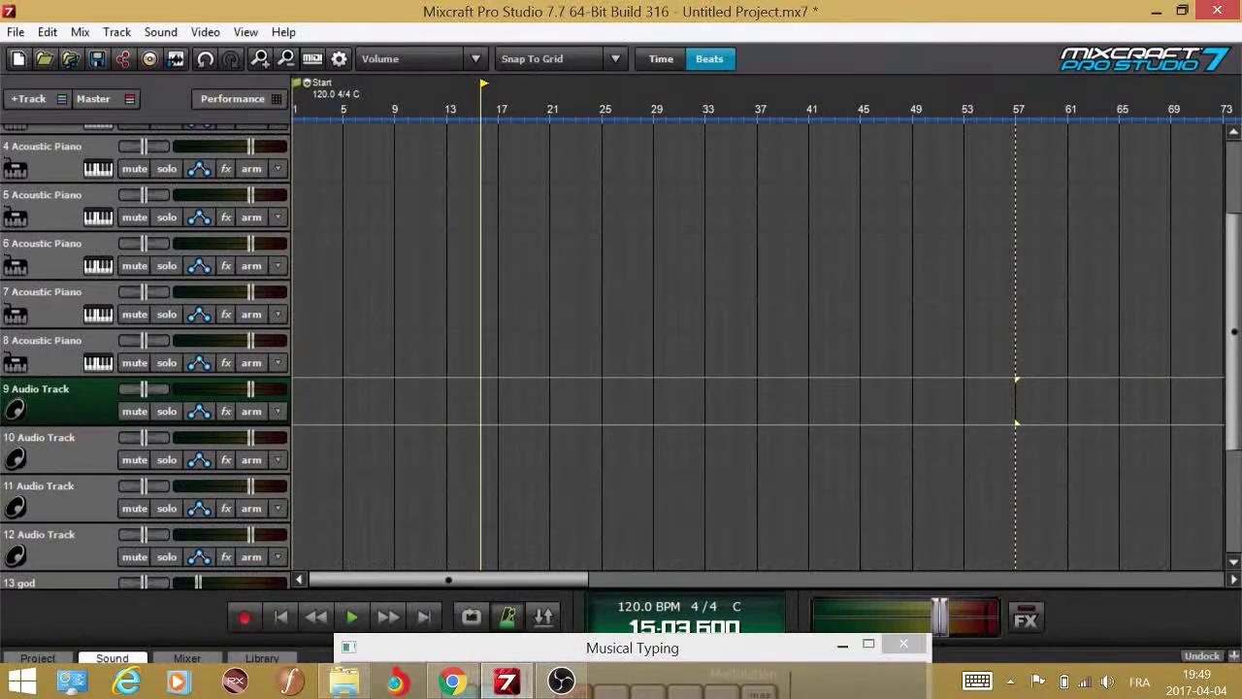
# - Arm track 8 Acoustic Piano for recording and replace its instrument with the Omni Sampler
pyautogui.click(251, 363)
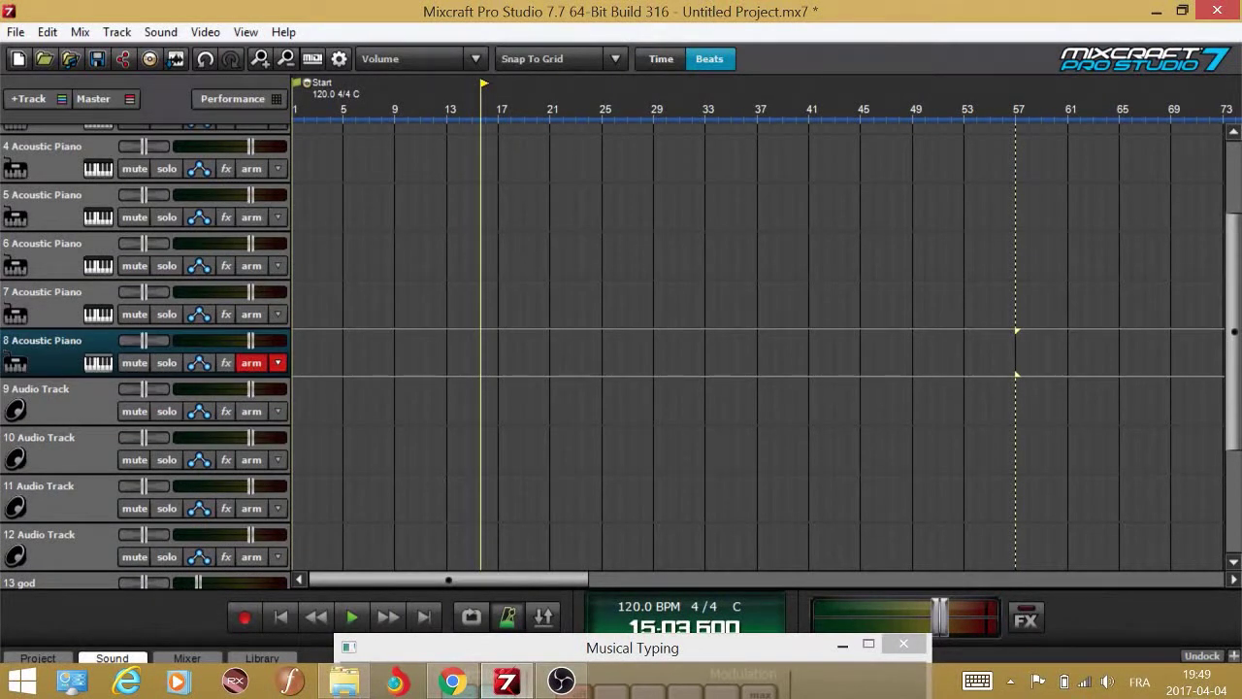
pyautogui.click(98, 363)
pyautogui.moveTo(514, 430); pyautogui.dragTo(460, 258)
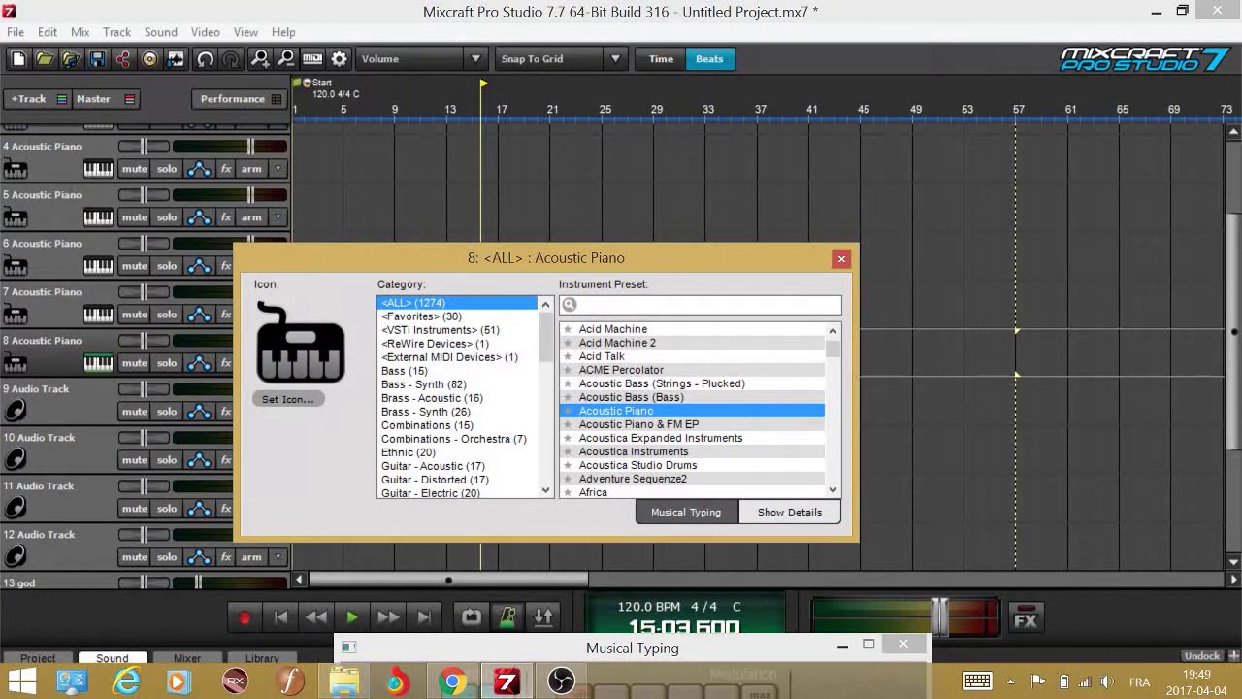
pyautogui.write('omni')
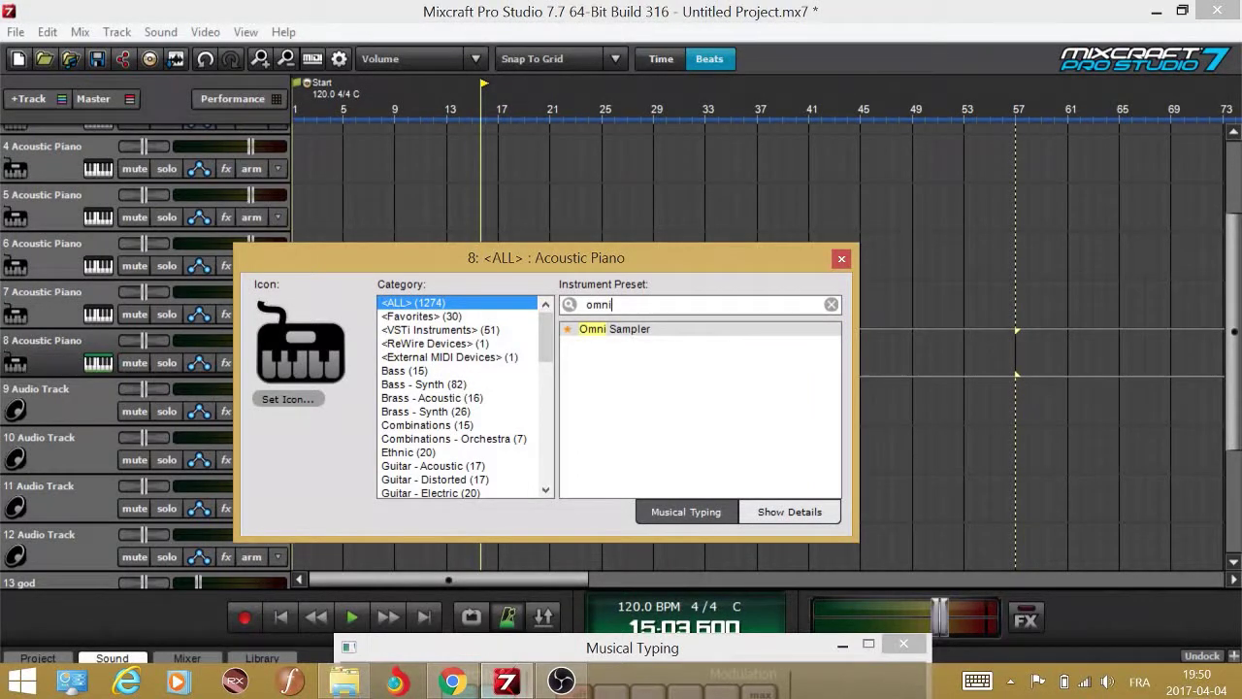
pyautogui.click(604, 330)
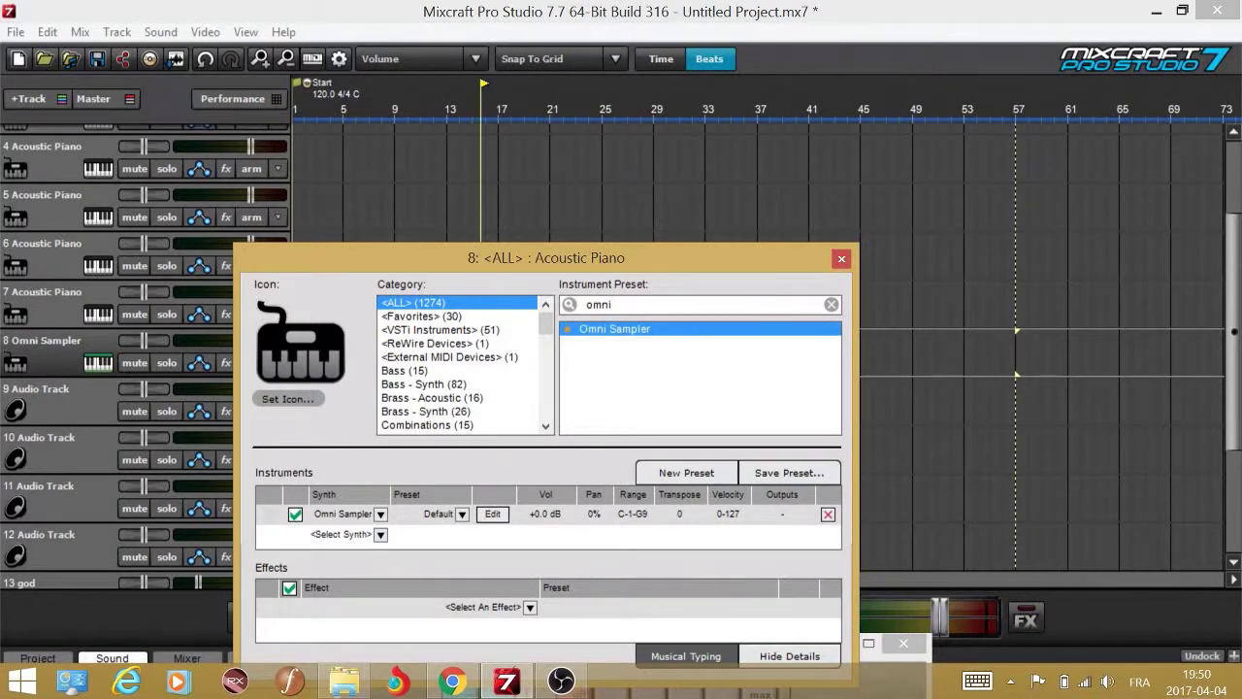
# - Load the user preset juliano into the Omni Sampler on track 8 and close the instrument window
pyautogui.click(443, 516)
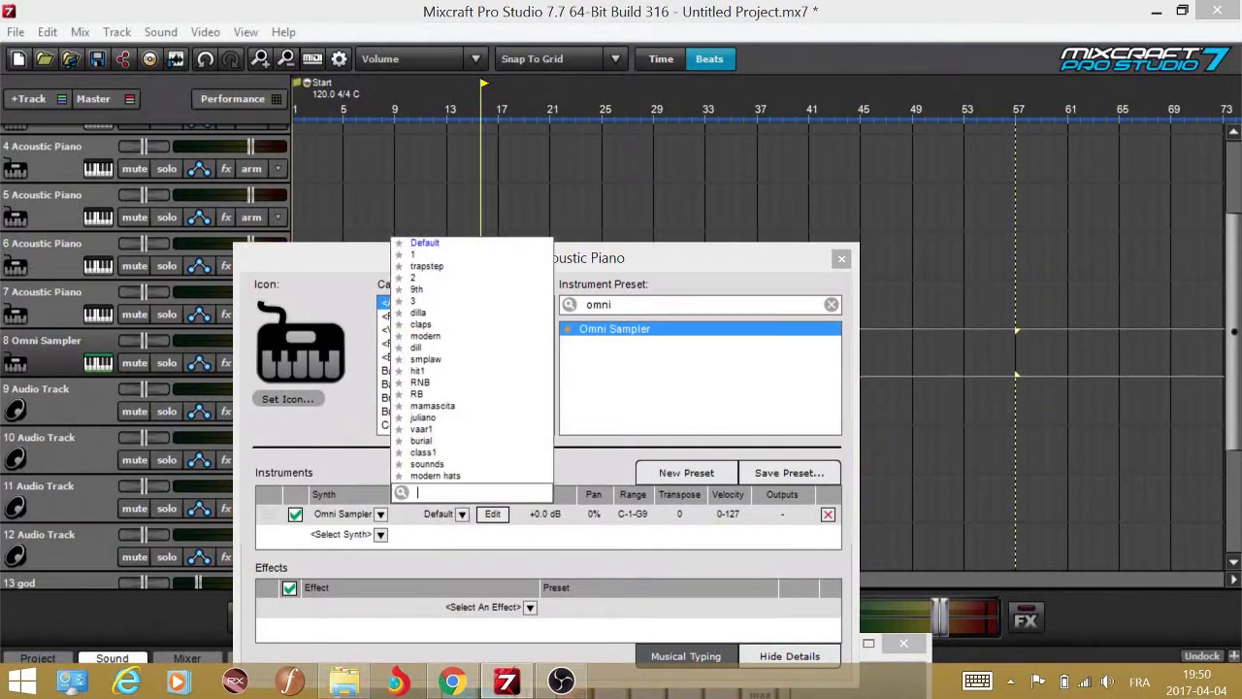
pyautogui.click(461, 514)
pyautogui.click(461, 514)
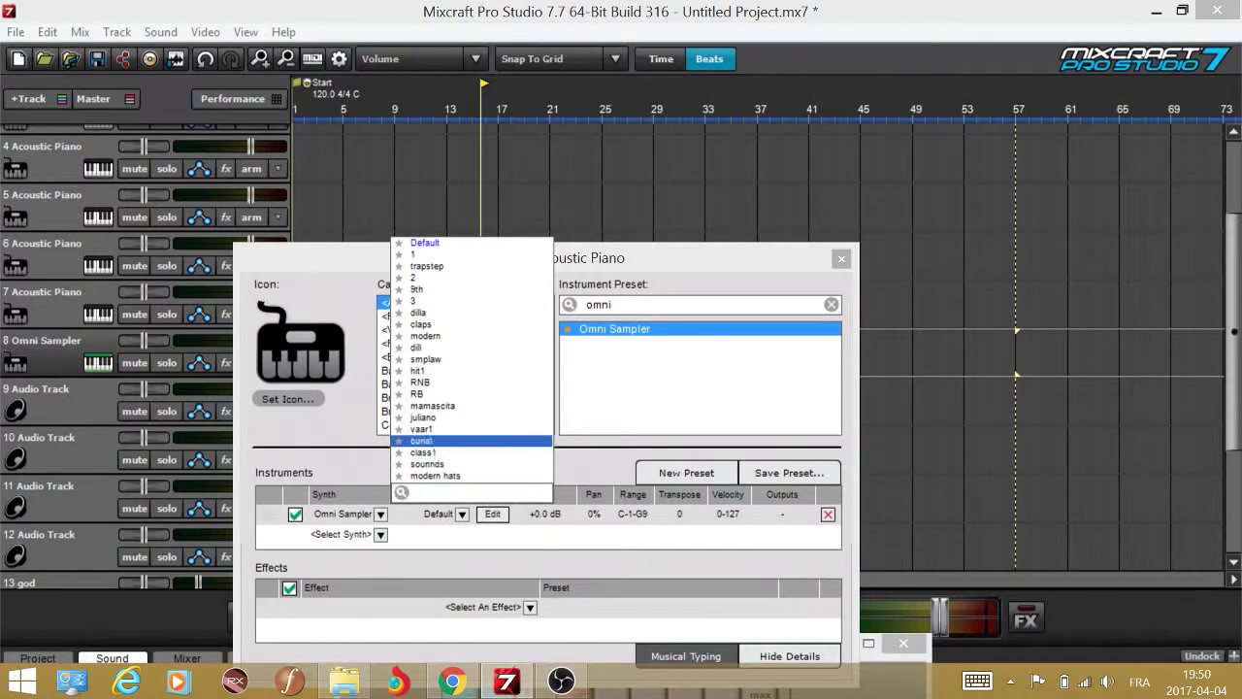
pyautogui.click(424, 417)
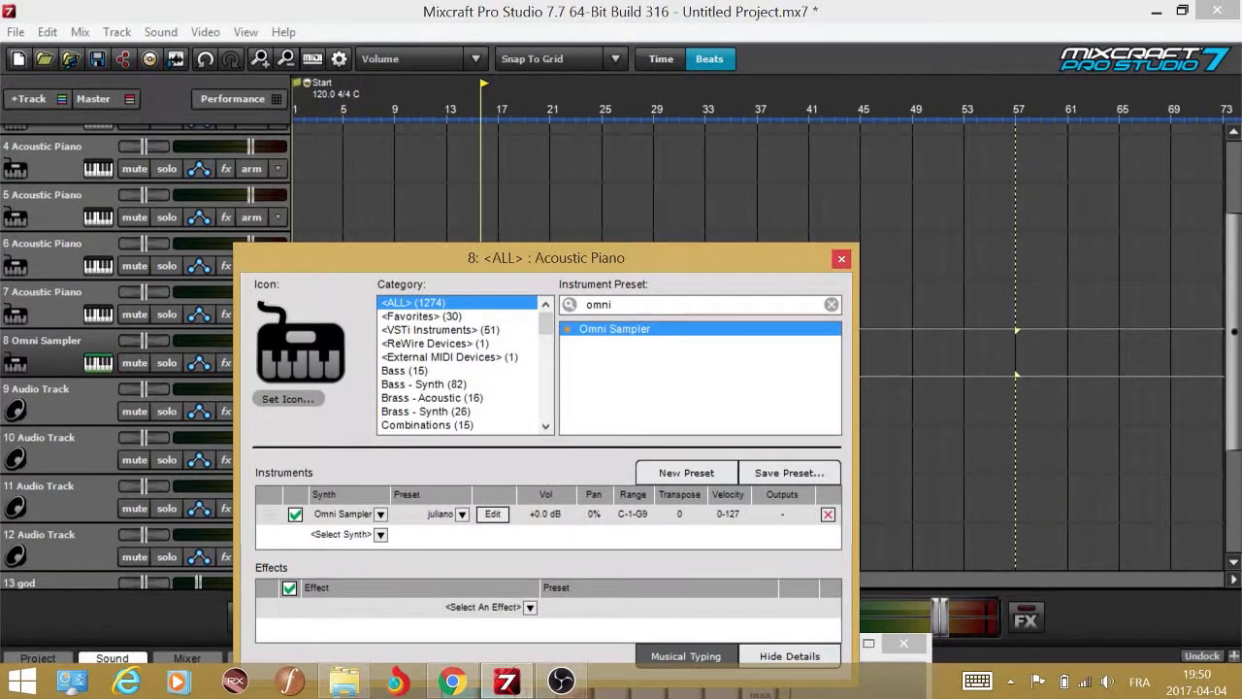
pyautogui.click(841, 258)
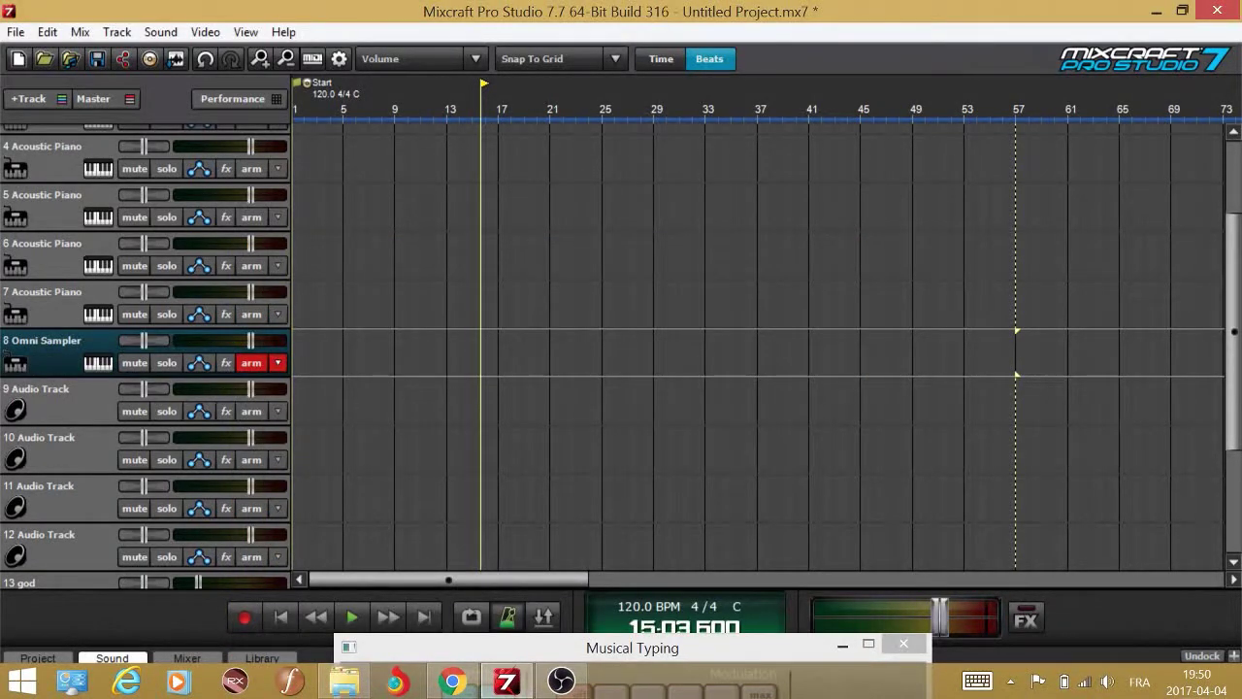
# - Review the presets available for the Omni Sampler on track 8 without changing the selection
pyautogui.click(98, 363)
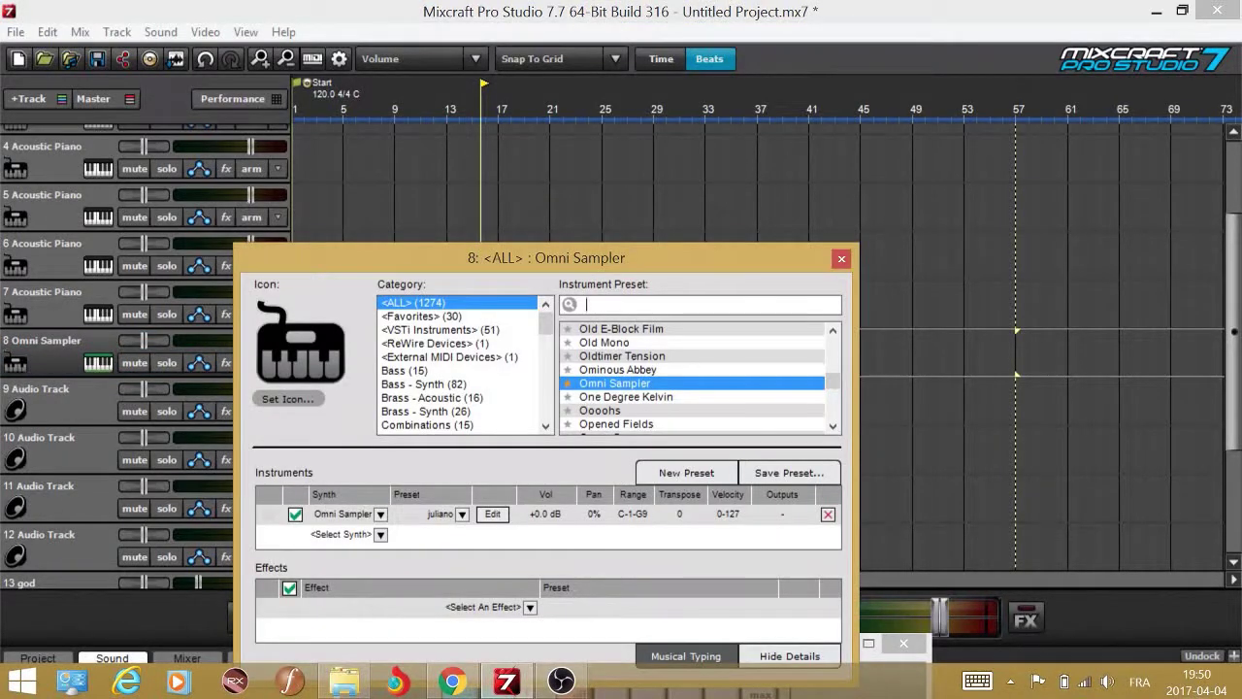
pyautogui.click(462, 515)
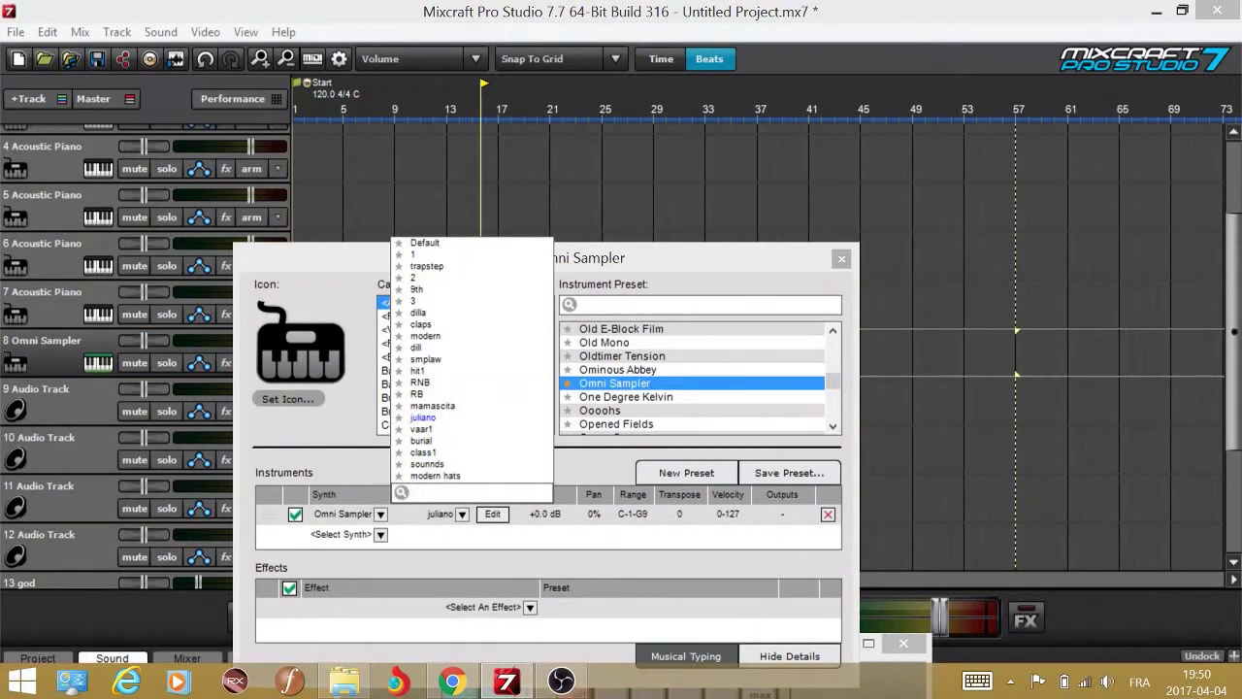
pyautogui.click(768, 277)
pyautogui.click(842, 258)
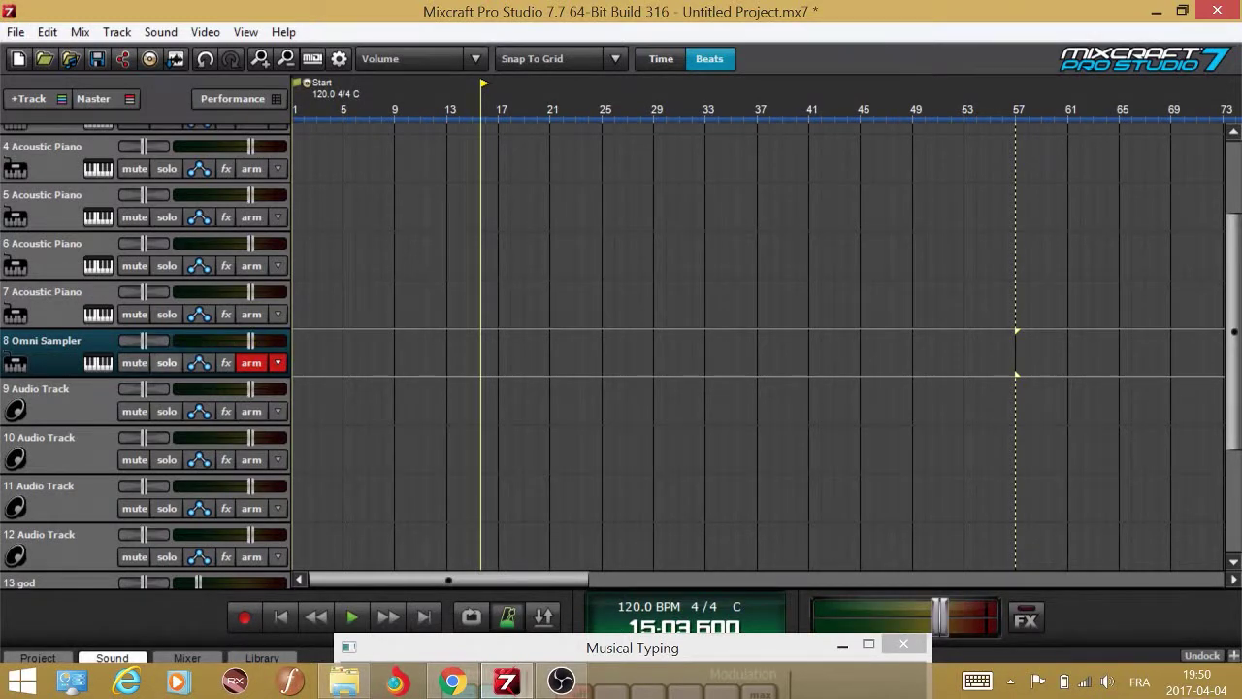
# - Inspect the juliano preset's sample pads and preset list in the Omni Sampler editor, and close its windows
pyautogui.click(98, 363)
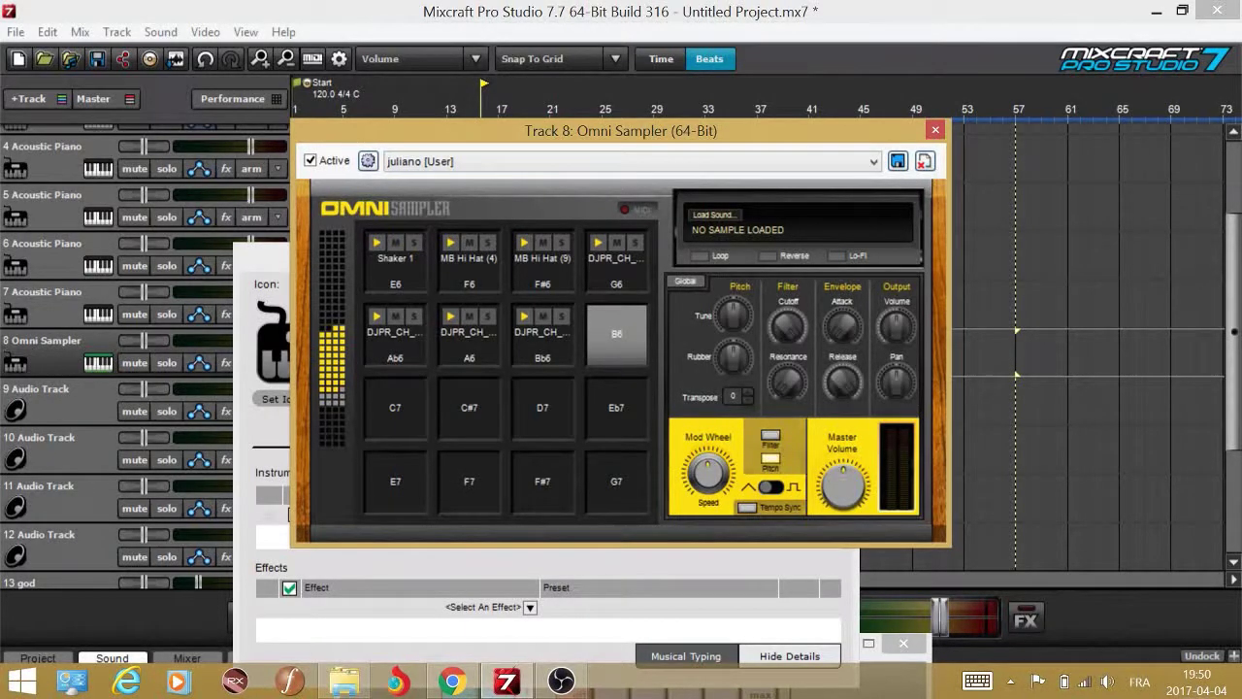
pyautogui.click(60, 351)
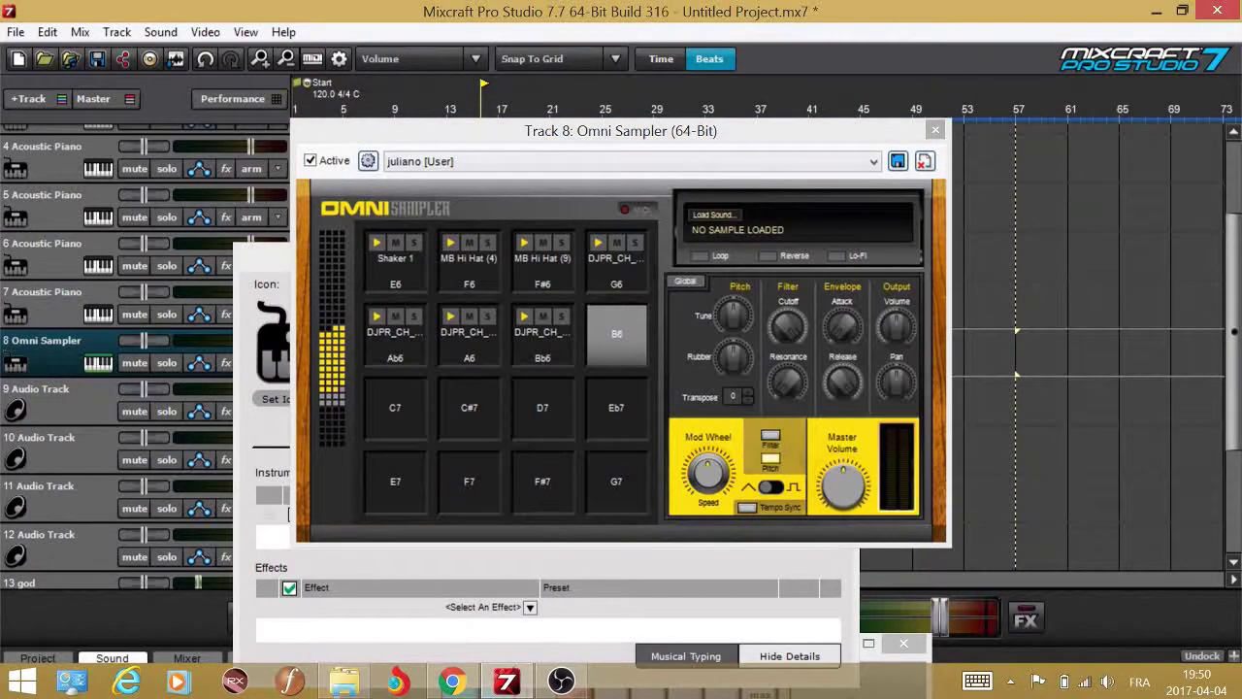
pyautogui.click(631, 162)
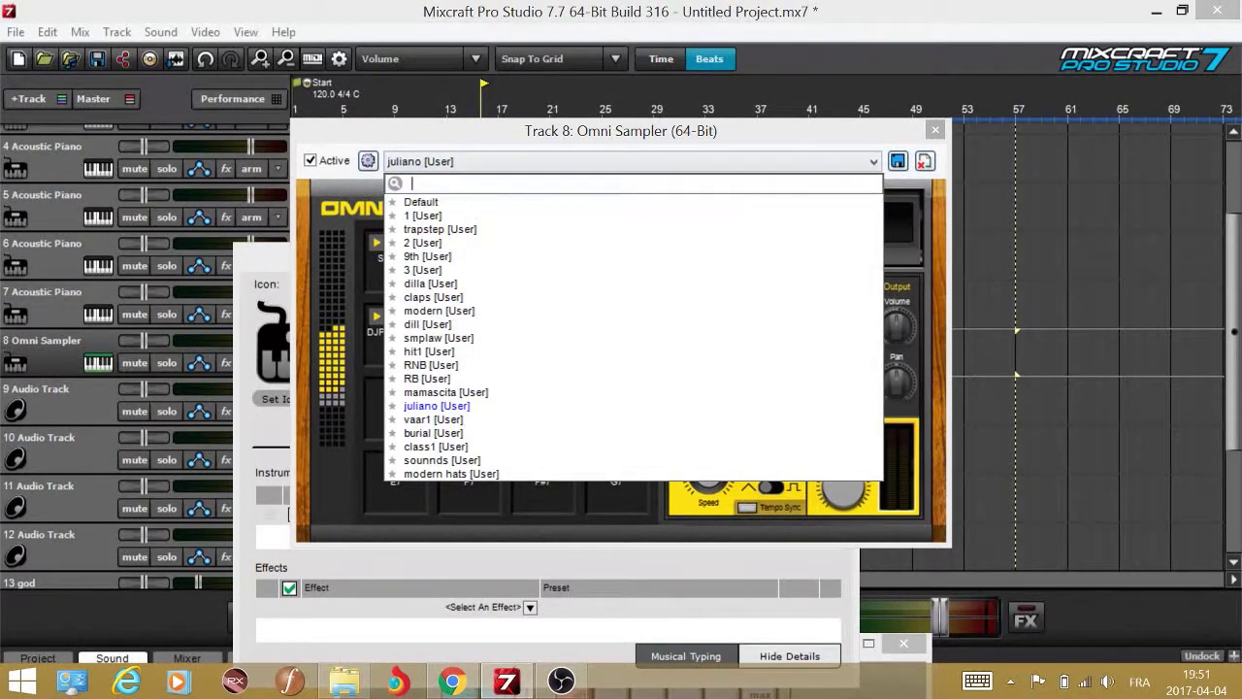
pyautogui.click(936, 130)
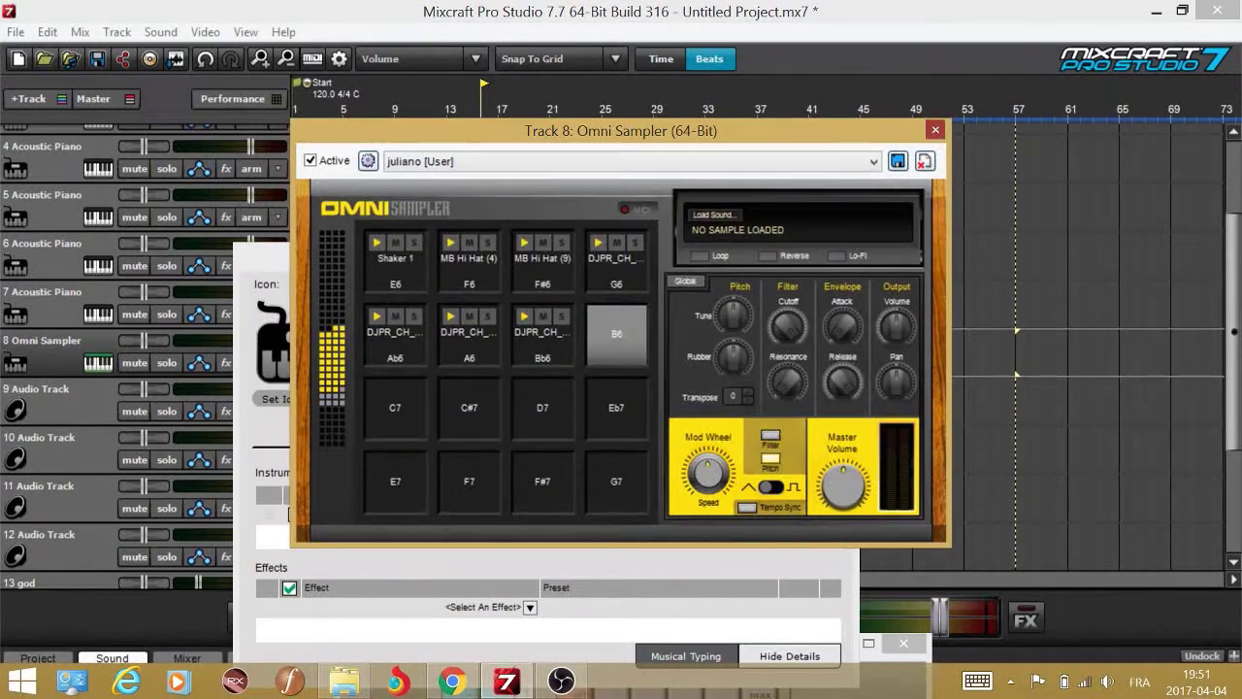
pyautogui.click(841, 260)
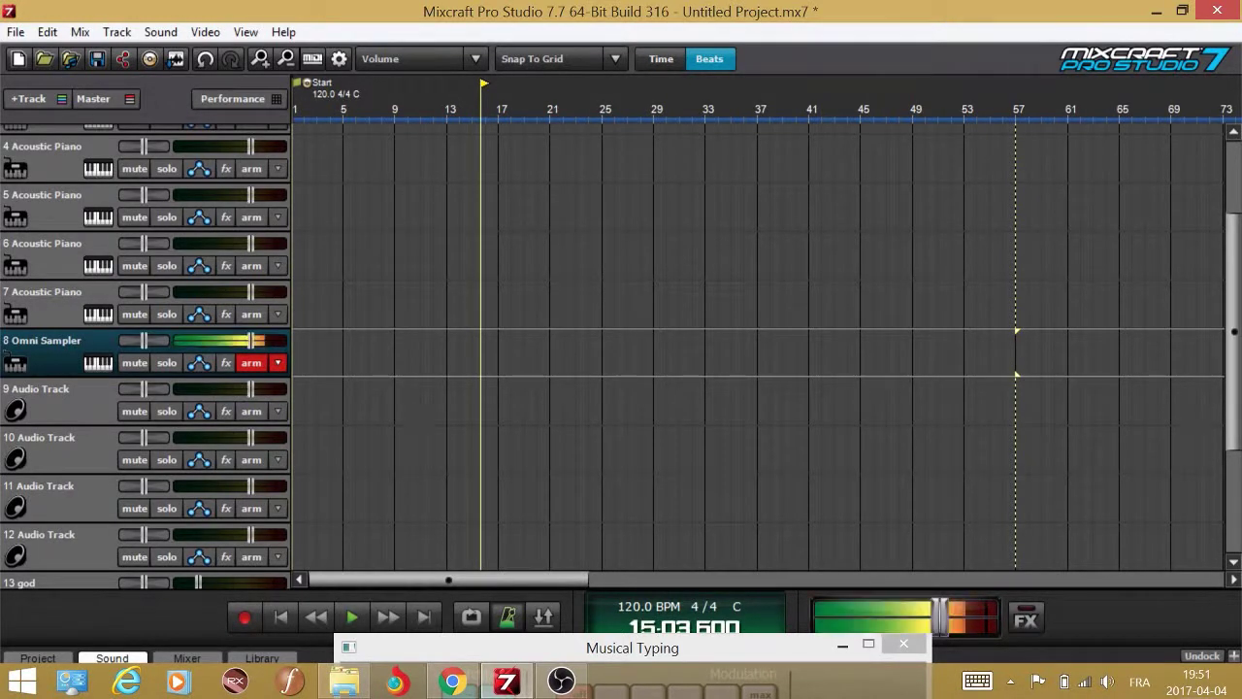
# - Record a kick and snare pattern just under three bars long on track 8 from the project start
pyautogui.click(280, 618)
pyautogui.press('r')
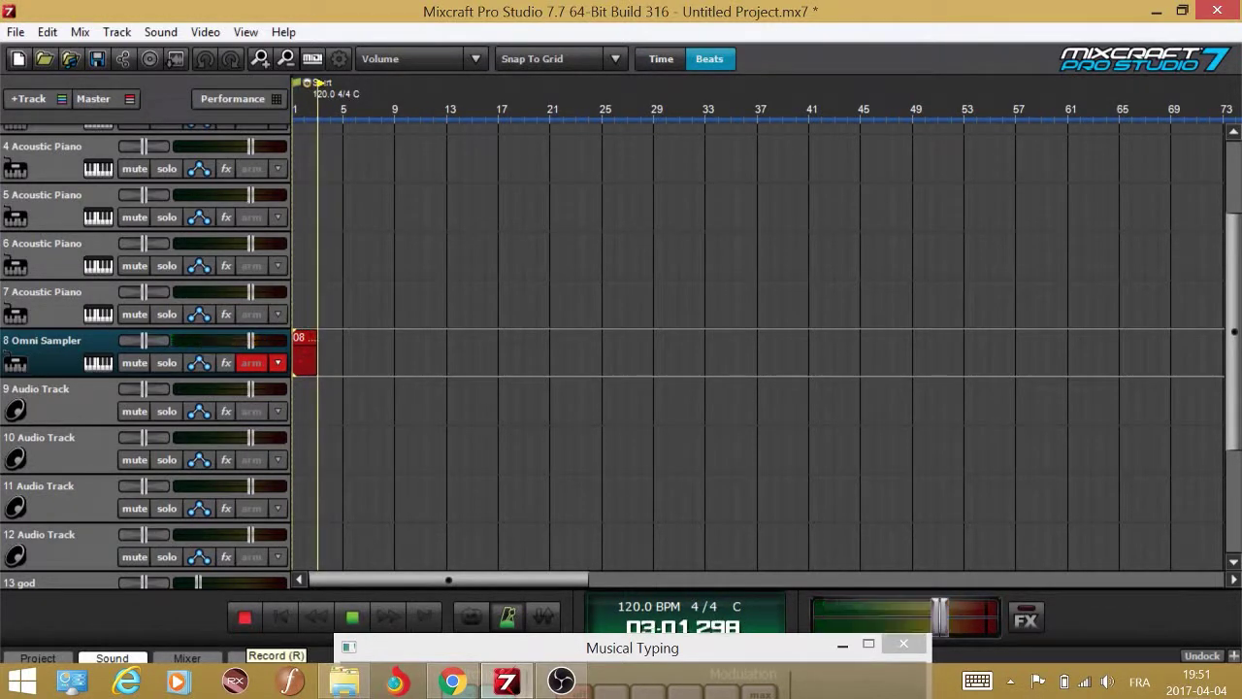
pyautogui.press('space')
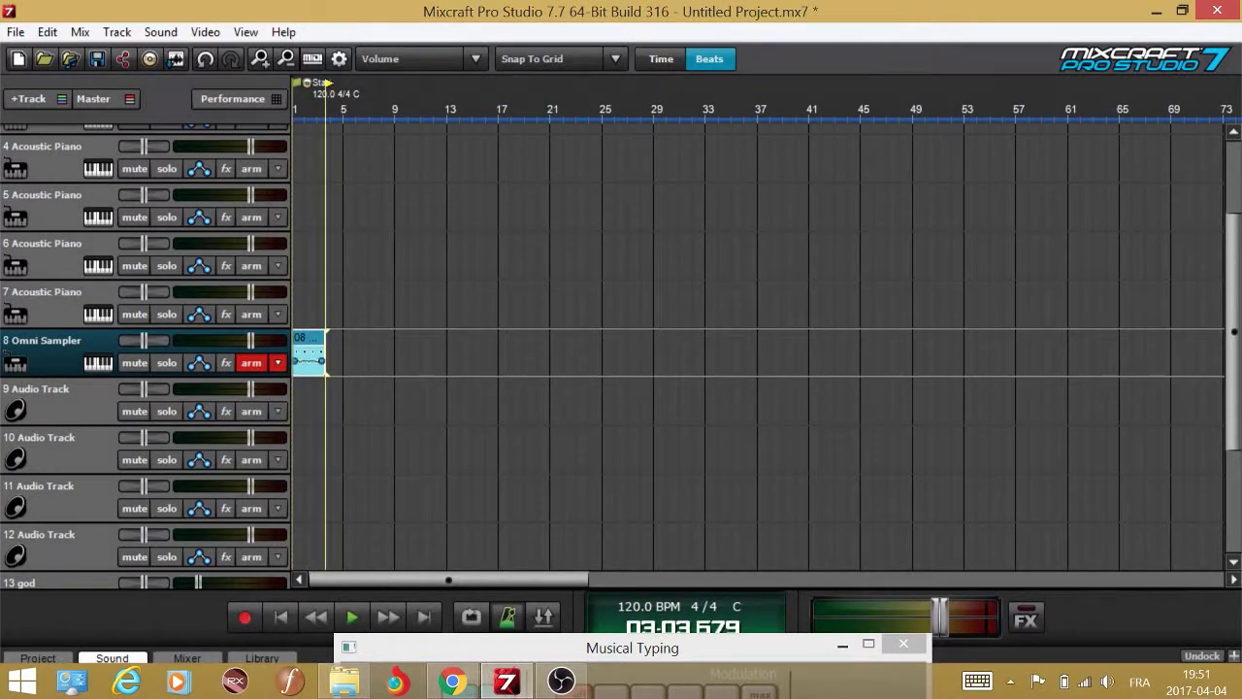
# - Open the recorded Omni Sampler clip in the piano roll and set the note snap to 1/64
pyautogui.doubleClick(317, 340)
pyautogui.moveTo(451, 647); pyautogui.dragTo(459, 656)
pyautogui.click(384, 412)
pyautogui.moveTo(382, 409)
pyautogui.mouseDown()
pyautogui.moveTo(398, 408)
pyautogui.moveTo(379, 409)
pyautogui.mouseUp()
pyautogui.click(879, 377)
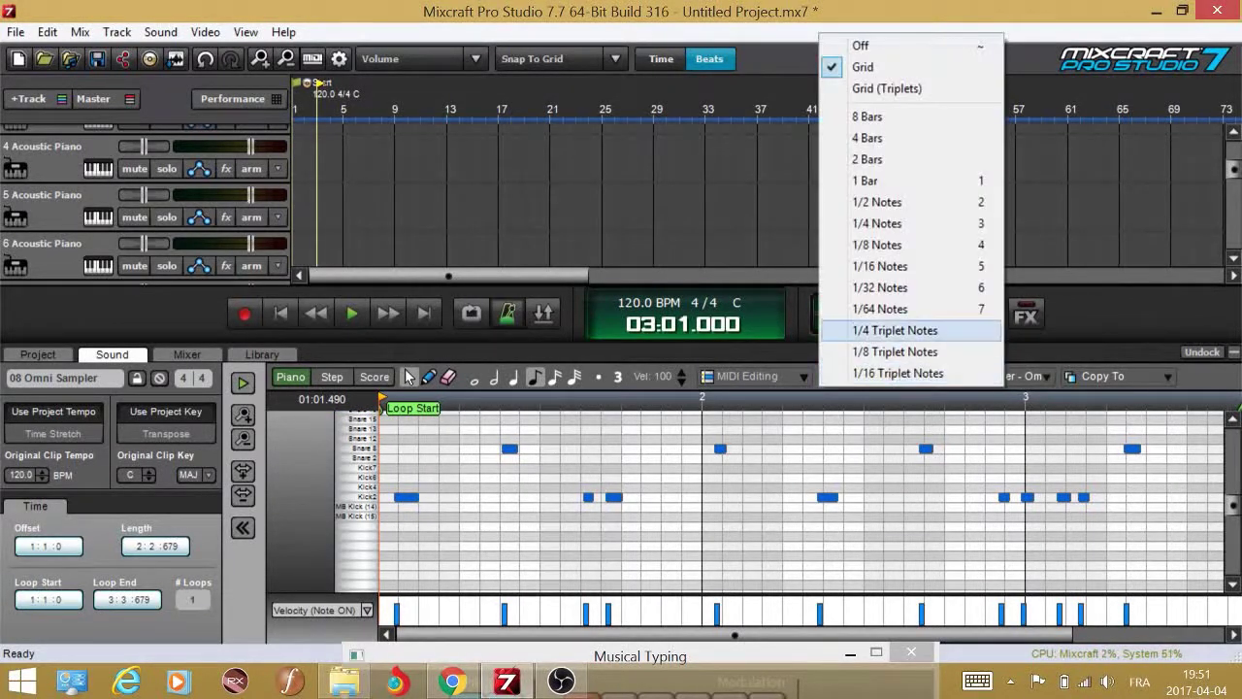
pyautogui.press('Return')
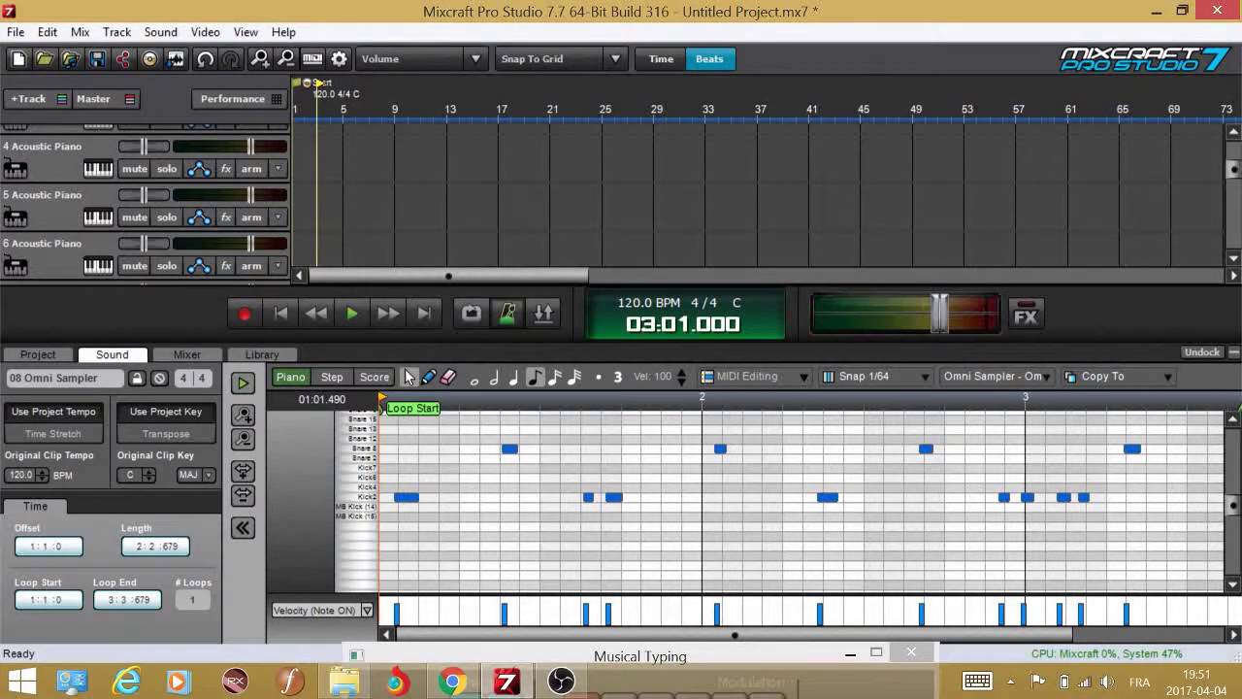
pyautogui.click(880, 377)
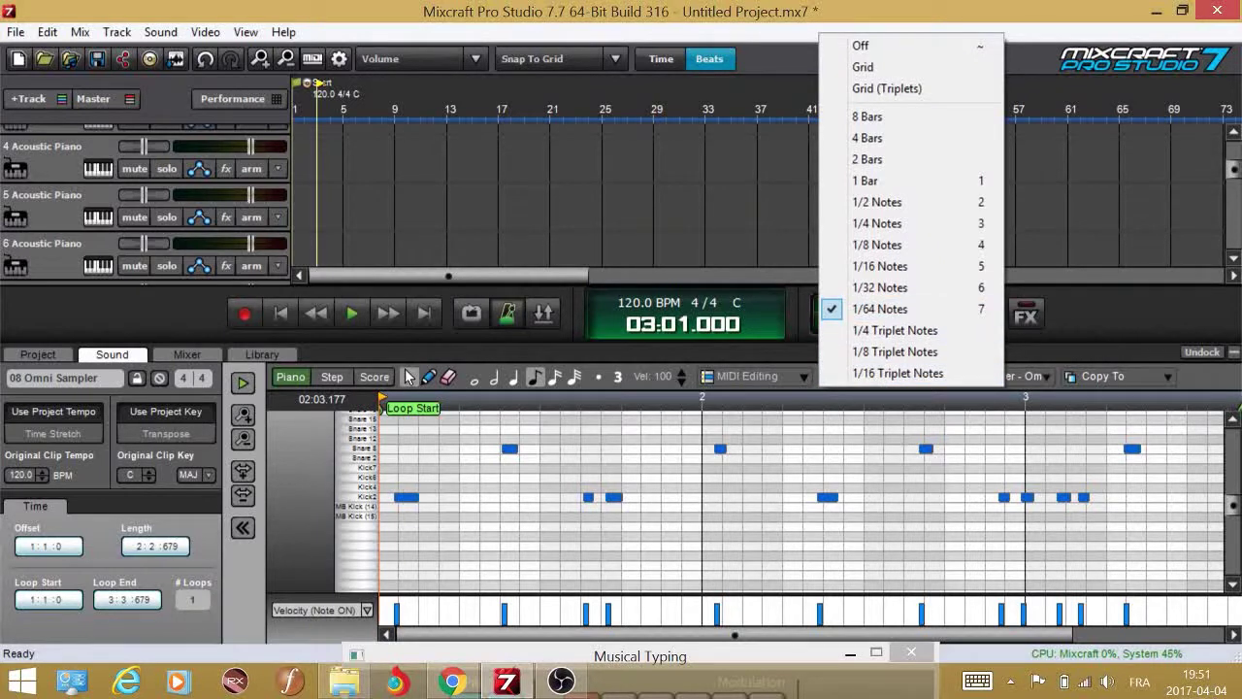
# - Move the clip's loop start to 1:1:187 so that it lines up with the first kick note
pyautogui.click(387, 408)
pyautogui.moveTo(387, 408); pyautogui.dragTo(399, 408)
pyautogui.moveTo(457, 634); pyautogui.dragTo(482, 635)
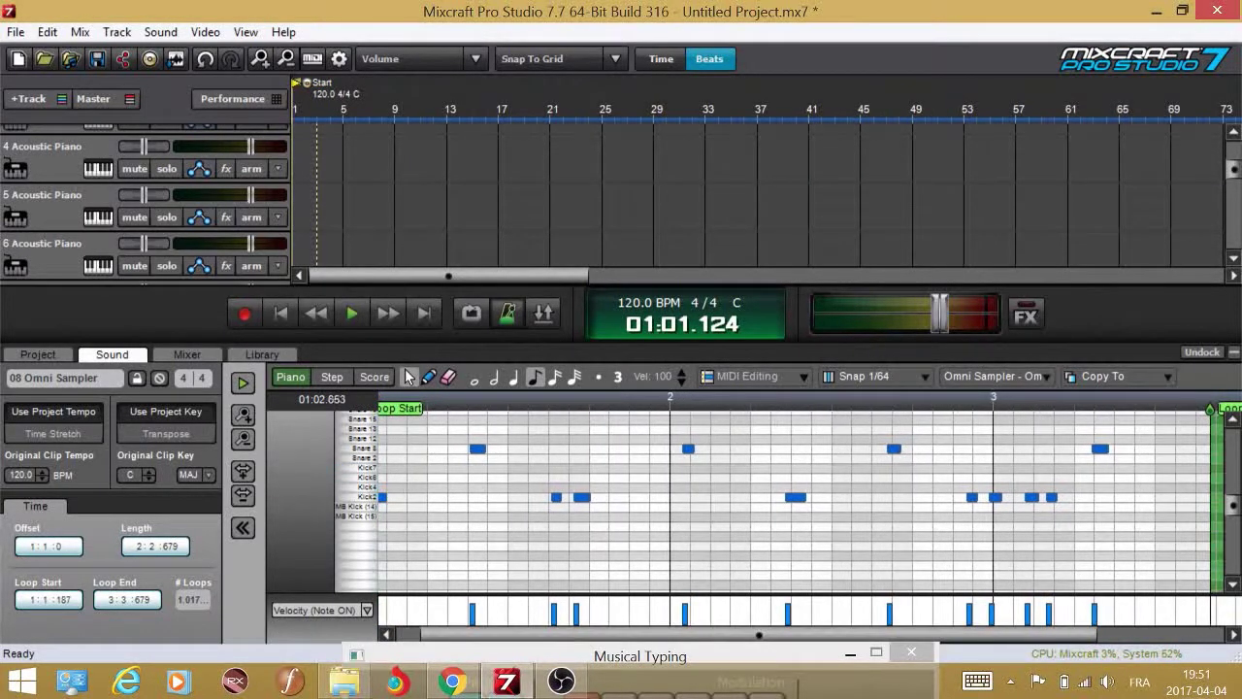
# - Play the pattern, and nudge the last two Kick2 notes slightly earlier and the last snare note slightly later
pyautogui.press('space')
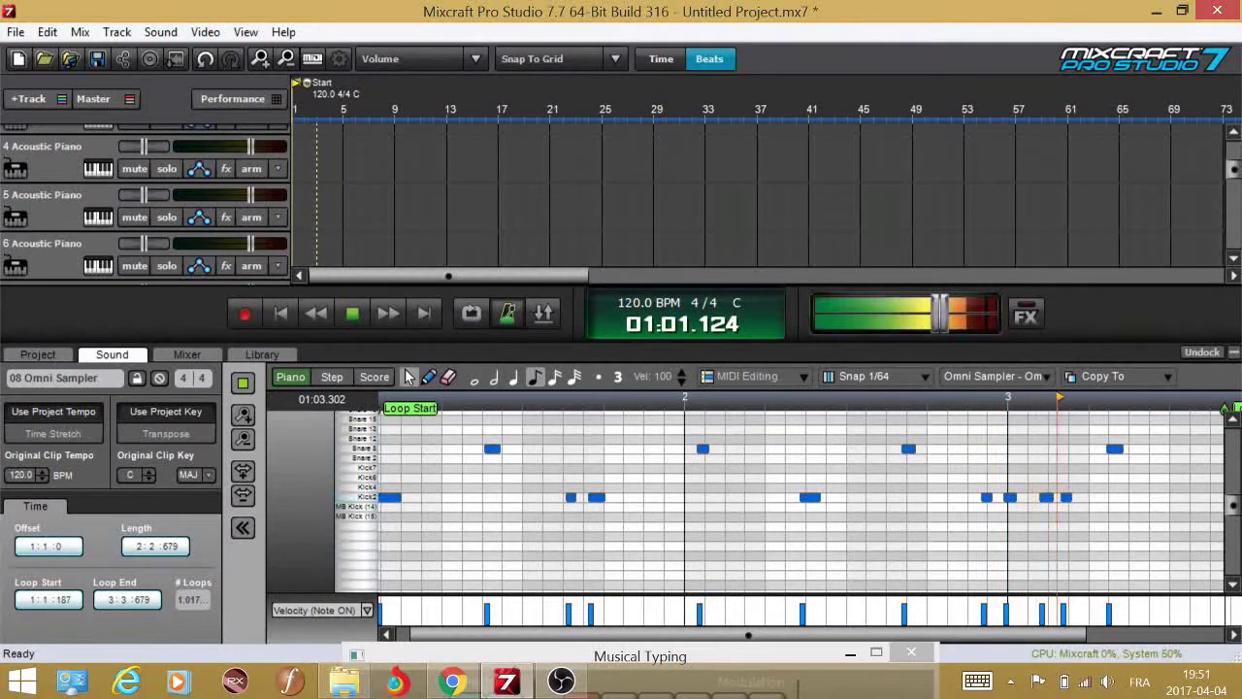
pyautogui.press('space')
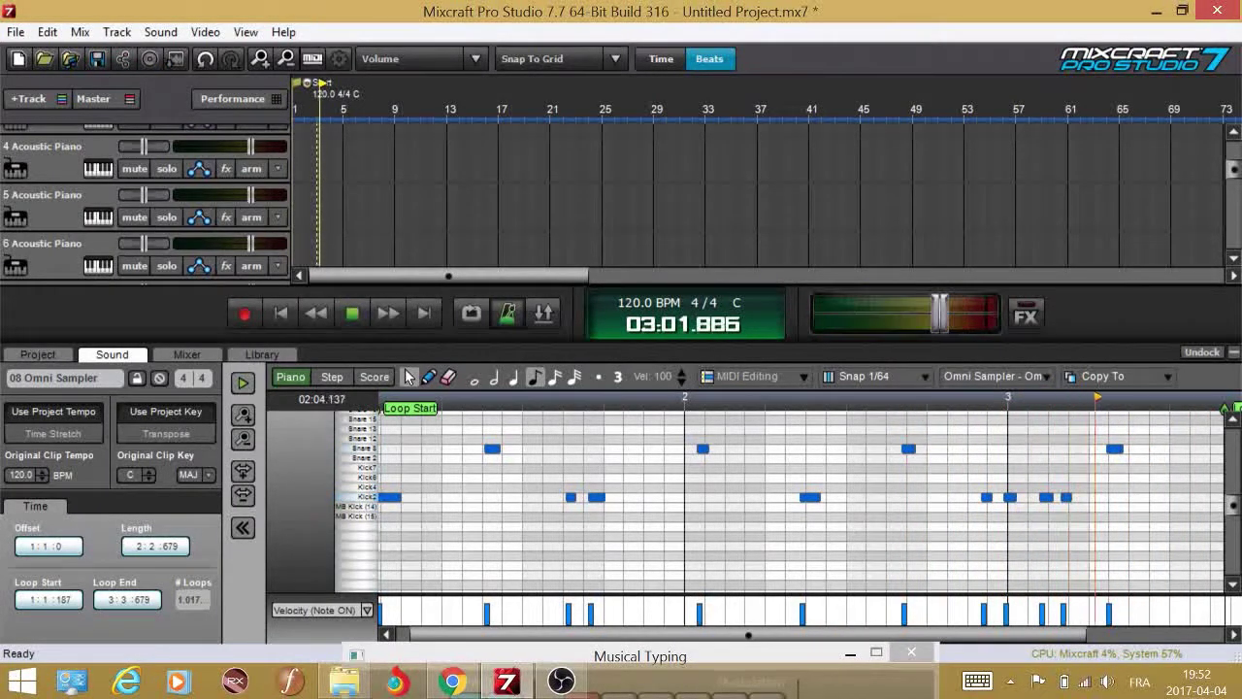
pyautogui.moveTo(1088, 492); pyautogui.dragTo(1038, 511)
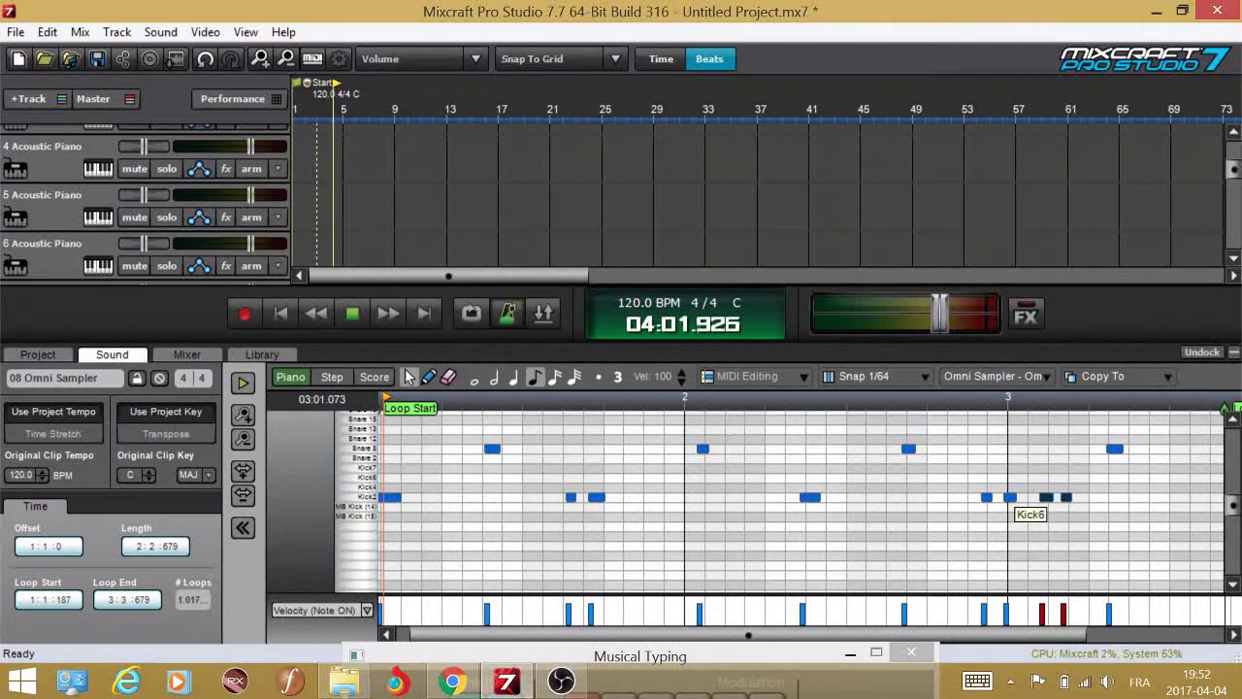
pyautogui.click(884, 521)
pyautogui.press('space')
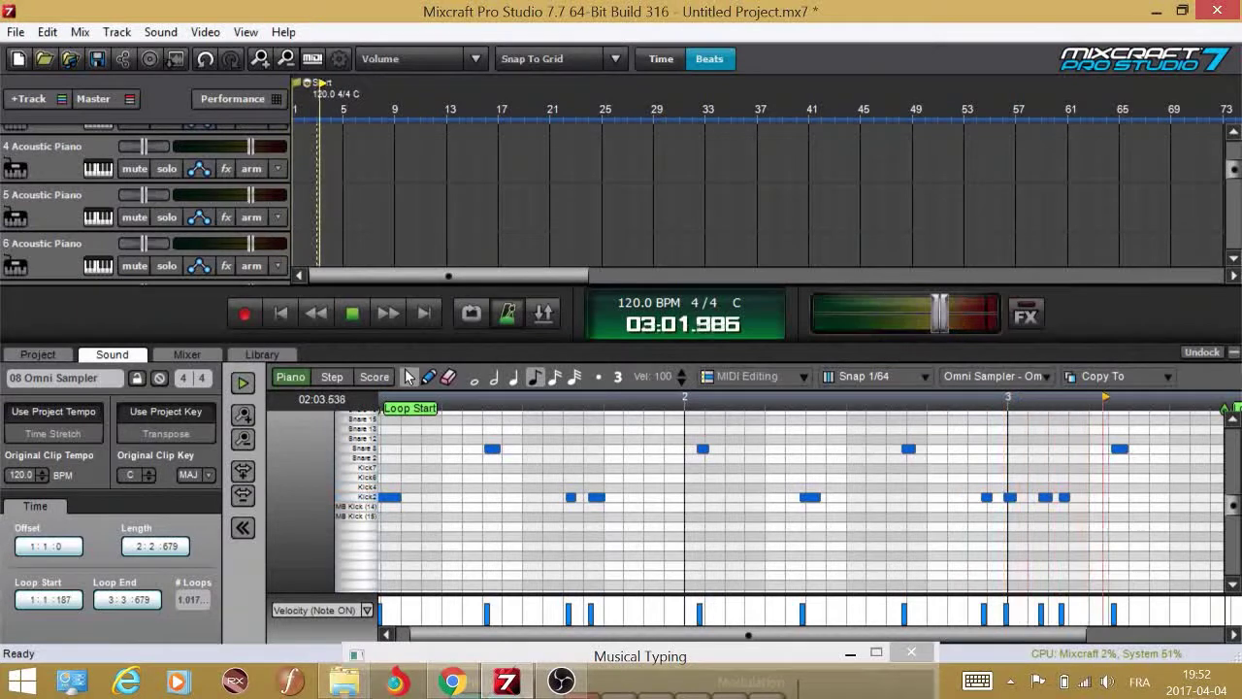
# - Play back the edited pattern to check its timing between the loop start and loop end
pyautogui.press('space')
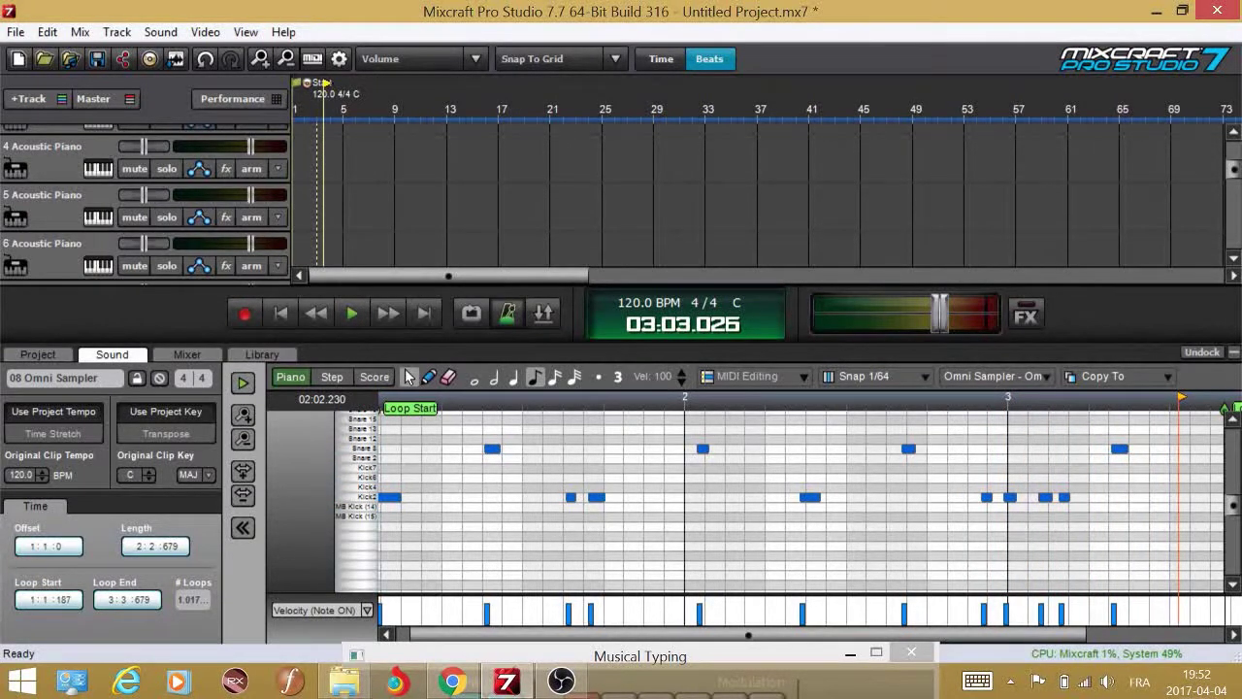
pyautogui.press('space')
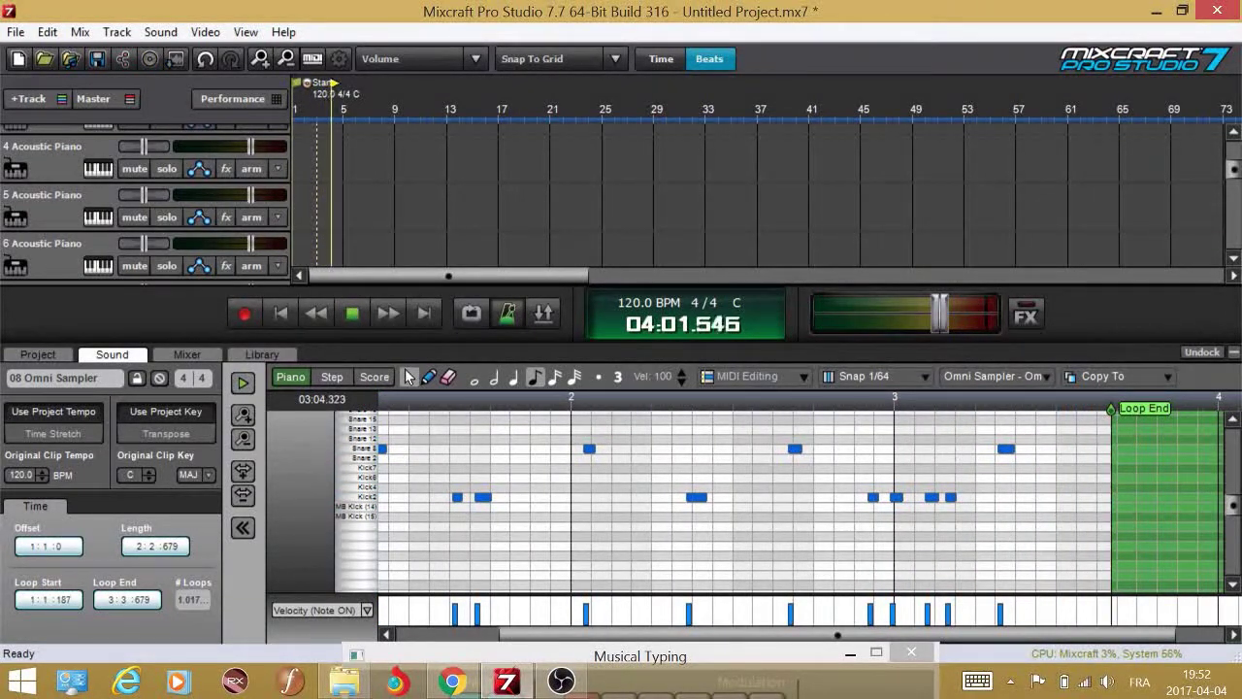
pyautogui.scroll(-4, 1072, 485)
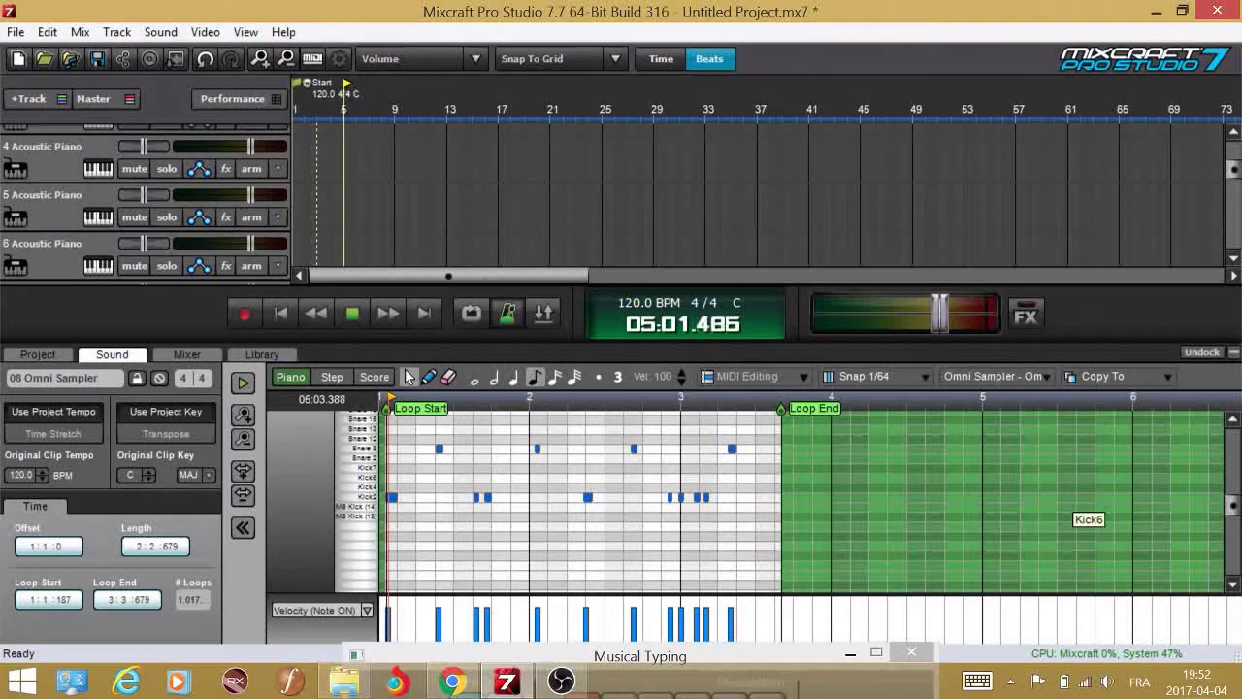
pyautogui.click(355, 208)
pyautogui.click(318, 252)
pyautogui.press('space')
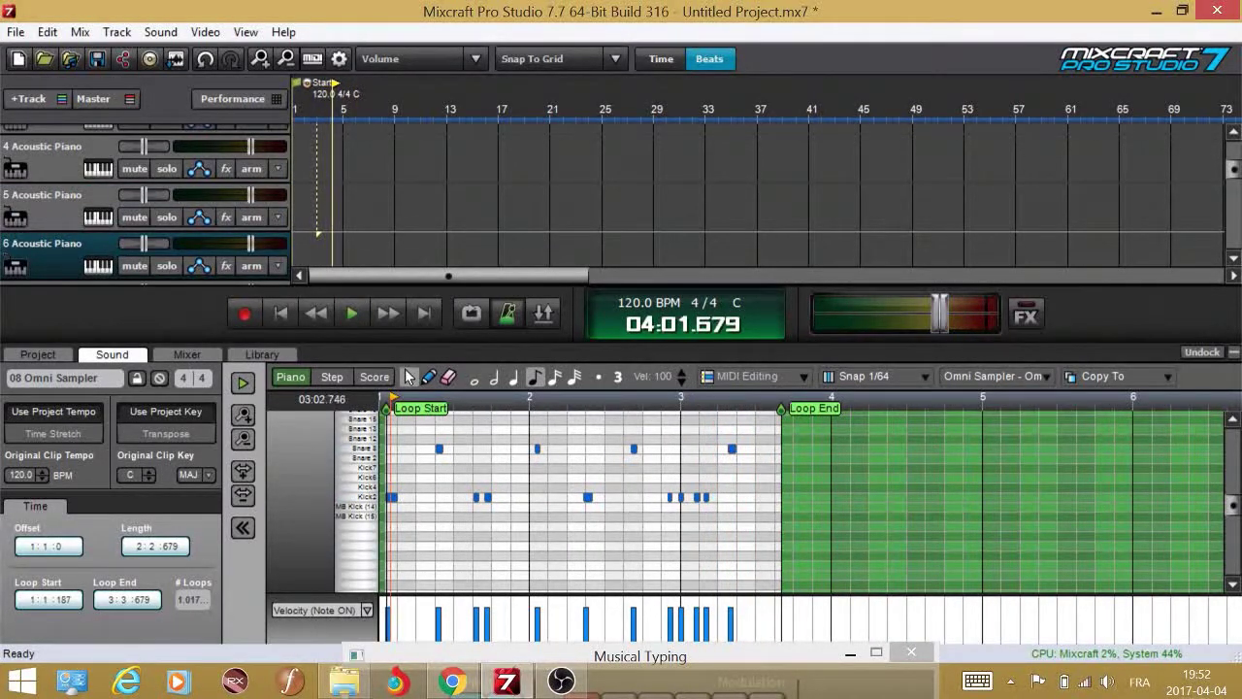
pyautogui.click(741, 548)
pyautogui.press('space')
# - Extend the track 8 clip to four loops on the timeline, play it, and reopen it in the piano roll
pyautogui.click(1235, 354)
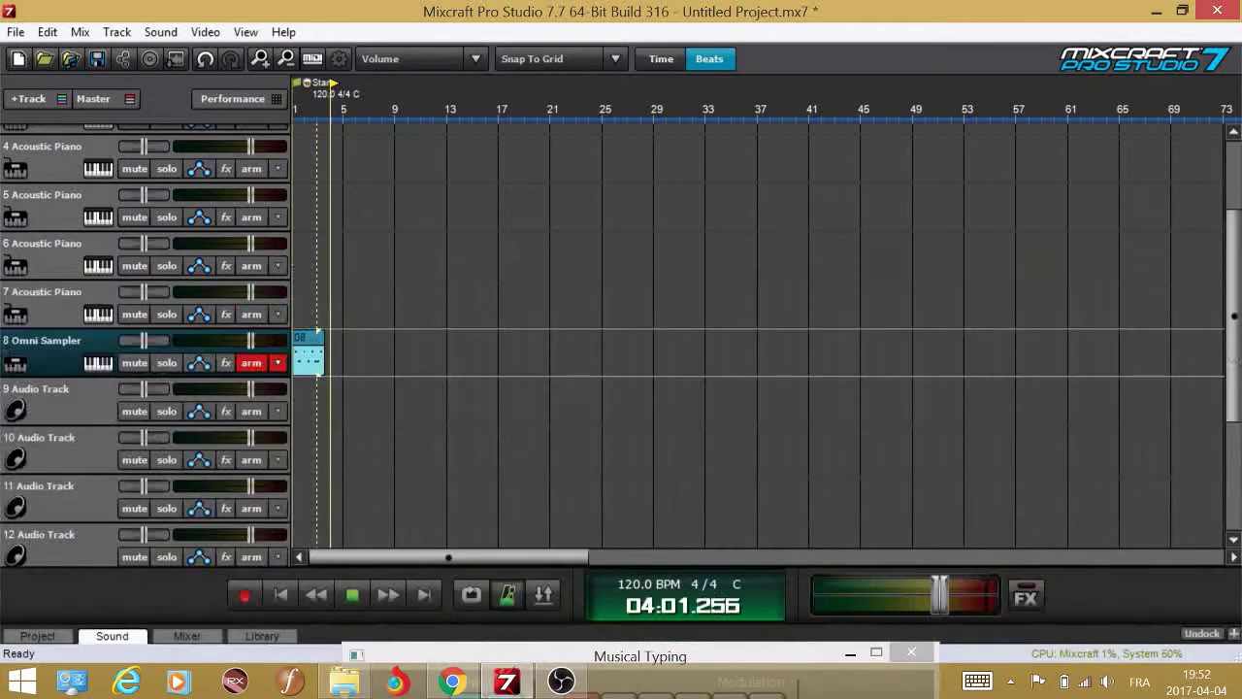
pyautogui.scroll(2, 311, 360)
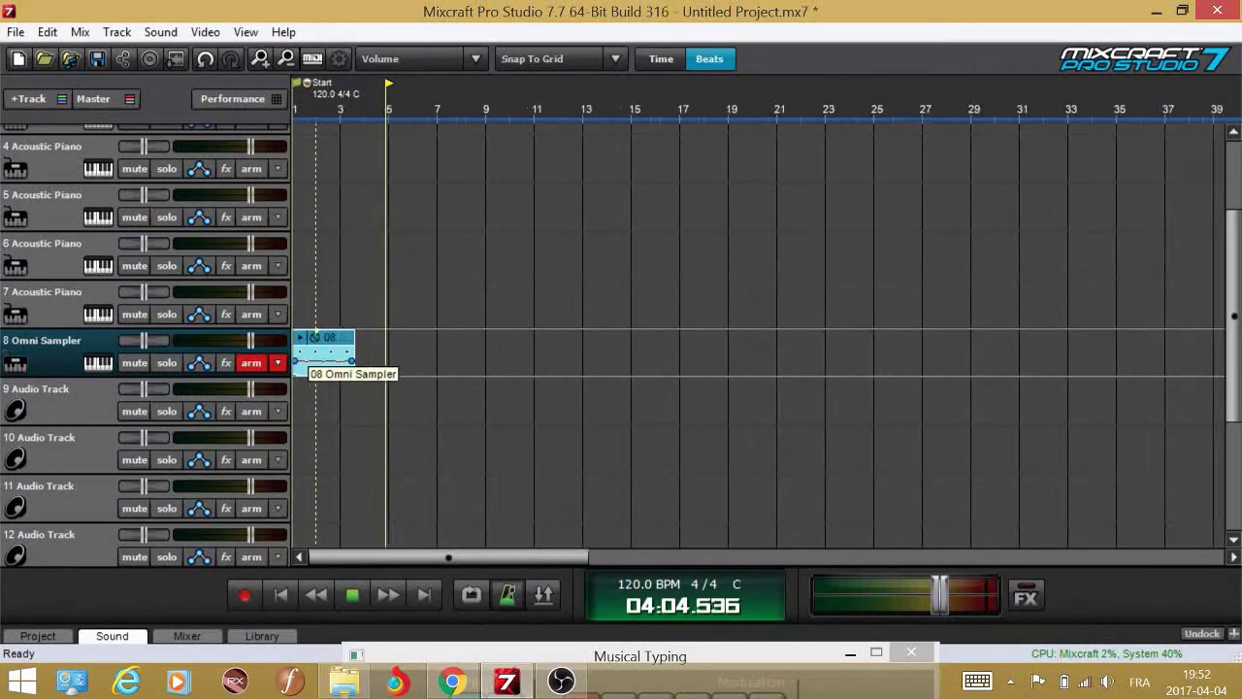
pyautogui.scroll(1, 311, 359)
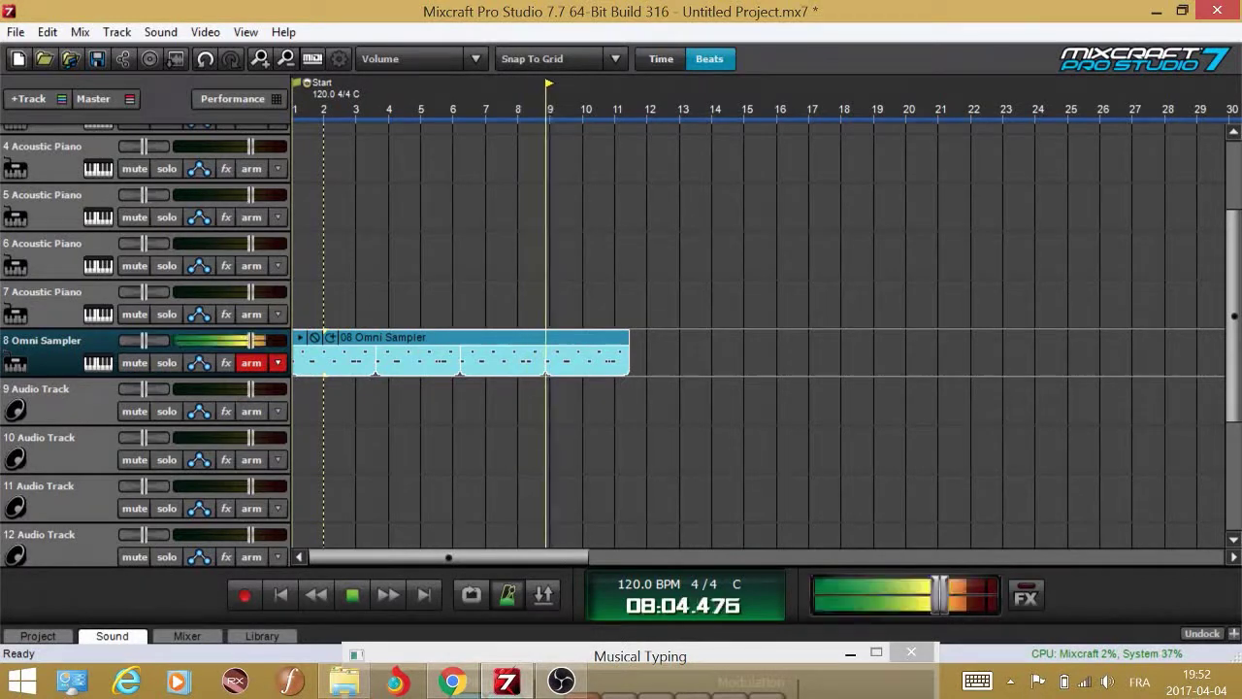
pyautogui.doubleClick(552, 357)
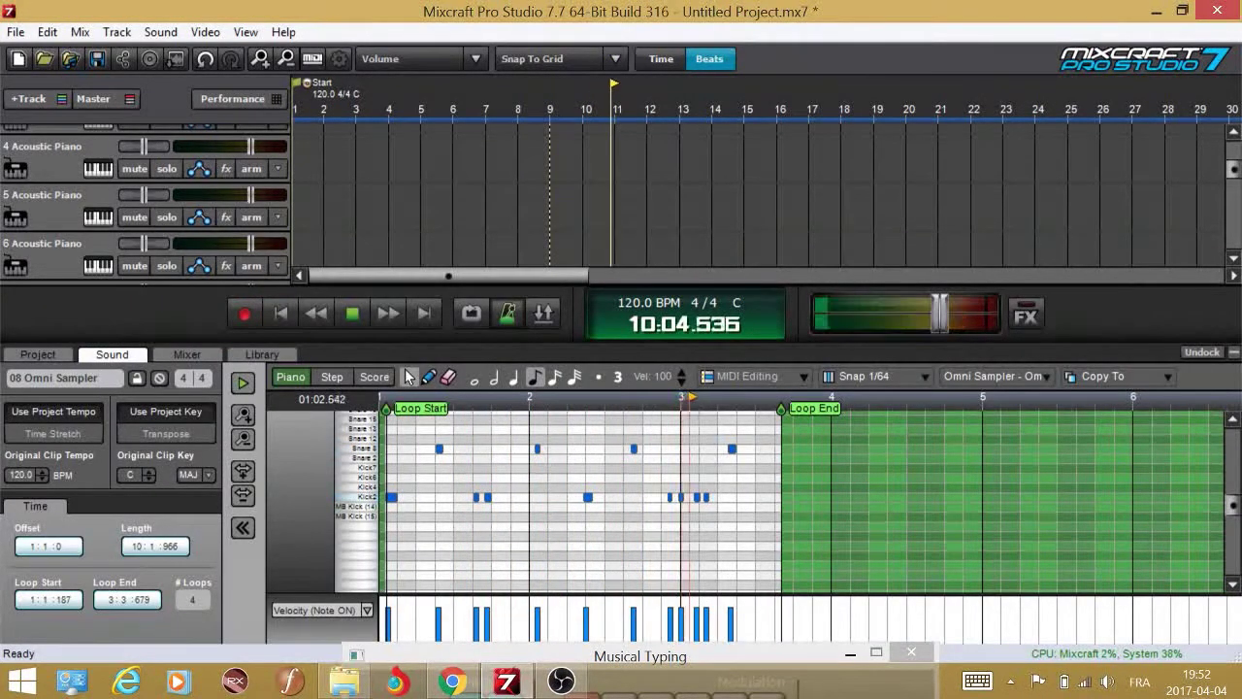
pyautogui.press('space')
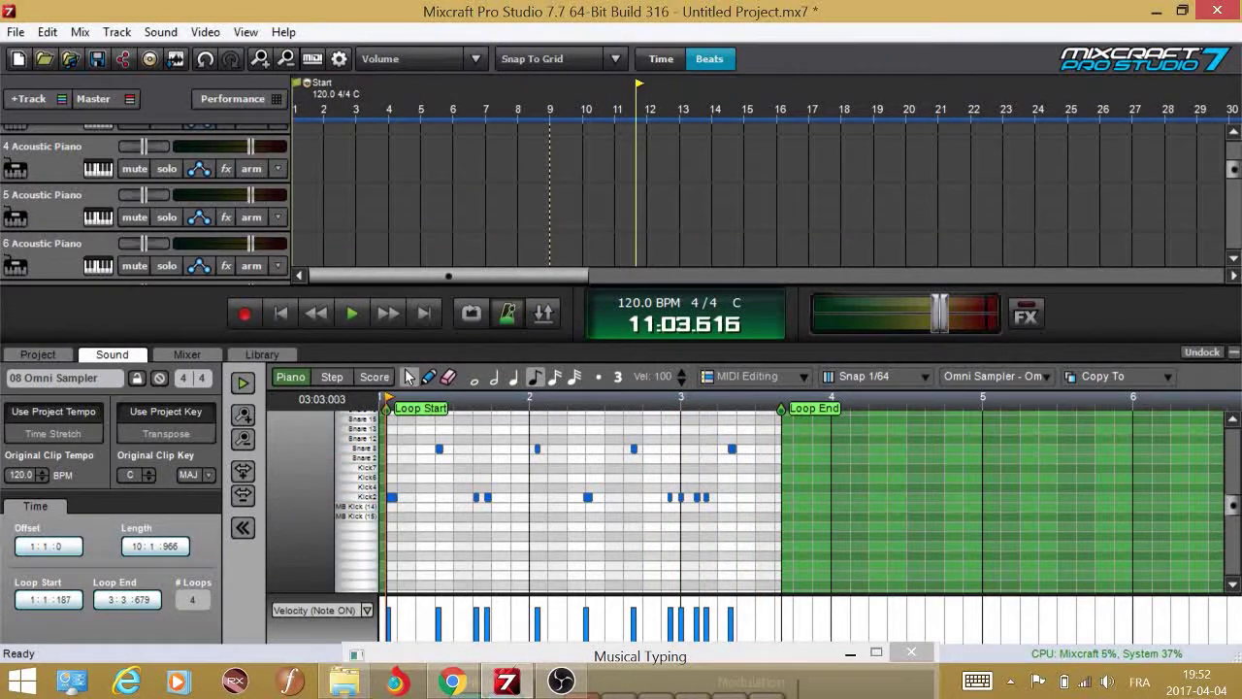
# - Move the Omni Sampler clip's loop end earlier to 3:3:562, play it back, and hide the clip editor
pyautogui.press('space')
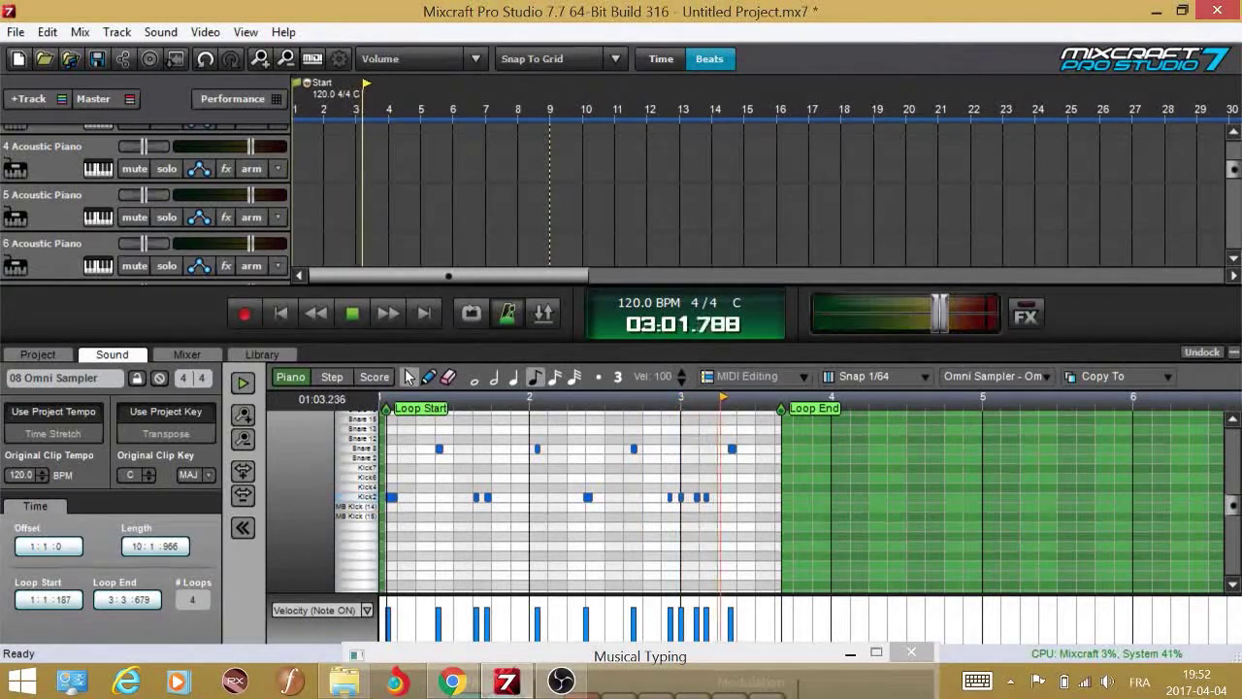
pyautogui.press('space')
pyautogui.scroll(1, 716, 576)
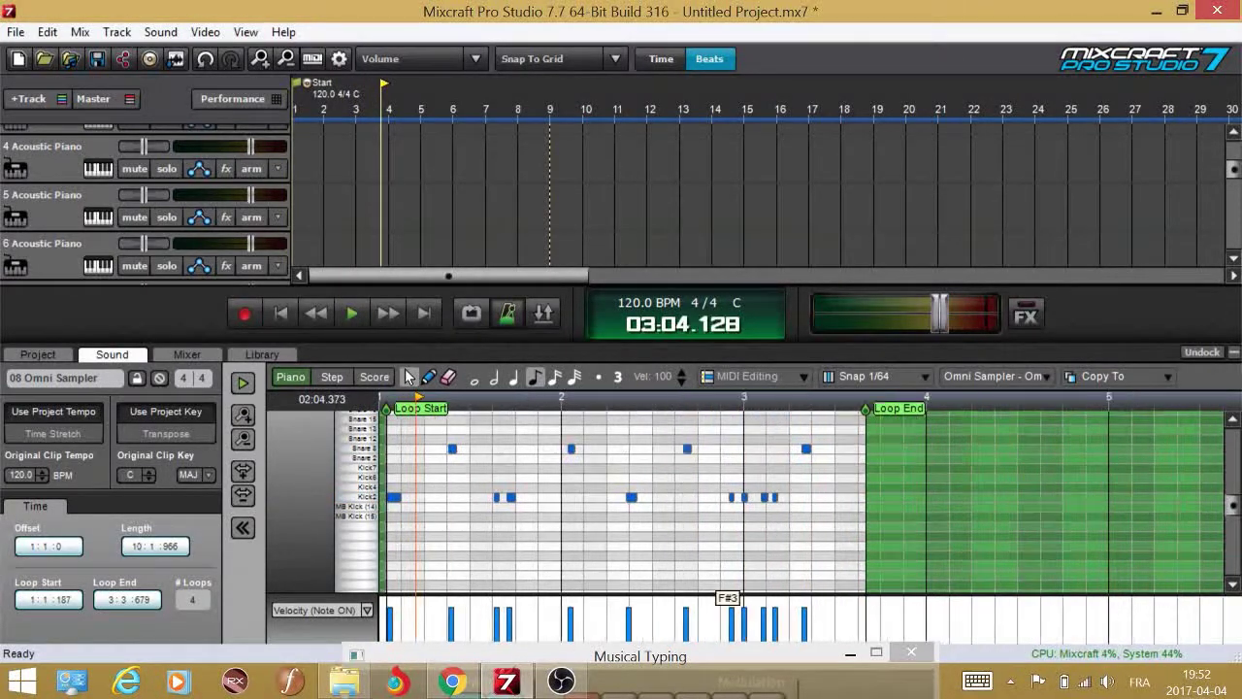
pyautogui.scroll(1, 716, 577)
pyautogui.moveTo(967, 409); pyautogui.dragTo(962, 408)
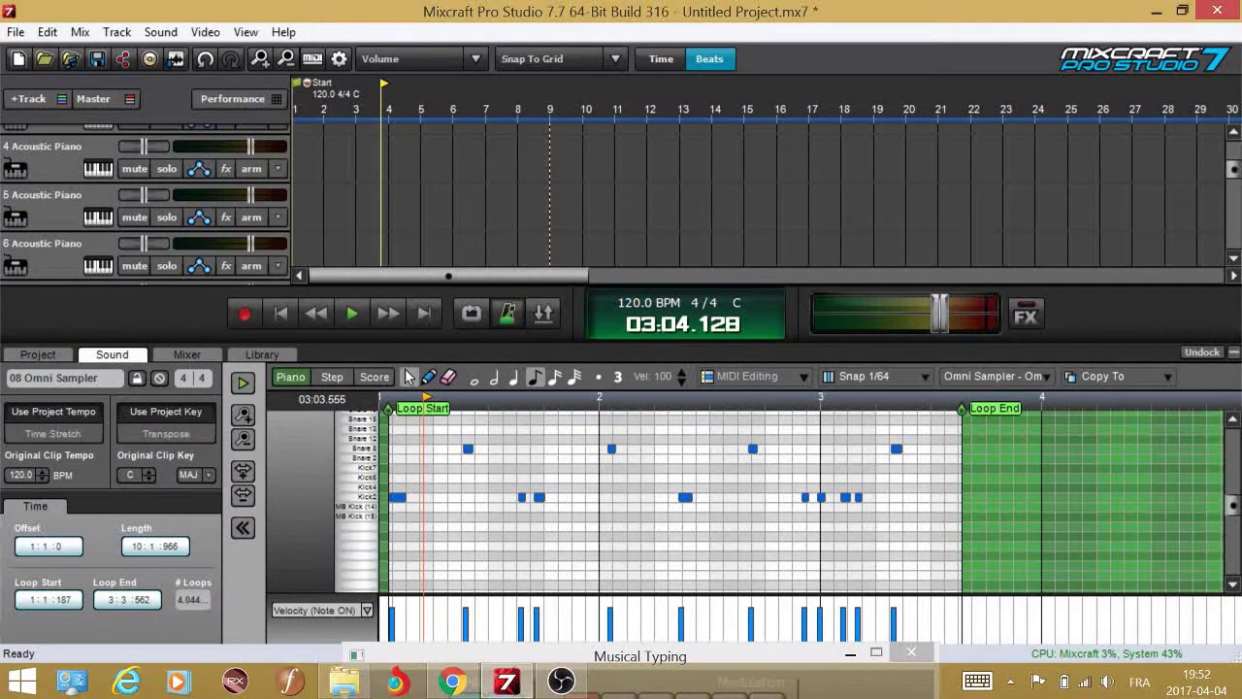
pyautogui.press('space')
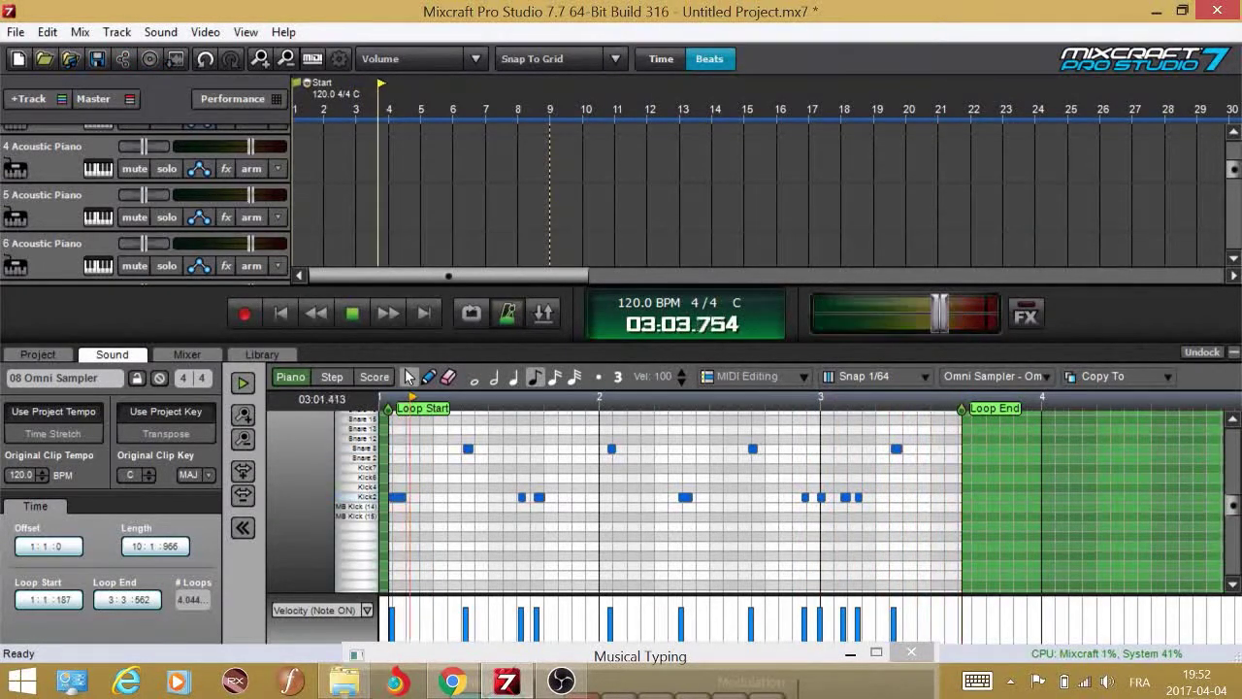
pyautogui.click(1233, 352)
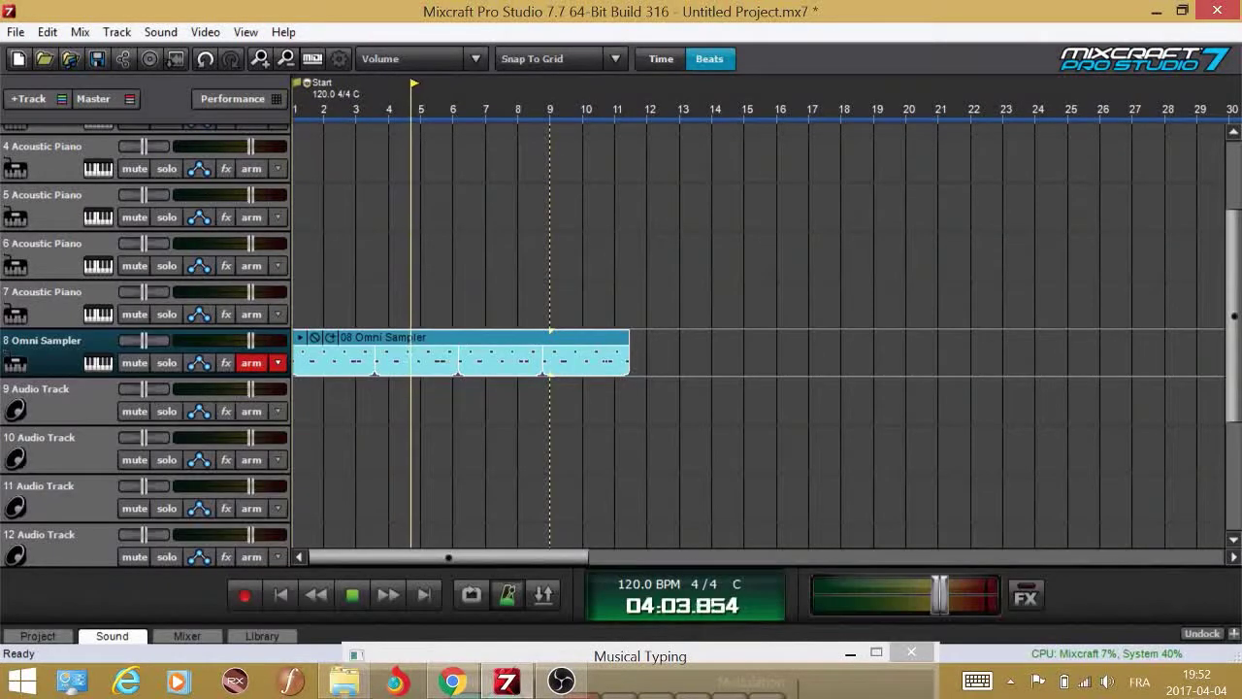
# - Try adding one more loop to the clip, undo it, then enable project looping with Loop End at bar 12
pyautogui.click(330, 338)
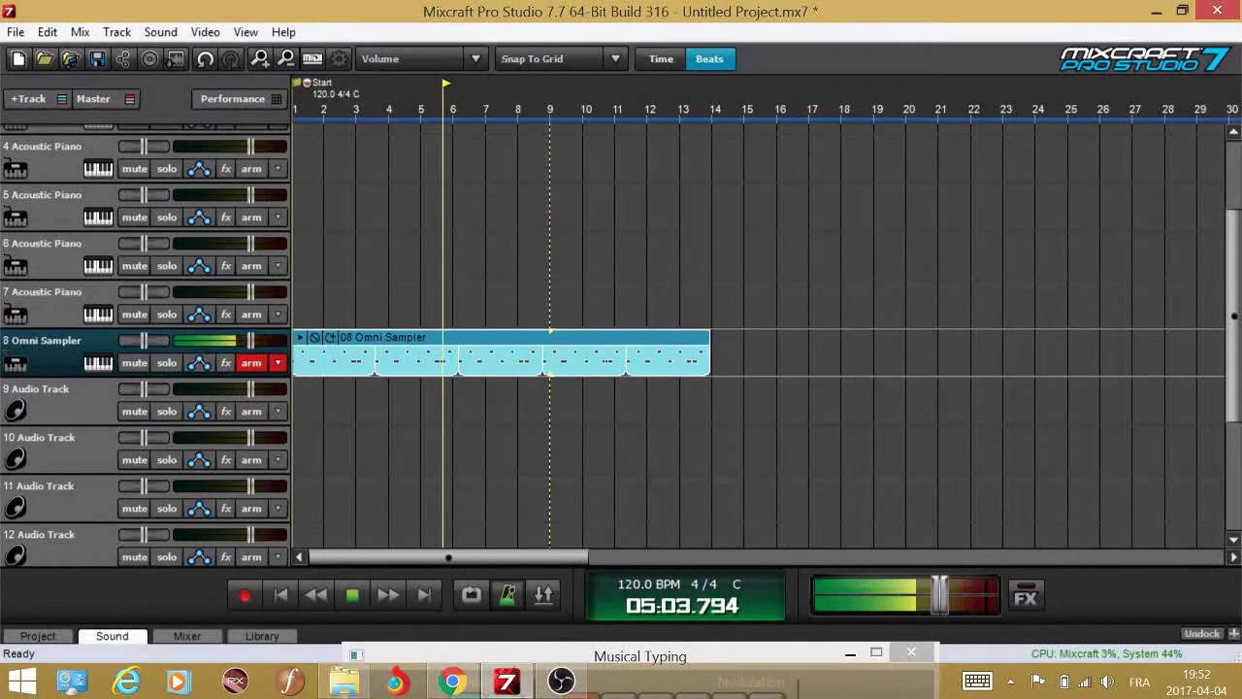
pyautogui.hotkey('ctrl', 'z')
pyautogui.click(472, 595)
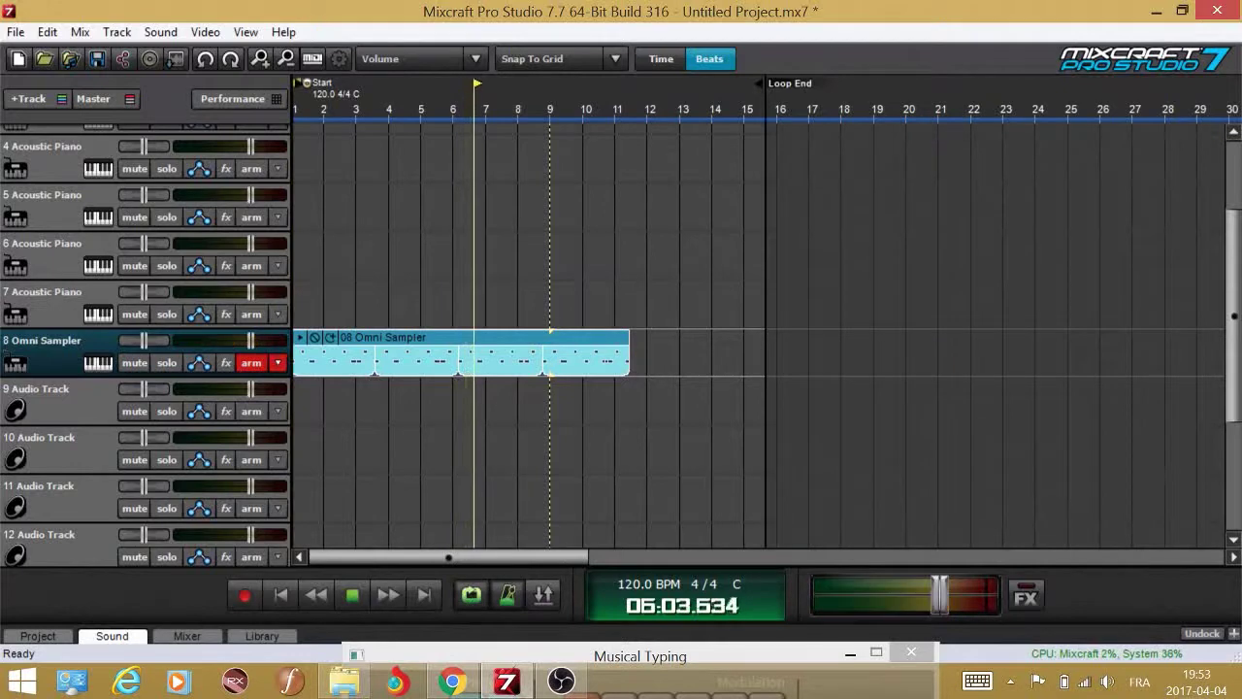
pyautogui.moveTo(761, 83); pyautogui.dragTo(643, 83)
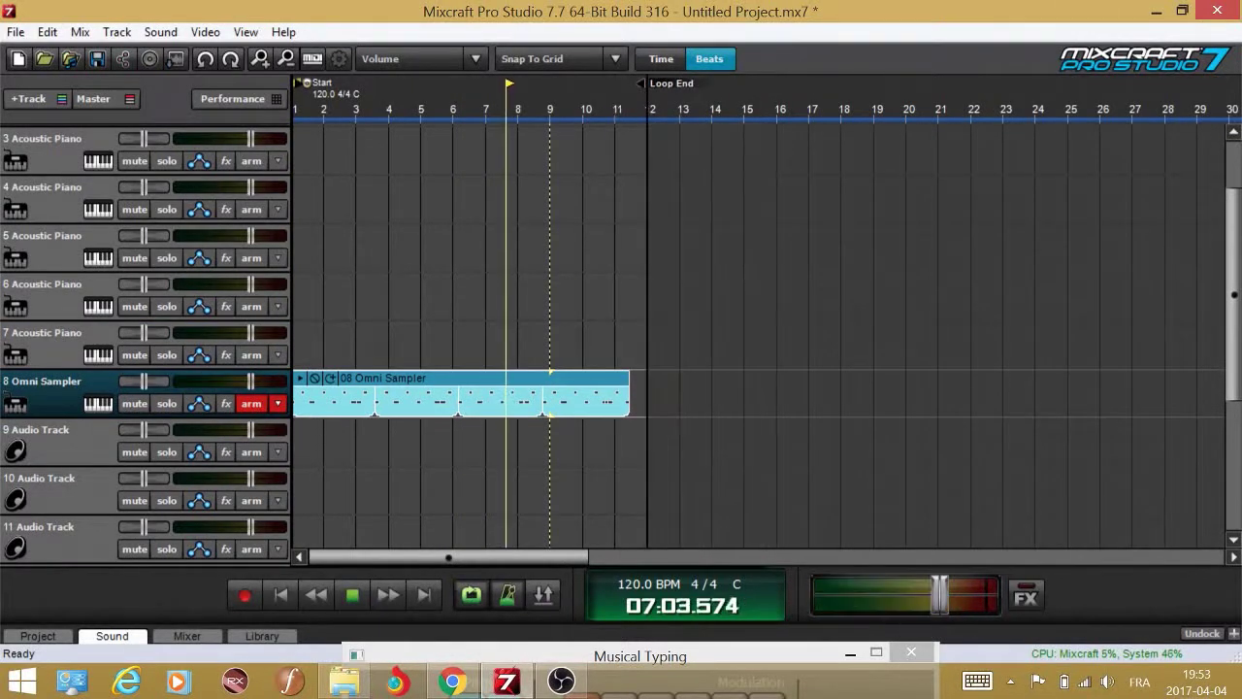
# - Set the timeline snap to 1/64 notes and move the project's Loop End to the end of the track 8 clip
pyautogui.click(582, 59)
pyautogui.click(572, 347)
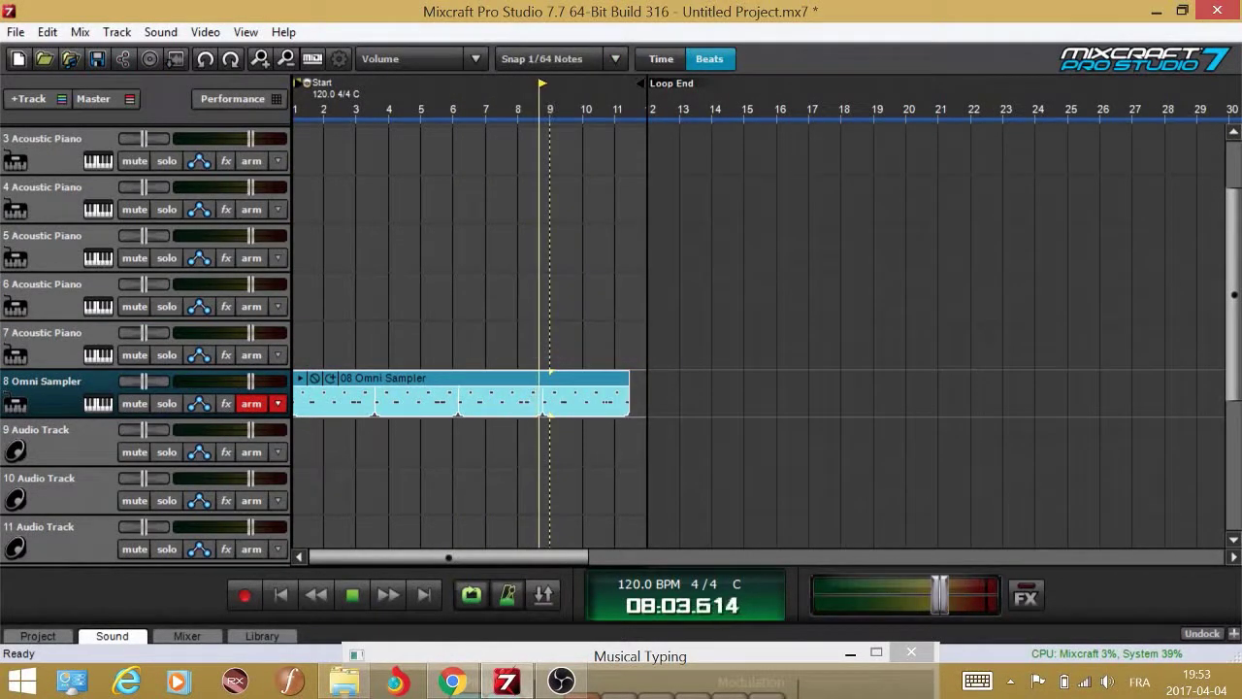
pyautogui.click(638, 85)
pyautogui.moveTo(643, 84); pyautogui.dragTo(625, 83)
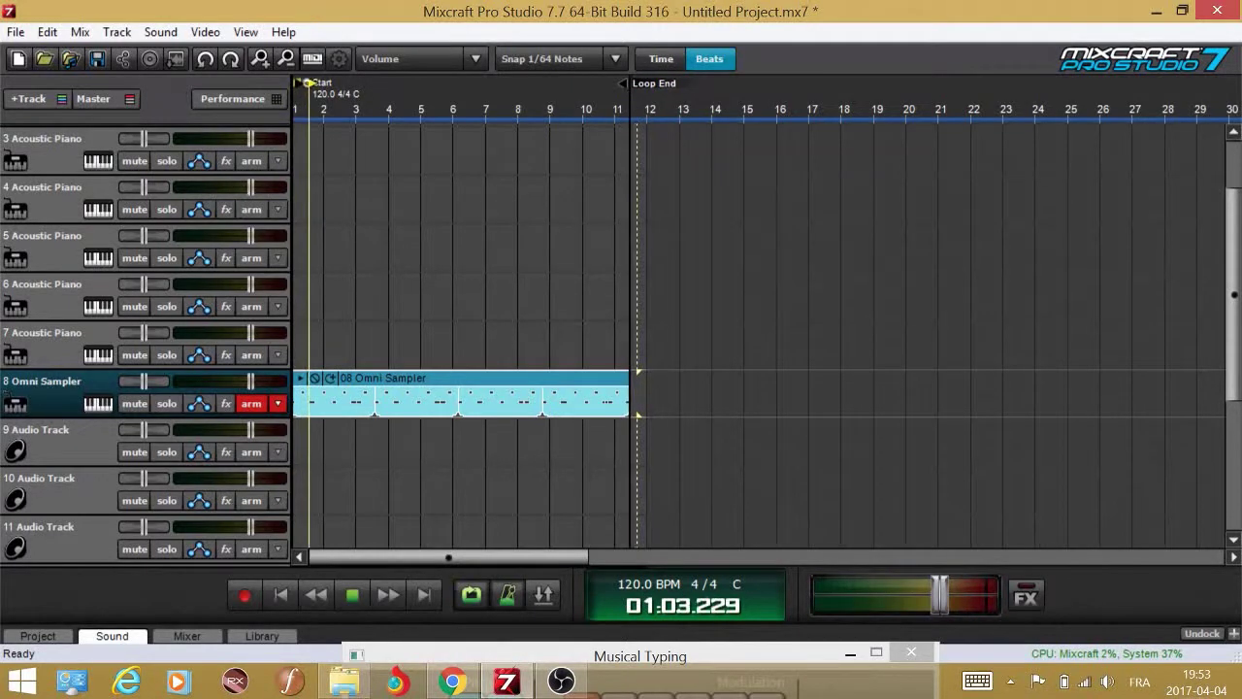
# - Stop playback and move the project's Loop End back to the boundary where the clip's fourth repetition ends
pyautogui.press('space')
pyautogui.scroll(1, 365, 398)
pyautogui.scroll(1, 764, 394)
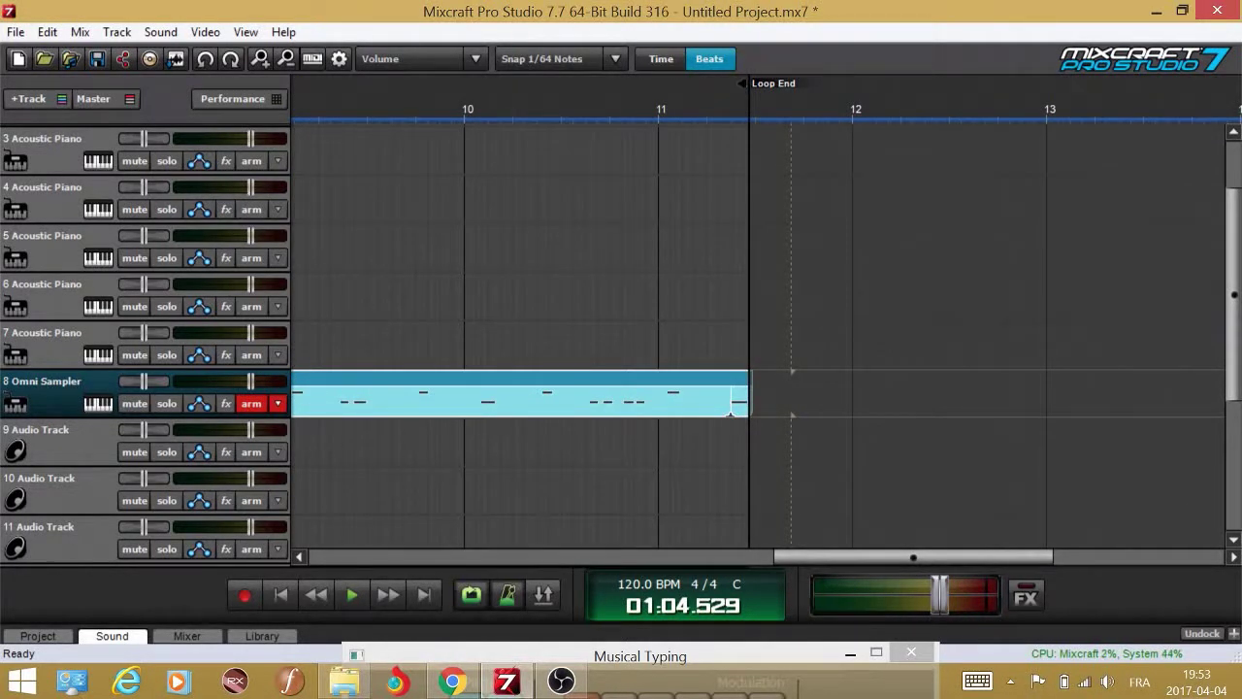
pyautogui.click(752, 85)
pyautogui.moveTo(743, 85); pyautogui.dragTo(726, 85)
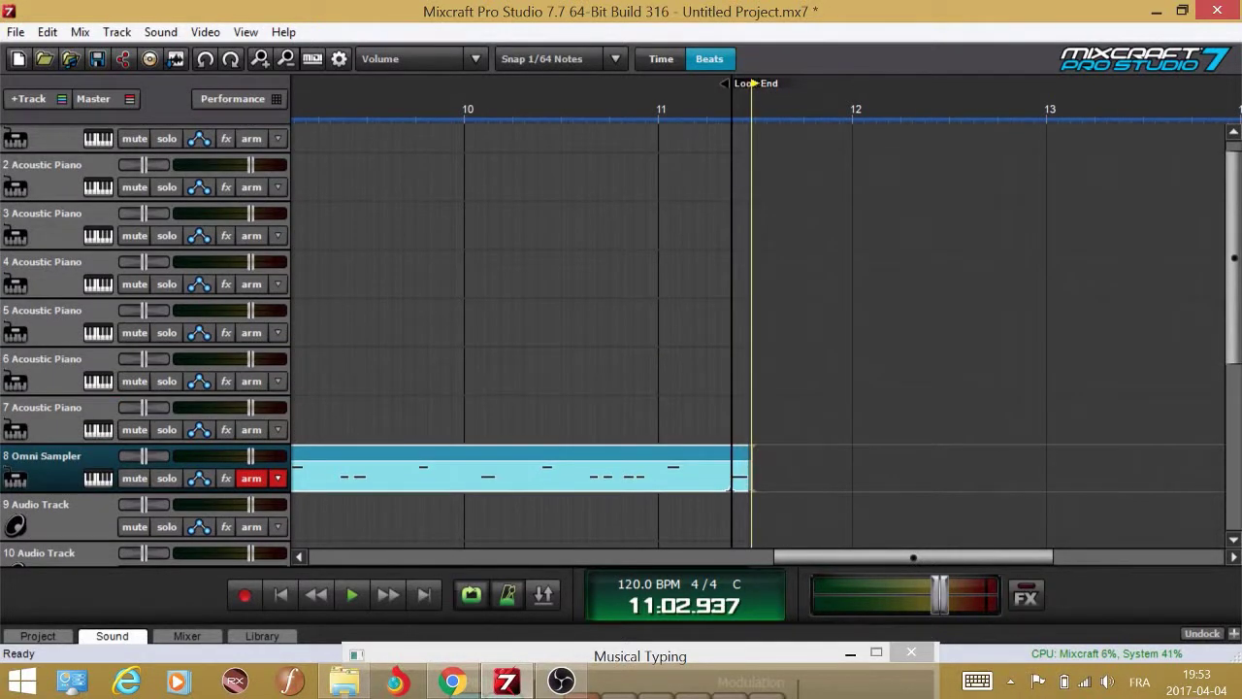
# - Check the Loop End alignment with the clip's last loop boundary, and play from about 11:02 across the loop point
pyautogui.click(709, 190)
pyautogui.scroll(3, 709, 190)
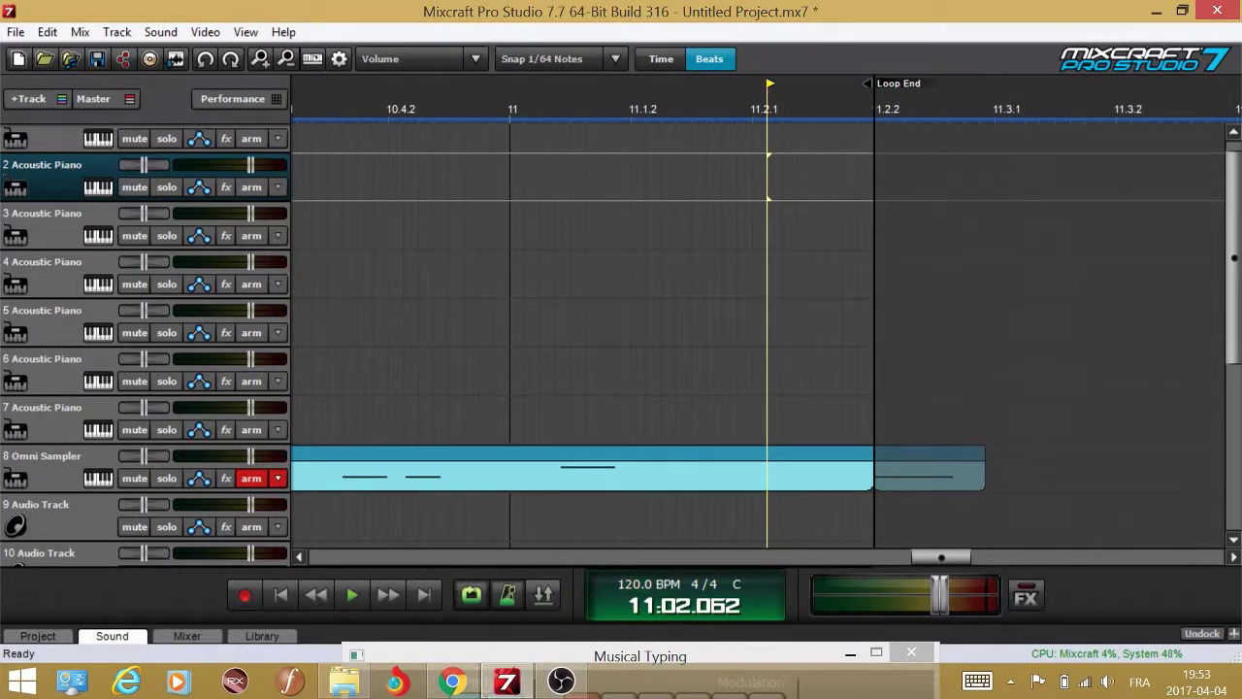
pyautogui.click(797, 390)
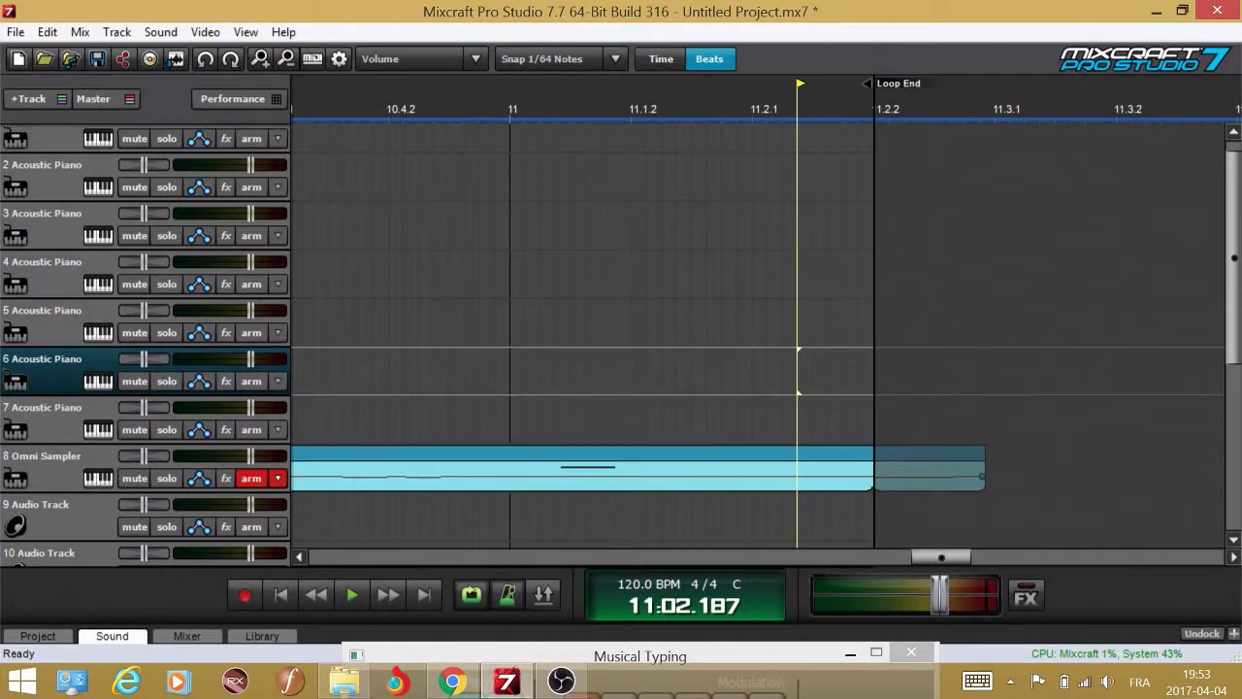
pyautogui.scroll(-12, 765, 335)
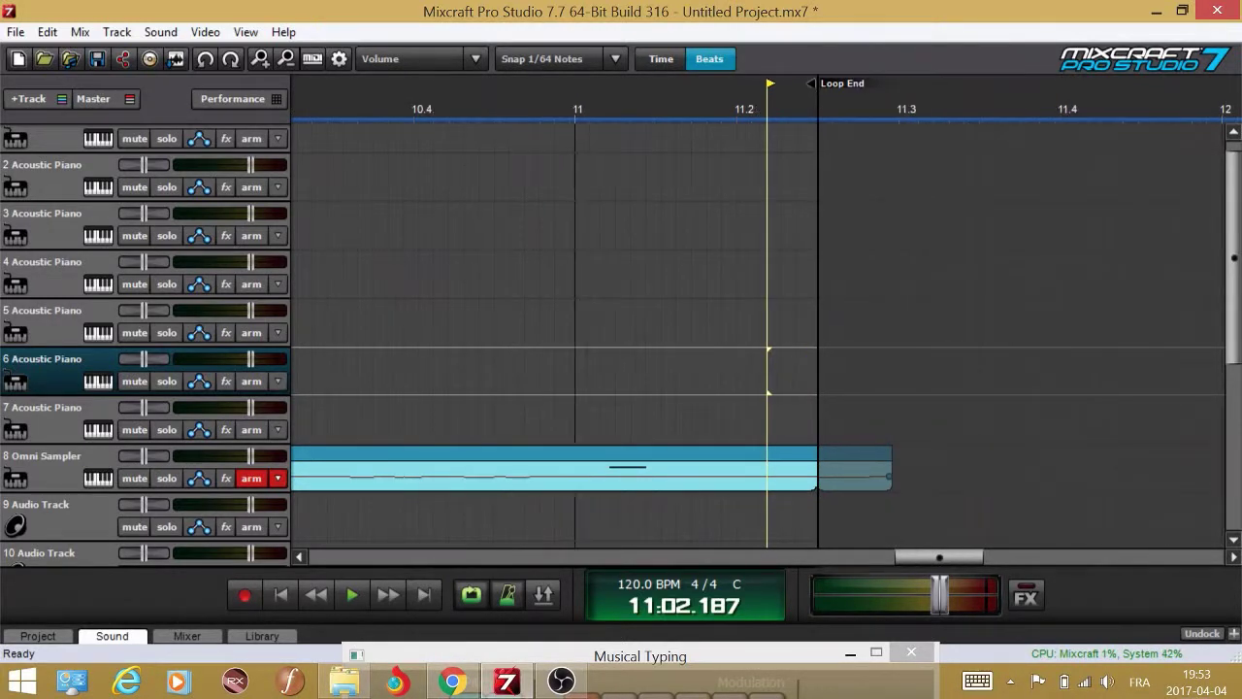
pyautogui.scroll(-3, 765, 335)
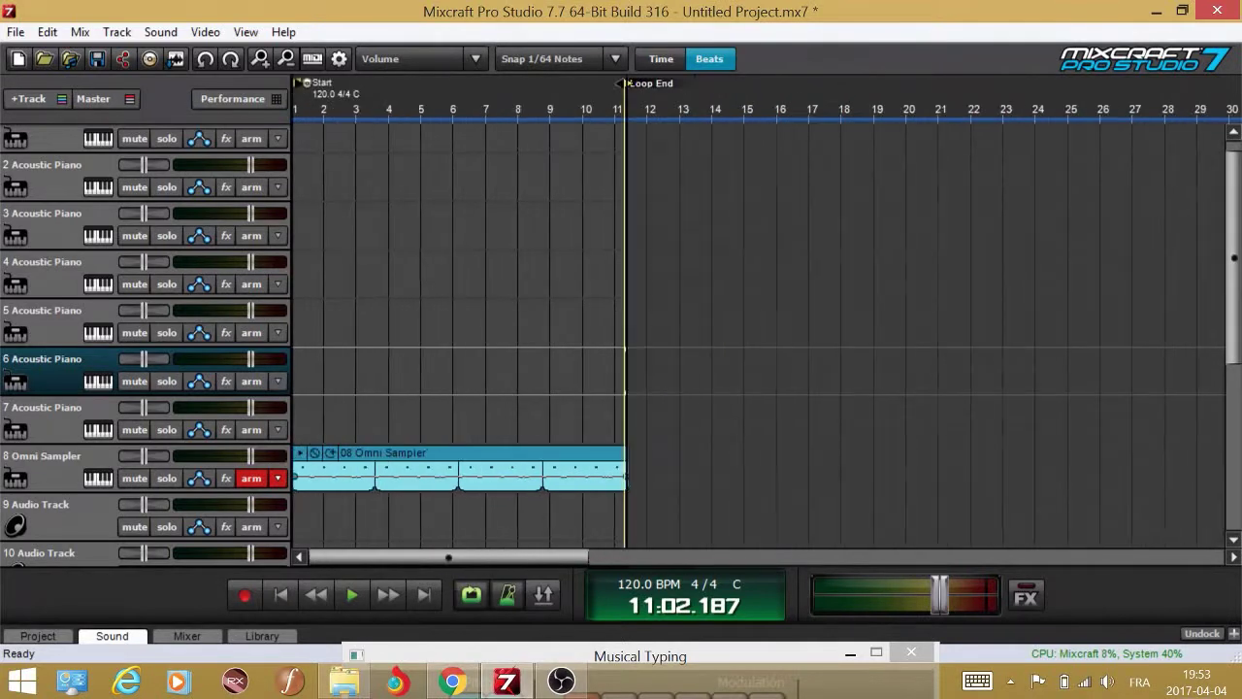
pyautogui.press('space')
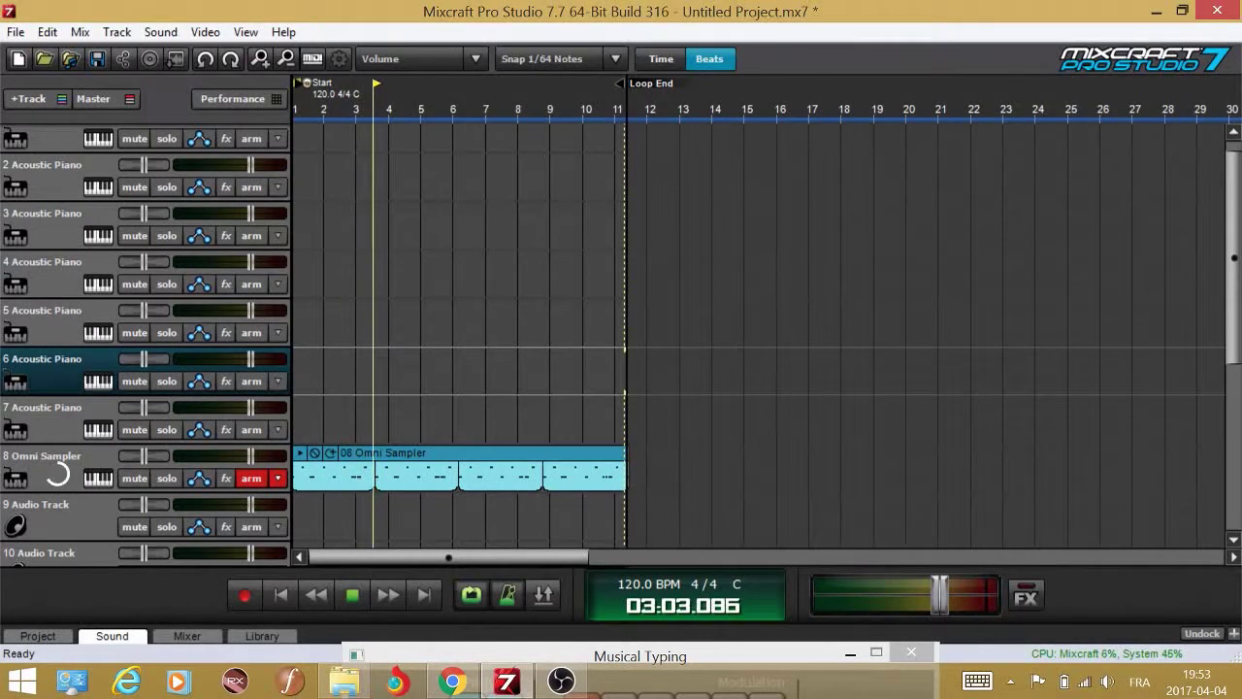
# - Duplicate the track 8 Omni Sampler, and delete the clip from the original track 8
pyautogui.rightClick(57, 474)
pyautogui.click(78, 412)
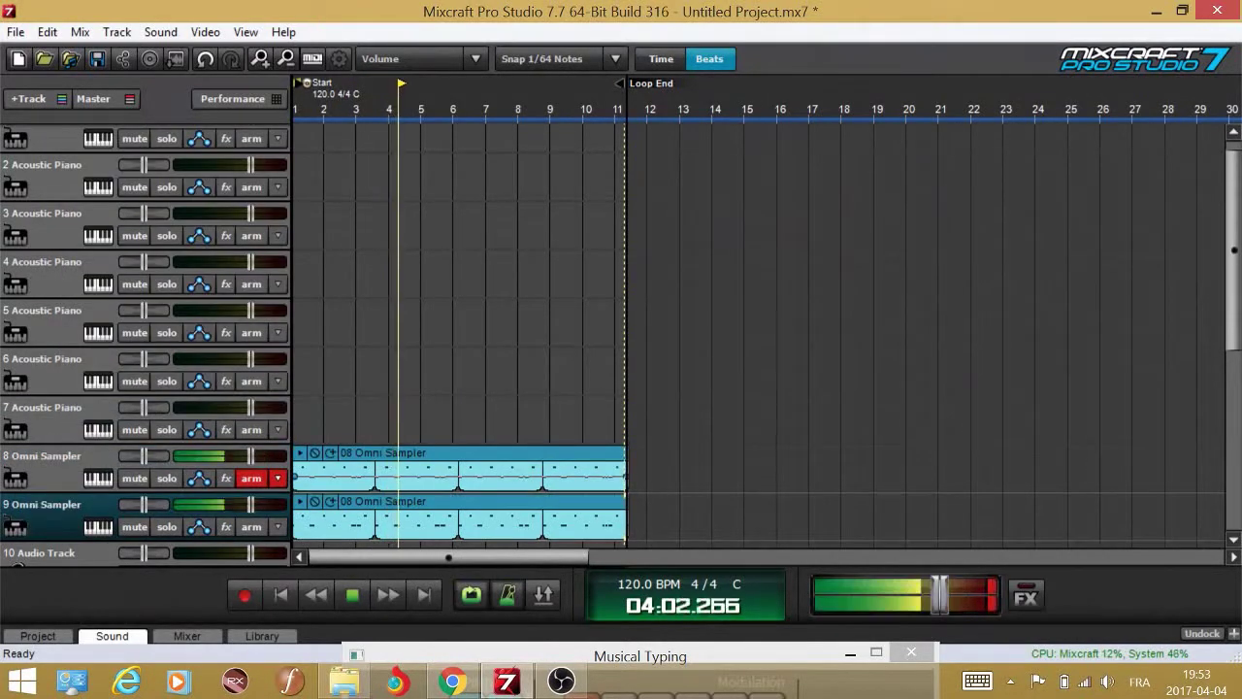
pyautogui.click(408, 453)
pyautogui.press('Delete')
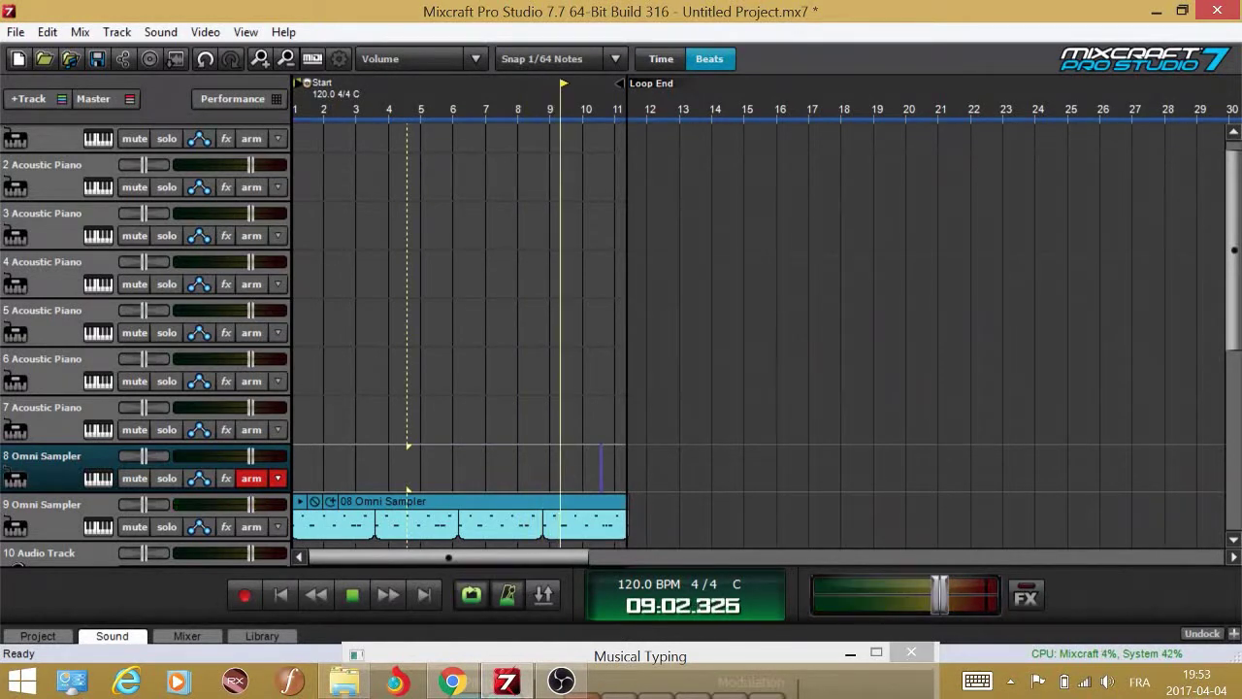
# - Record a new Omni Sampler part on track 8 over the beat, stopping near the end of bar 3
pyautogui.click(600, 522)
pyautogui.press('r')
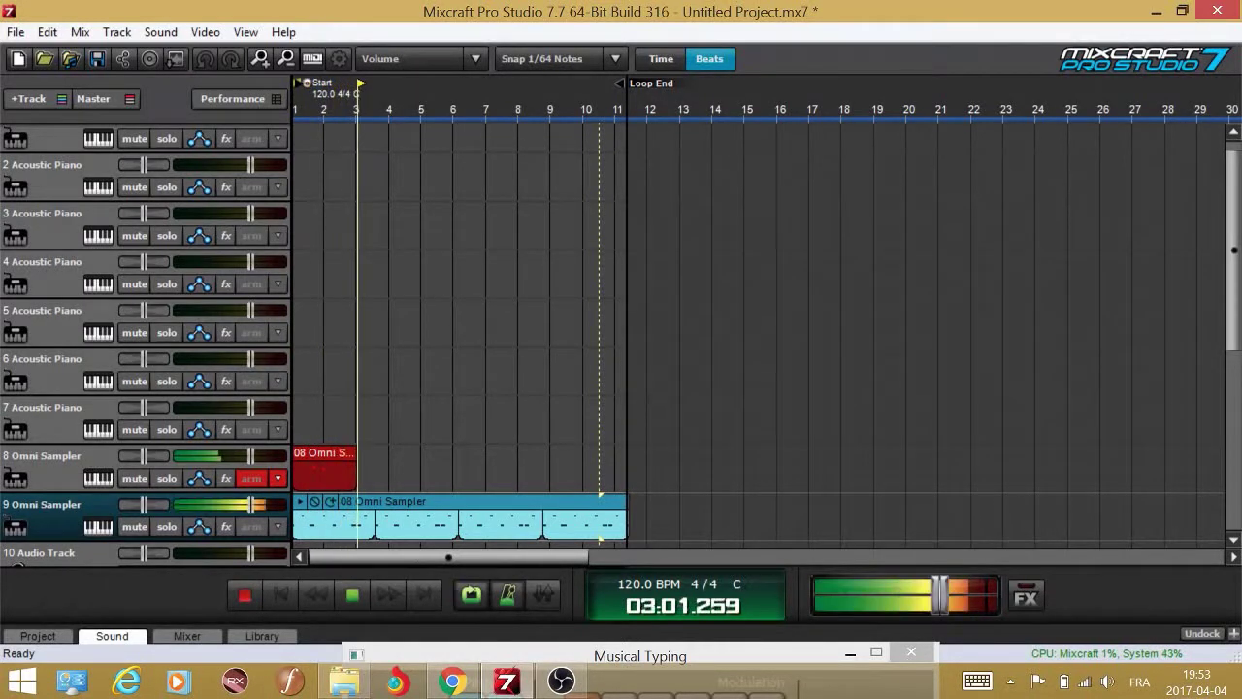
pyautogui.press('space')
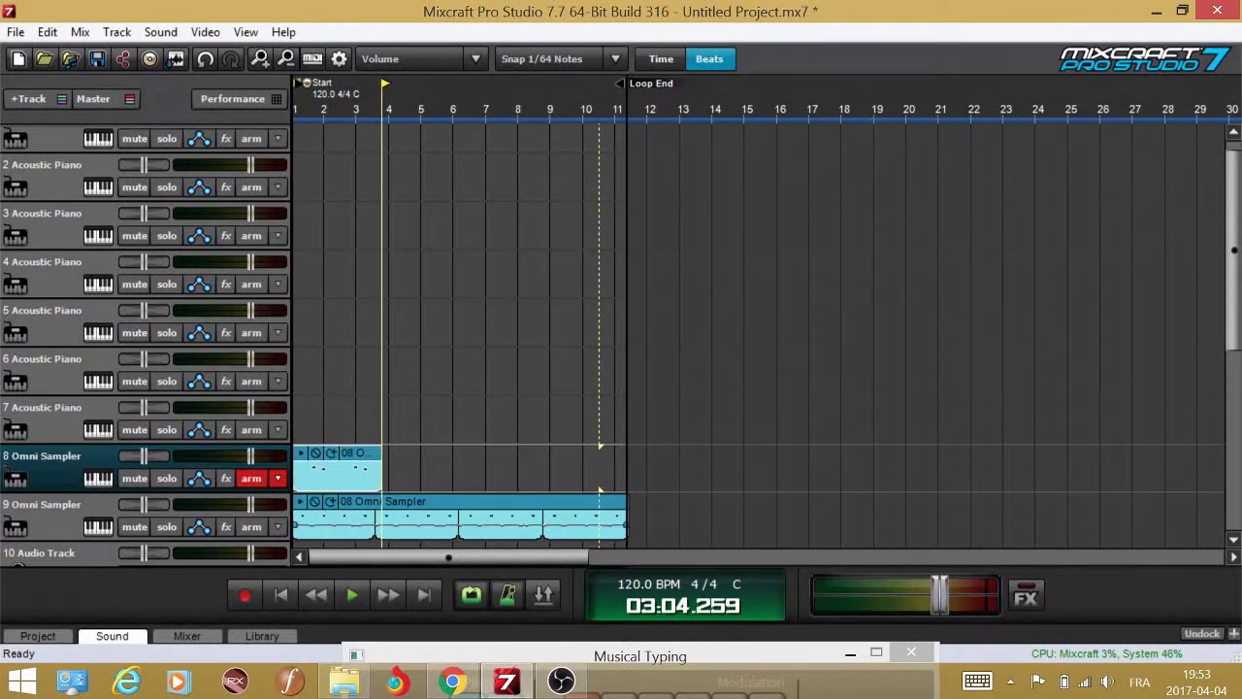
# - Play the newly recorded track 8 clip together with the beat from the middle of bar 1
pyautogui.click(342, 400)
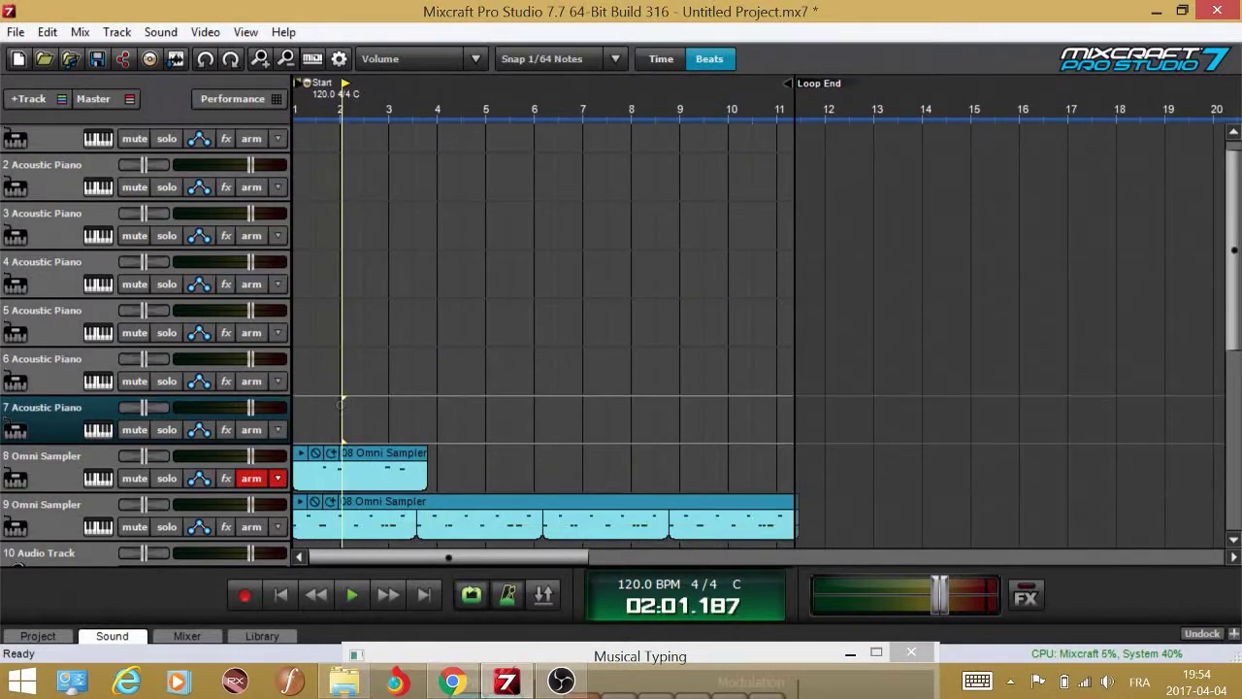
pyautogui.press('+')
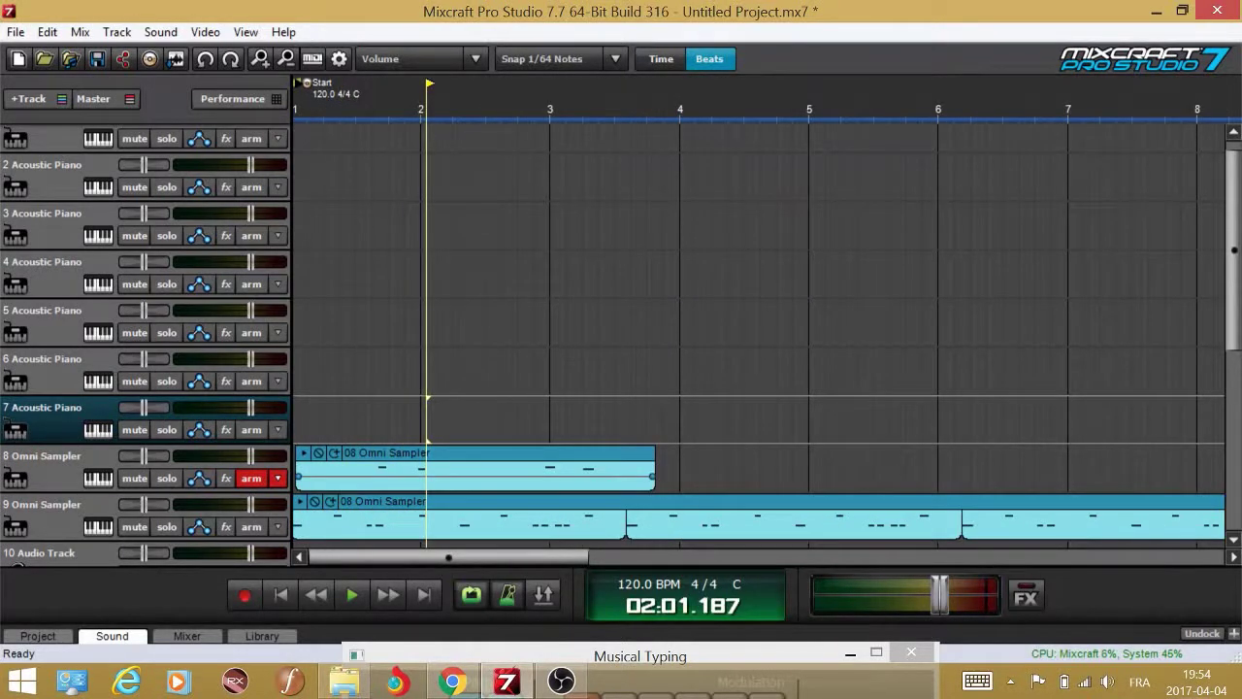
pyautogui.click(355, 420)
pyautogui.press('space')
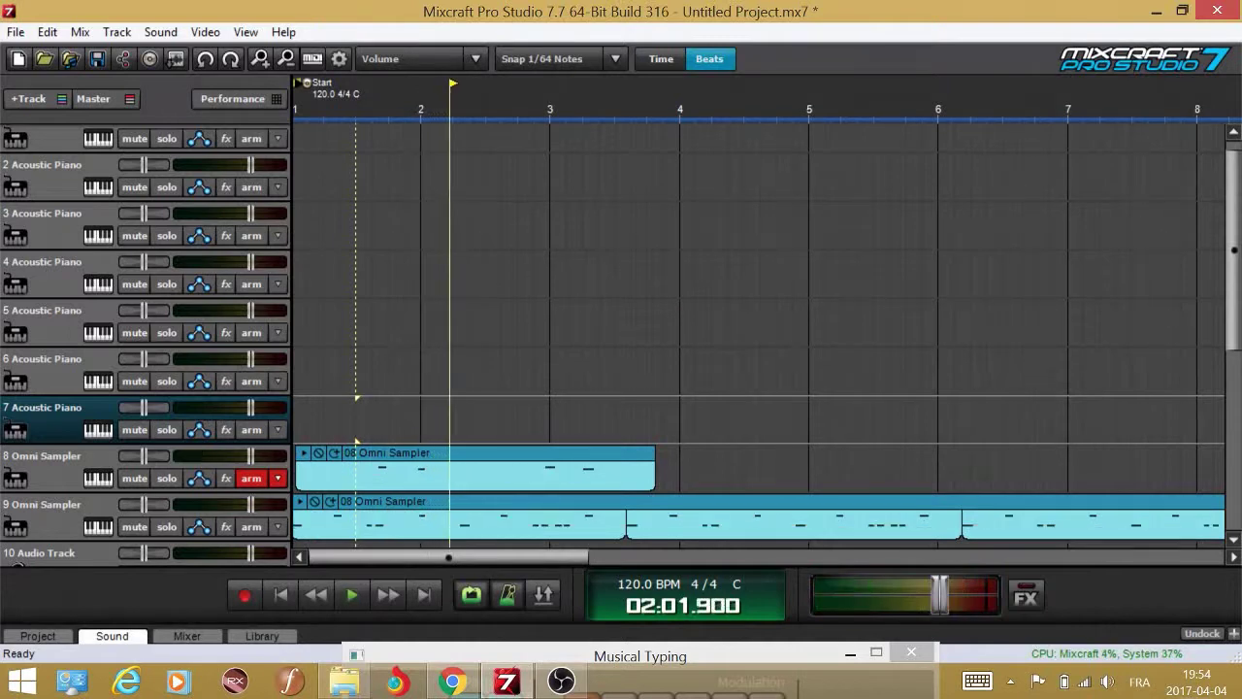
# - Add an empty one-bar clip on track 8, move it to the project start, and merge it with the recorded clip
pyautogui.doubleClick(713, 470)
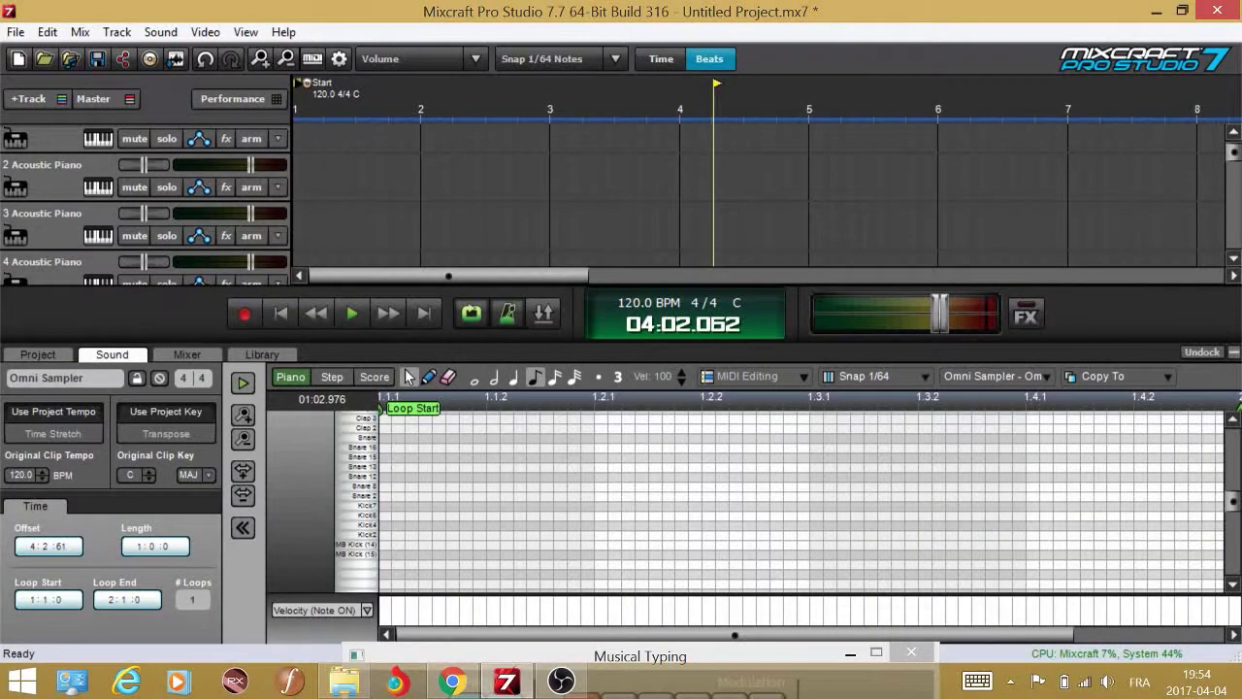
pyautogui.click(1234, 353)
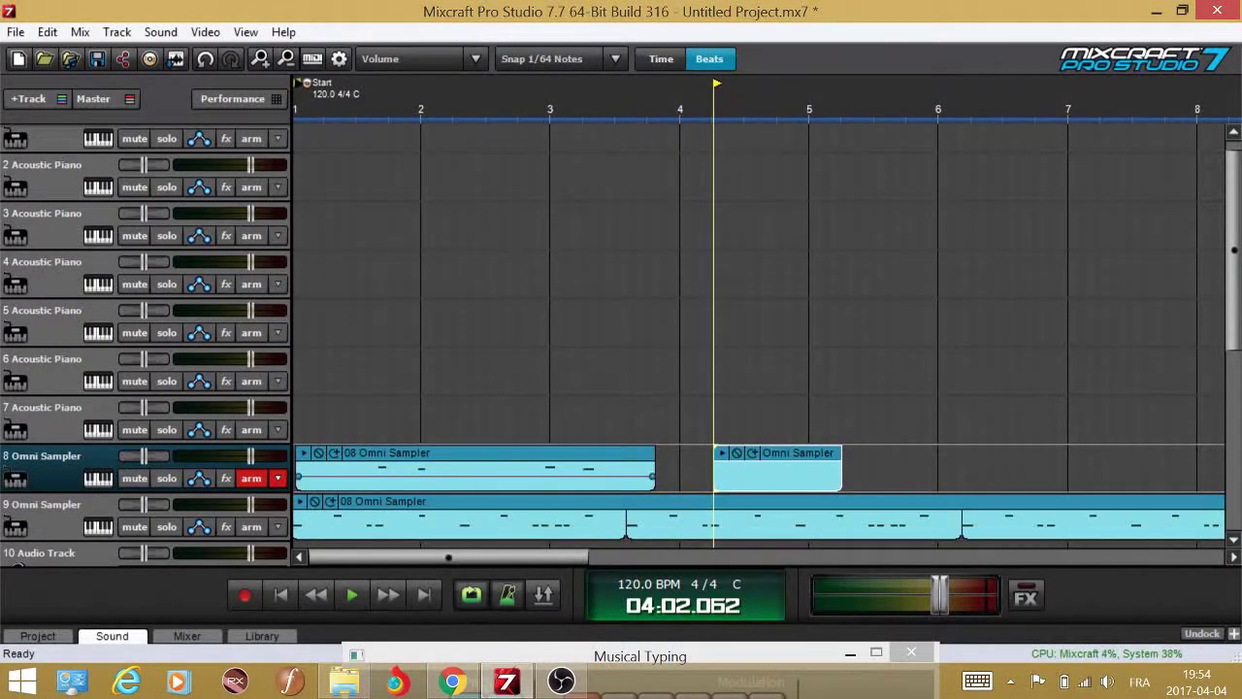
pyautogui.moveTo(783, 453); pyautogui.dragTo(359, 464)
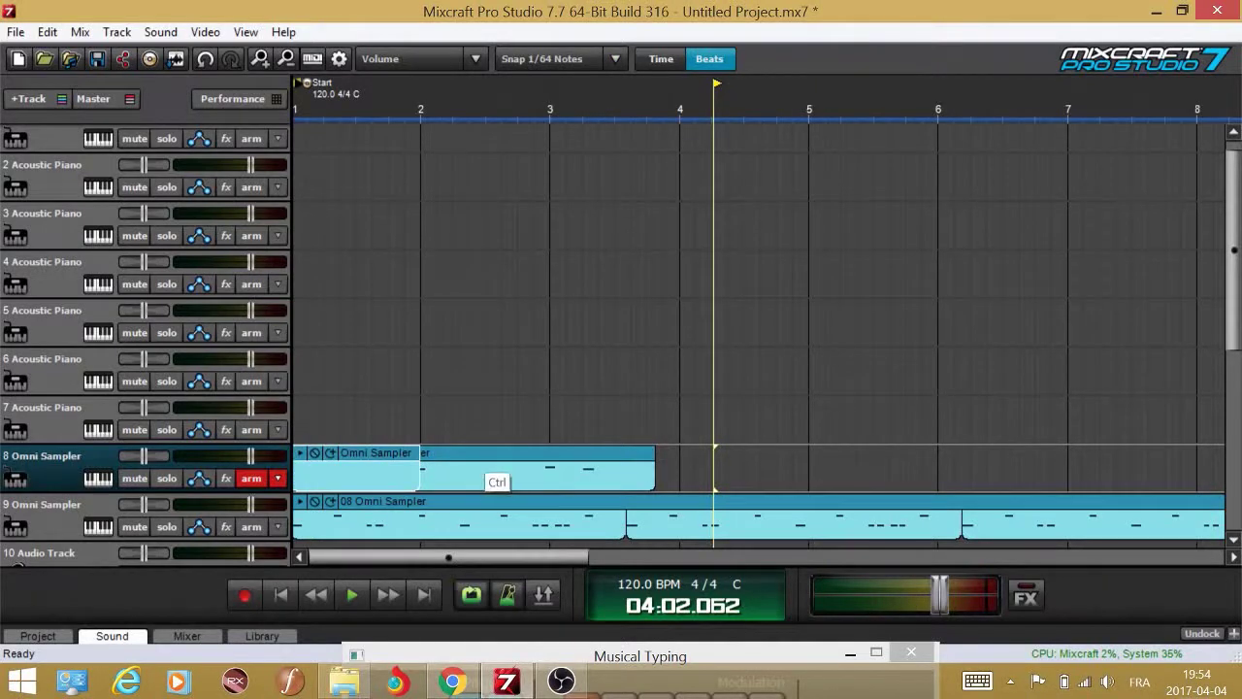
pyautogui.click(497, 471)
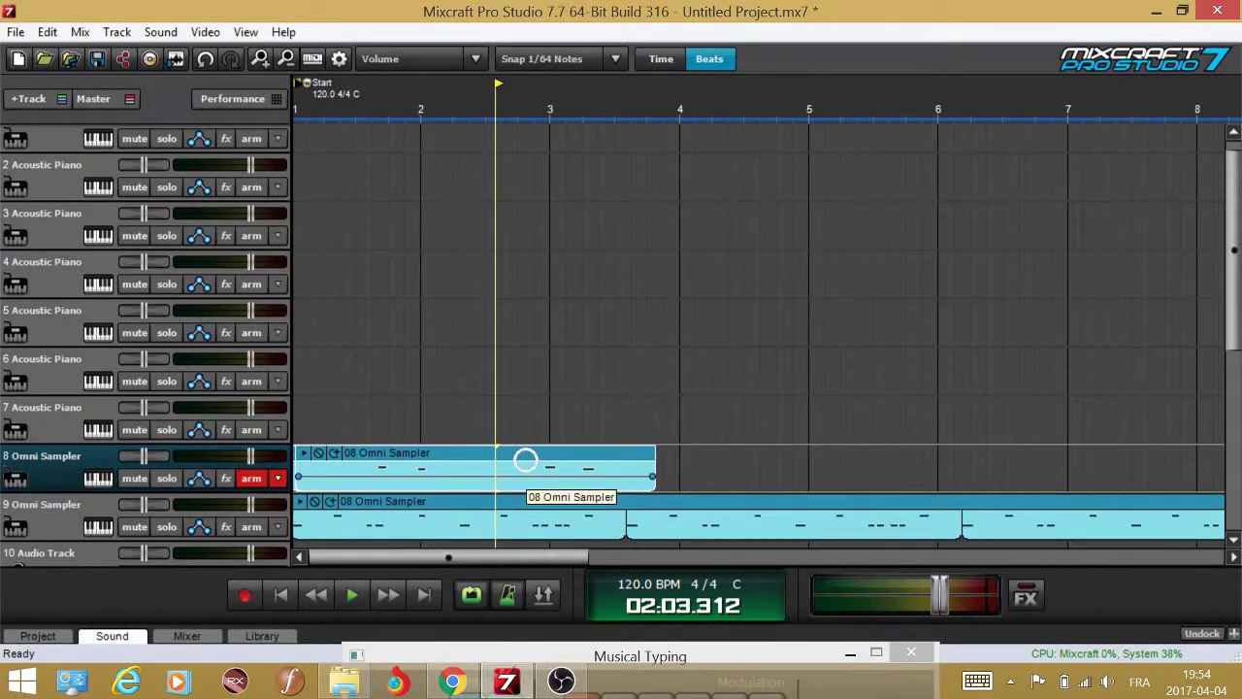
pyautogui.rightClick(525, 460)
pyautogui.click(567, 391)
# - Split the merged clip at 3:03.375, where the beat's first loop ends, and delete the leftover piece
pyautogui.click(621, 457)
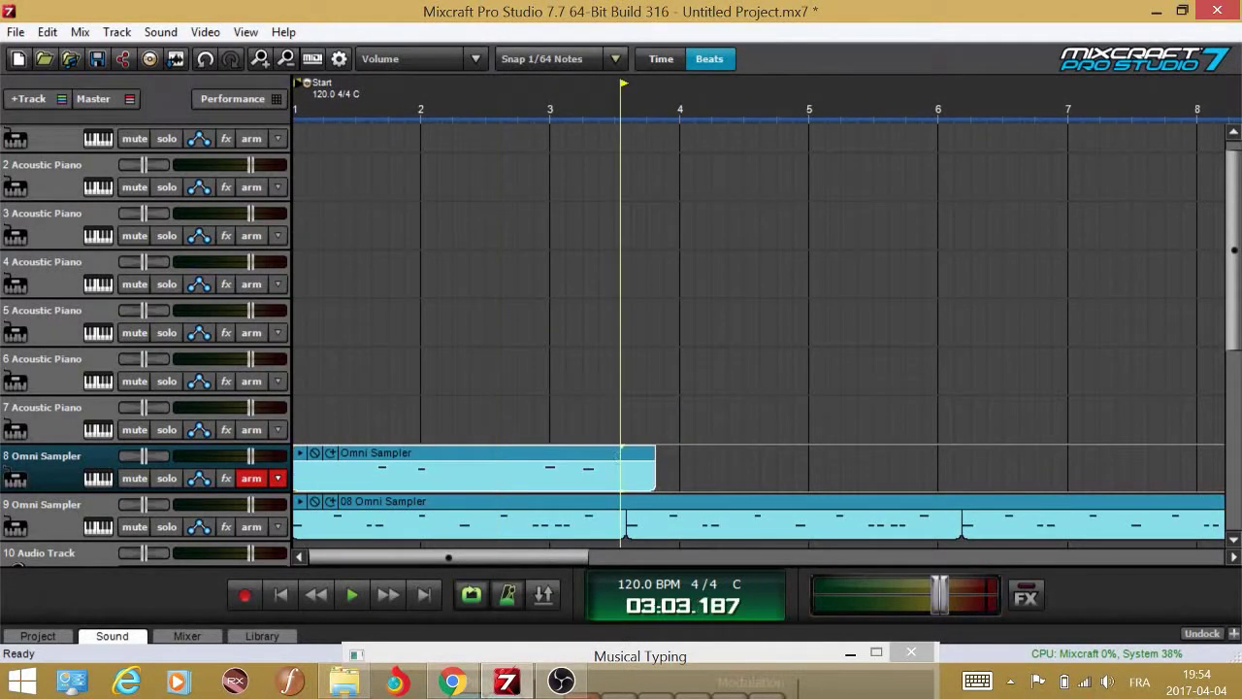
pyautogui.scroll(3, 621, 456)
pyautogui.click(782, 475)
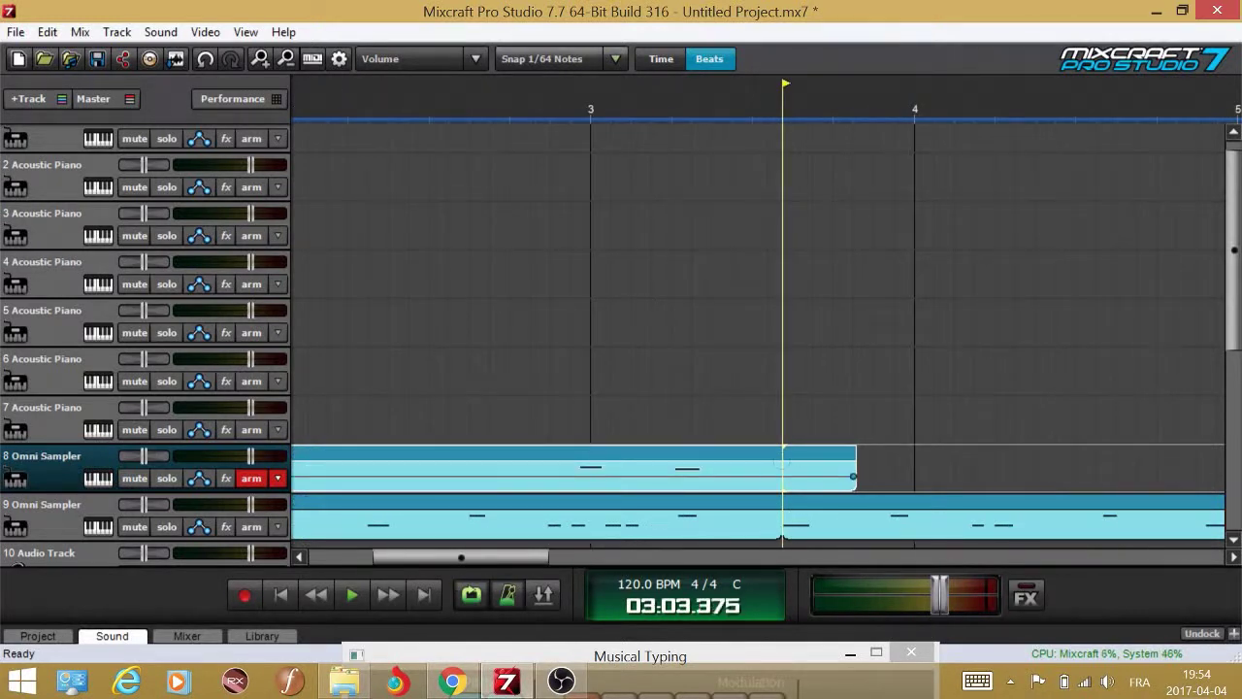
pyautogui.hotkey('ctrl', 't')
pyautogui.click(828, 474)
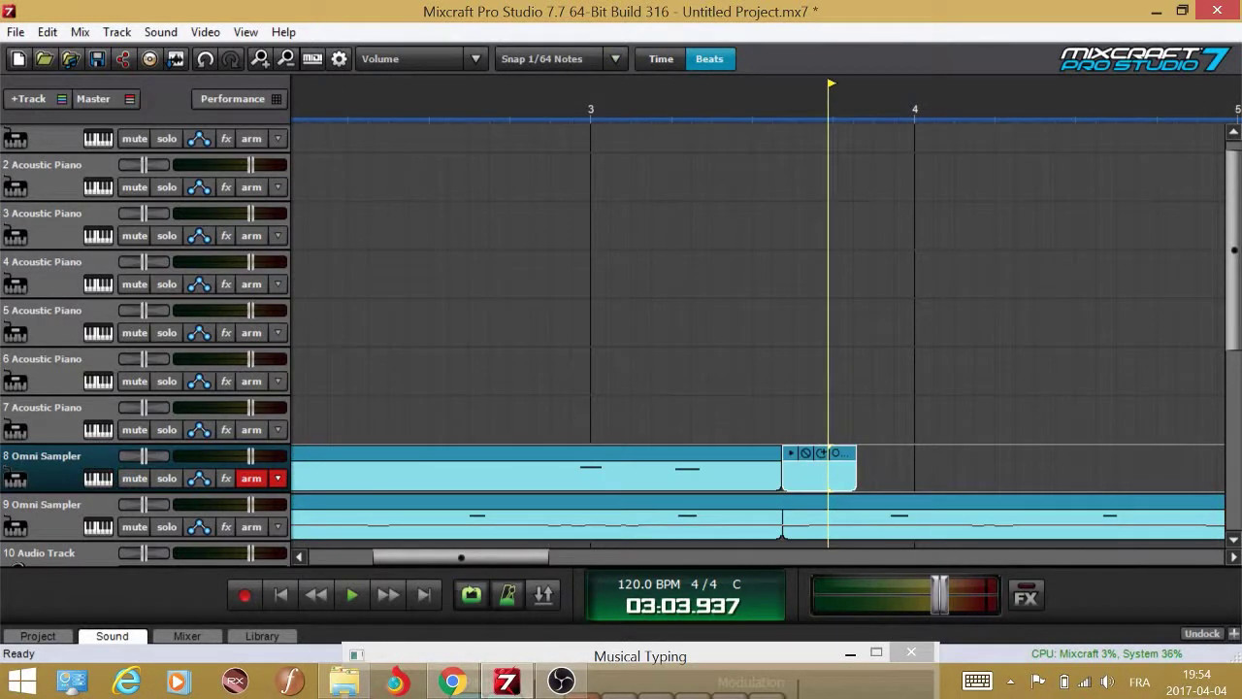
pyautogui.press('Delete')
pyautogui.scroll(-4, 1150, 524)
pyautogui.scroll(-1, 1150, 524)
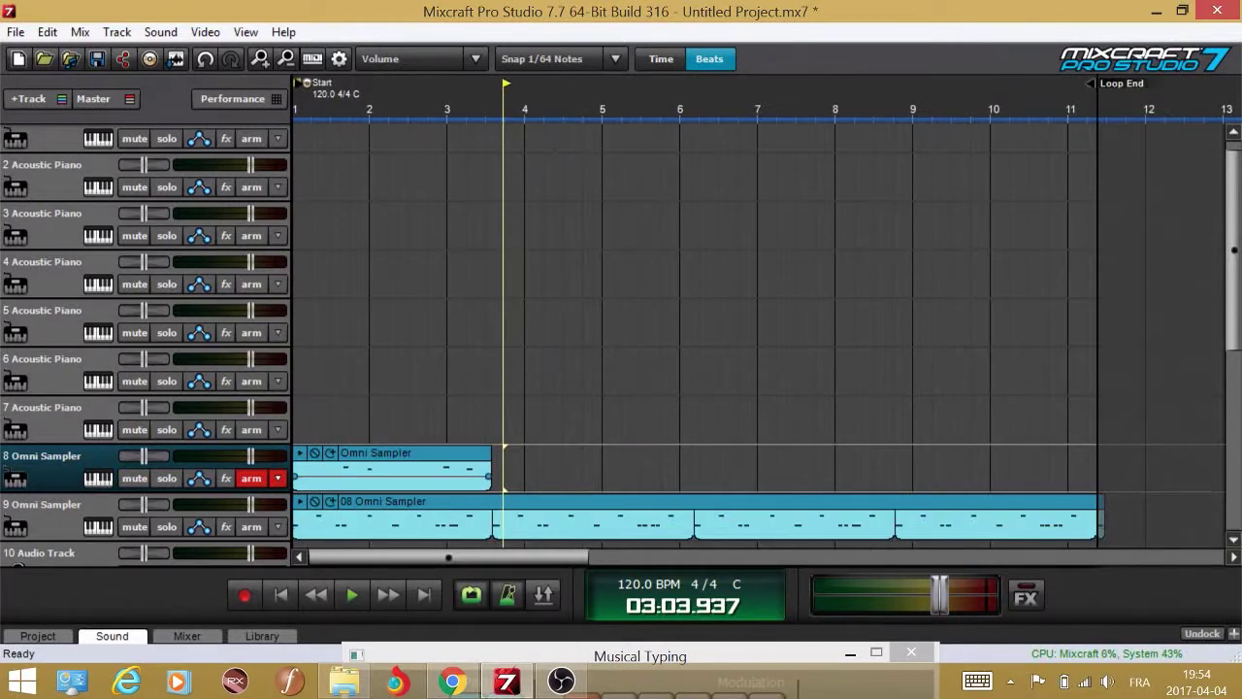
# - Mix the trimmed track 8 clip to a new clip and extend it to four loops
pyautogui.rightClick(437, 464)
pyautogui.click(515, 401)
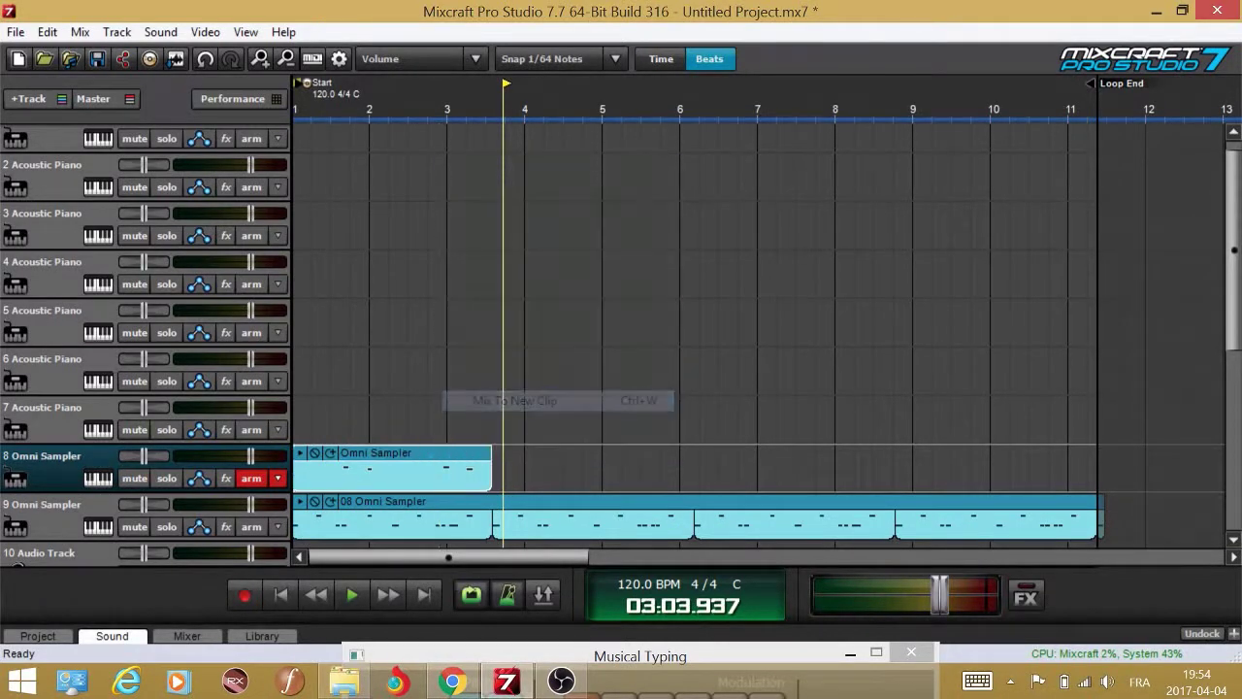
pyautogui.click(331, 453)
pyautogui.click(331, 453)
pyautogui.click(331, 453)
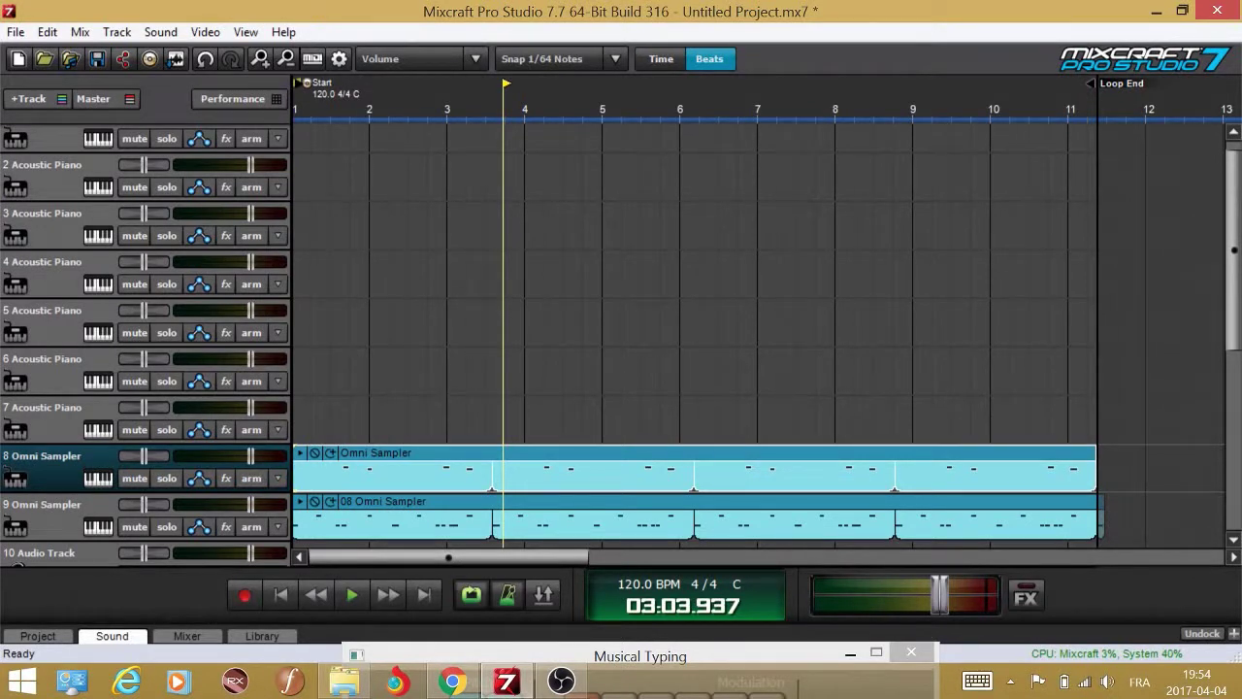
# - Duplicate the track 8 Omni Sampler track and delete the looped clip from the upper copy
pyautogui.rightClick(80, 469)
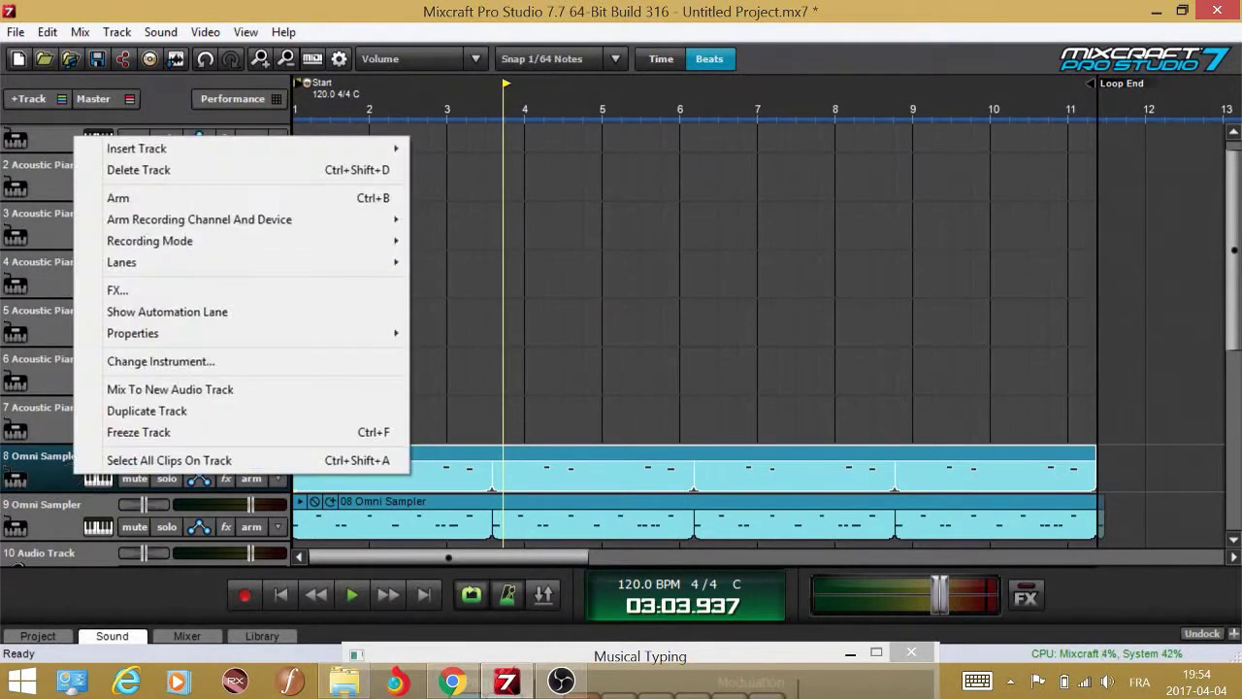
pyautogui.click(147, 410)
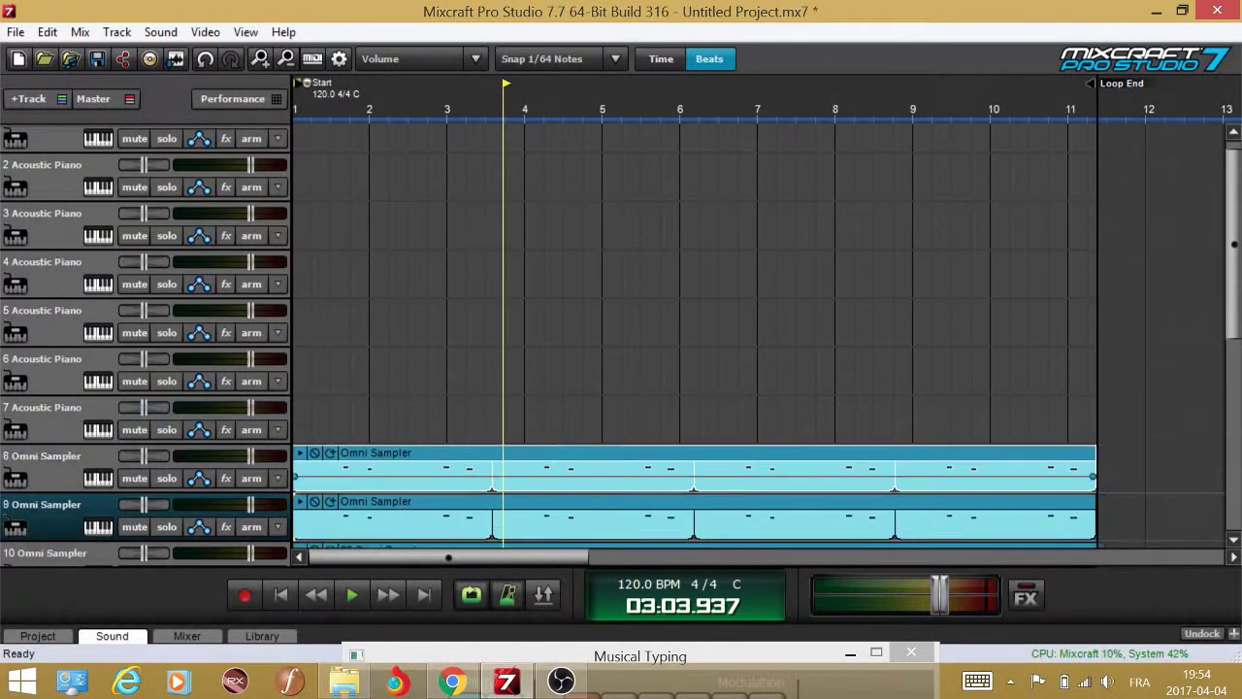
pyautogui.press('Delete')
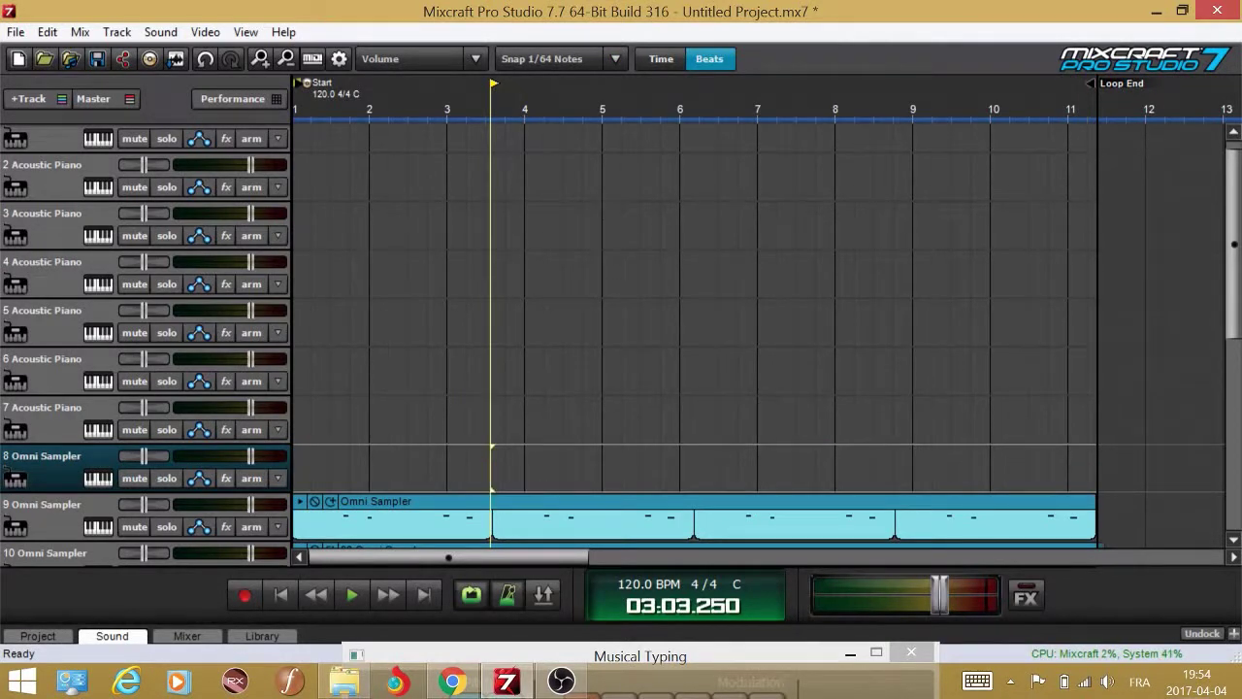
# - Load the "modern hats" preset into the Omni Sampler on track 8
pyautogui.click(98, 479)
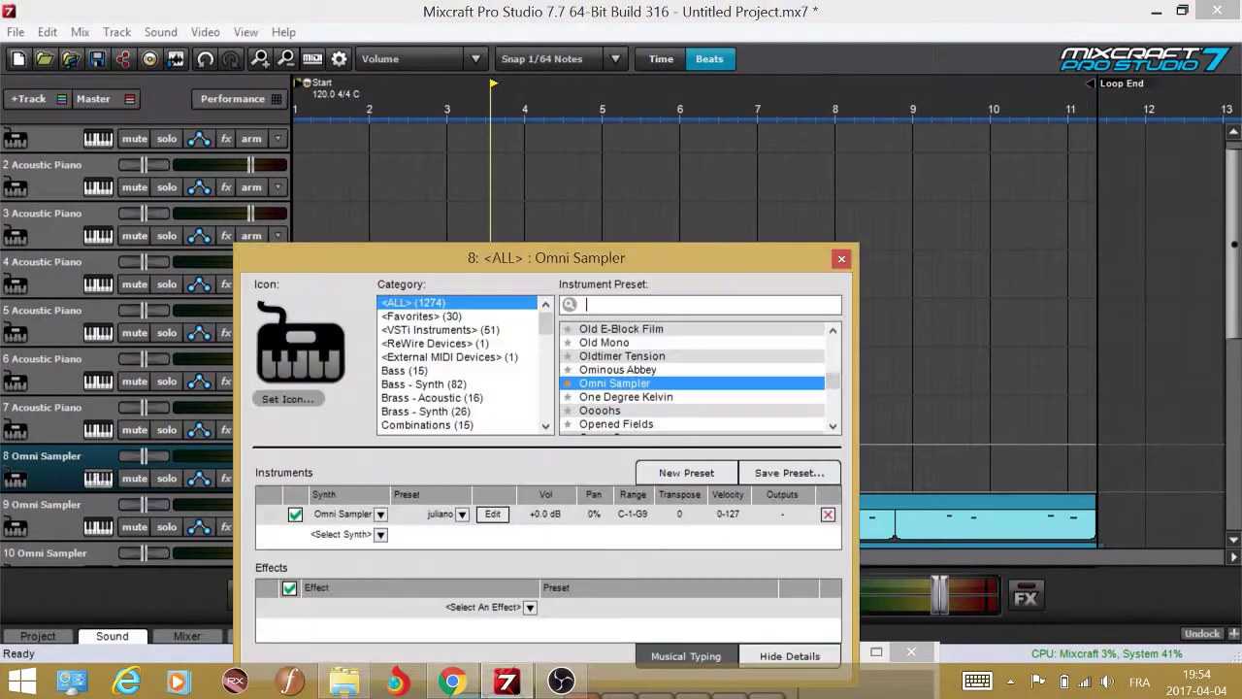
pyautogui.click(462, 514)
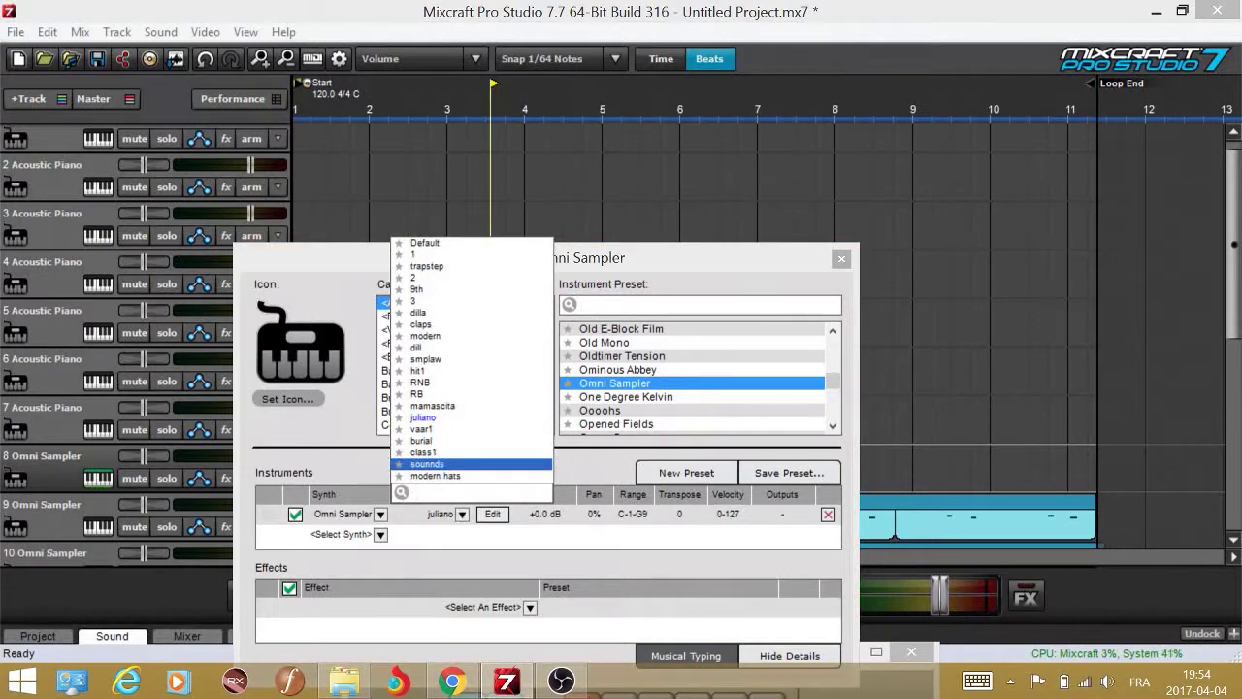
pyautogui.click(449, 475)
pyautogui.click(842, 260)
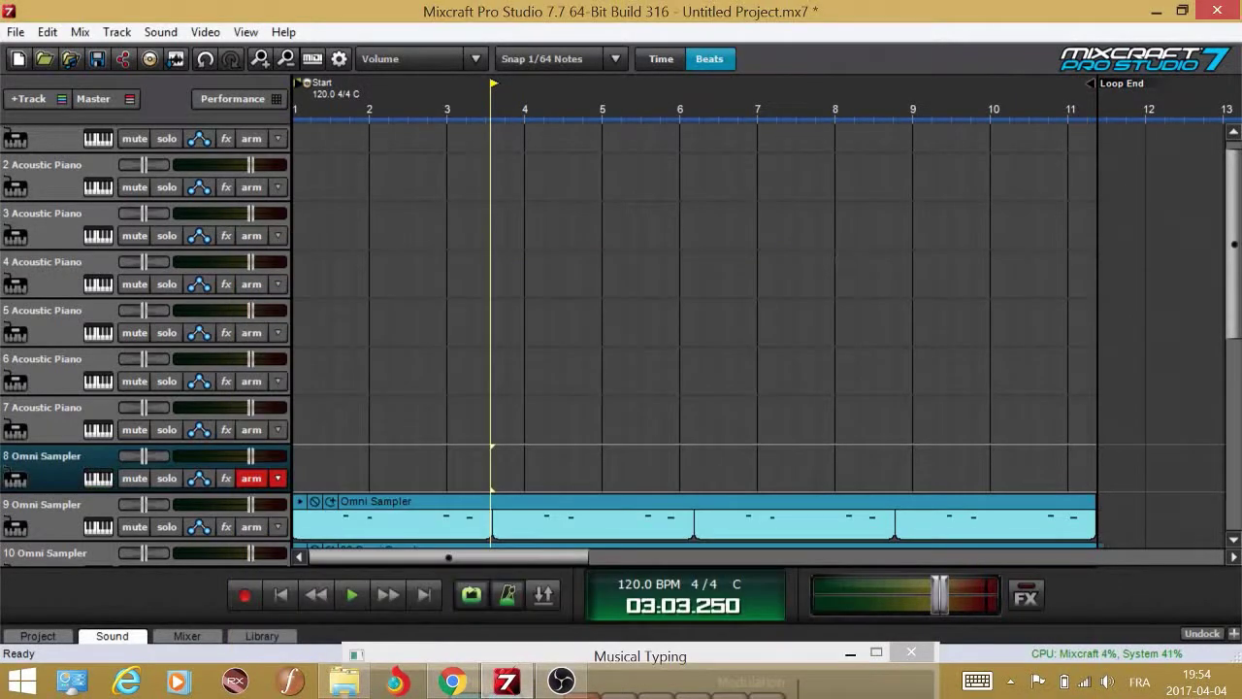
# - Play the beat to rehearse, then record a steady hi-hat part on track 8 from the project start to just past 3:03.375
pyautogui.click(473, 442)
pyautogui.press('space')
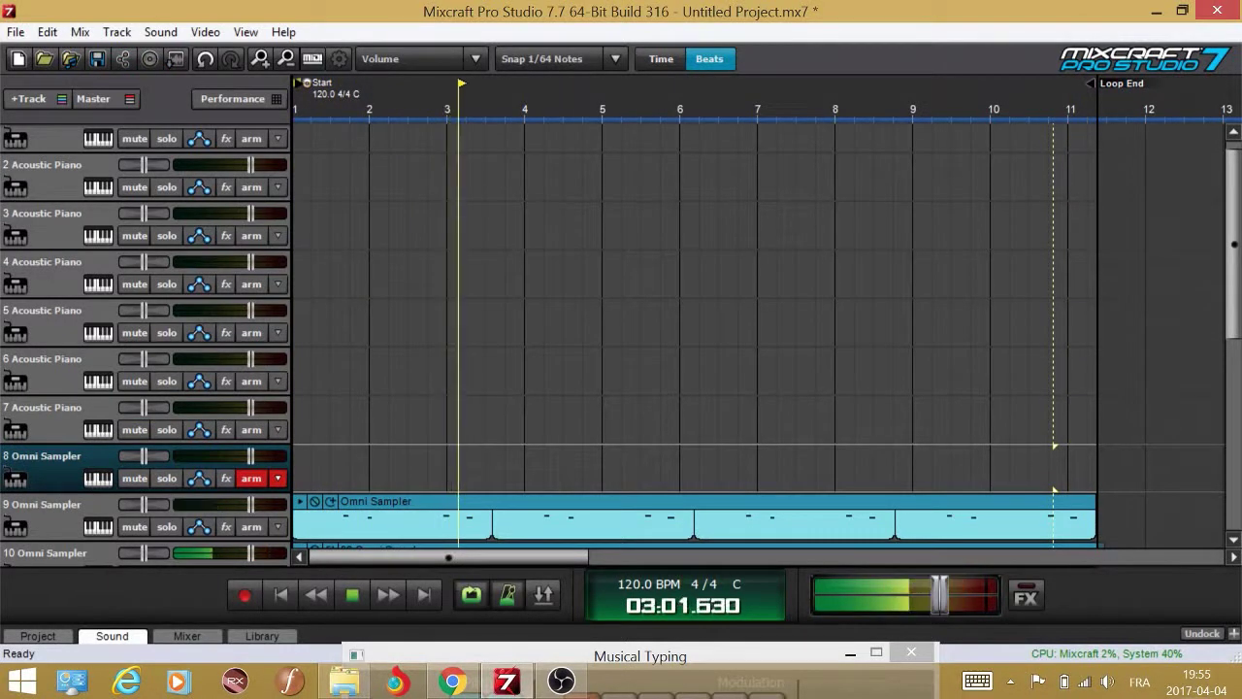
pyautogui.press('space')
pyautogui.press('r')
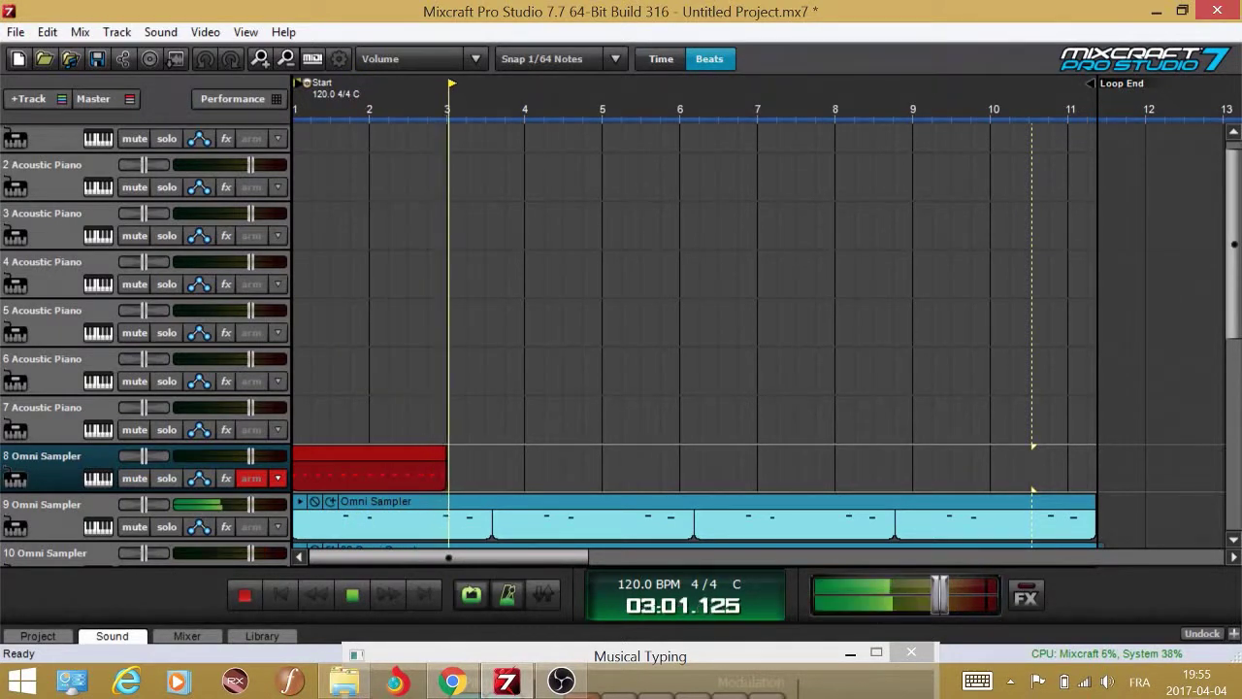
pyautogui.press('space')
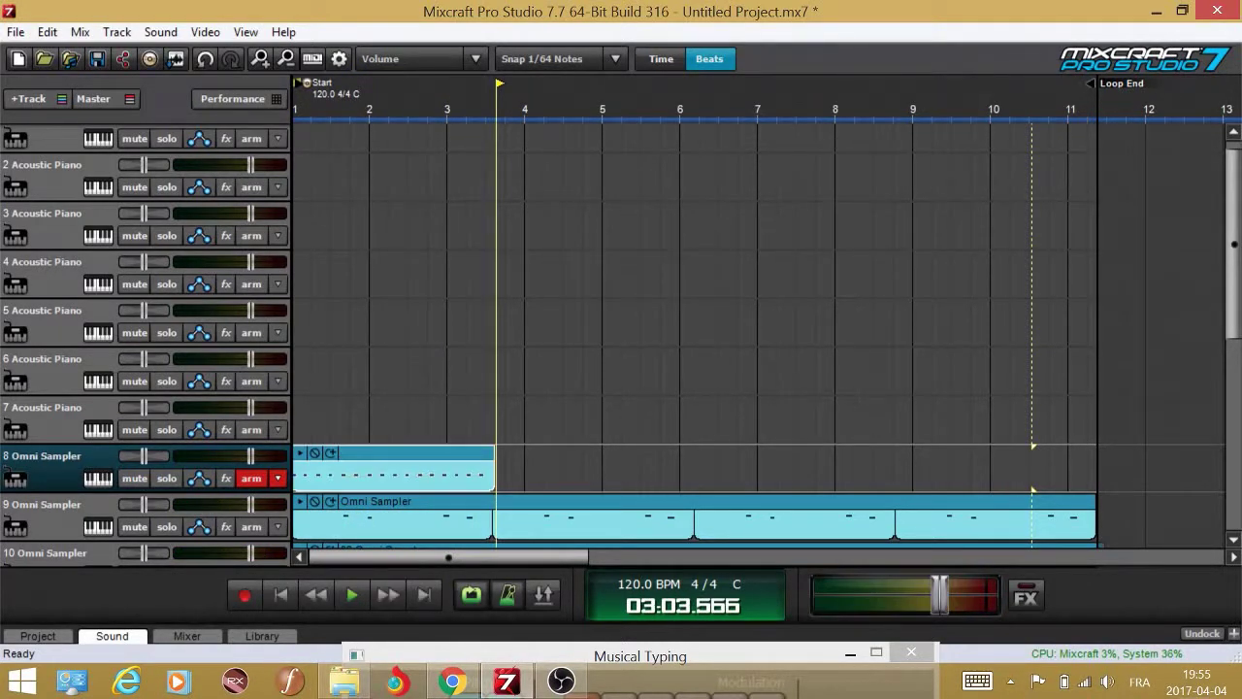
# - Split the recorded hi-hat clip at 3:03.375, where the beat's first loop ends, and delete the leftover piece
pyautogui.scroll(4, 758, 335)
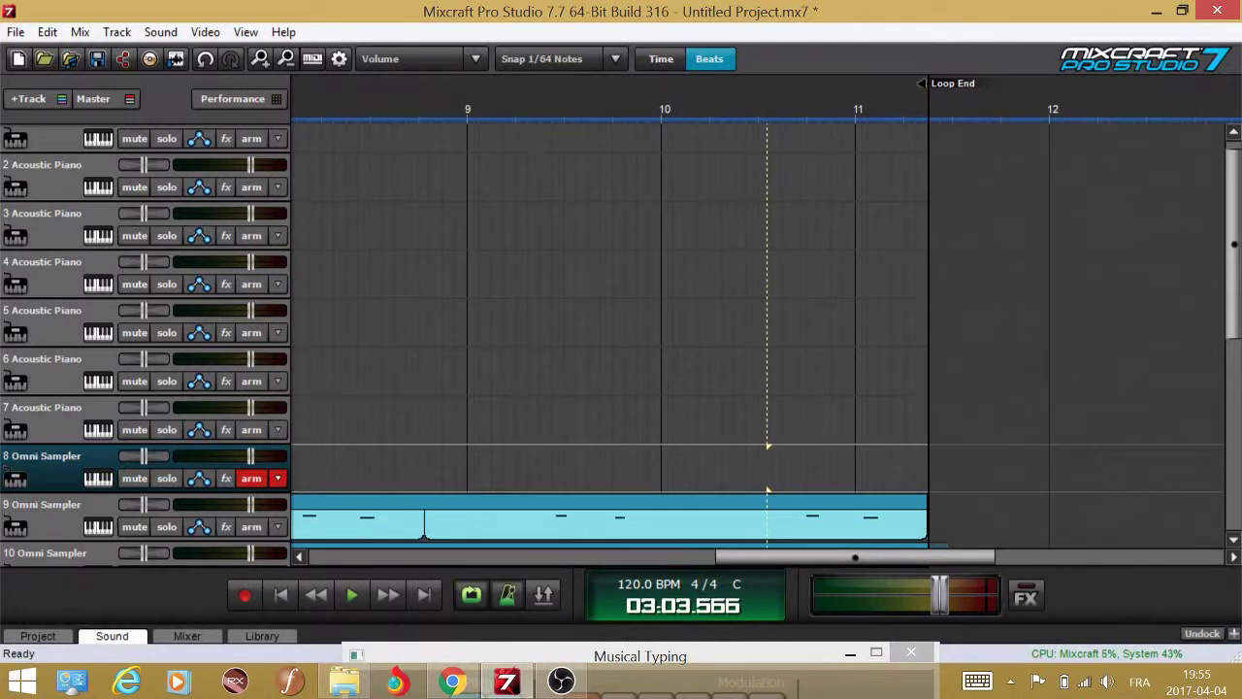
pyautogui.moveTo(855, 557); pyautogui.dragTo(474, 557)
pyautogui.click(710, 105)
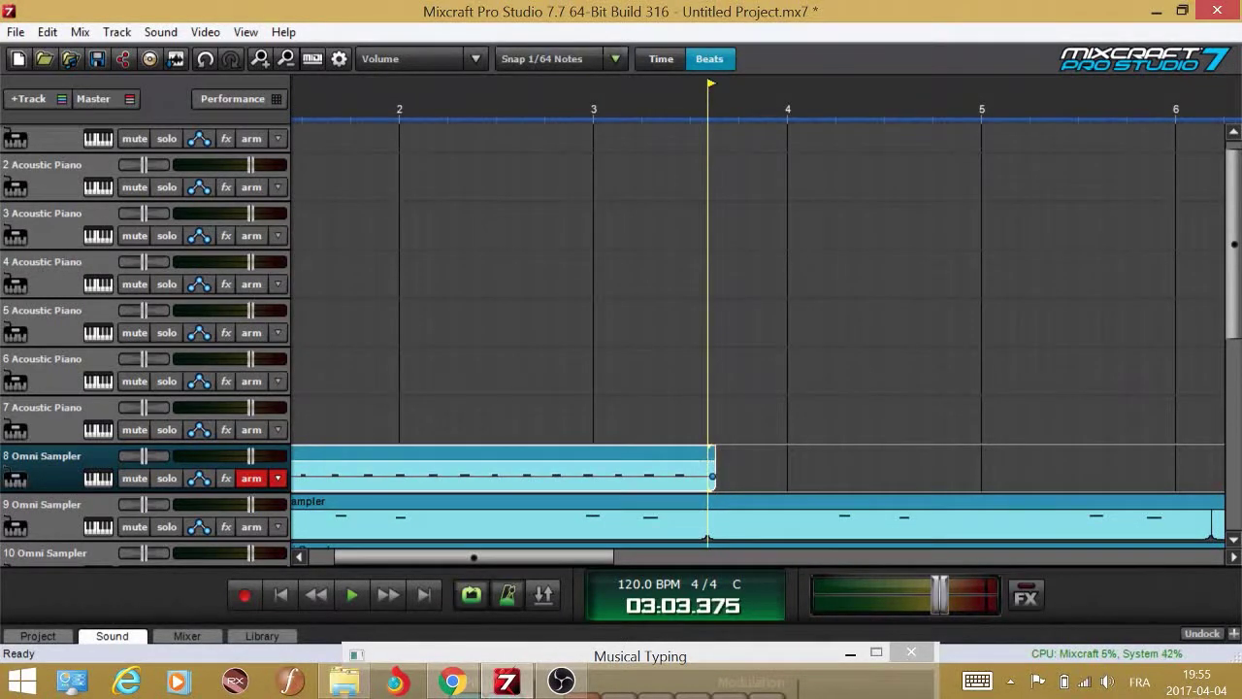
pyautogui.scroll(3, 709, 105)
pyautogui.hotkey('ctrl', 't')
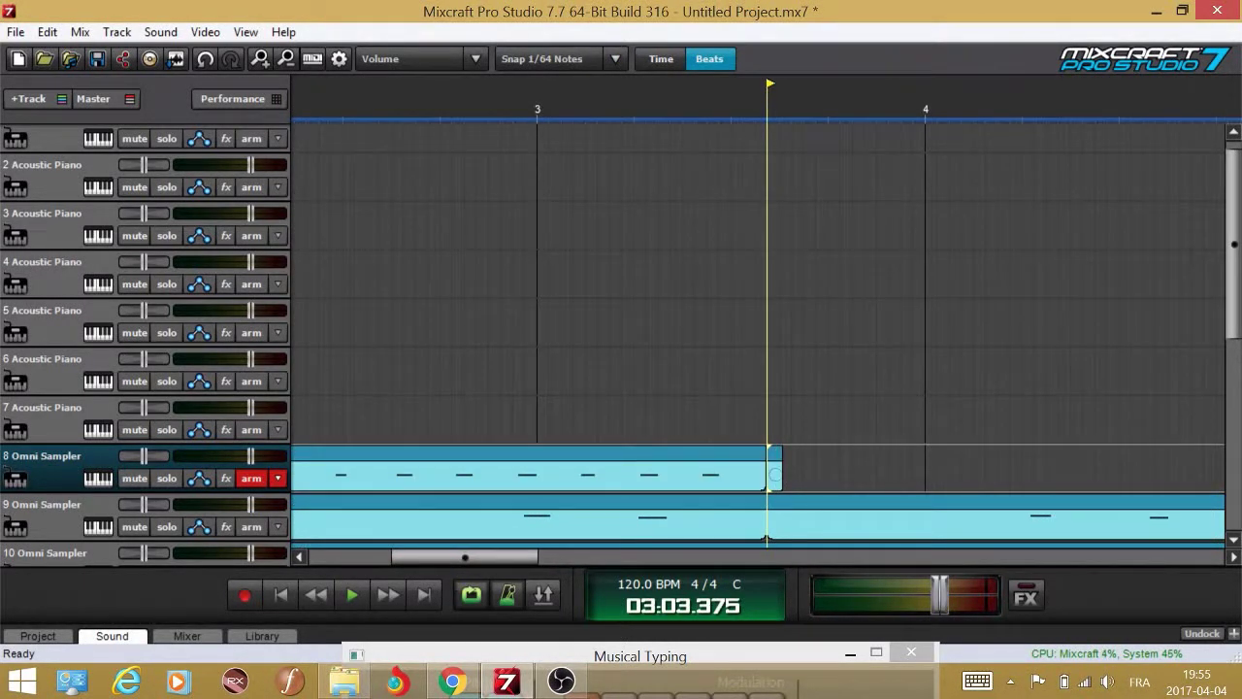
pyautogui.press('Delete')
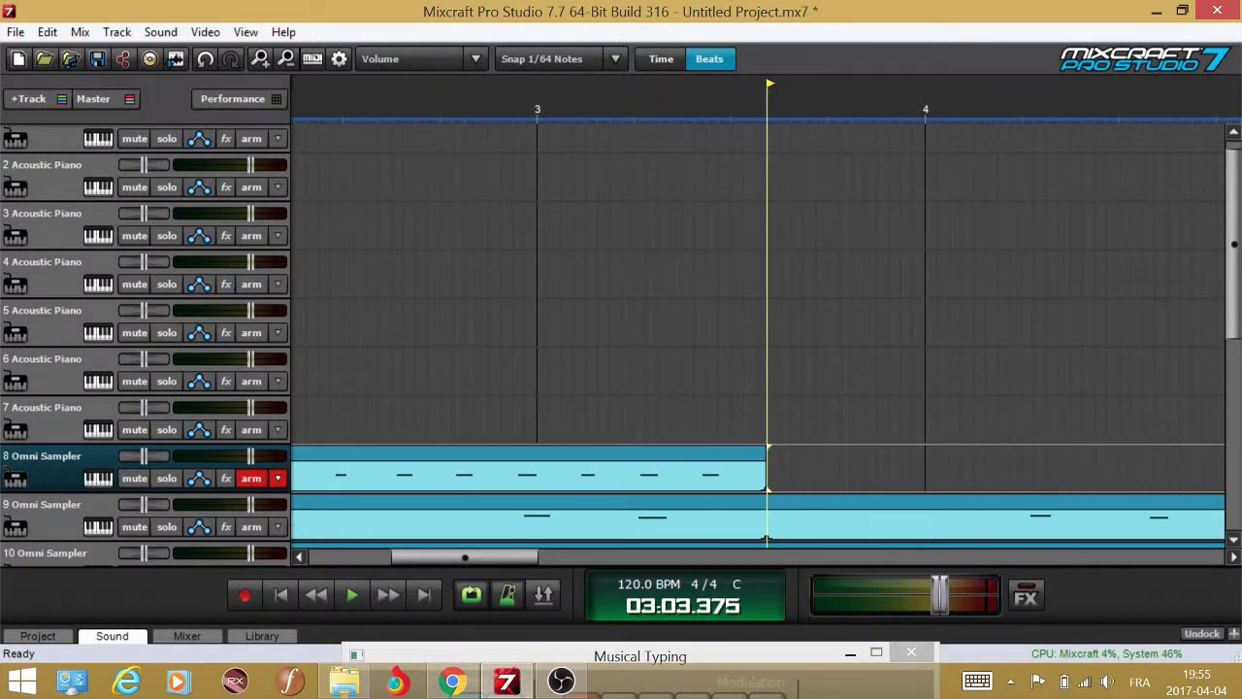
# - Extend the trimmed hi-hat clip on track 8 to four loops, matching the length of the beat below
pyautogui.rightClick(722, 459)
pyautogui.click(779, 396)
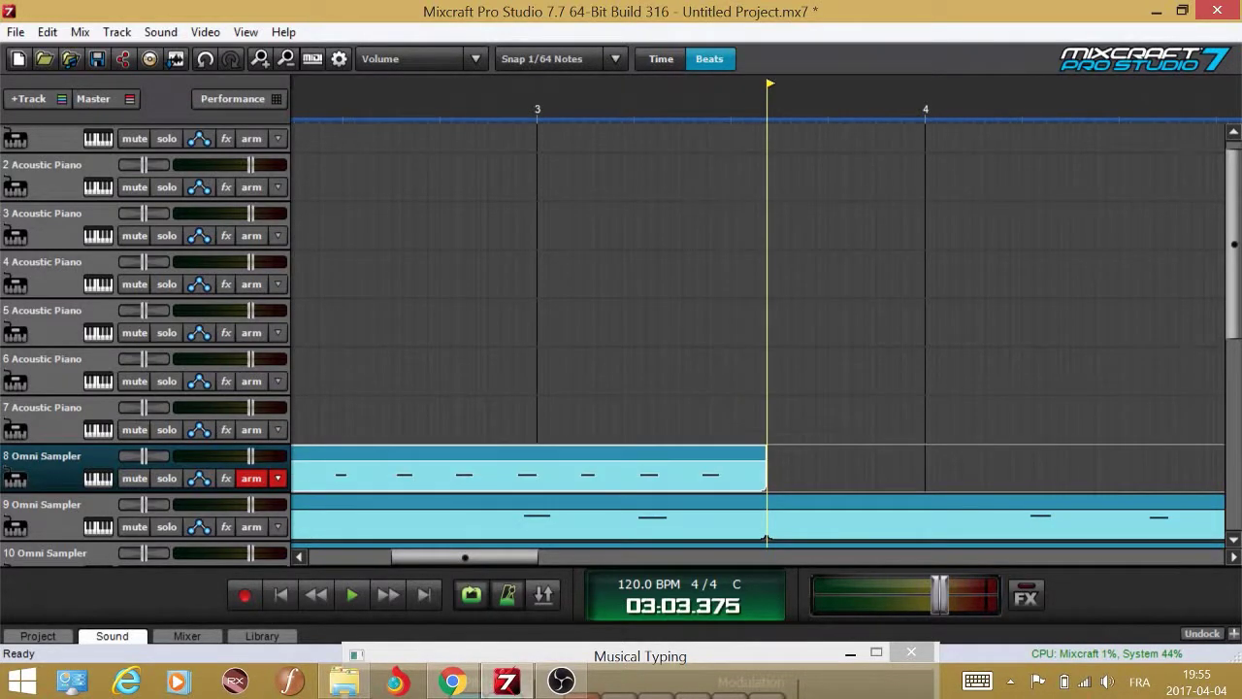
pyautogui.click(828, 472)
pyautogui.scroll(-5, 758, 335)
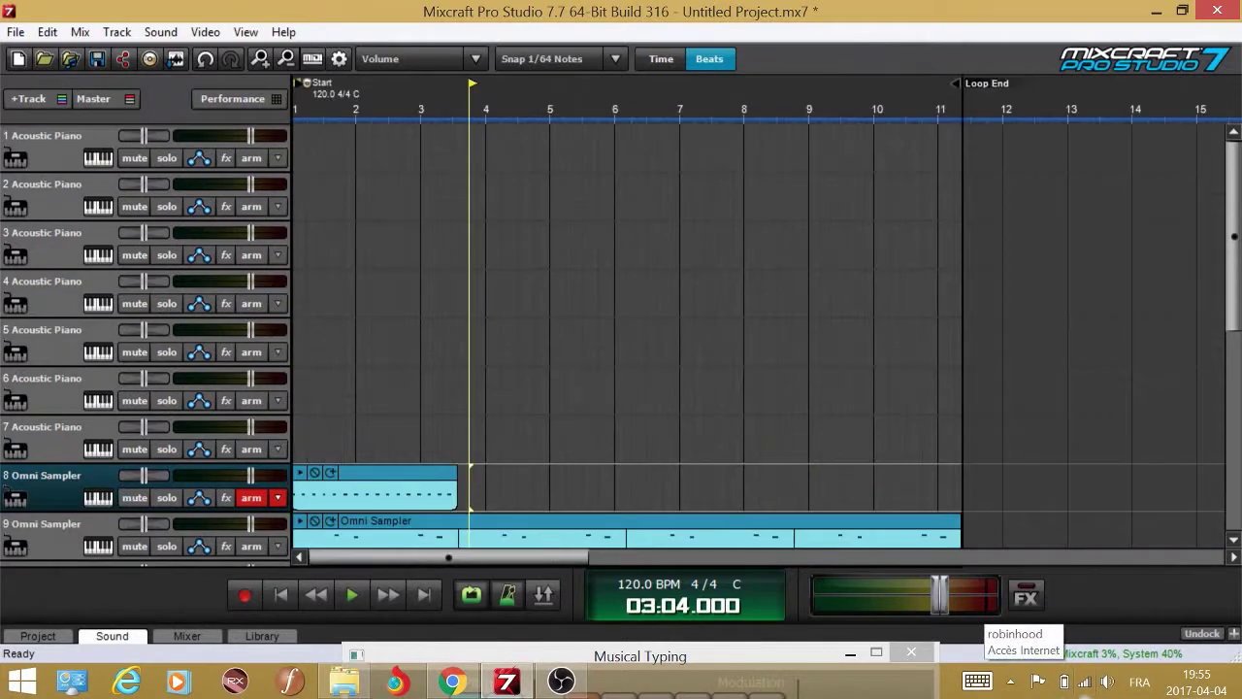
pyautogui.rightClick(401, 479)
pyautogui.click(427, 413)
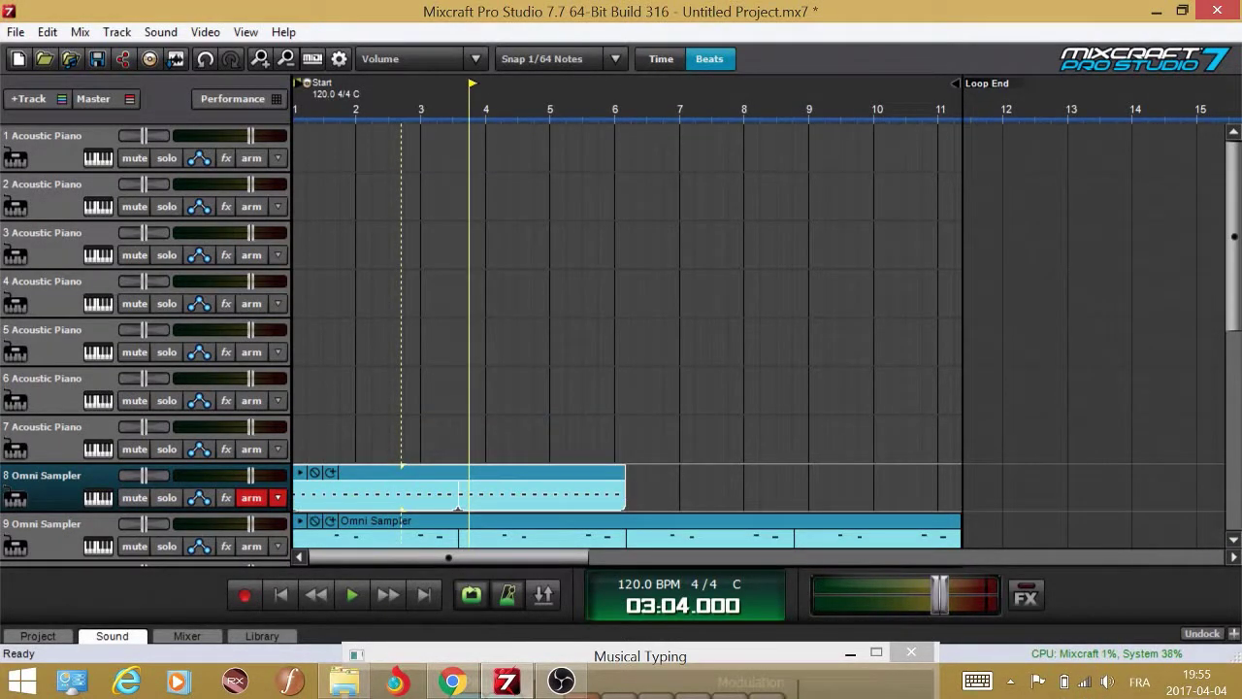
pyautogui.click(331, 472)
pyautogui.click(331, 472)
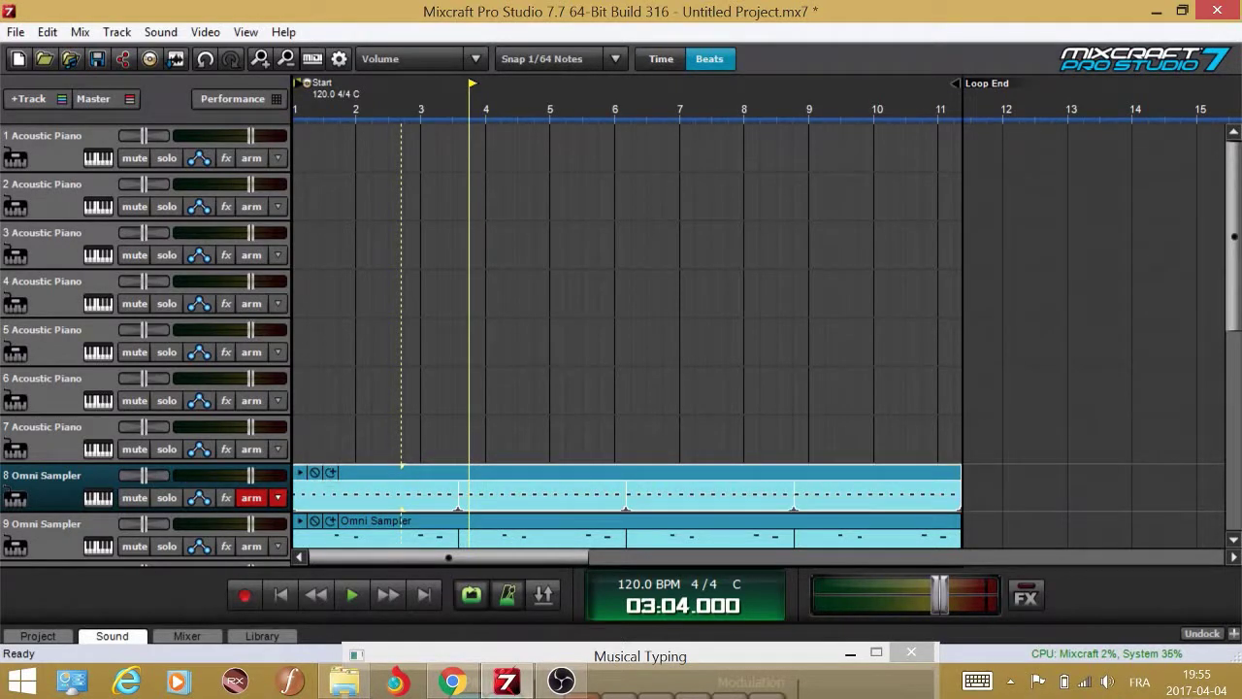
# - Play the beat, open the track 8 hi-hat clip in the piano roll, and set the drawing length to thirty-second-note triplets
pyautogui.press('space')
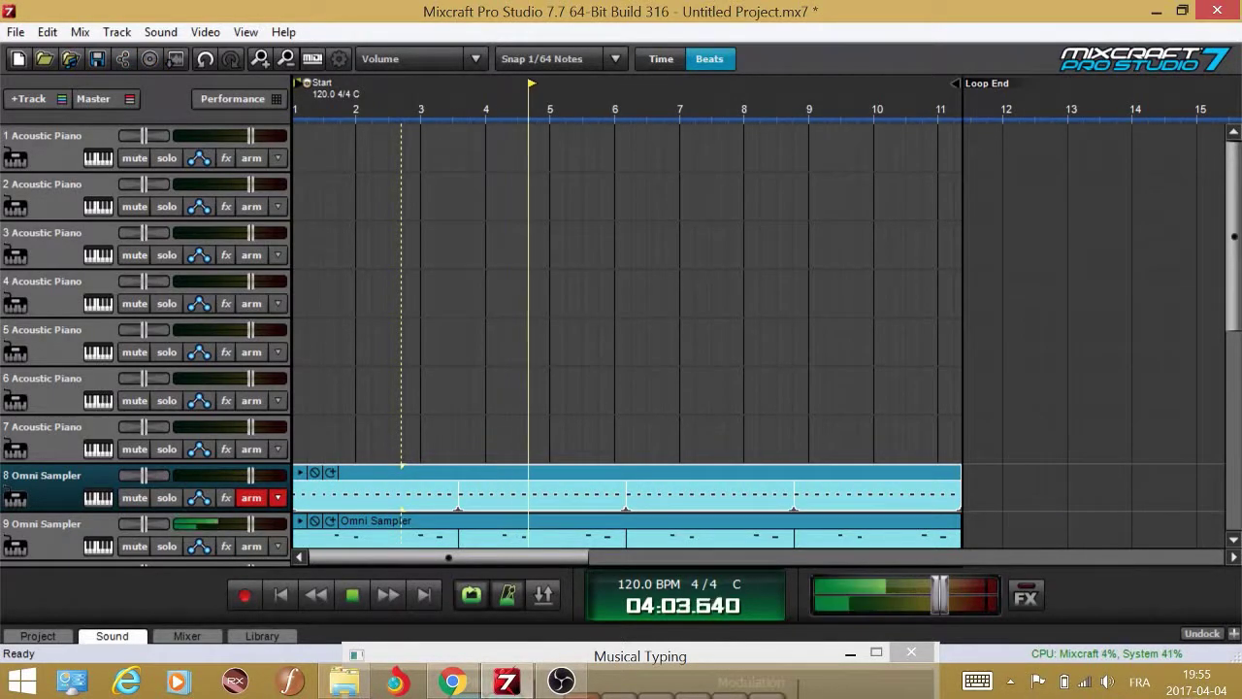
pyautogui.doubleClick(418, 478)
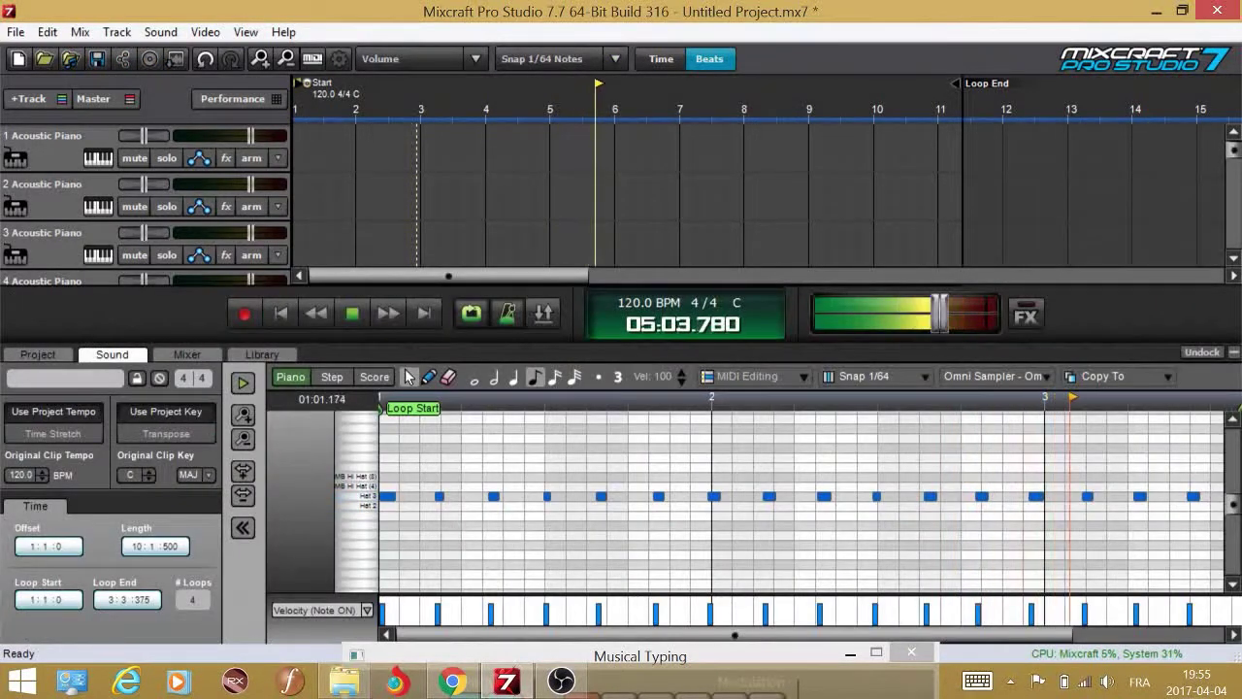
pyautogui.press('Home')
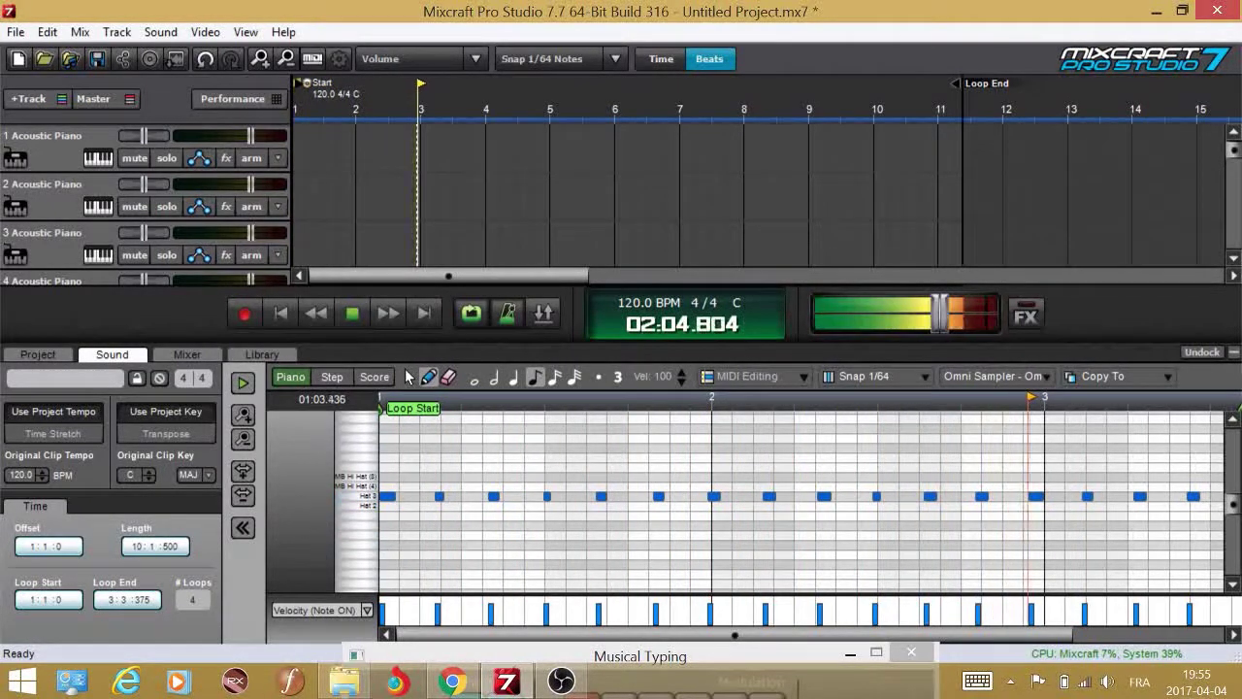
pyautogui.press('space')
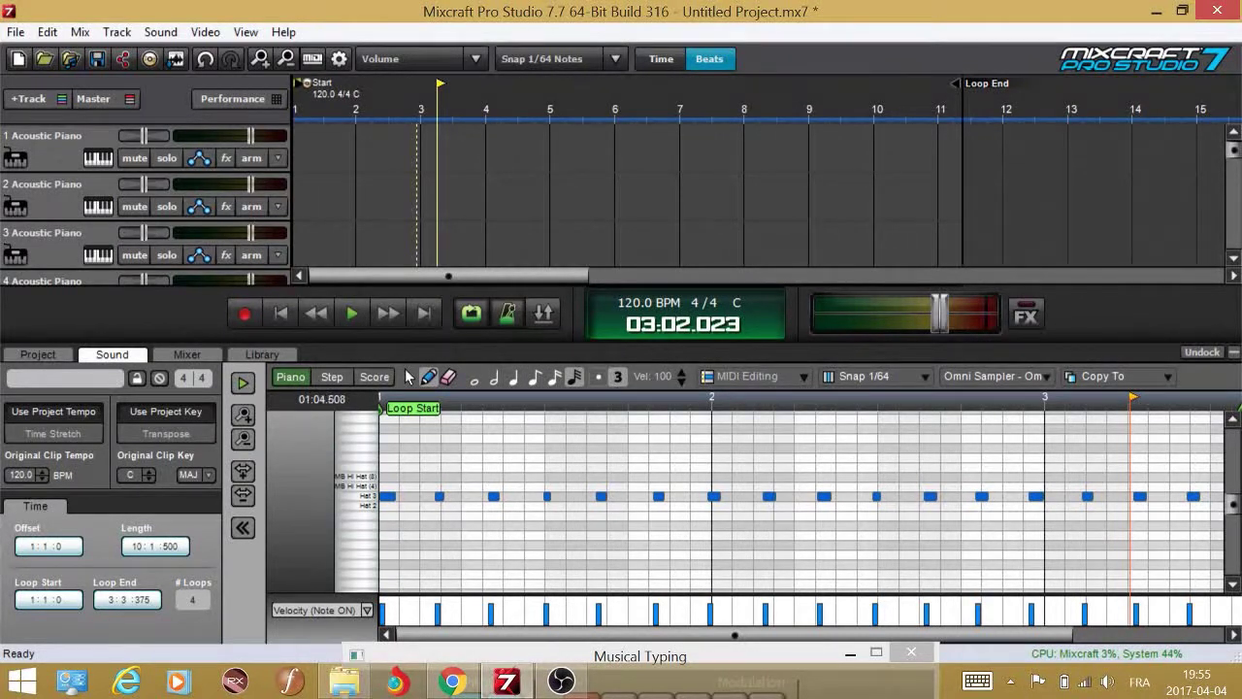
# - Add four short Hat 2 notes as a roll on beat 4 of bar 2 in the hi-hat clip
pyautogui.press('space')
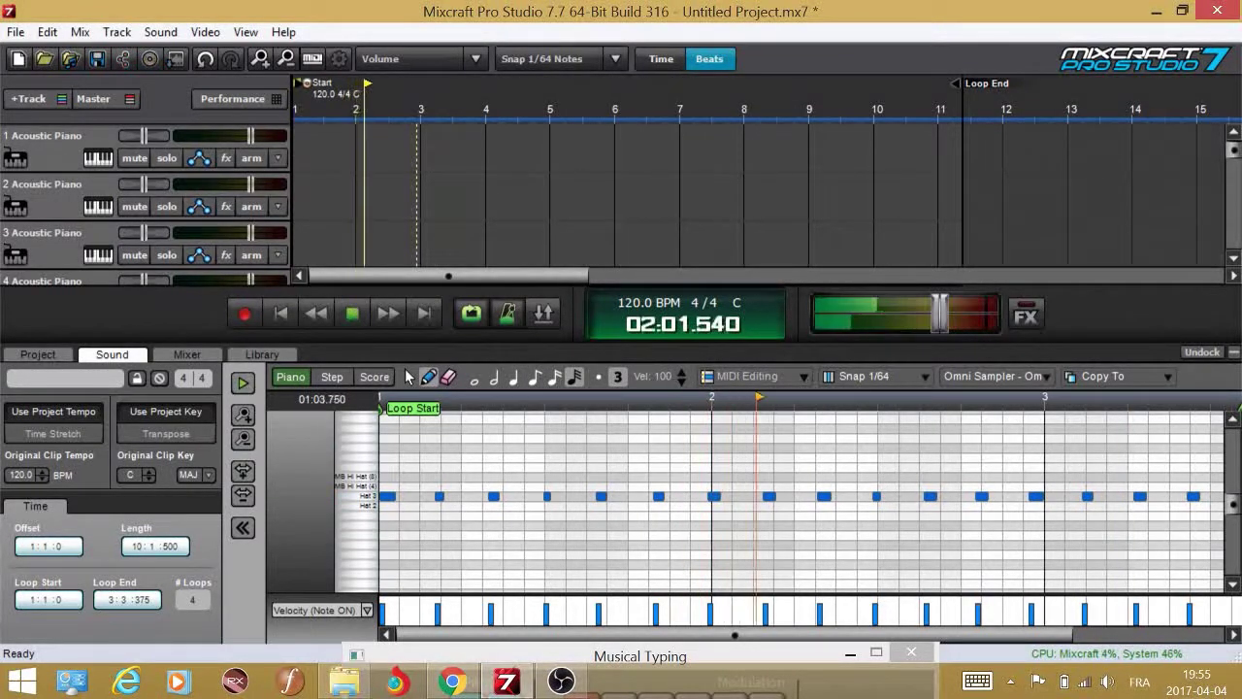
pyautogui.press('space')
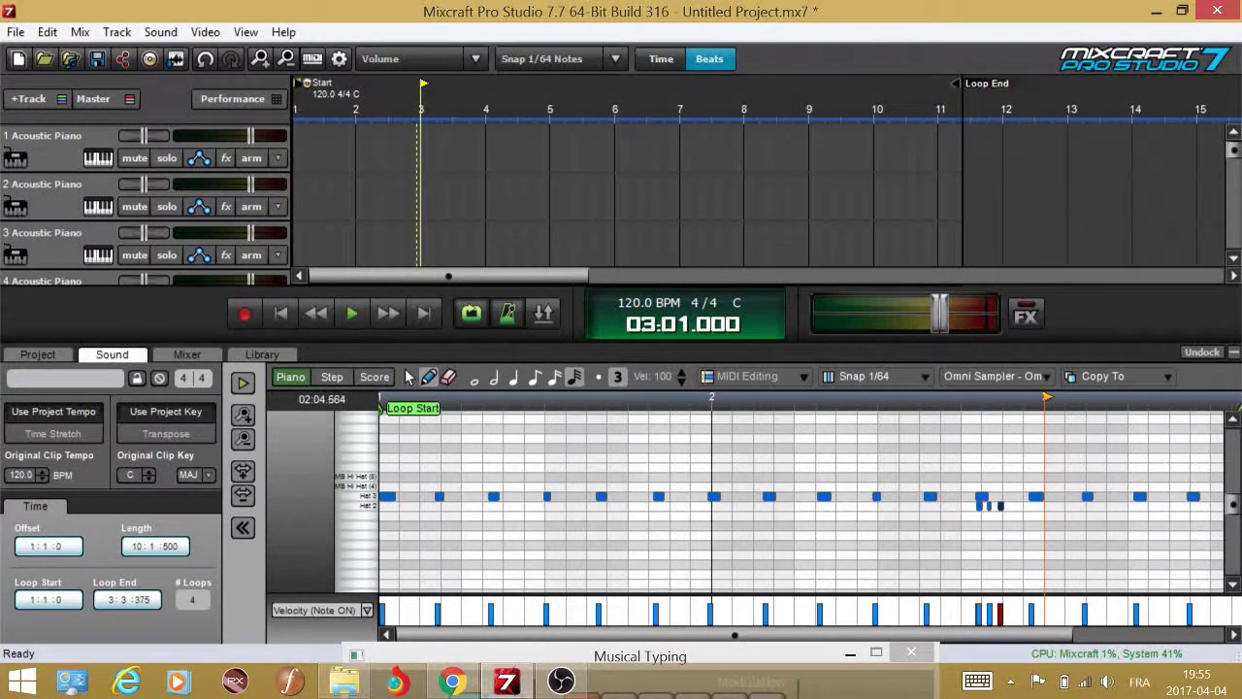
pyautogui.click(1009, 506)
# - Add a roll of four short Hat 2 notes on beat 1 of bar 2 and nudge its last note slightly earlier
pyautogui.press('space')
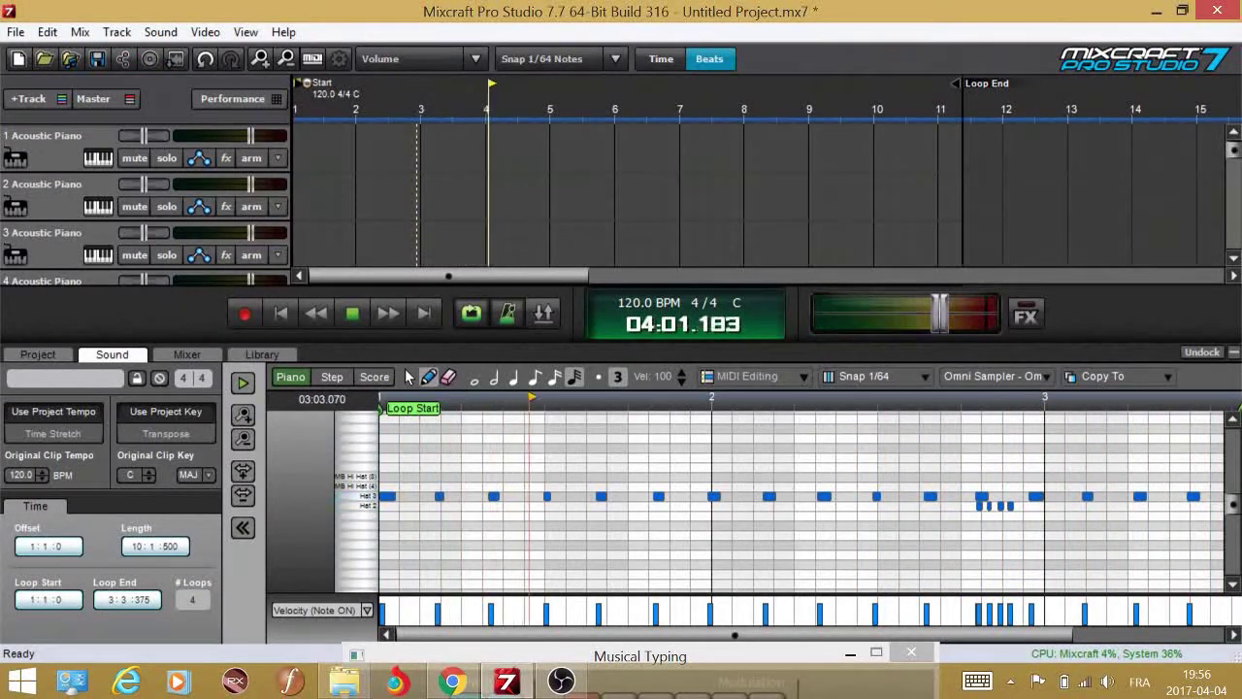
pyautogui.press('space')
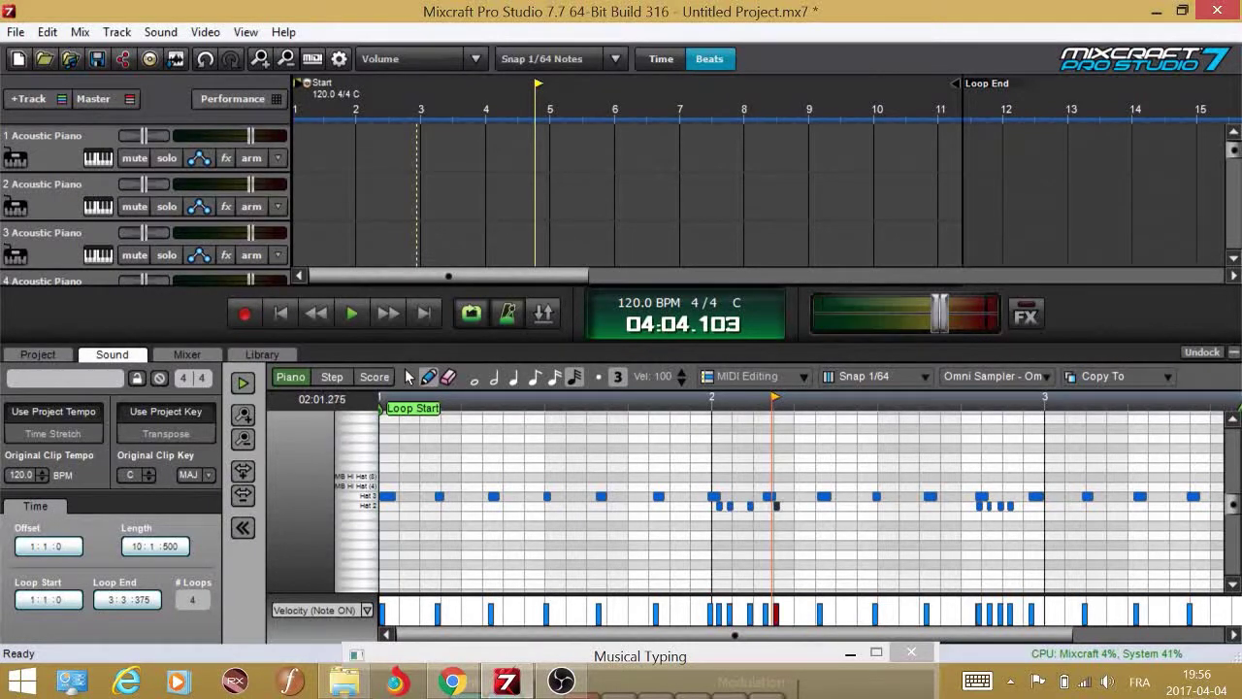
pyautogui.press('space')
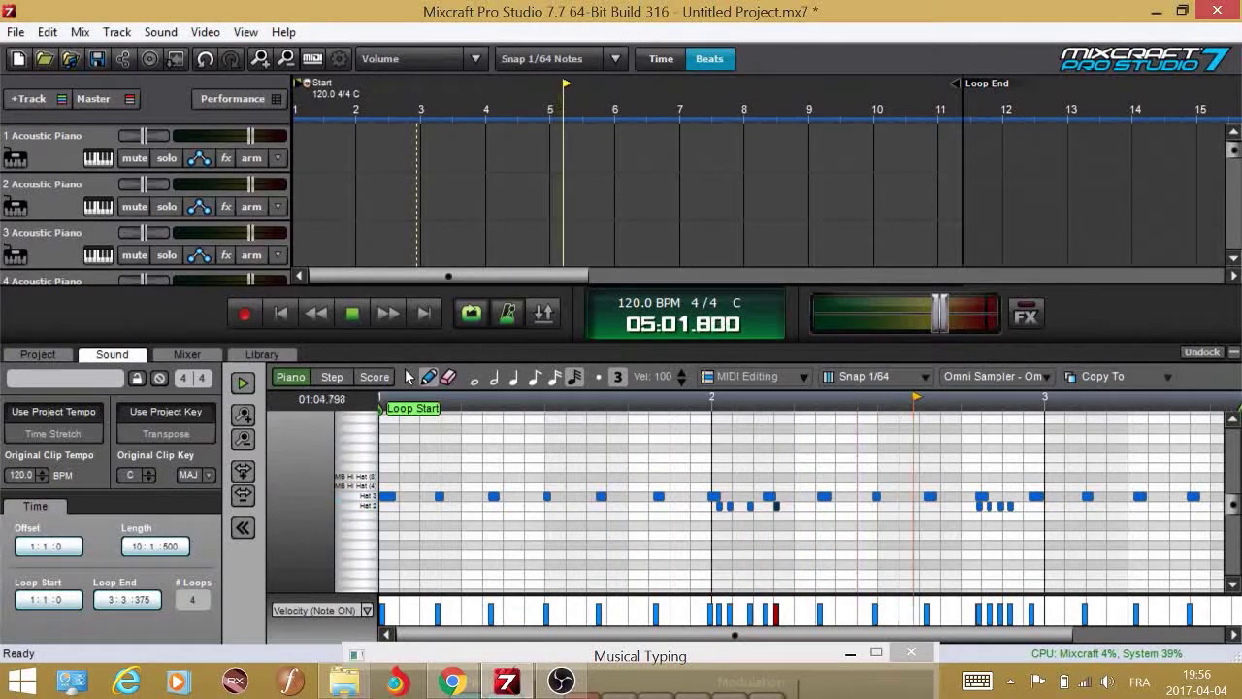
pyautogui.press('Left')
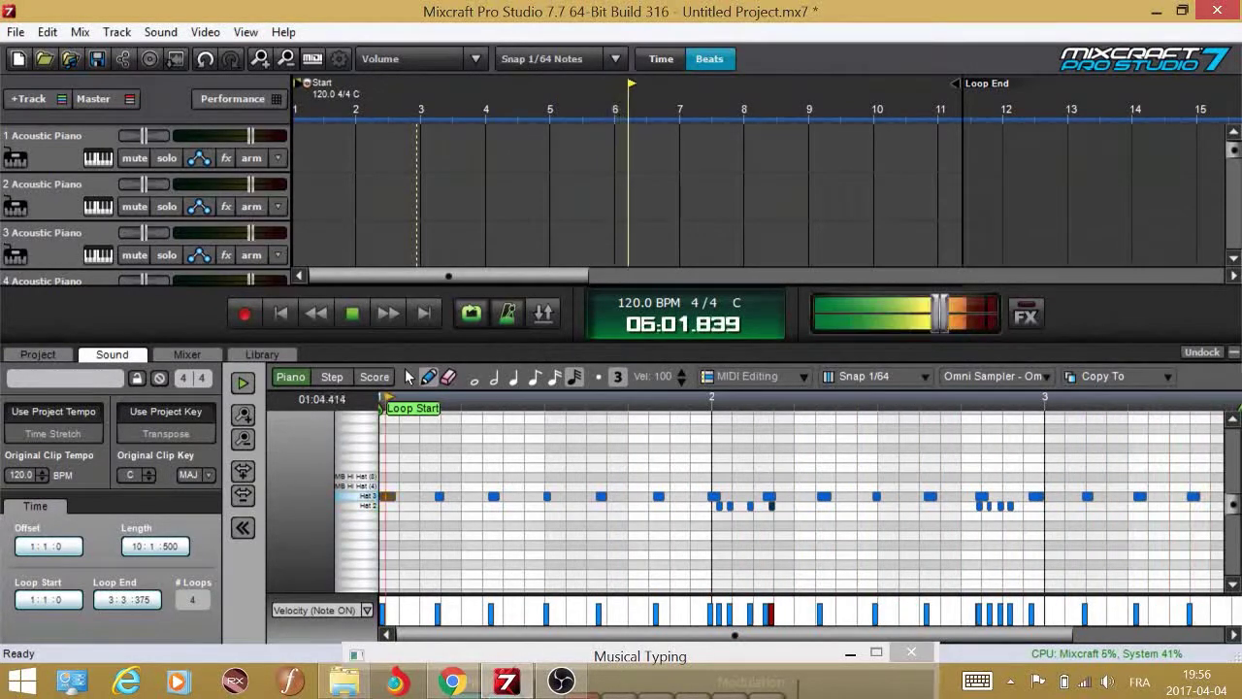
# - Add three short Hat 2 notes around beat 3 of bar 1, nudging the first one slightly later
pyautogui.click(662, 398)
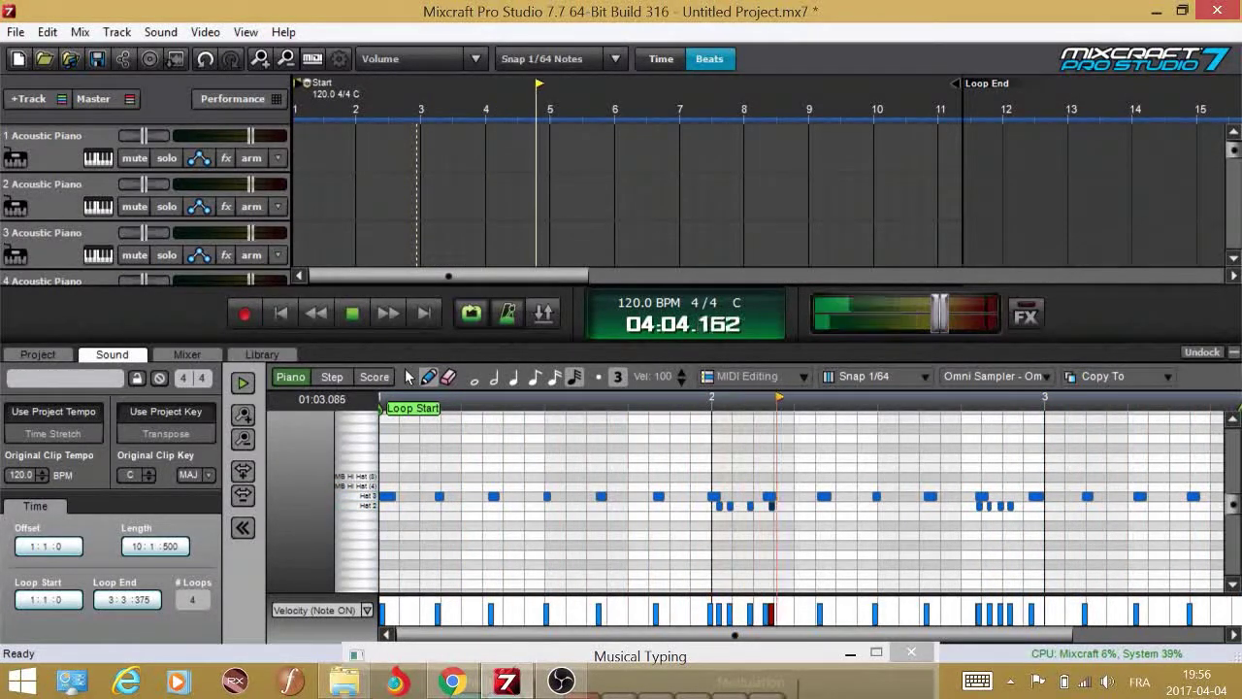
pyautogui.click(543, 506)
pyautogui.press('Right')
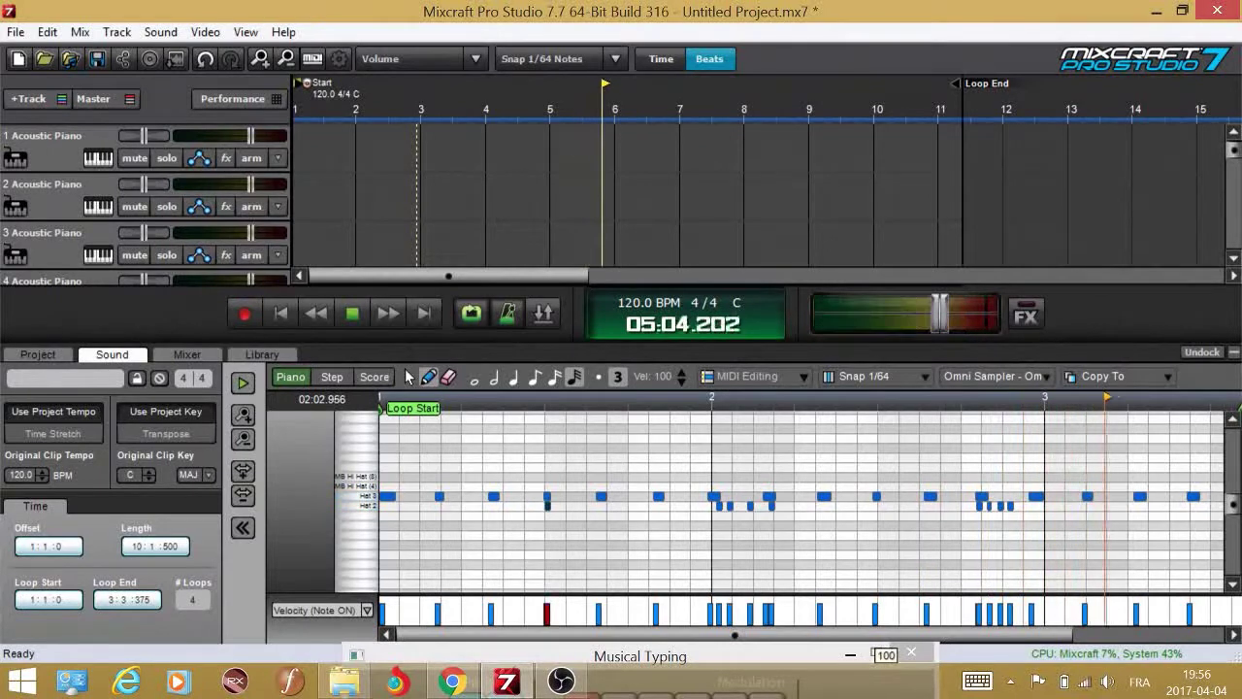
pyautogui.click(559, 505)
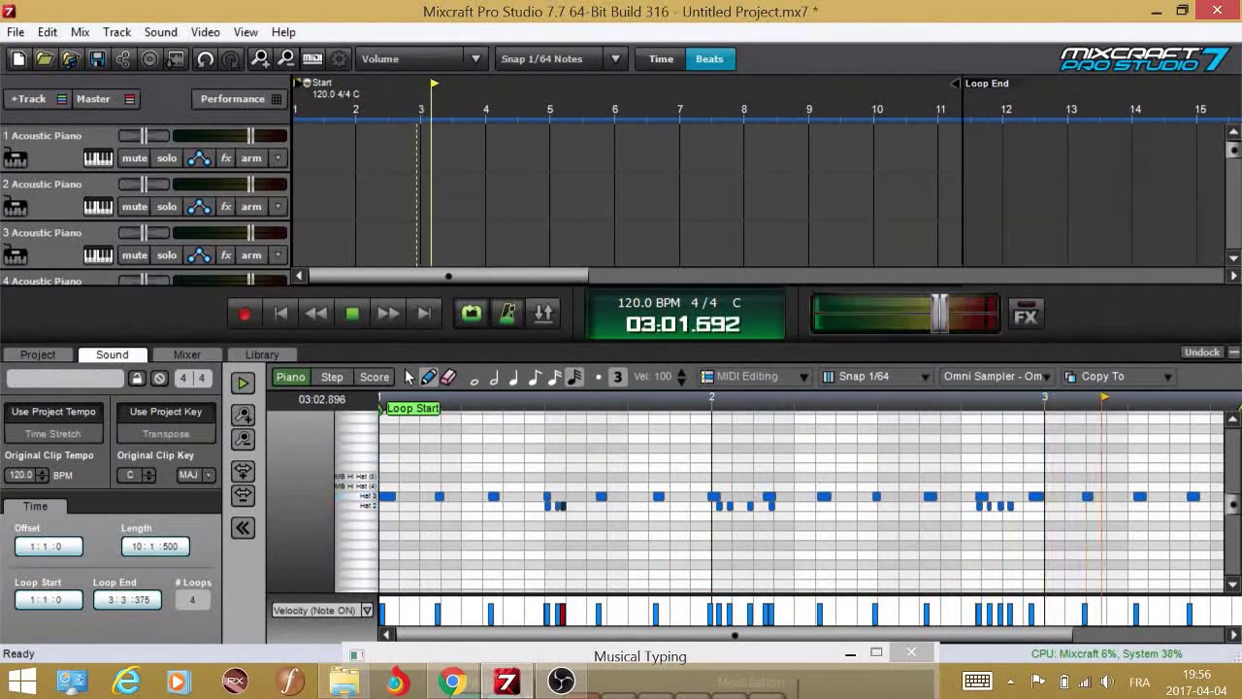
# - Close the note editor, arm track 7 for recording, and raise the system volume to 60
pyautogui.hotkey('ctrl', 'alt', 'd')
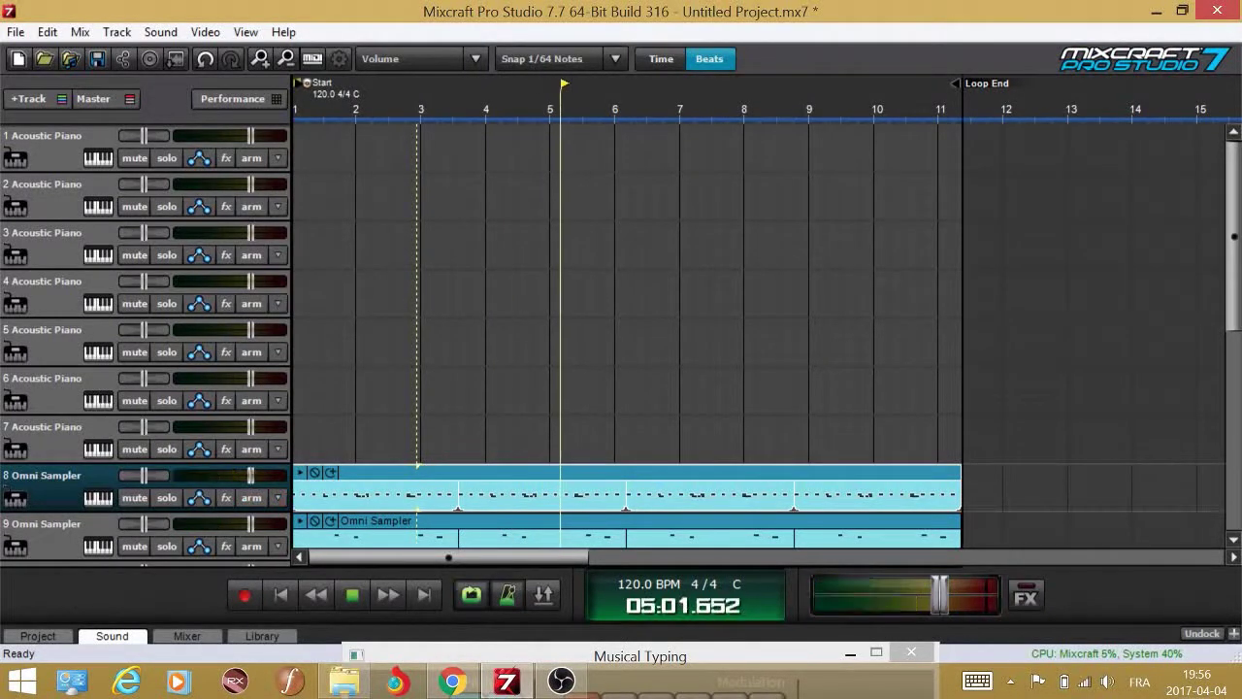
pyautogui.click(251, 449)
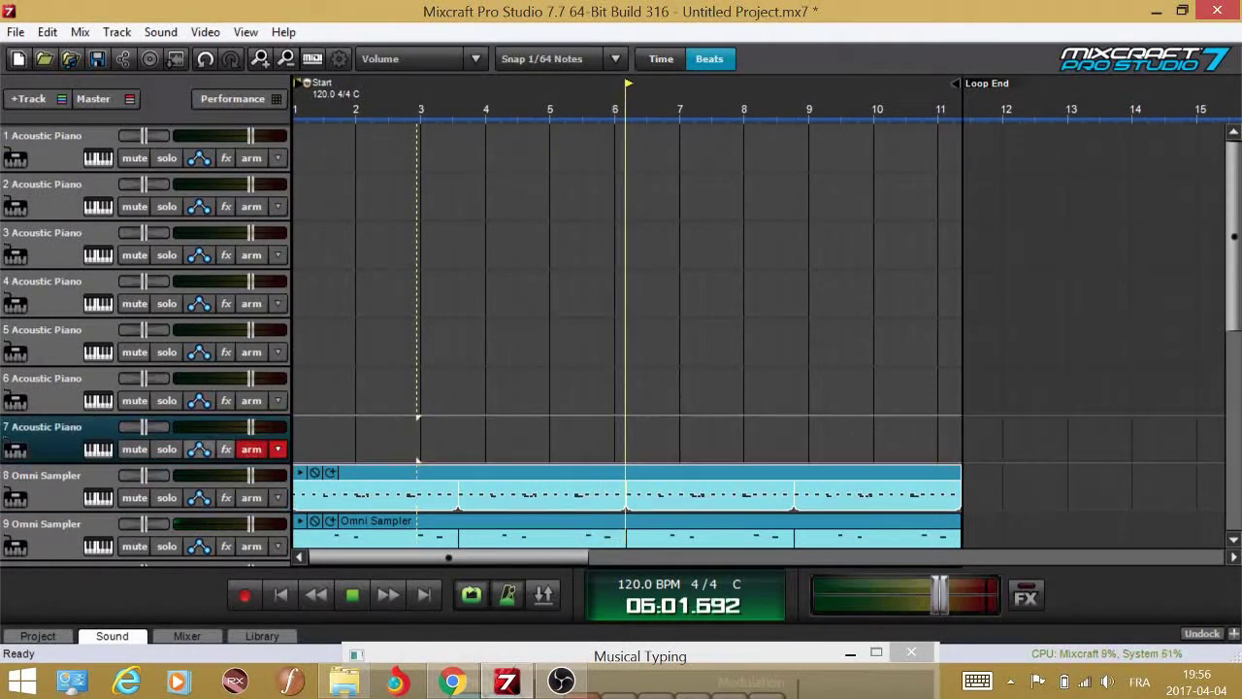
pyautogui.click(640, 656)
pyautogui.press('XF86AudioRaiseVolume')
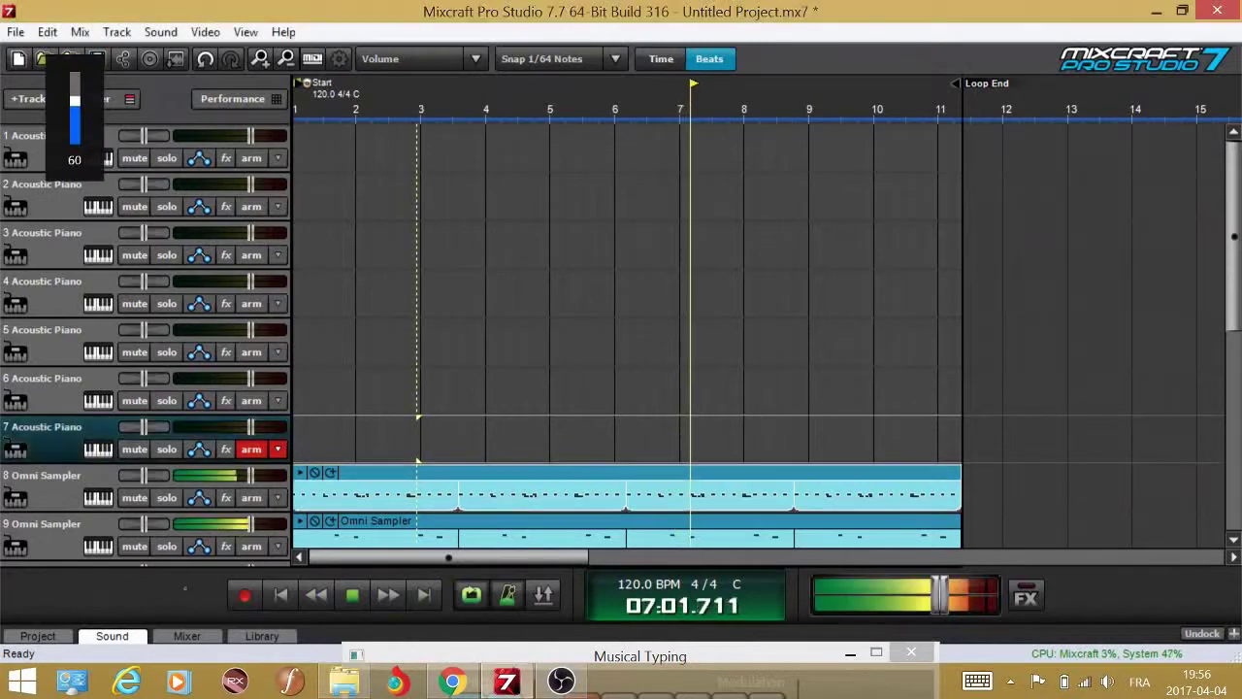
# - Save the project in the Frozen folder under the file name gopd
pyautogui.hotkey('ctrl', 's')
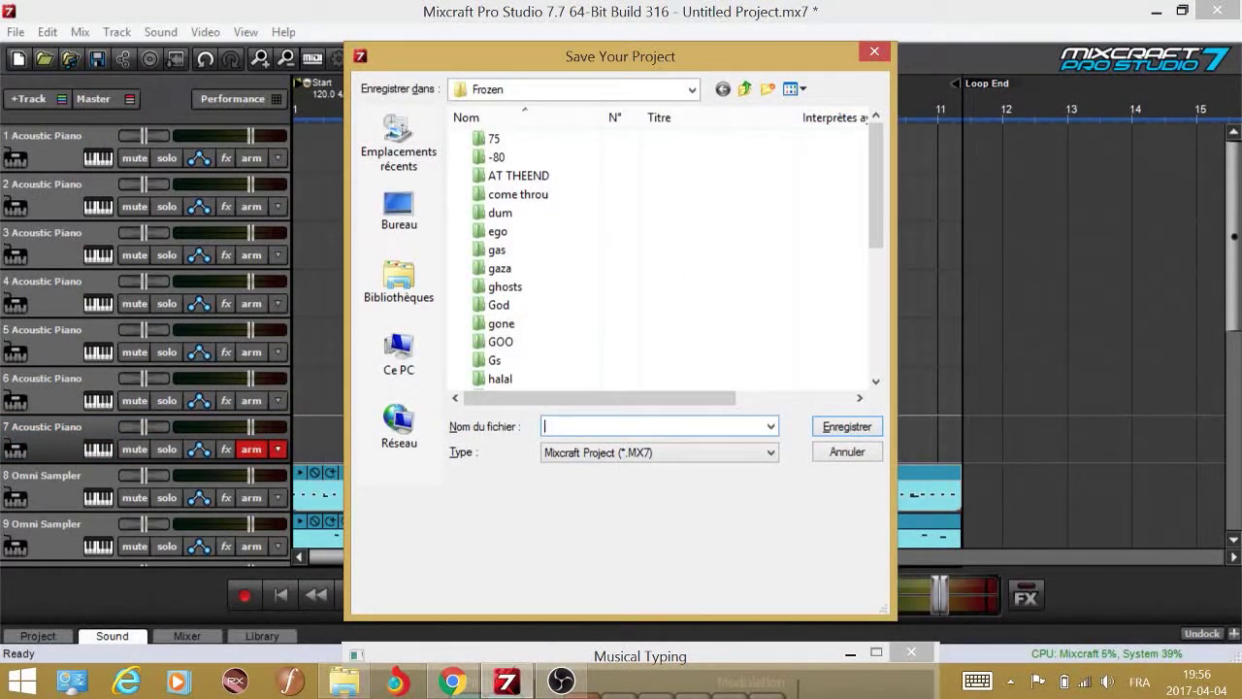
pyautogui.write('go')
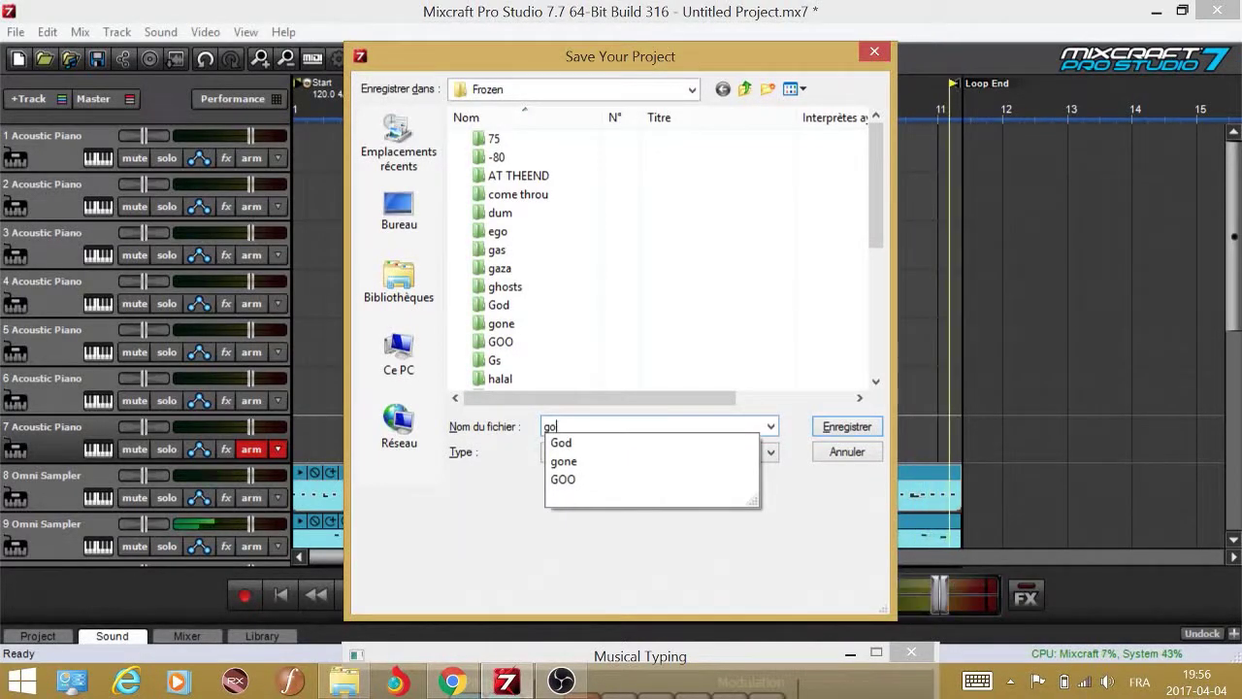
pyautogui.write('pd')
pyautogui.hotkey('ctrl', 'a')
pyautogui.press('Return')
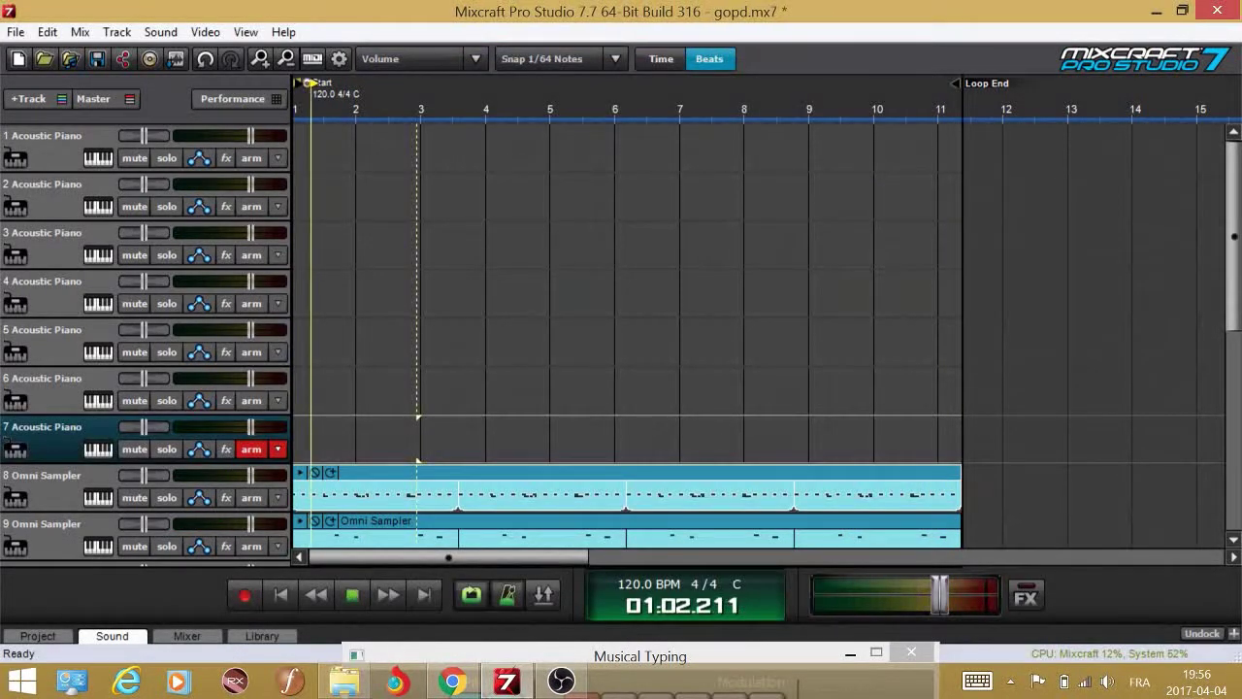
# - Search the instrument presets for "kont" and load Kontakt 5 on track 7
pyautogui.click(98, 449)
pyautogui.moveTo(667, 380); pyautogui.dragTo(665, 330)
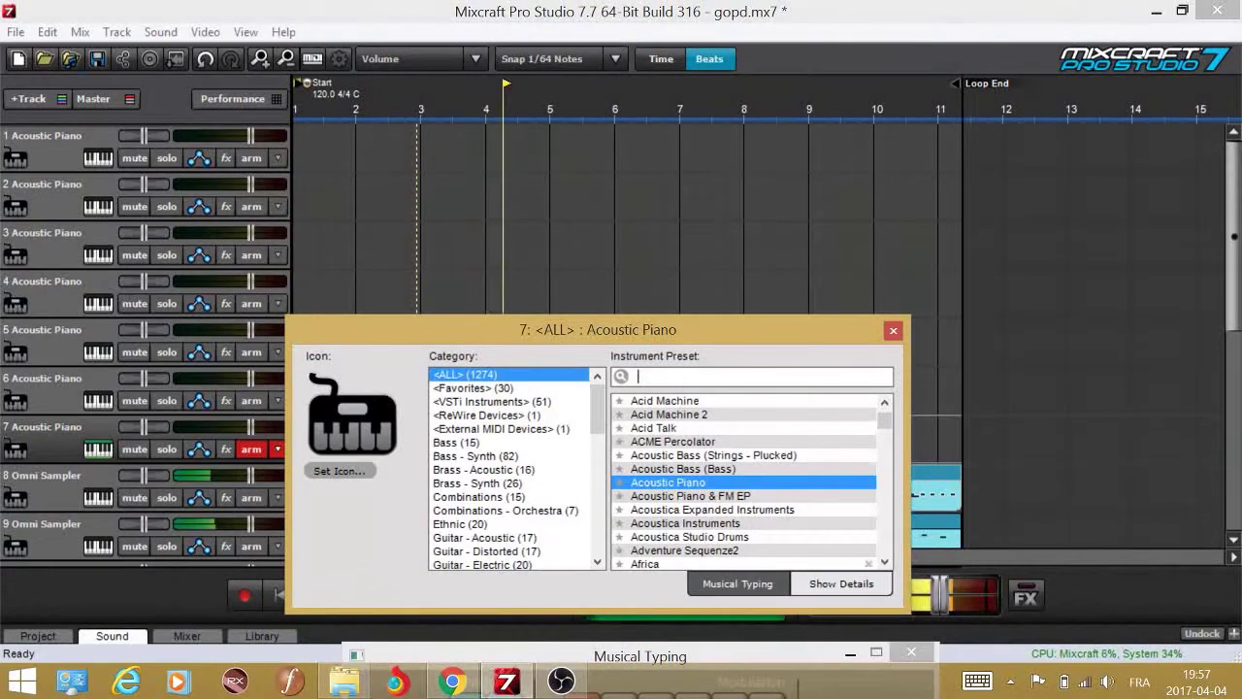
pyautogui.write('kont')
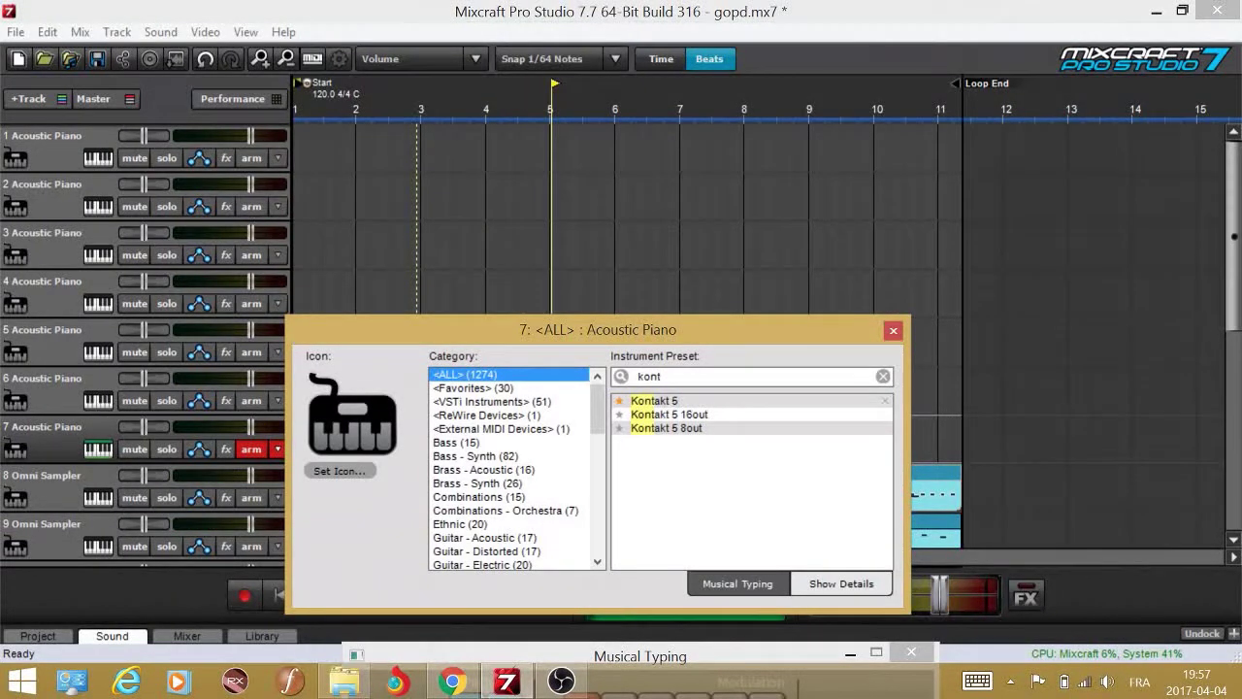
pyautogui.press('Return')
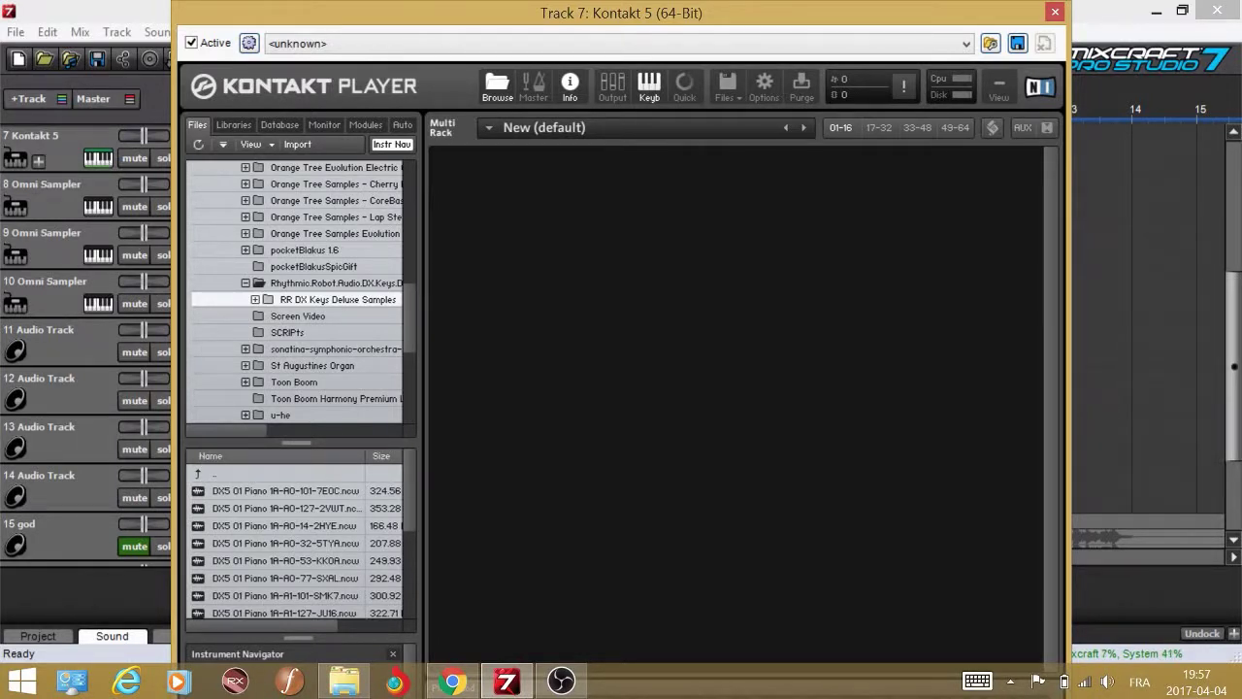
# - Load the sample DX5 01 Piano 1A-A0-127-2VWT into Kontakt, then close the plug-in and instrument windows
pyautogui.doubleClick(286, 509)
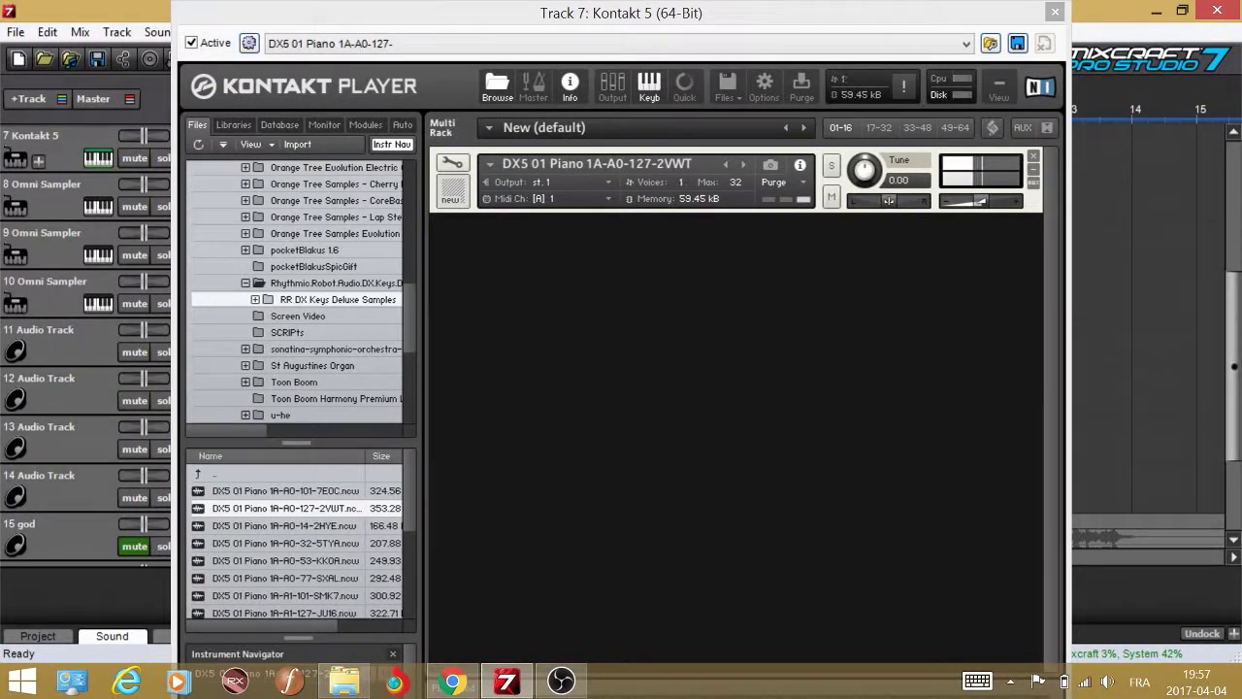
pyautogui.click(1055, 12)
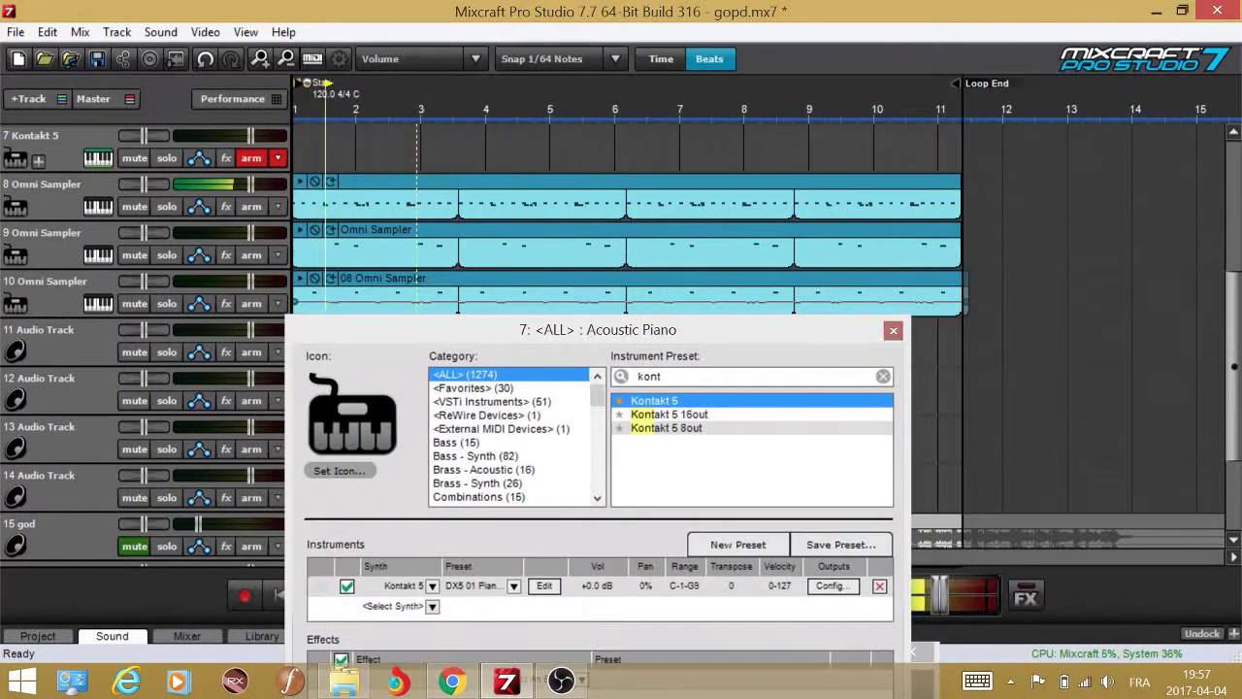
pyautogui.click(895, 330)
# - Try to record a piano part on the Kontakt track starting around bar 10, and undo the takes
pyautogui.click(886, 148)
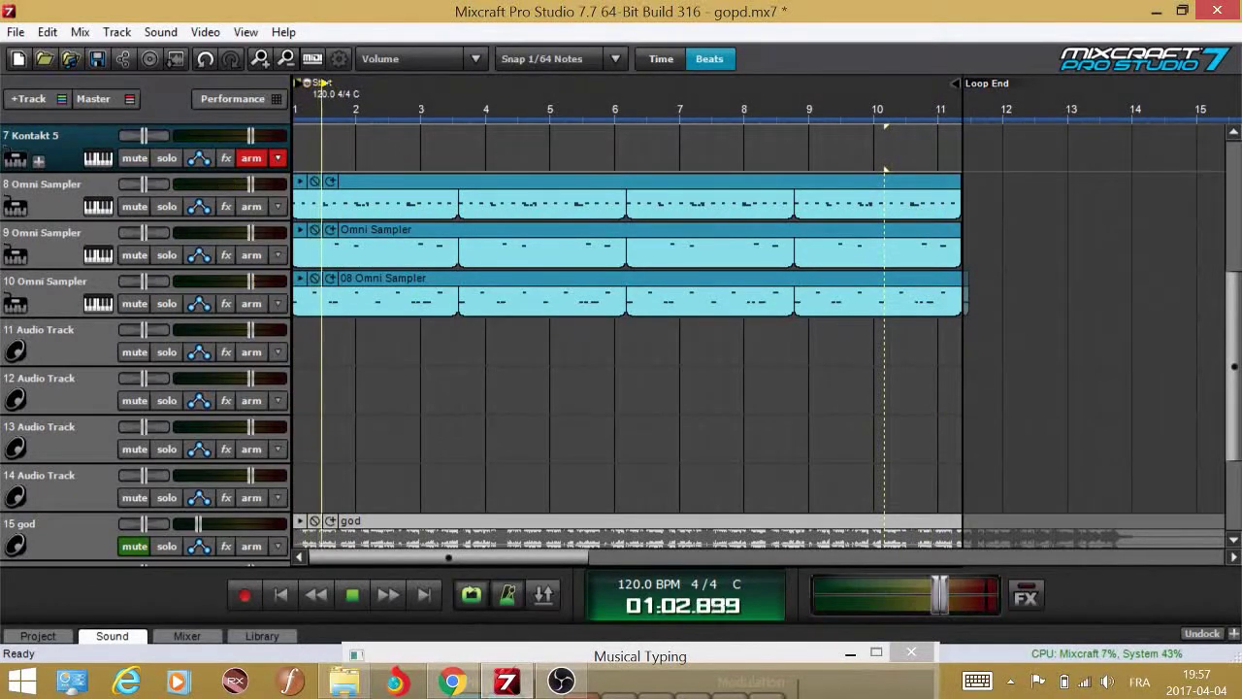
pyautogui.click(902, 148)
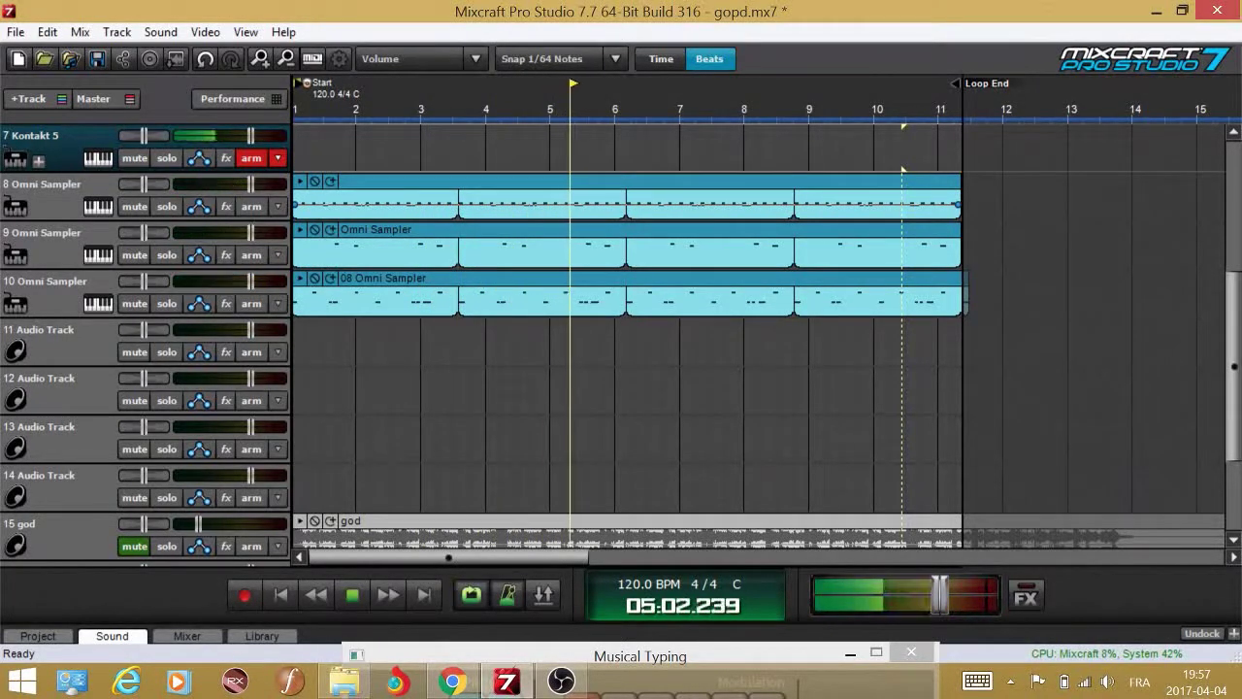
pyautogui.click(875, 110)
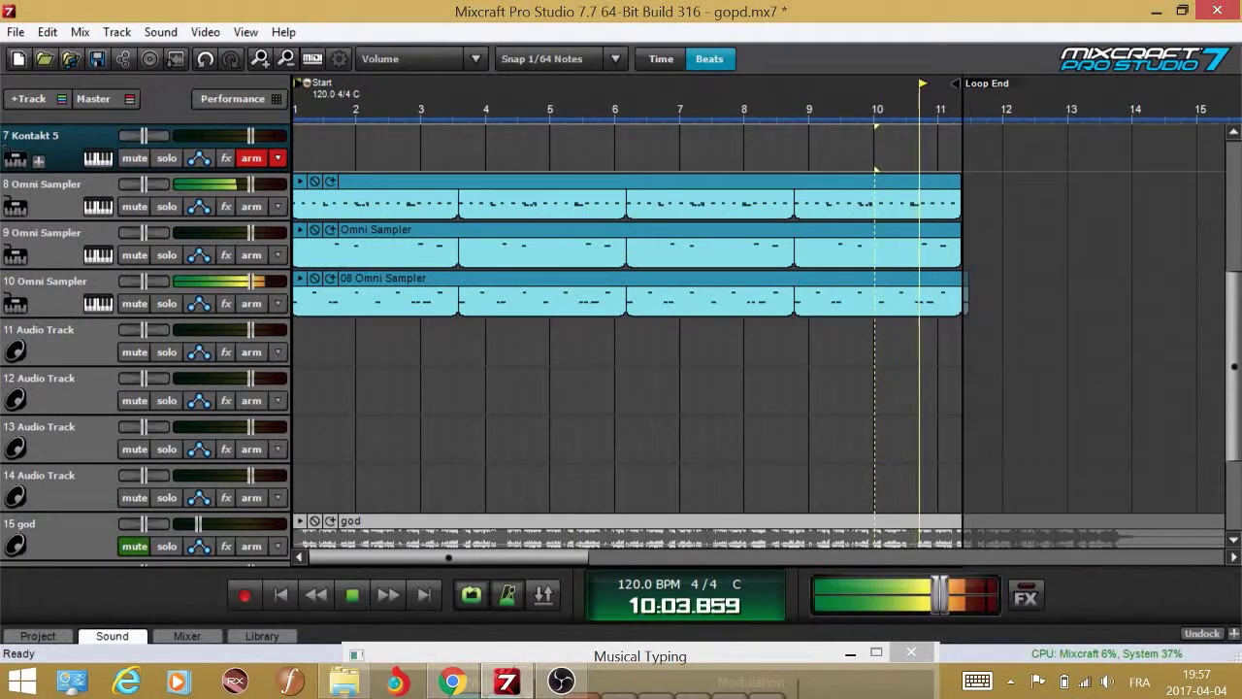
pyautogui.press('r')
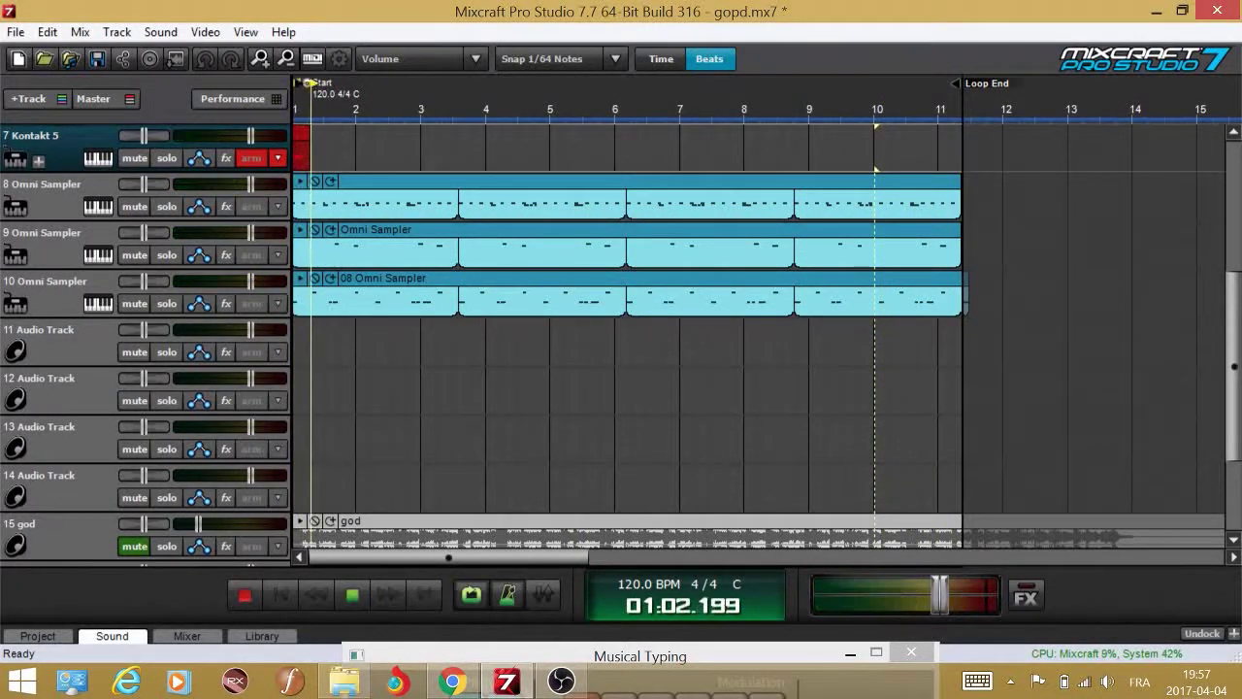
pyautogui.press('space')
pyautogui.press('r')
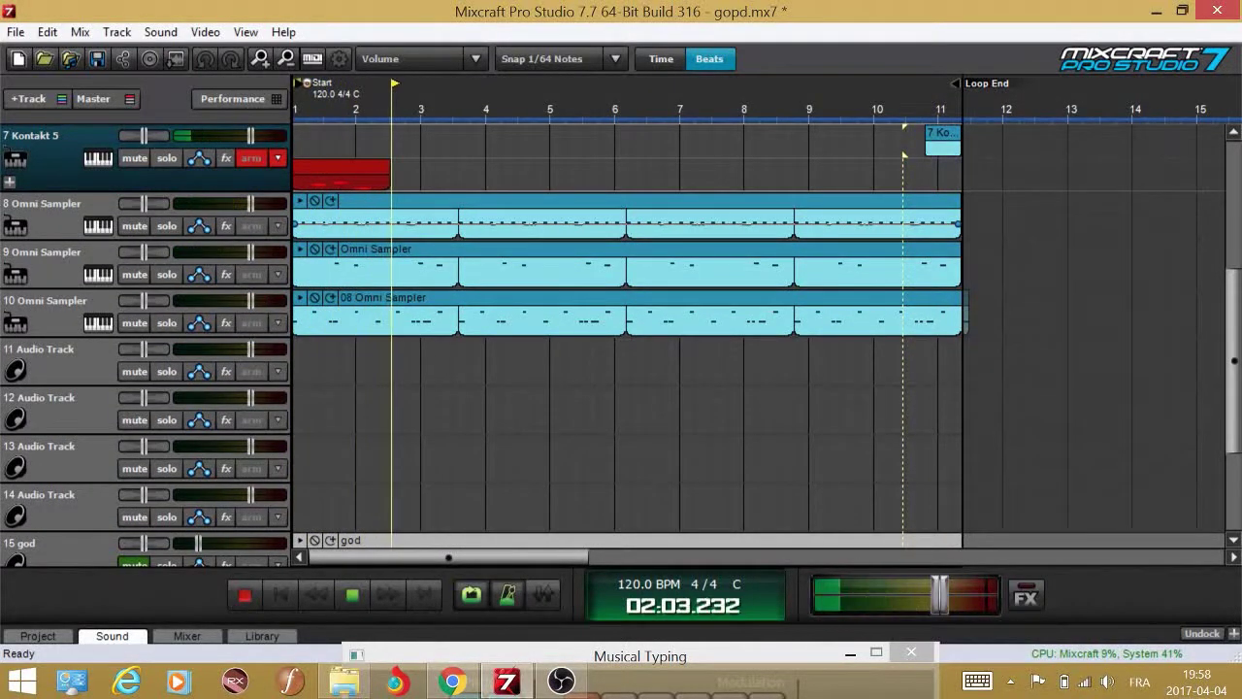
pyautogui.press('space')
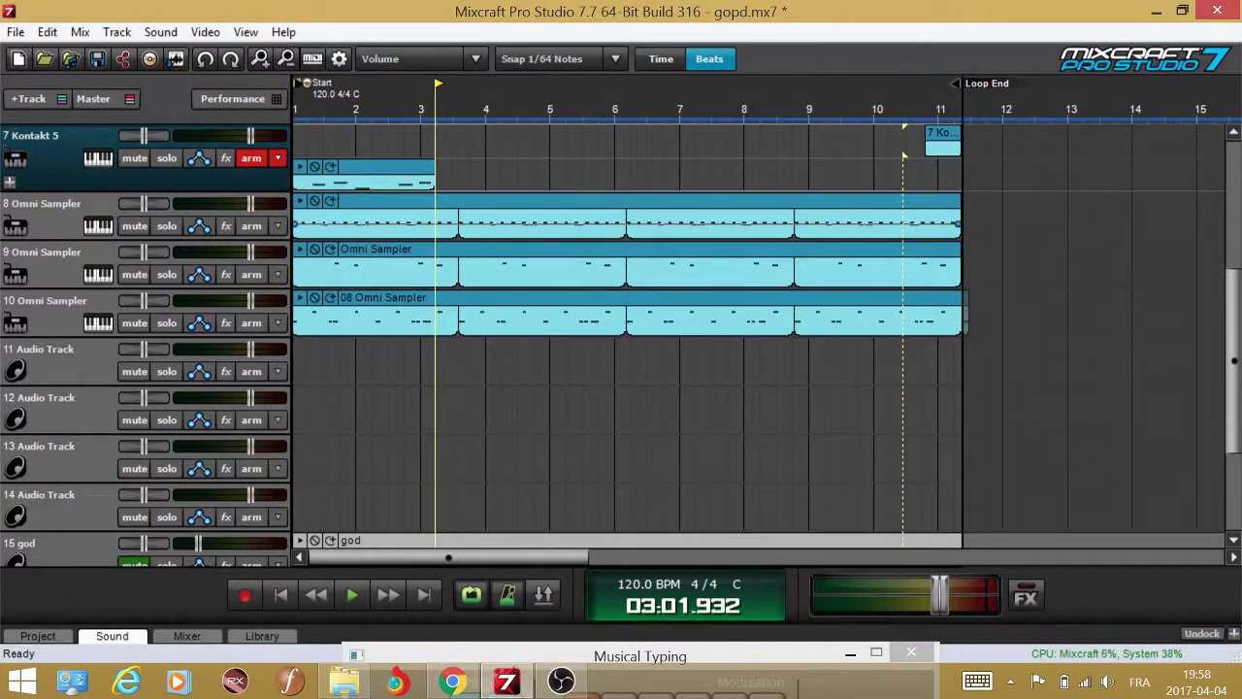
pyautogui.hotkey('ctrl', 'z')
# - Record a melody on track 7 starting from bar 10 and running past the loop point, keeping only the take from bar 1 to about bar 6
pyautogui.click(878, 168)
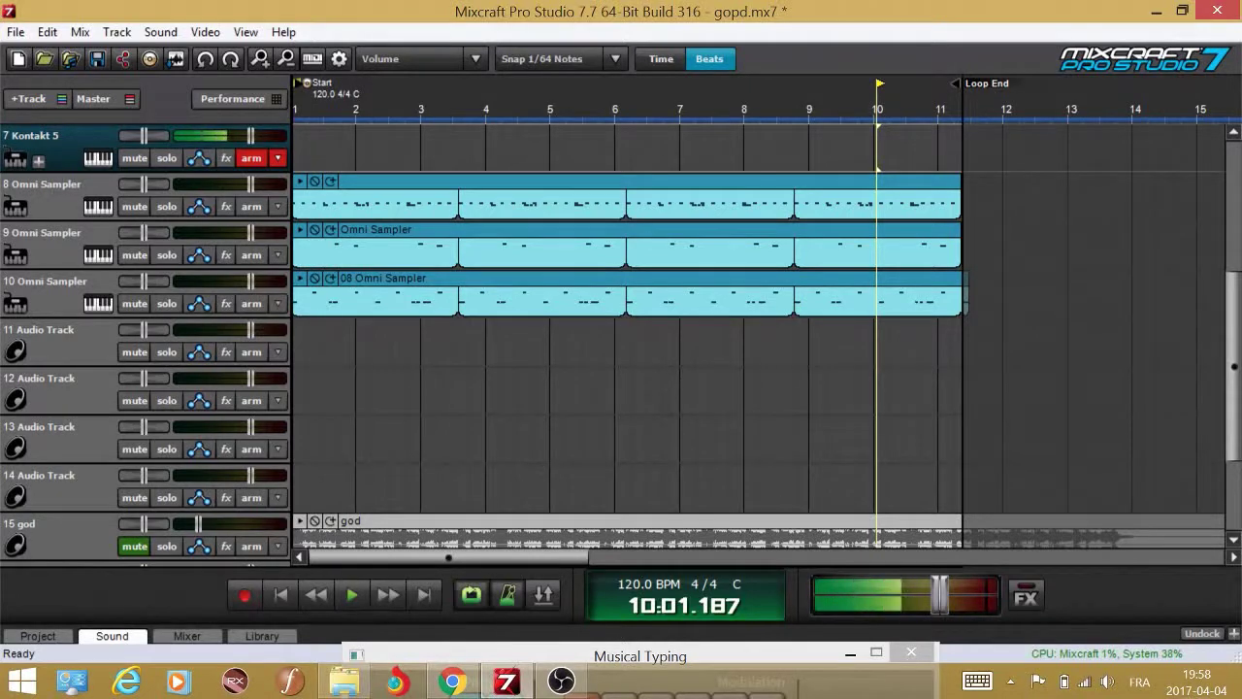
pyautogui.press('r')
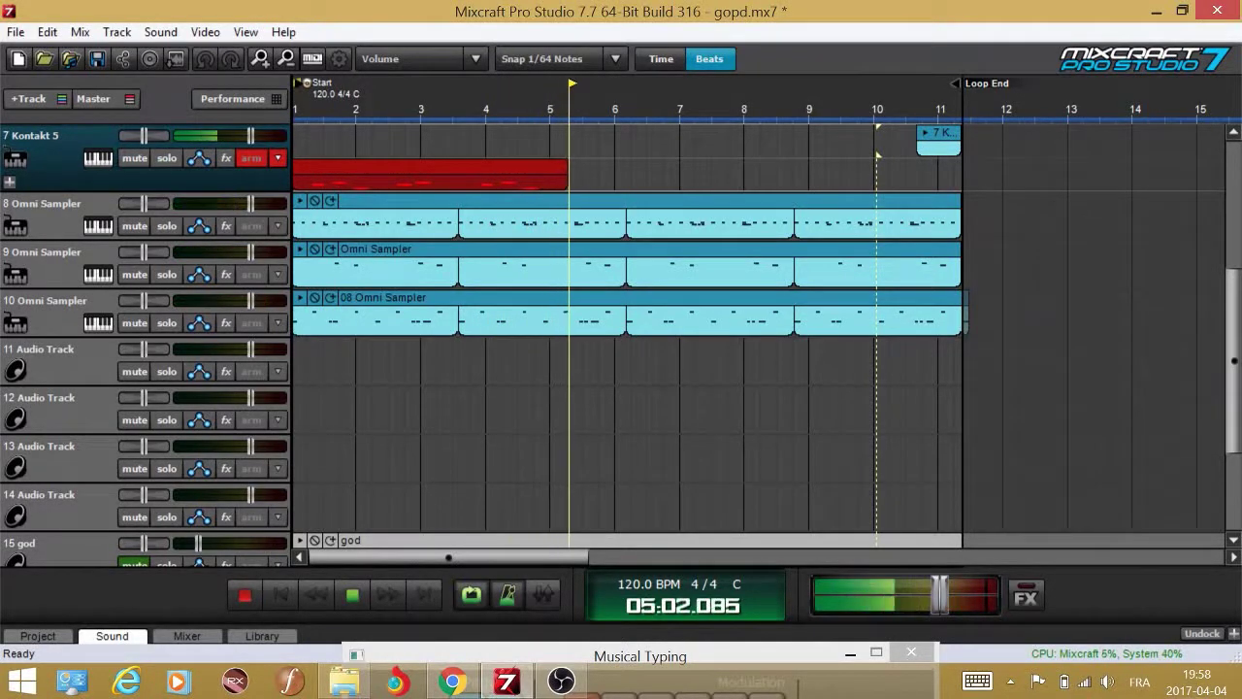
pyautogui.press('r')
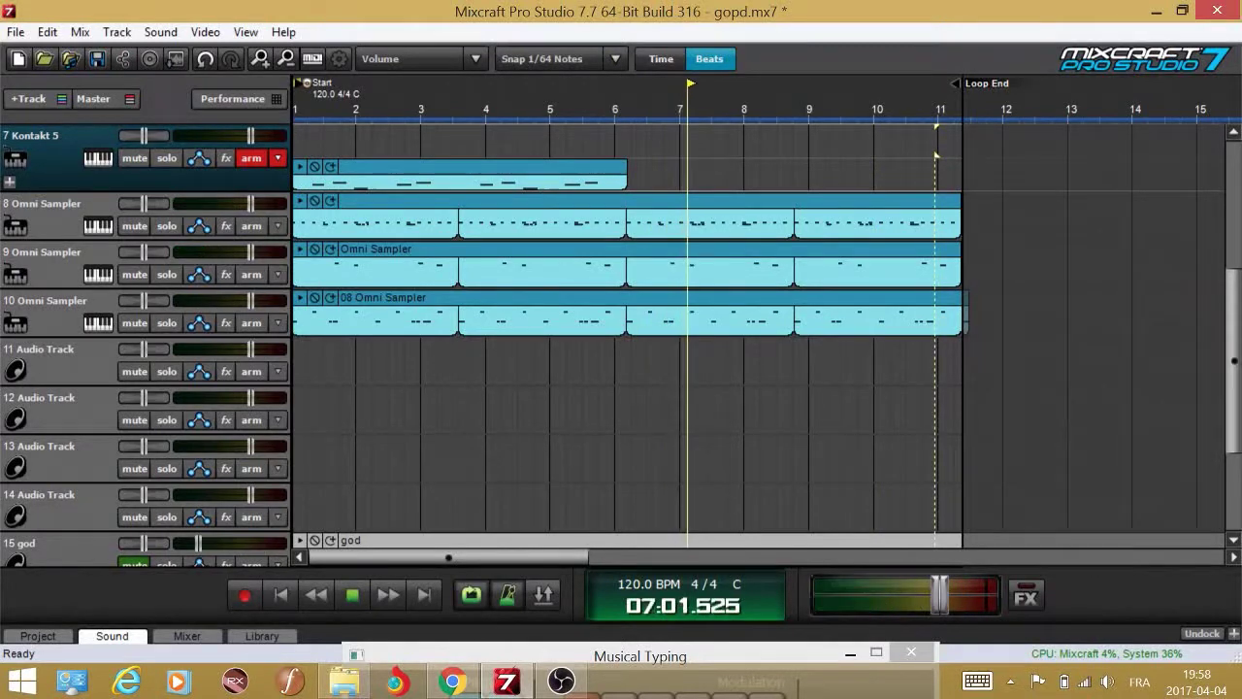
# - Split the recorded Kontakt clip at 06:01.750, in line with the drum loop boundary, and remove the leftover end
pyautogui.scroll(2, 758, 327)
pyautogui.press('space')
pyautogui.click(464, 140)
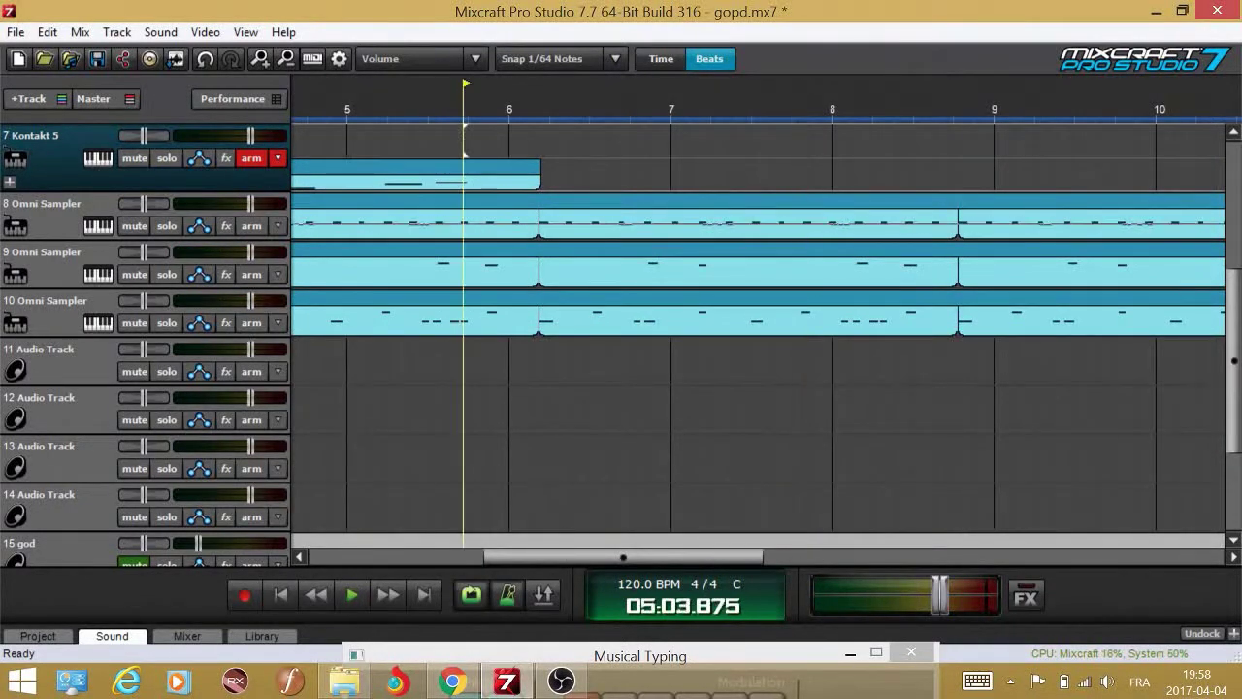
pyautogui.click(545, 153)
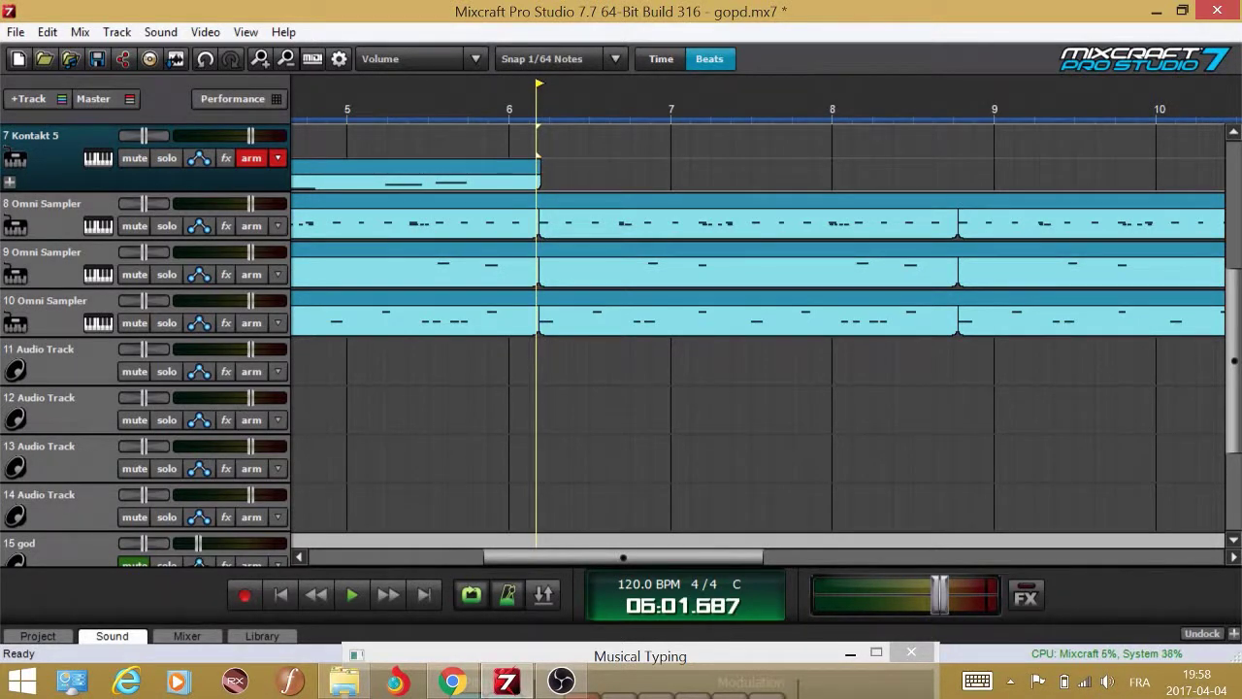
pyautogui.click(512, 169)
pyautogui.scroll(4, 758, 327)
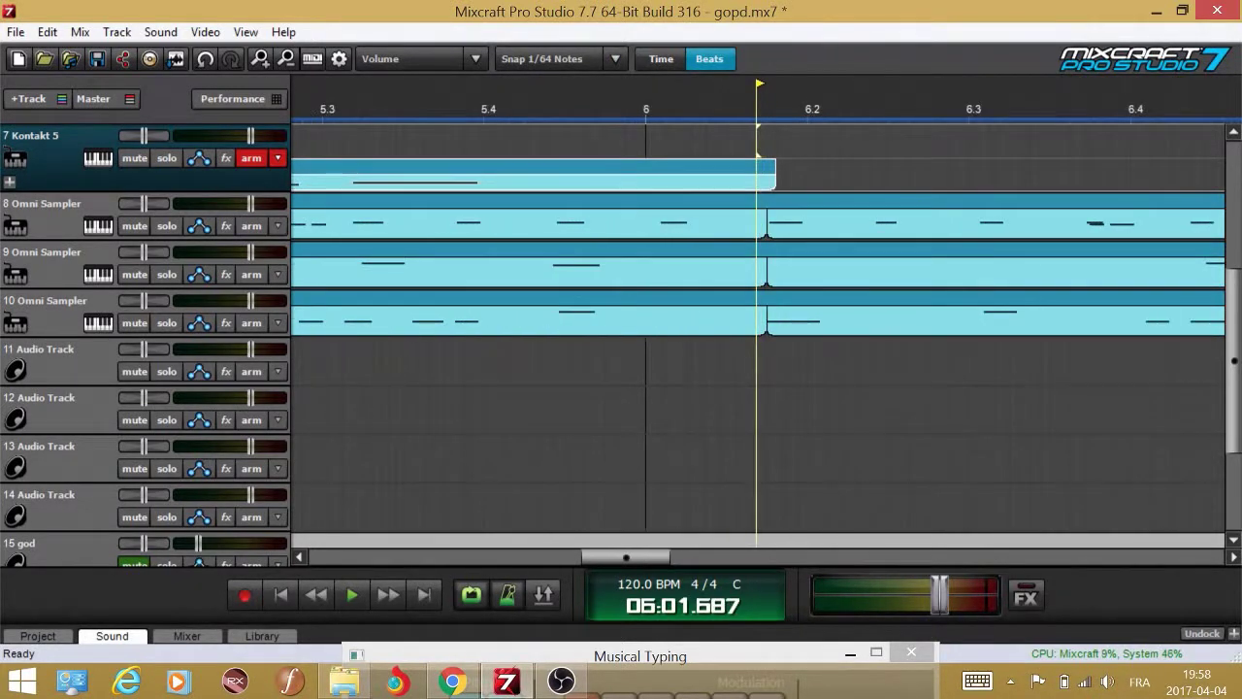
pyautogui.click(767, 164)
pyautogui.hotkey('ctrl', 't')
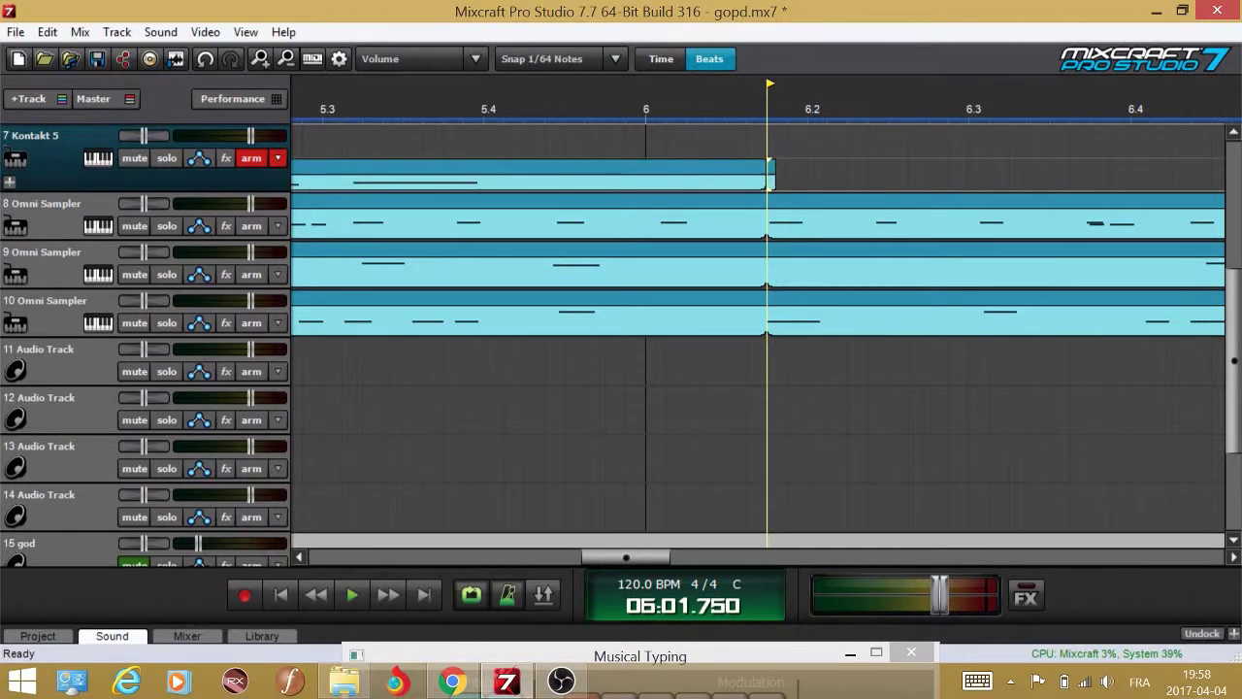
pyautogui.scroll(-8, 758, 327)
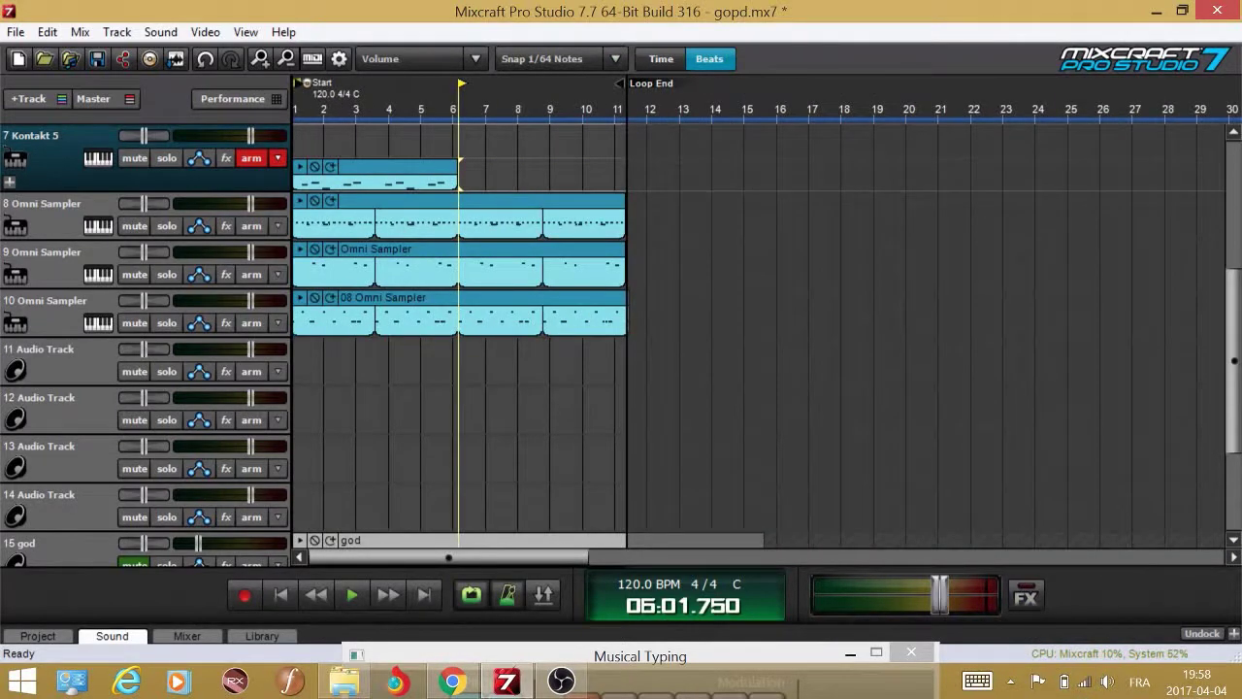
# - Loop the trimmed Kontakt clip once so it extends to the loop end
pyautogui.rightClick(395, 174)
pyautogui.click(456, 435)
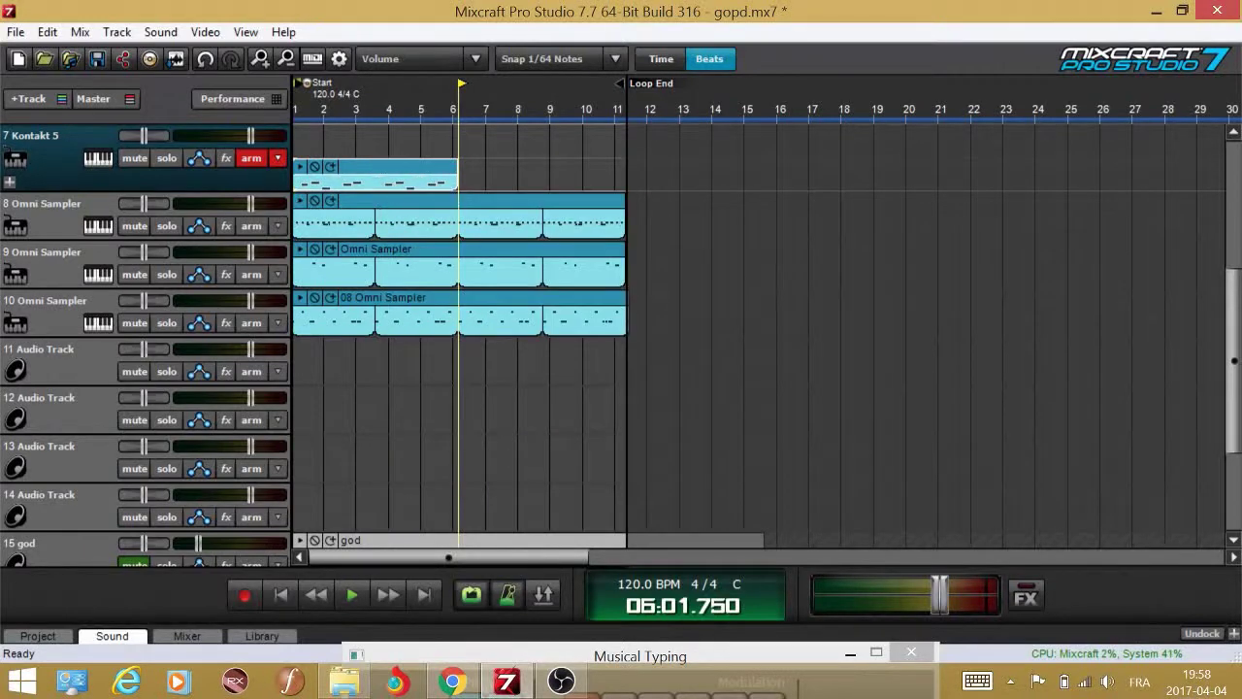
pyautogui.click(339, 168)
pyautogui.click(331, 167)
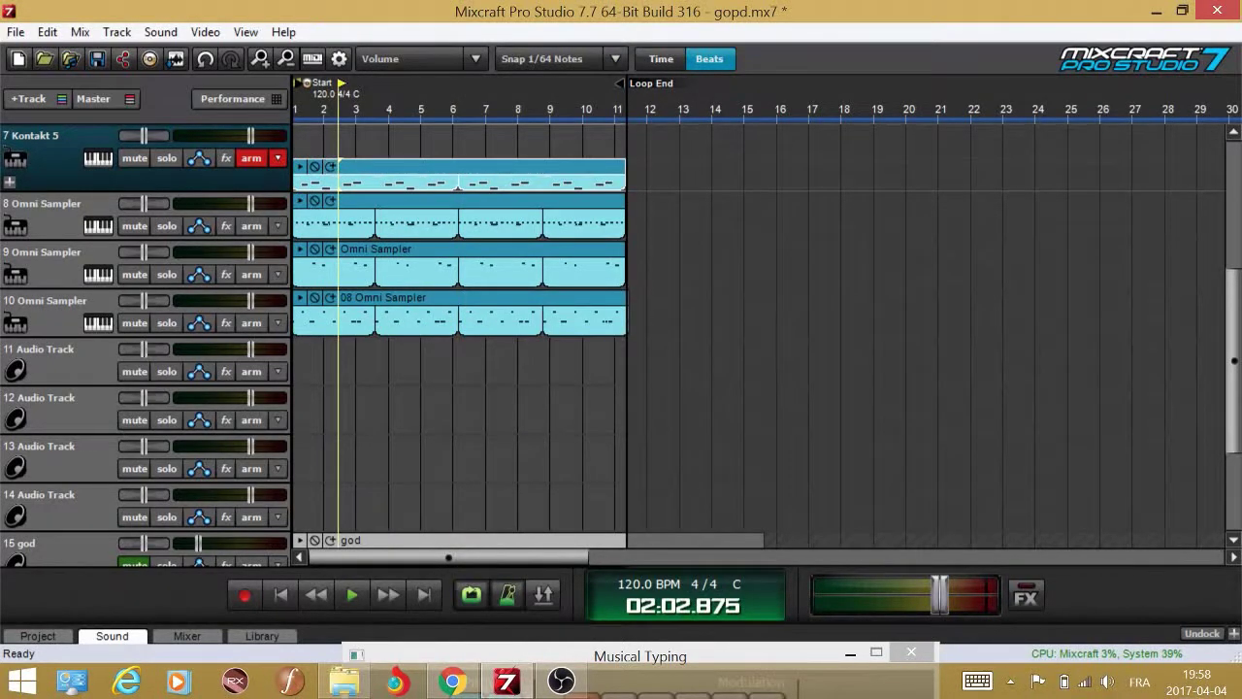
# - Play back the beat with the looped melody and examine the Kontakt clip's notes in the piano roll
pyautogui.click(448, 144)
pyautogui.press('space')
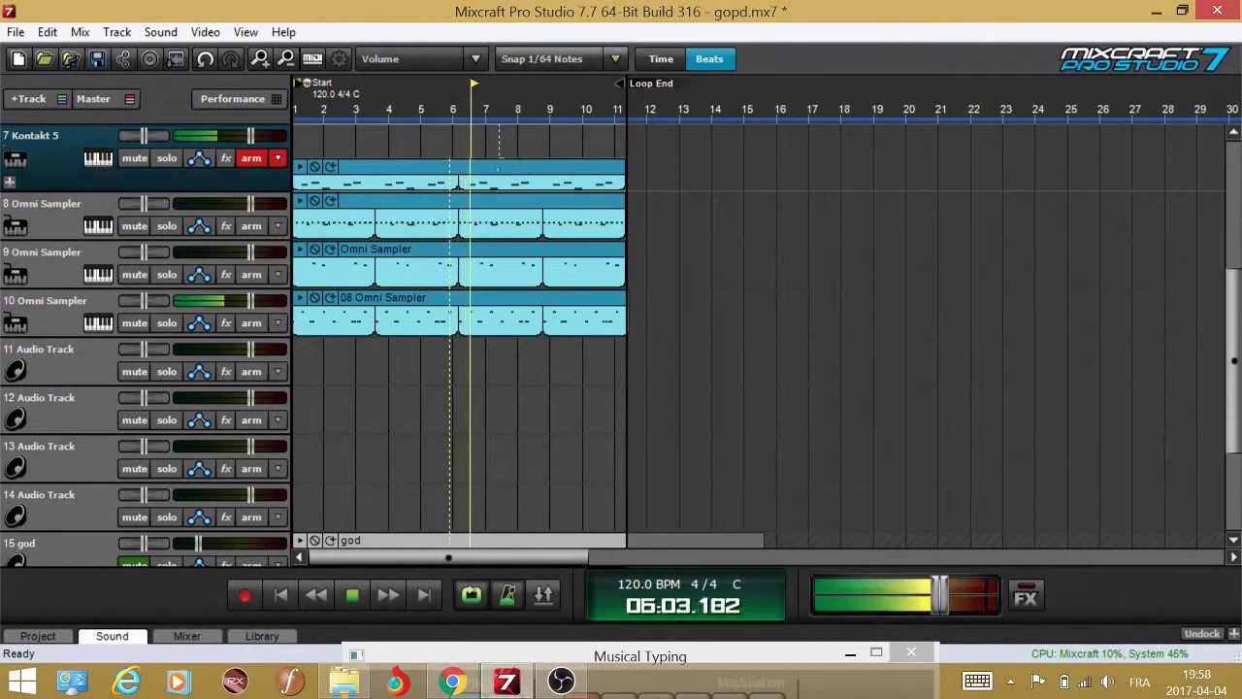
pyautogui.doubleClick(500, 173)
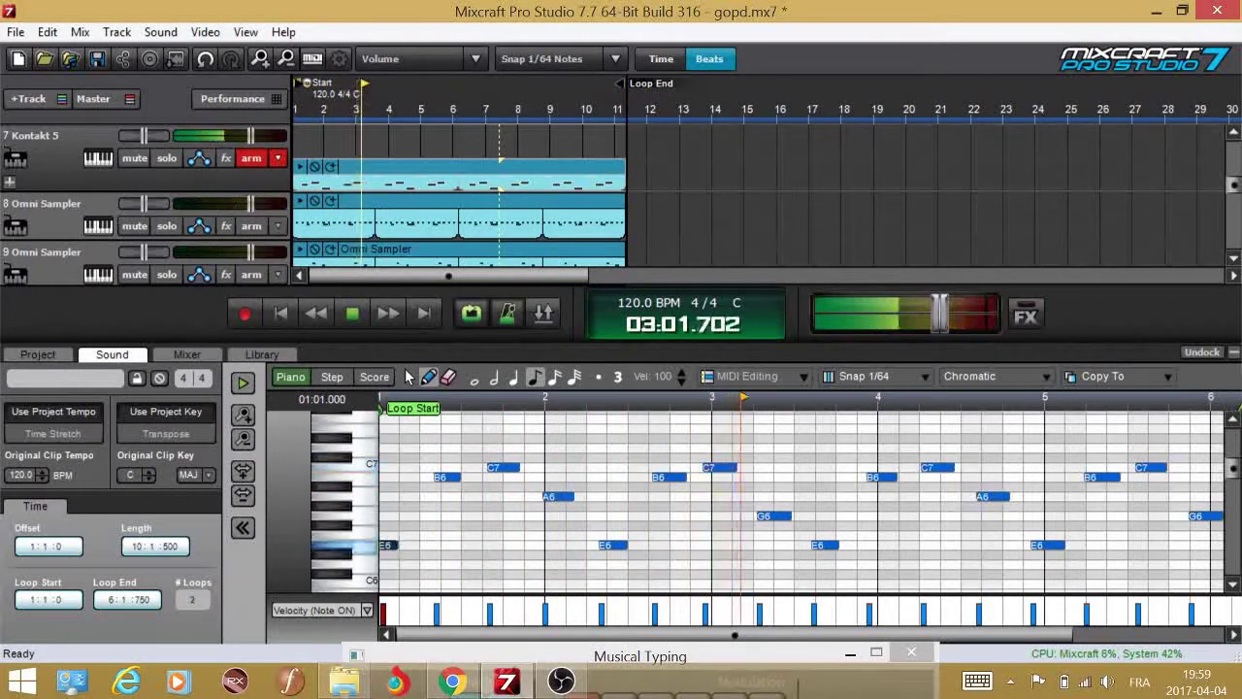
pyautogui.click(1235, 352)
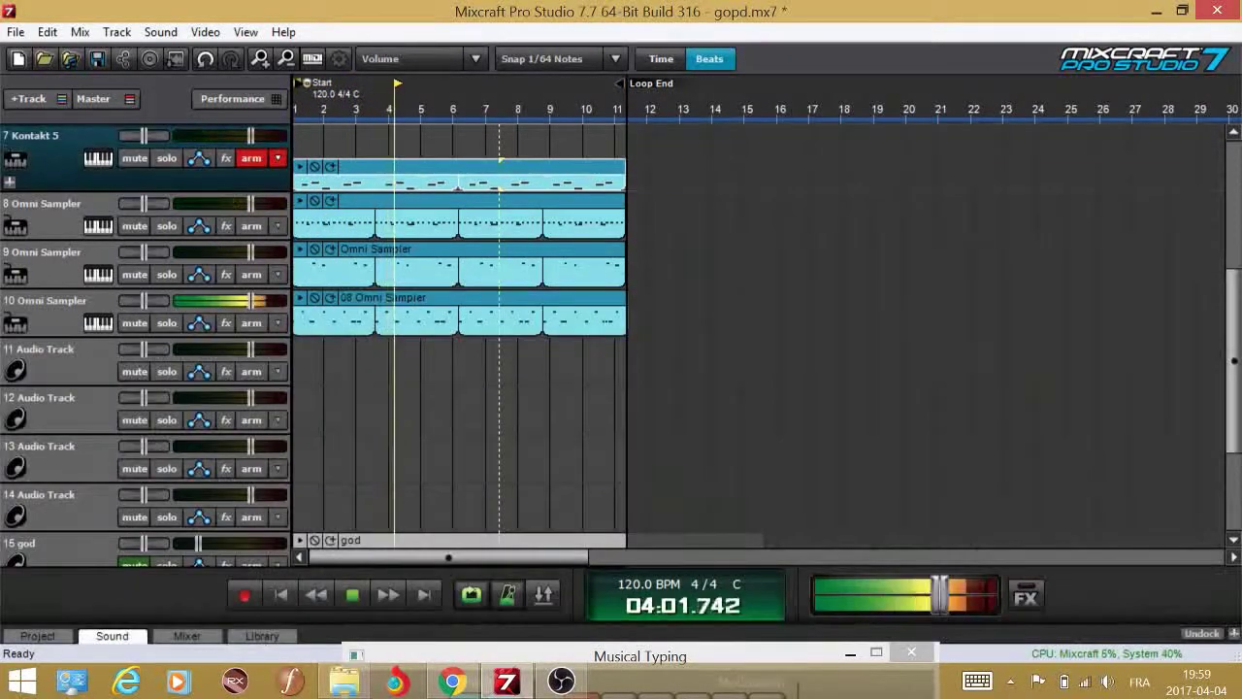
pyautogui.press('space')
pyautogui.press('space')
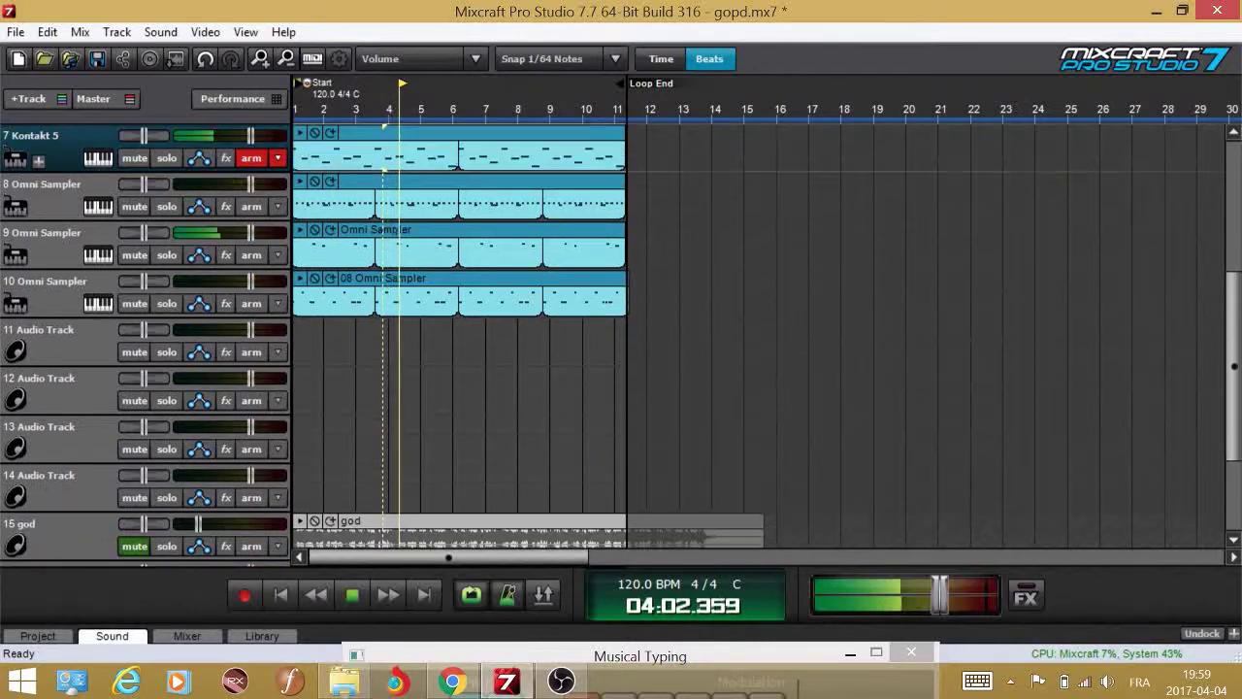
# - Add the Acoustica Delay effect to the Kontakt 5 track's effect list
pyautogui.scroll(-1, 384, 171)
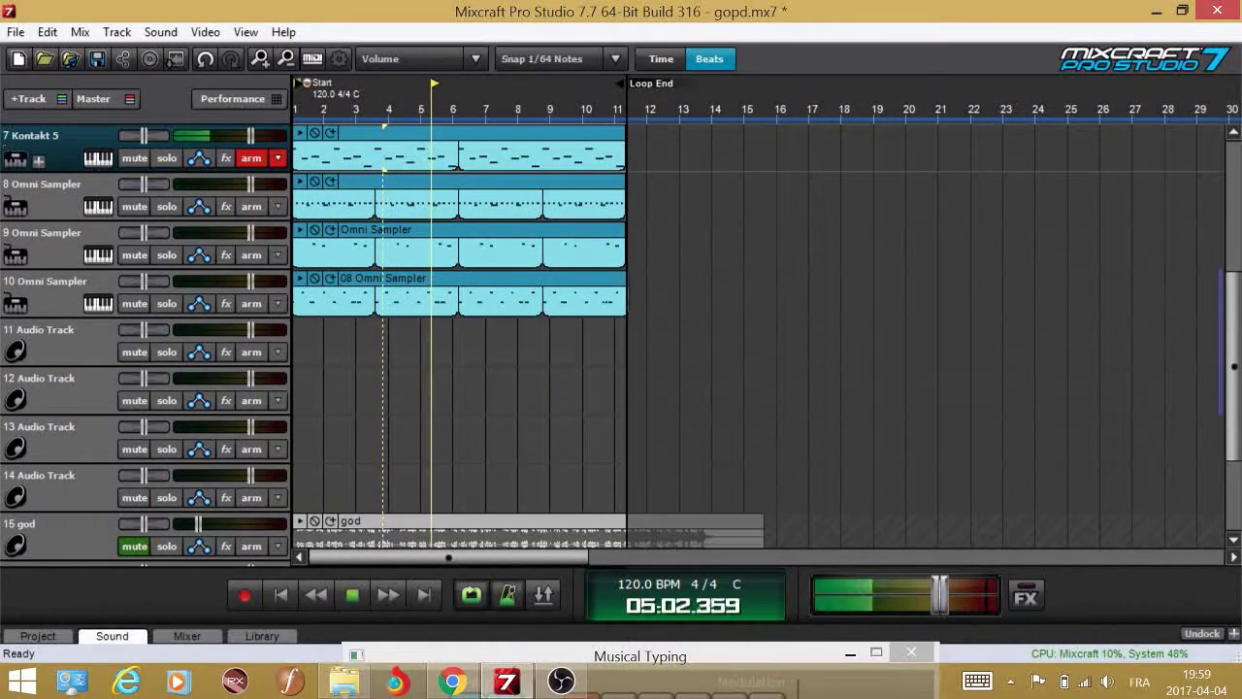
pyautogui.scroll(3, 456, 340)
pyautogui.scroll(1, 456, 340)
pyautogui.click(226, 426)
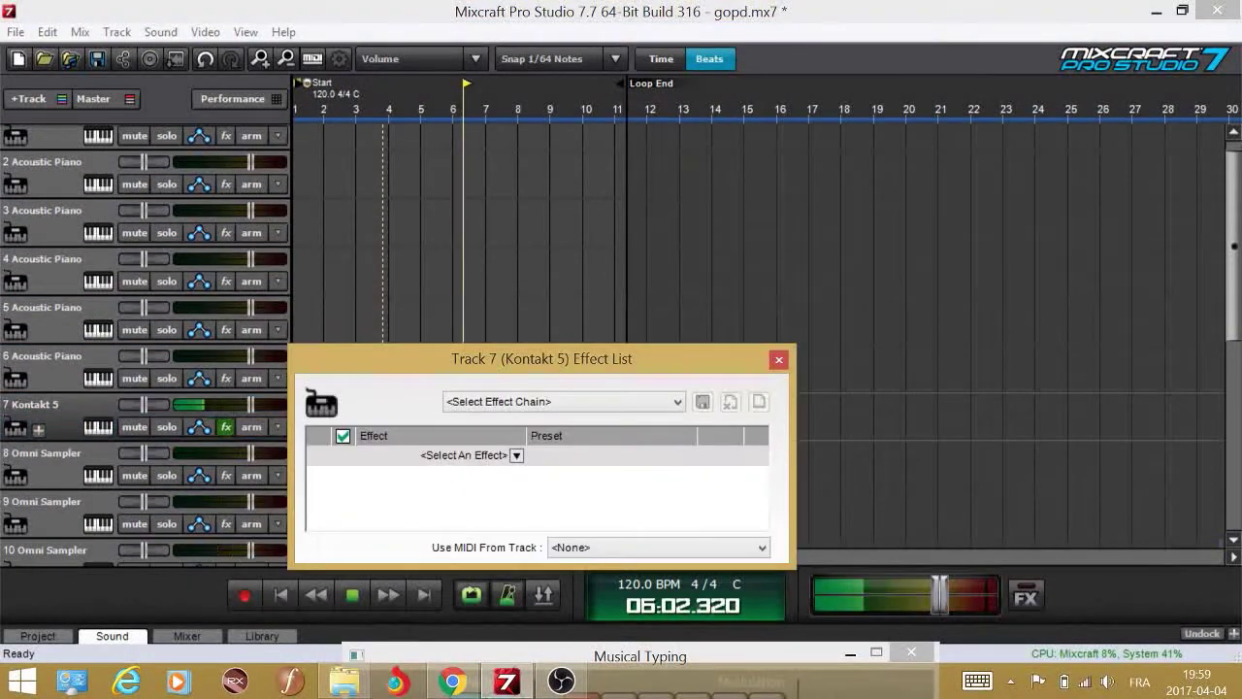
pyautogui.click(516, 455)
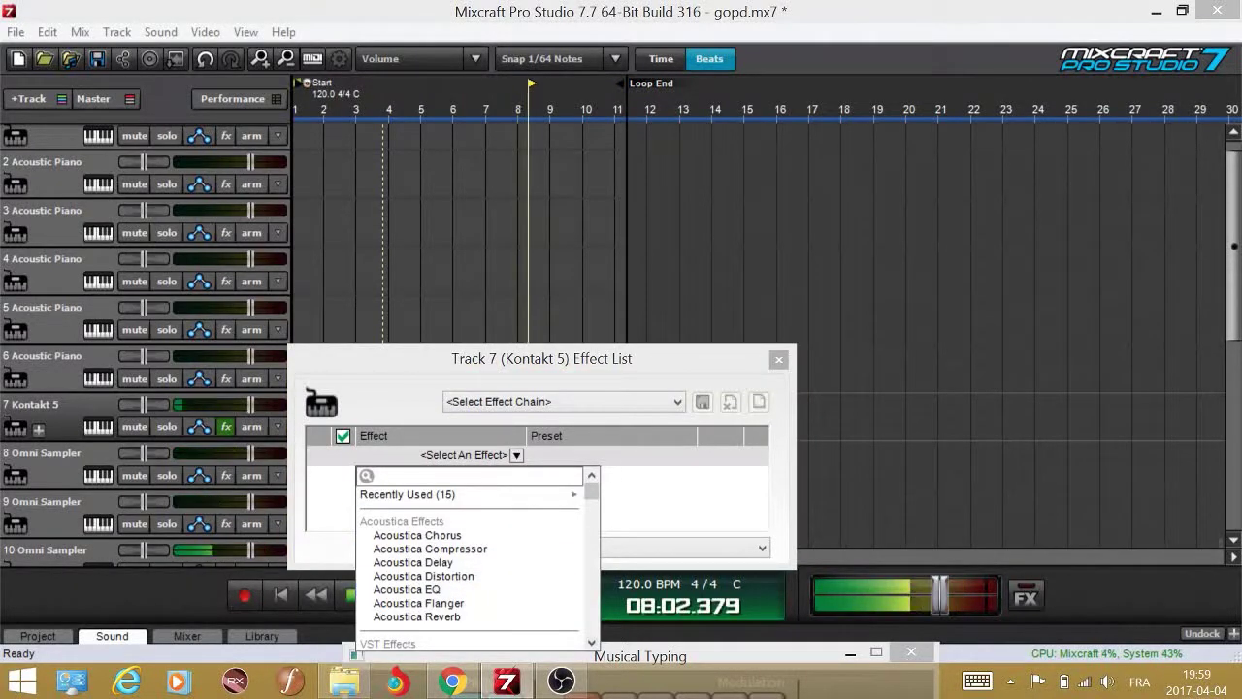
pyautogui.click(413, 562)
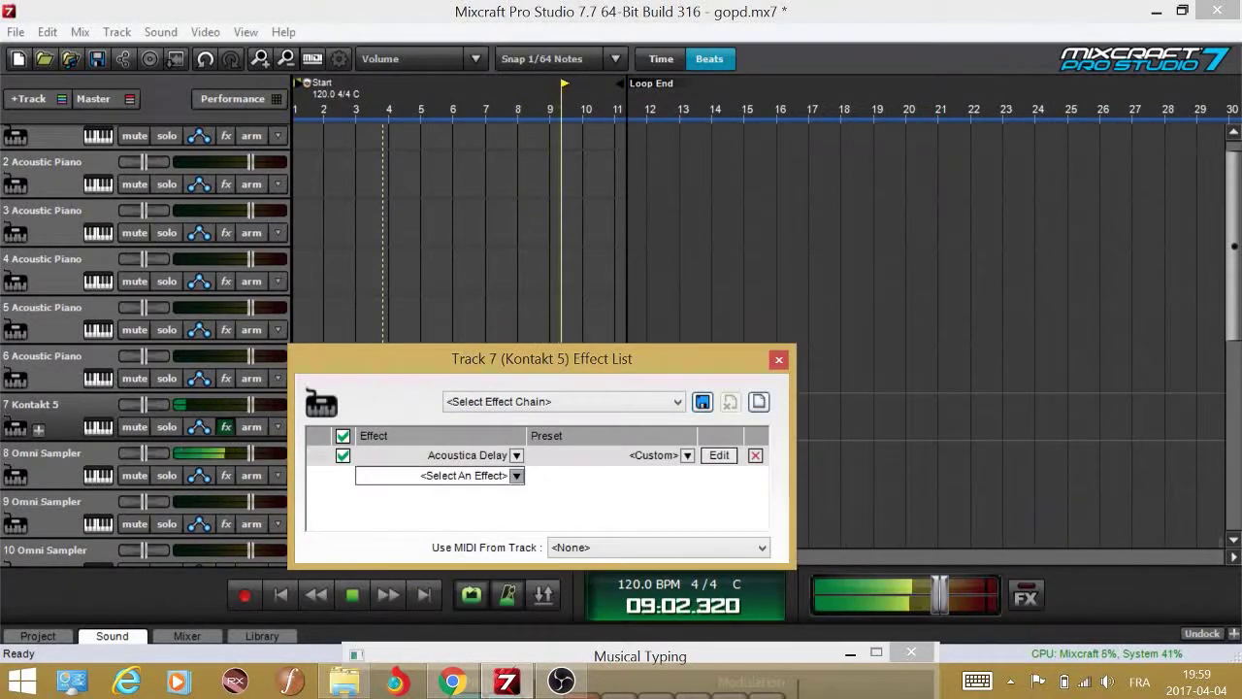
# - Check the Acoustica Delay settings and add the RubberFilter effect to the Kontakt 5 track's effect list
pyautogui.click(517, 475)
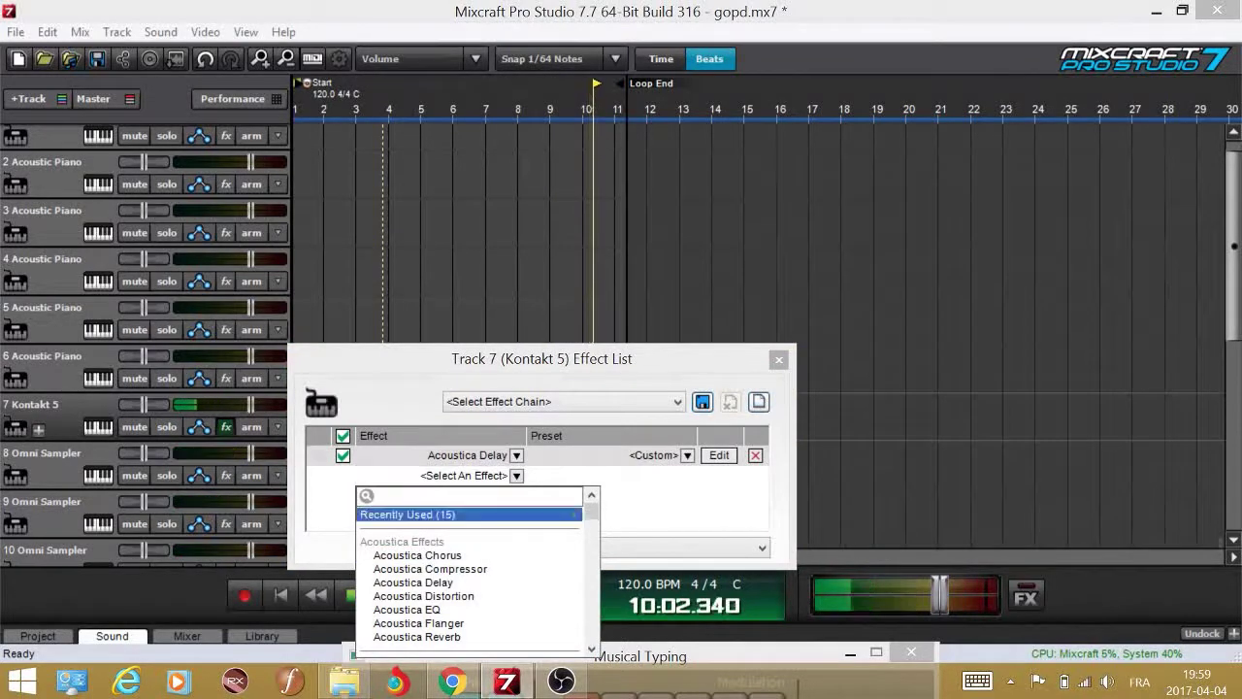
pyautogui.click(720, 456)
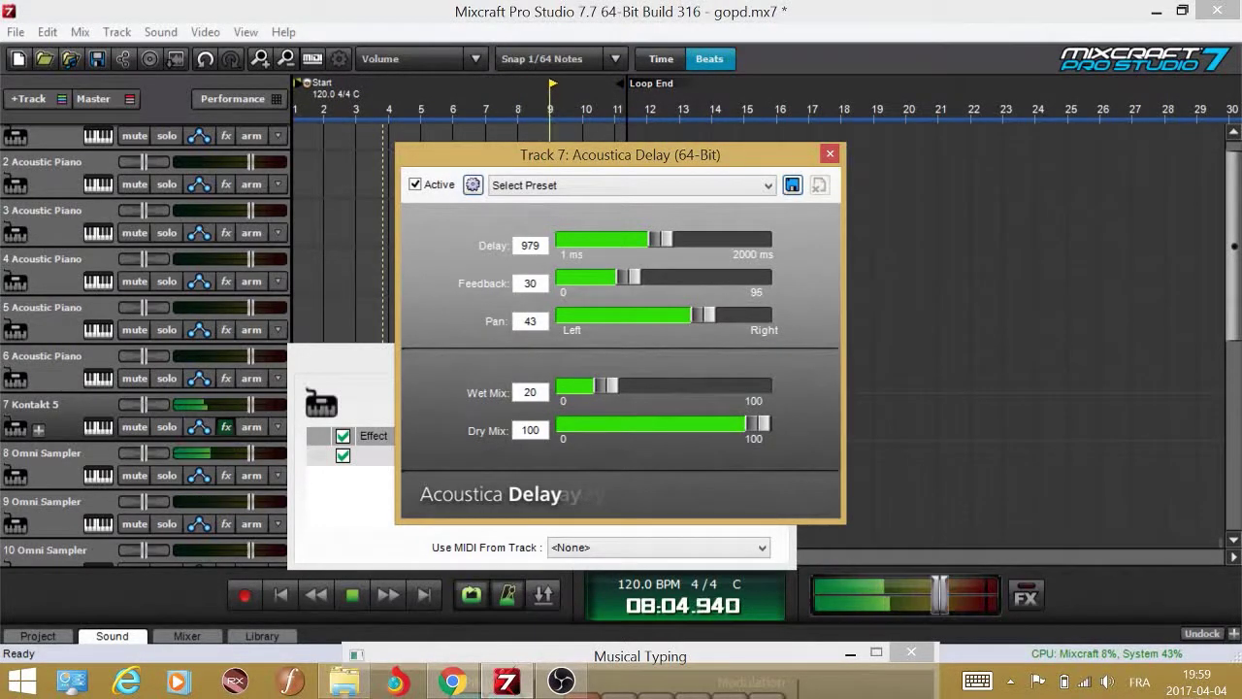
pyautogui.click(830, 154)
pyautogui.click(516, 475)
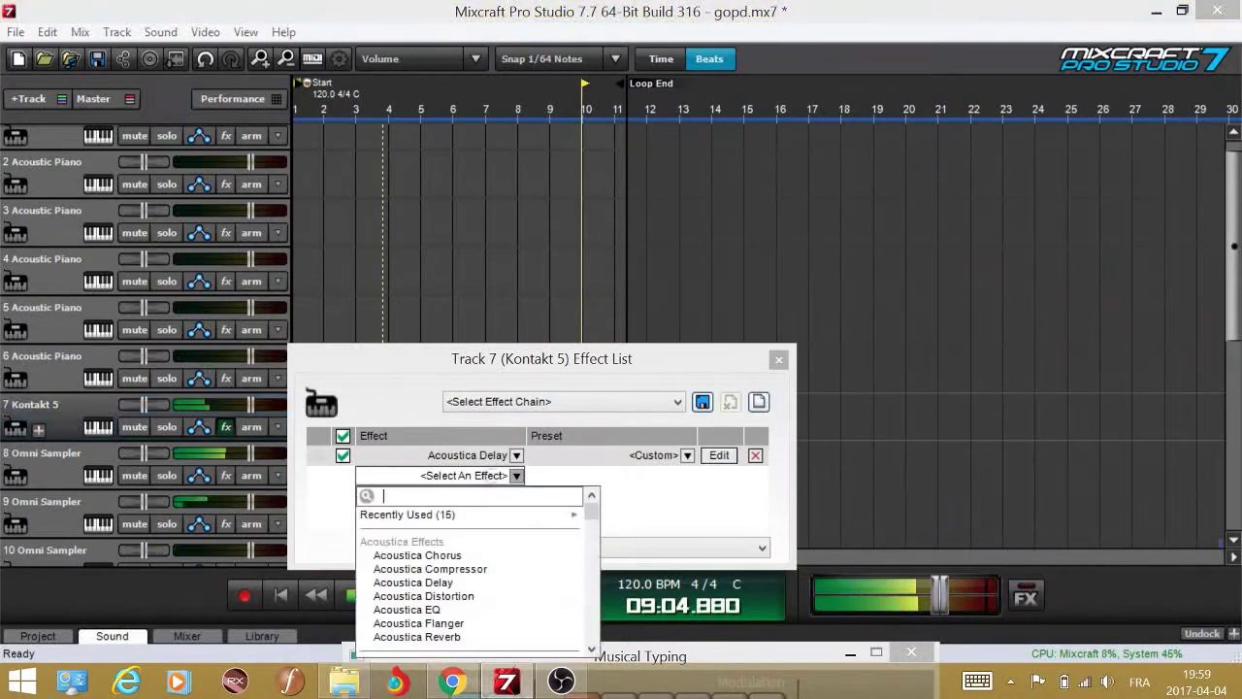
pyautogui.write('rubb')
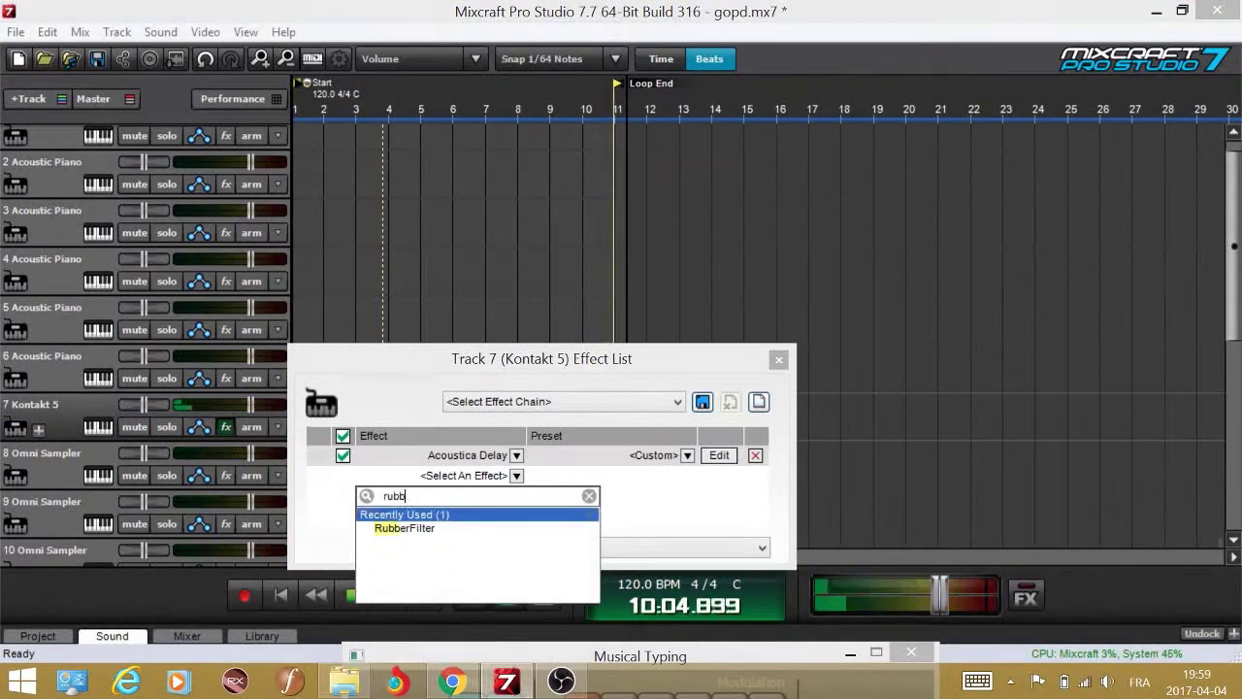
pyautogui.press('Down')
pyautogui.press('Return')
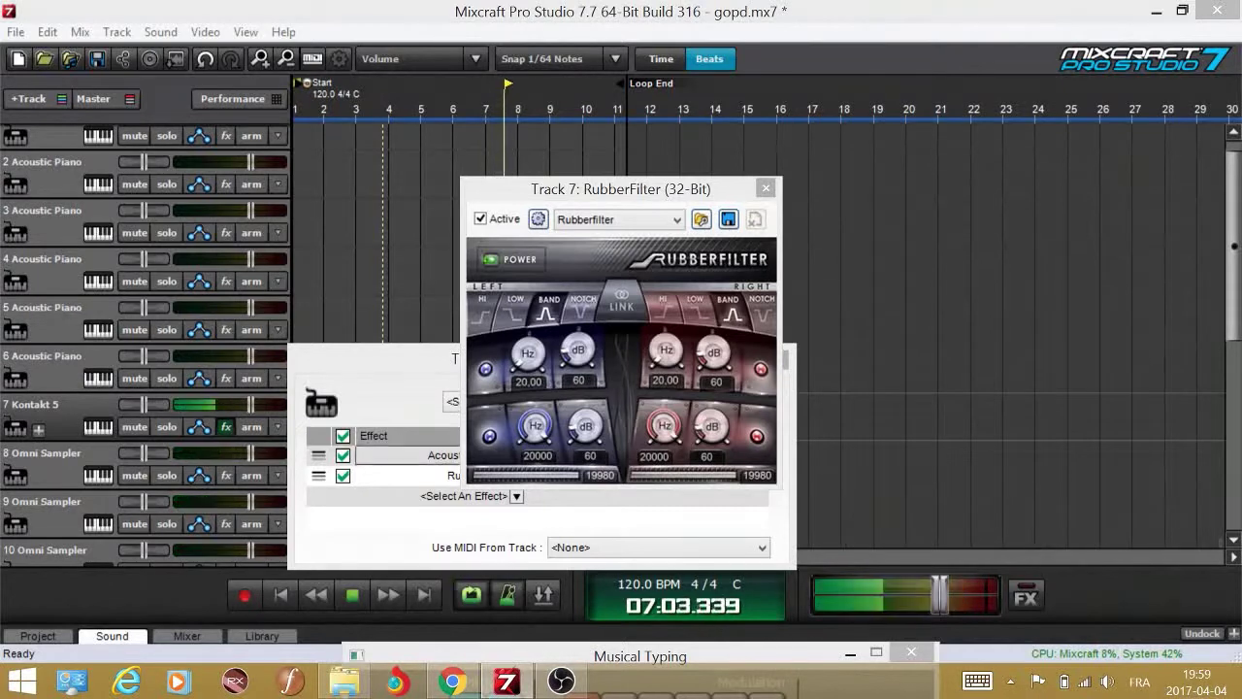
# - Set RubberFilter's left-channel upper cutoff frequency to 10448 Hz and close the track's effect windows
pyautogui.click(658, 547)
pyautogui.click(504, 496)
pyautogui.click(720, 456)
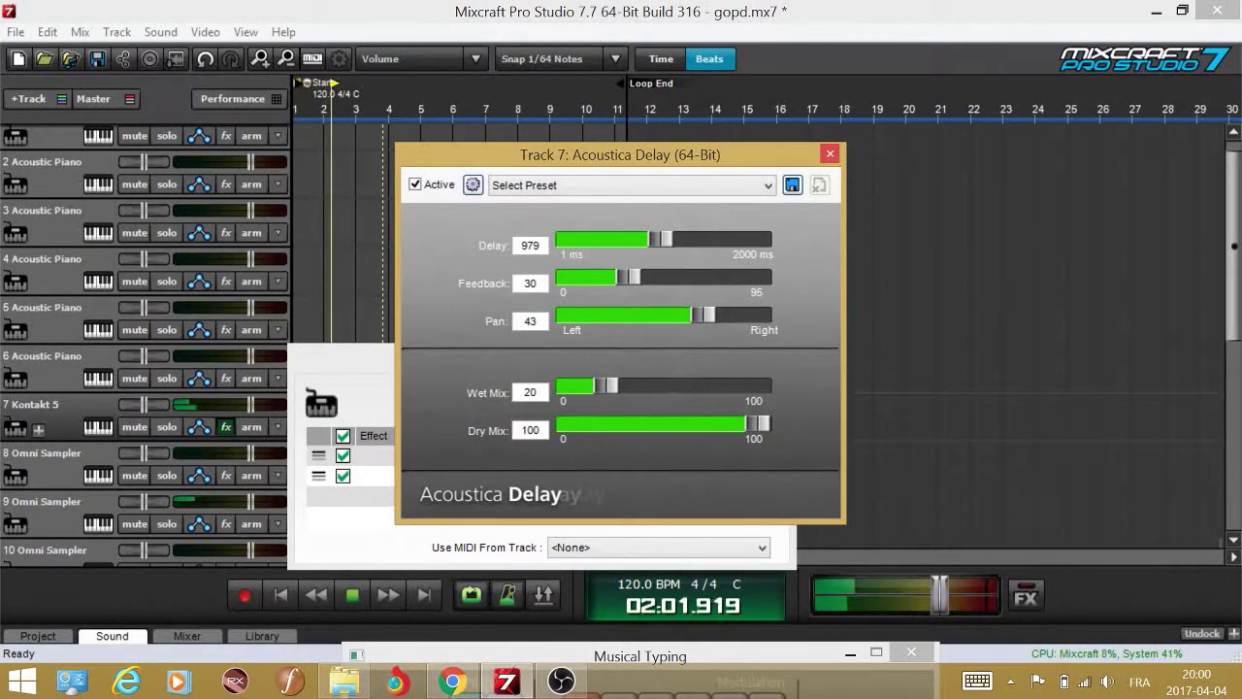
pyautogui.click(830, 155)
pyautogui.click(719, 476)
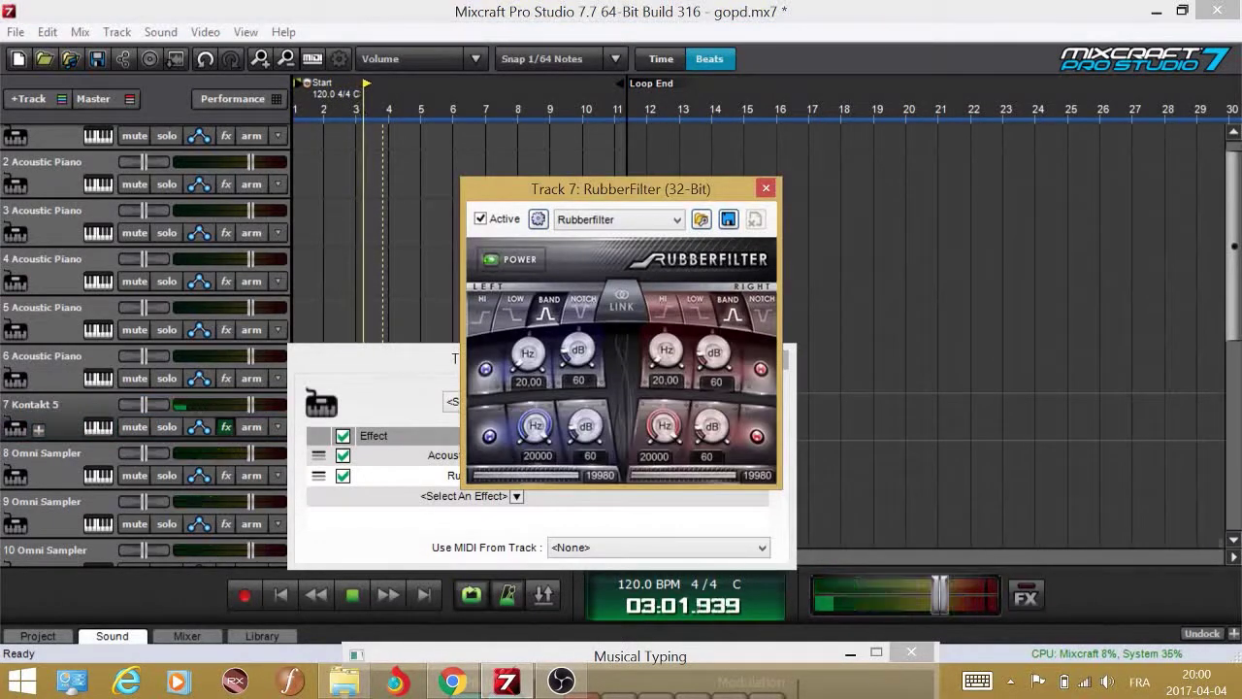
pyautogui.moveTo(536, 427); pyautogui.dragTo(536, 484)
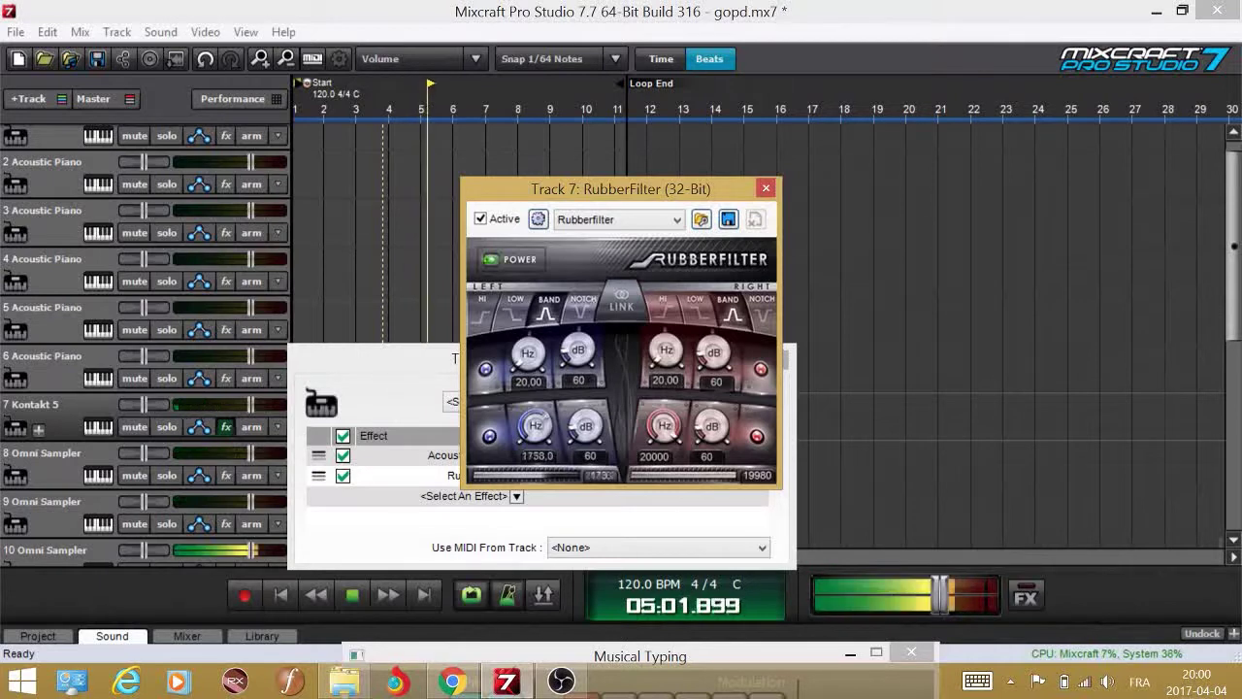
pyautogui.moveTo(536, 427); pyautogui.dragTo(536, 403)
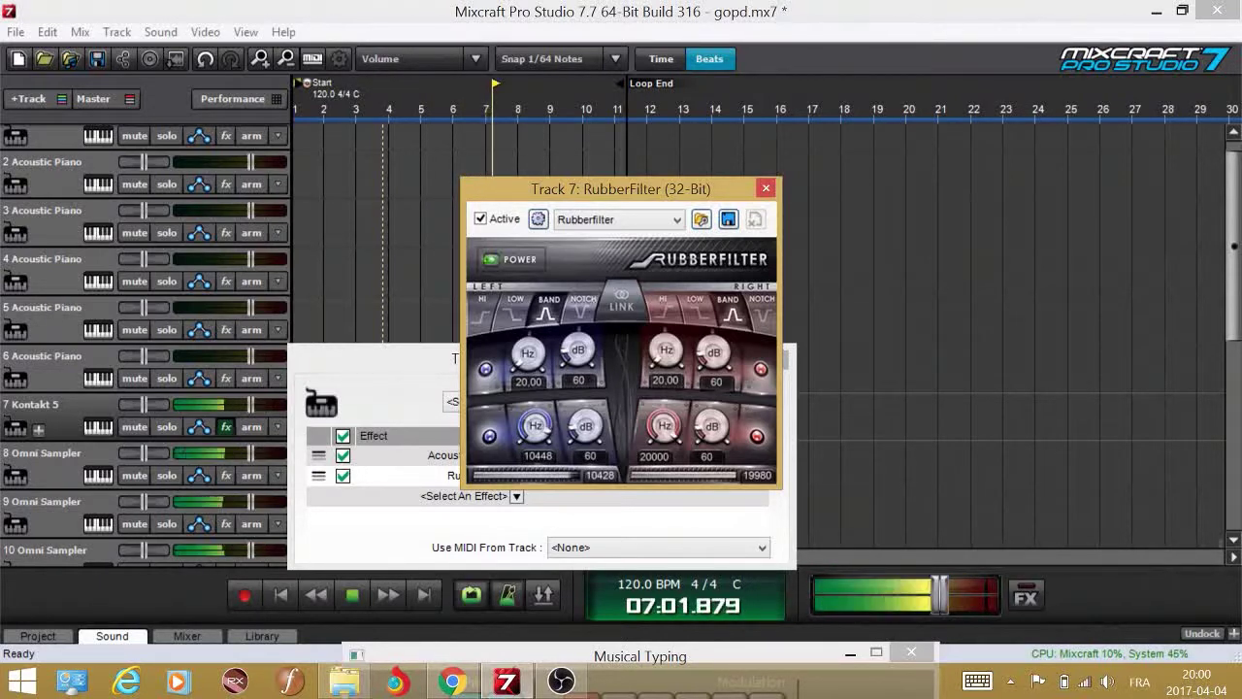
pyautogui.click(765, 189)
pyautogui.click(779, 359)
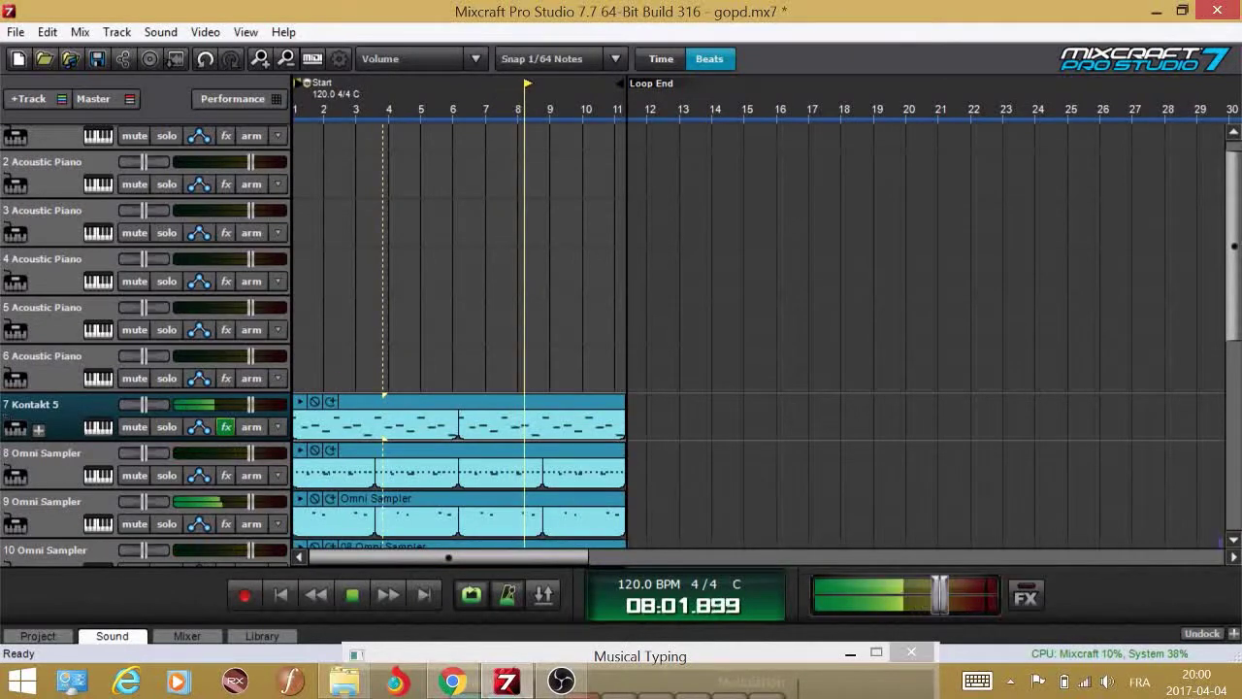
# - Lower the track 7 volume slightly, assign Kontakt 5 to track 6, and try to load its 808 preset
pyautogui.moveTo(250, 405); pyautogui.dragTo(241, 405)
pyautogui.click(98, 378)
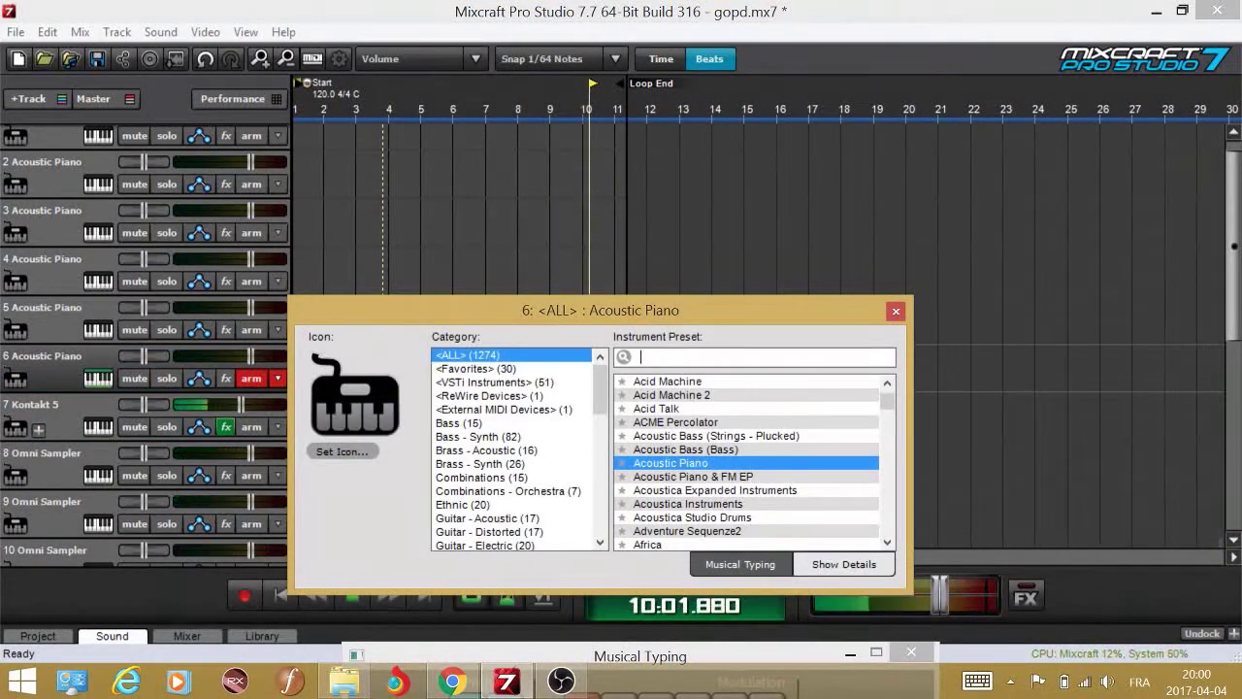
pyautogui.write('kont')
pyautogui.click(657, 381)
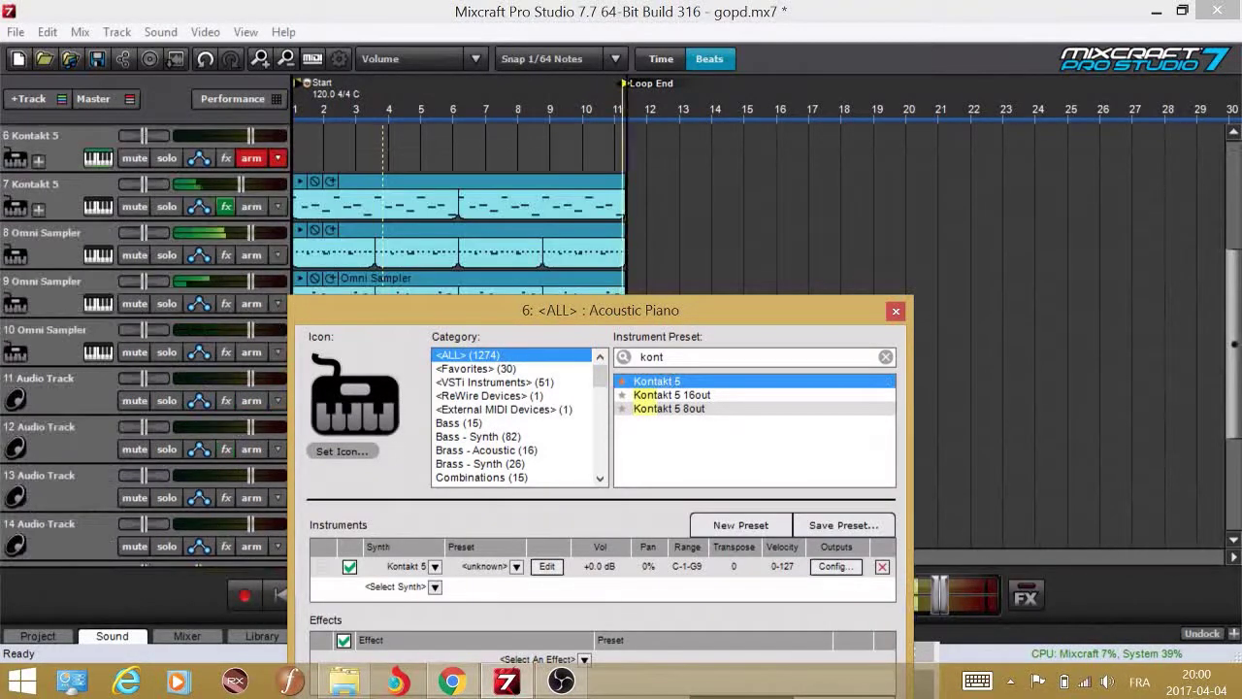
pyautogui.click(516, 567)
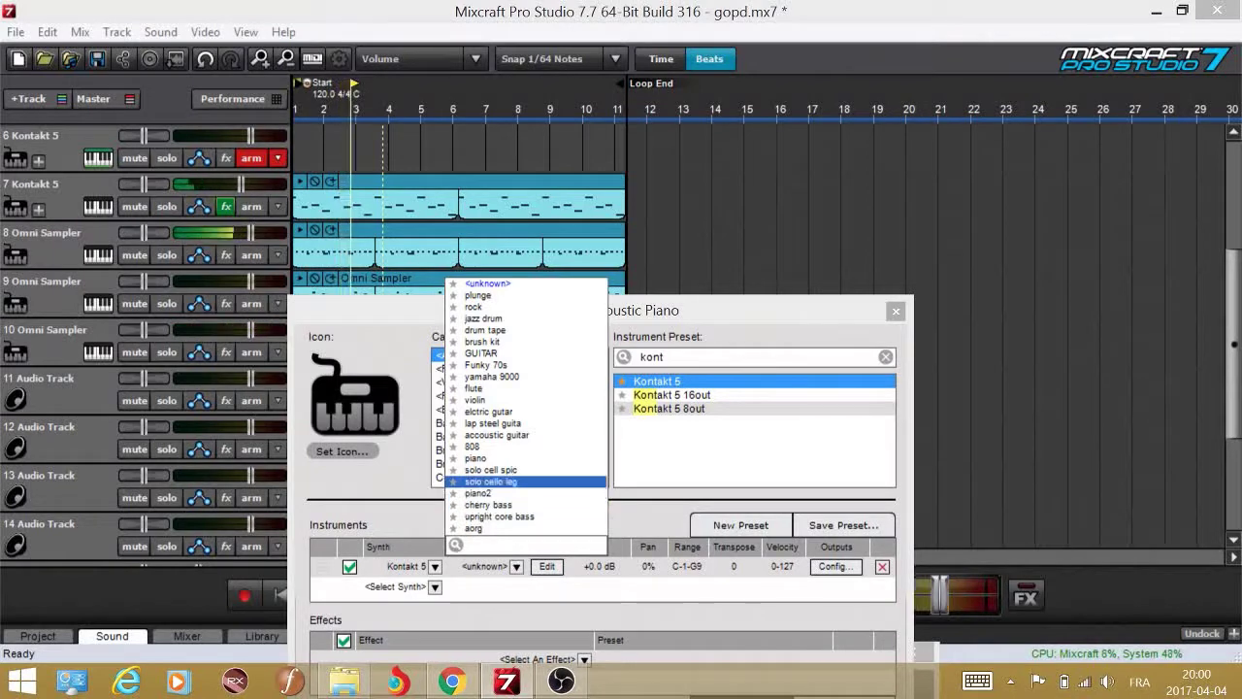
pyautogui.click(490, 447)
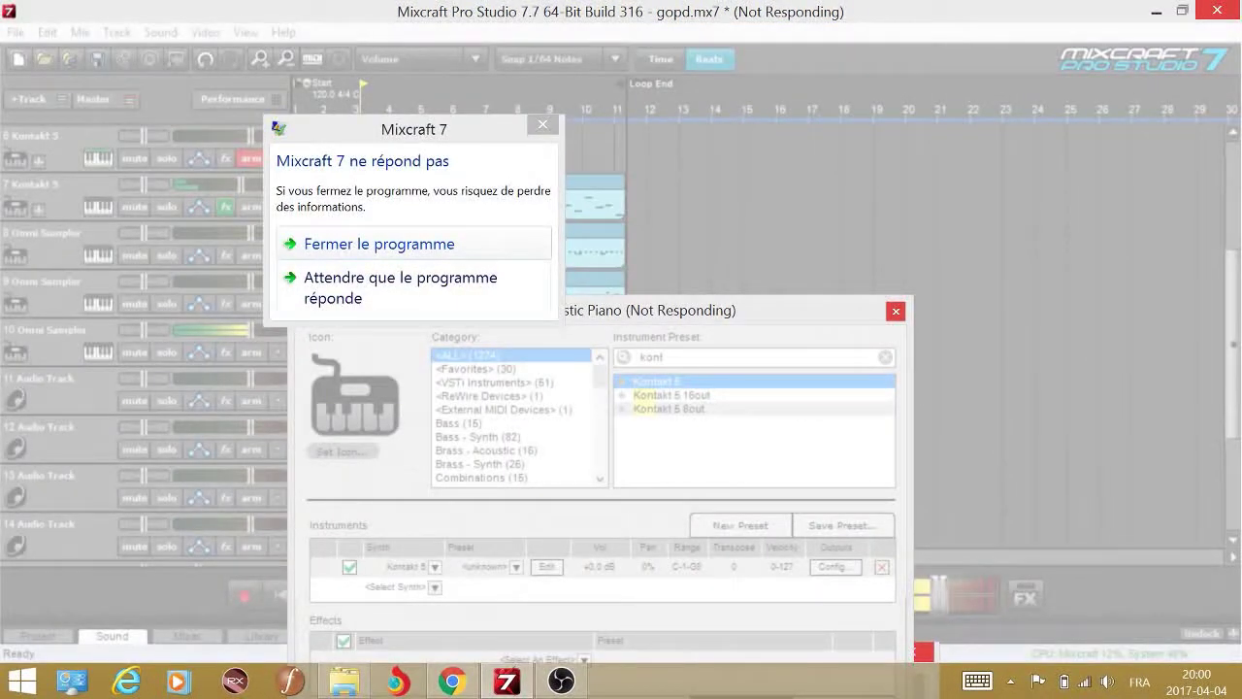
# - Close the unresponsive program and reopen the existing gopd project
pyautogui.click(435, 245)
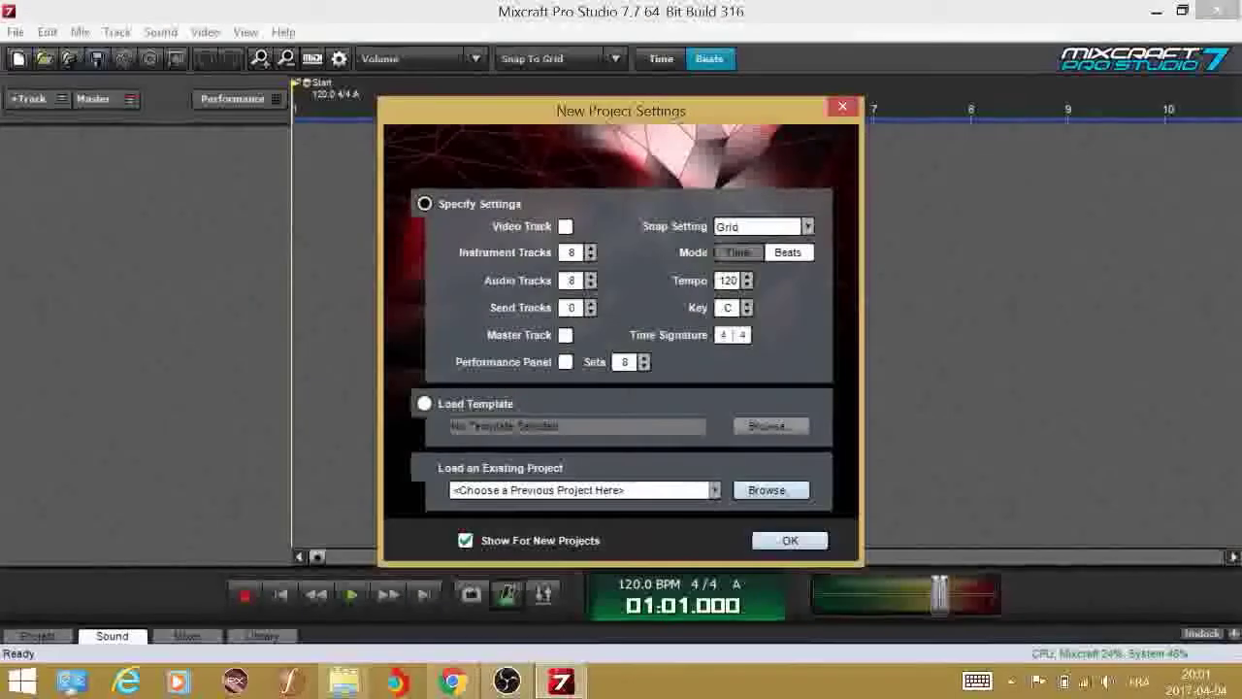
pyautogui.click(484, 509)
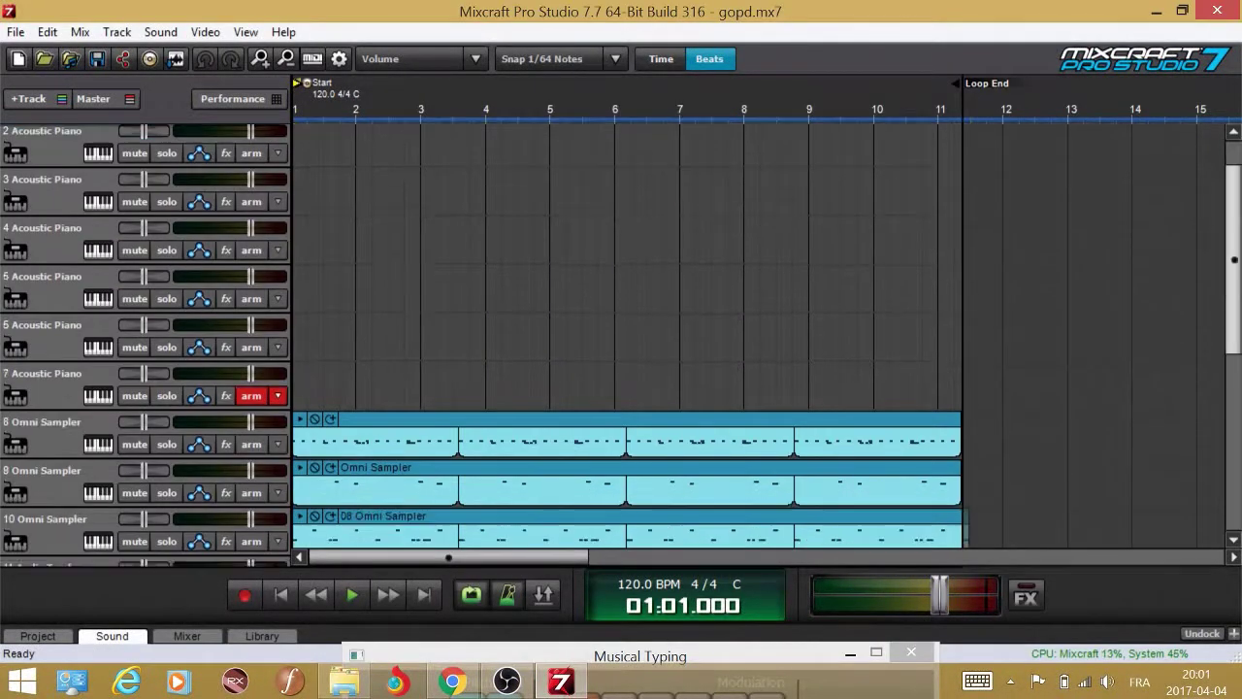
# - Assign Kontakt 5 to track 7 and load the DX5 01 Piano 1A-A0-127-2VWT sample into it
pyautogui.click(97, 415)
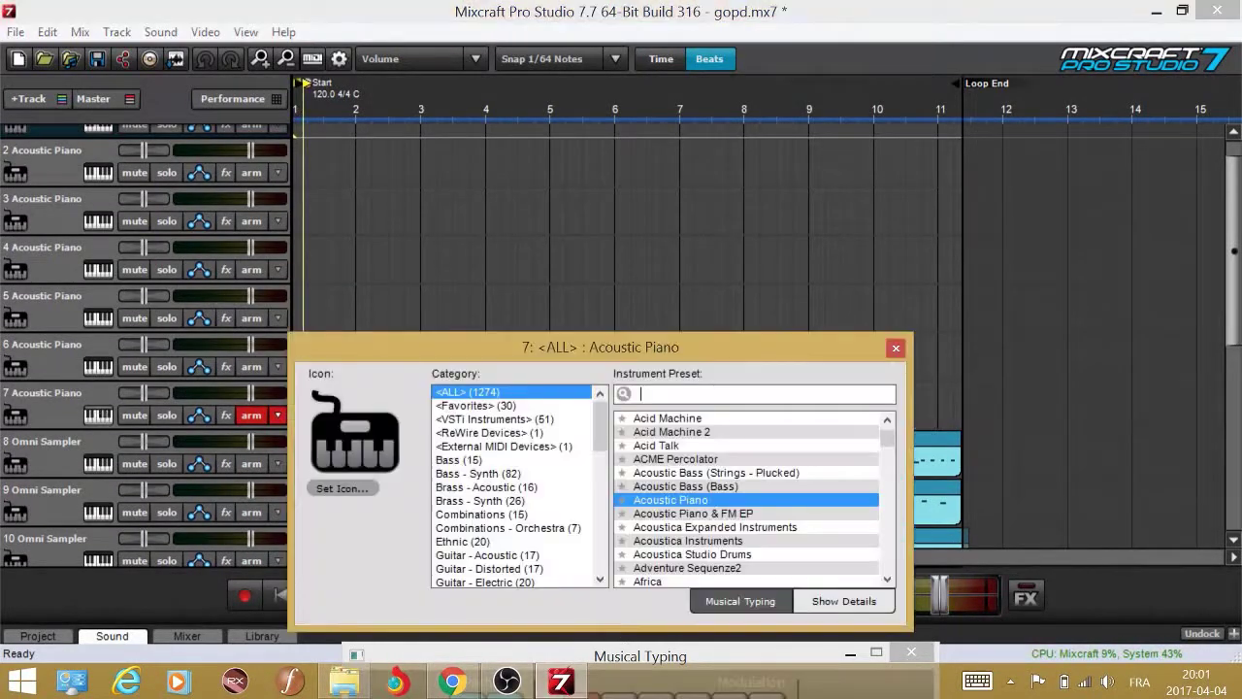
pyautogui.write('kont')
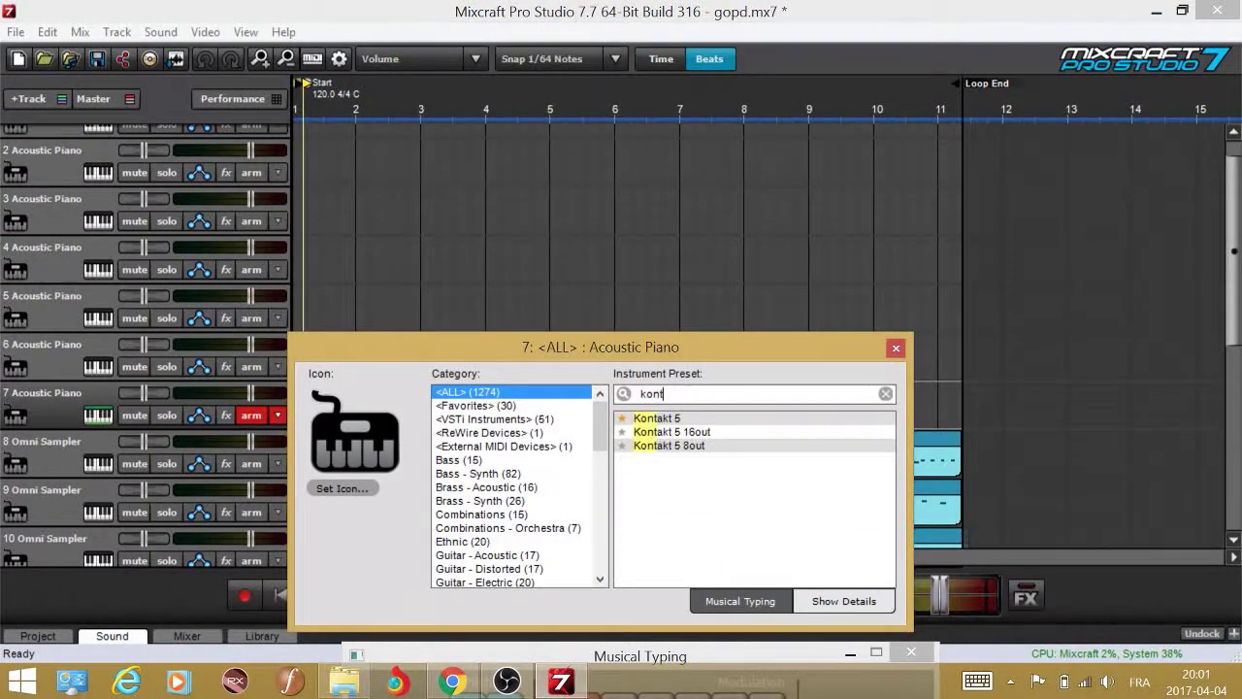
pyautogui.click(676, 418)
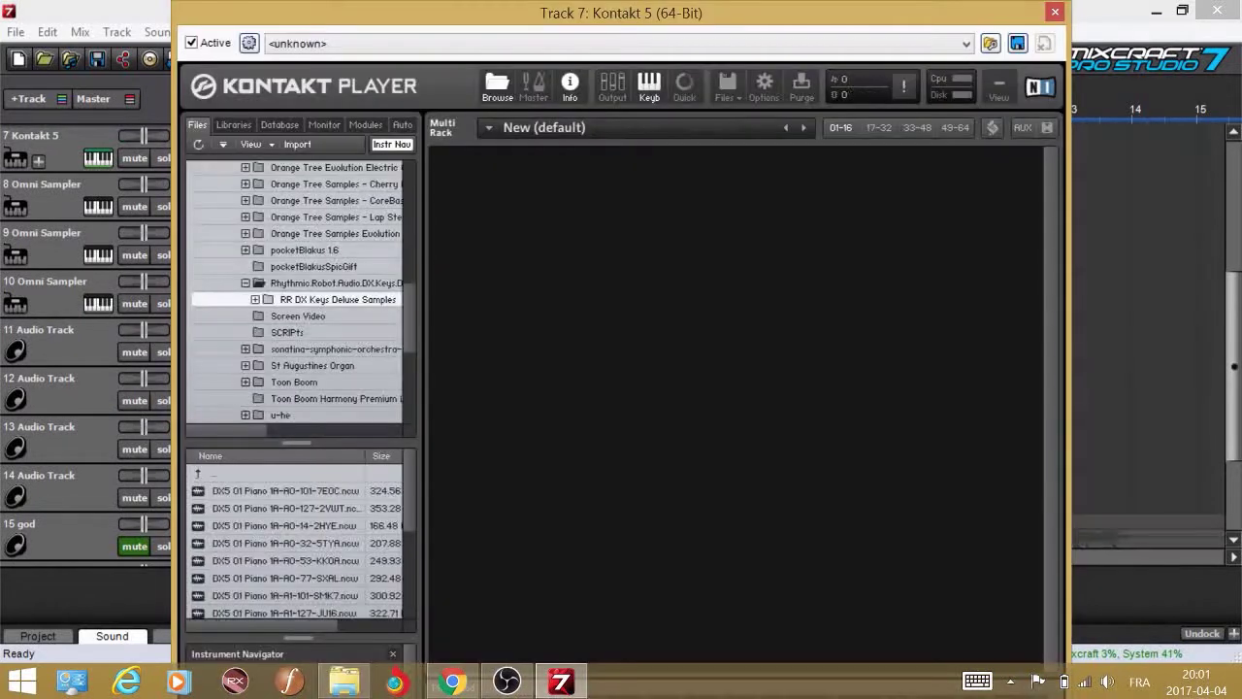
pyautogui.doubleClick(286, 508)
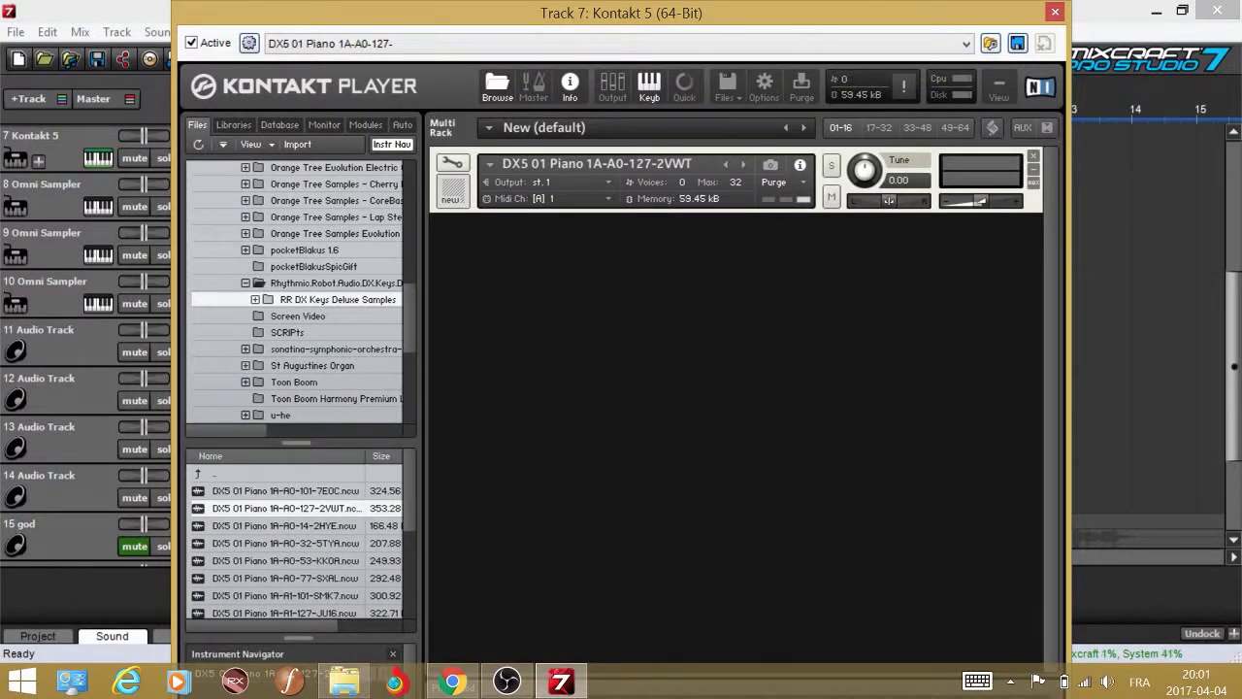
pyautogui.click(1055, 12)
pyautogui.click(901, 342)
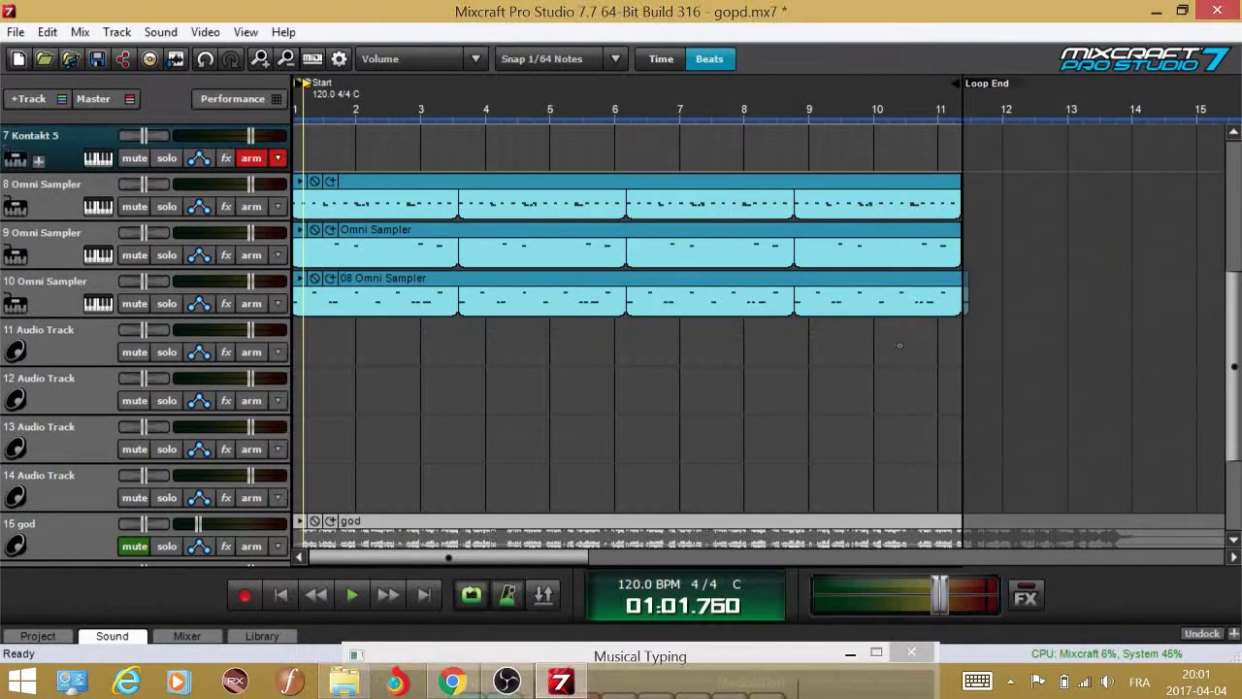
# - Play back the drum loop and try recording a Kontakt 5 melody take on track 7, starting just after measure 10
pyautogui.scroll(2, 757, 340)
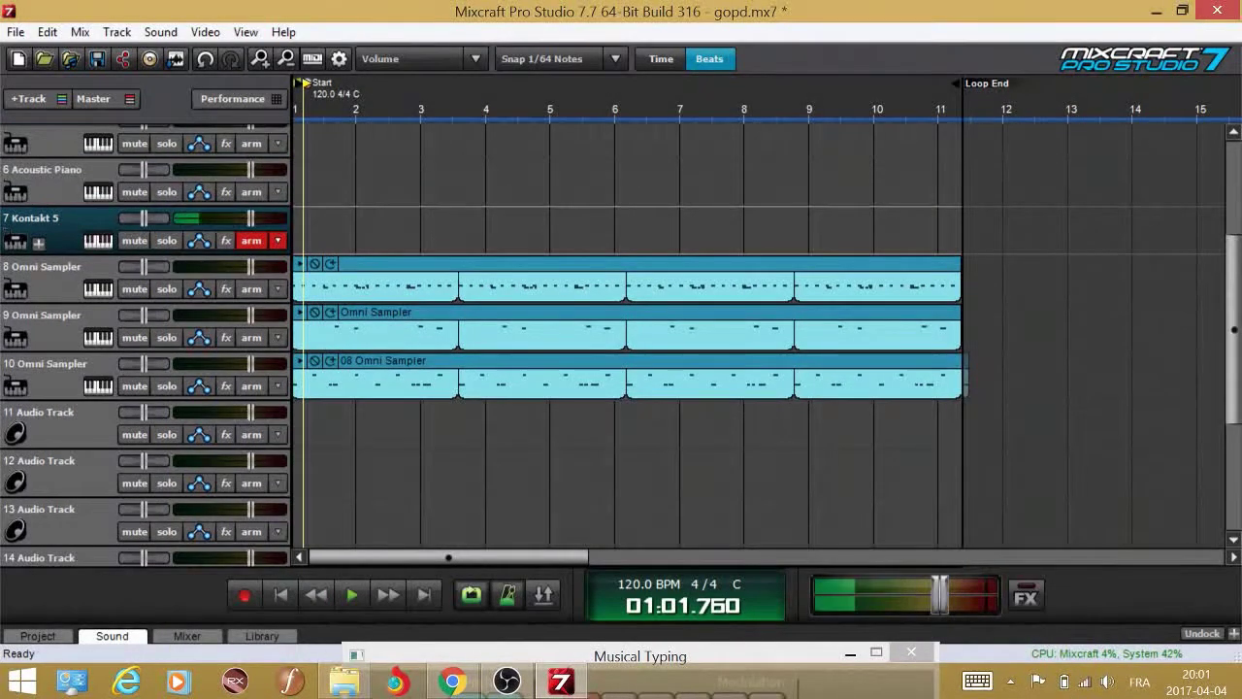
pyautogui.scroll(2, 757, 340)
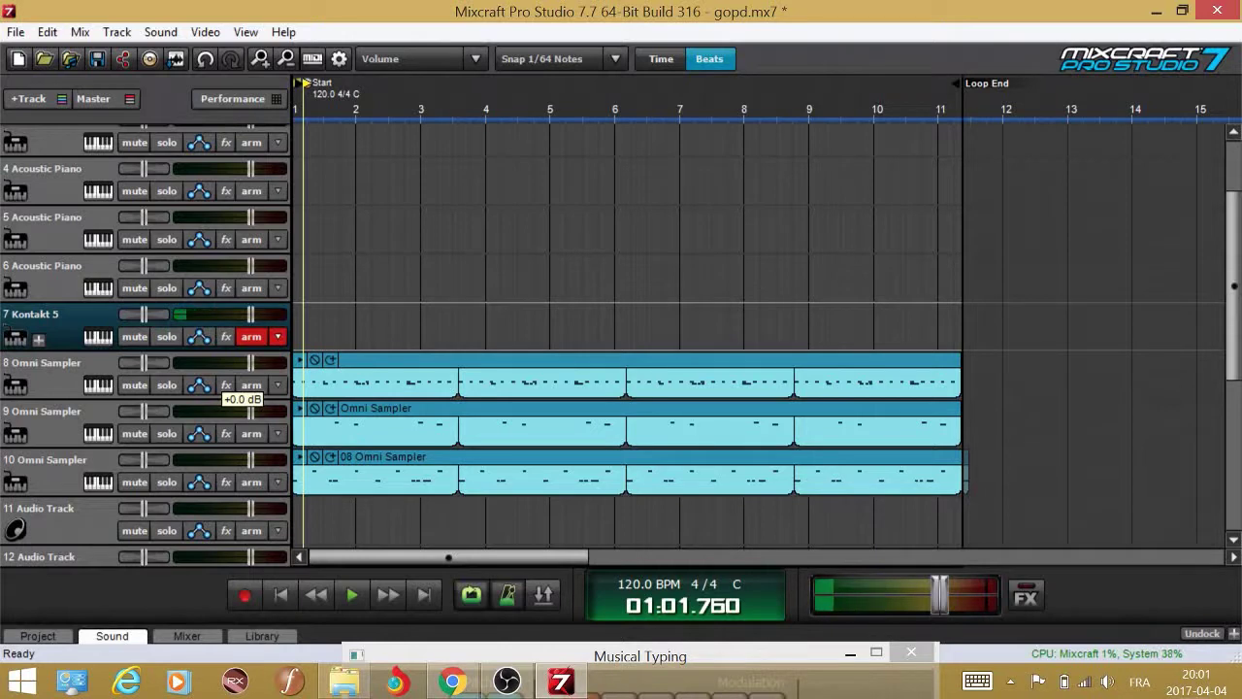
pyautogui.press('space')
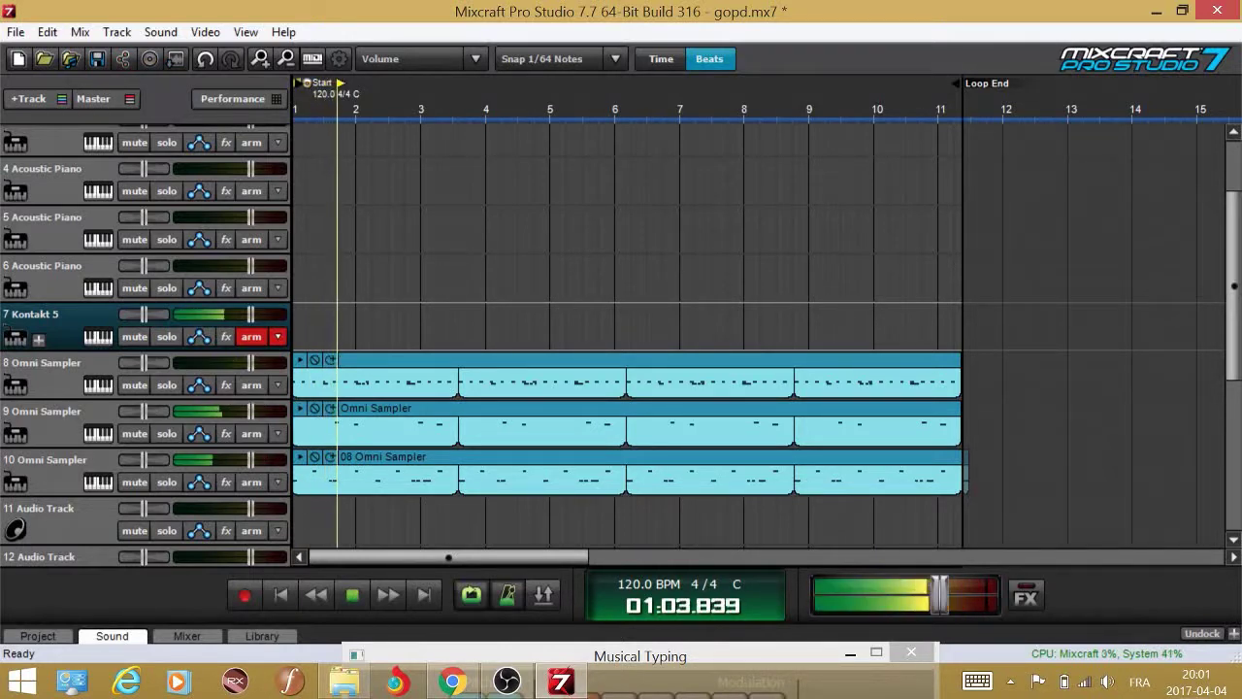
pyautogui.click(887, 326)
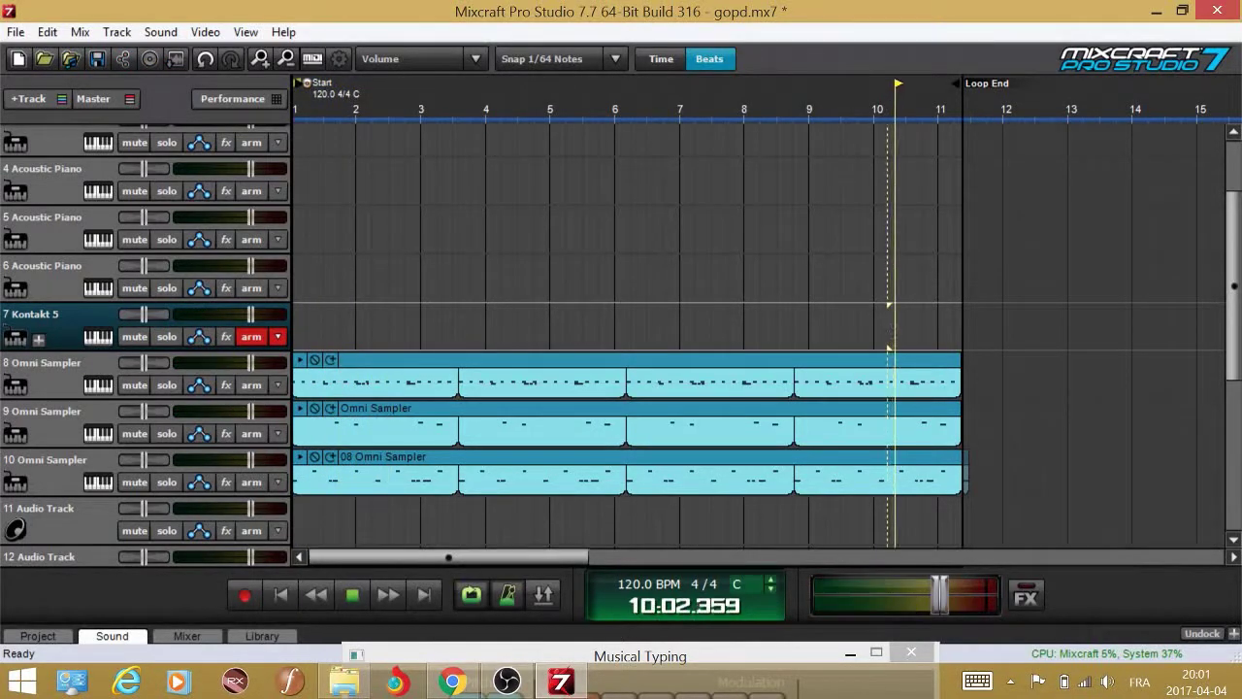
pyautogui.press('r')
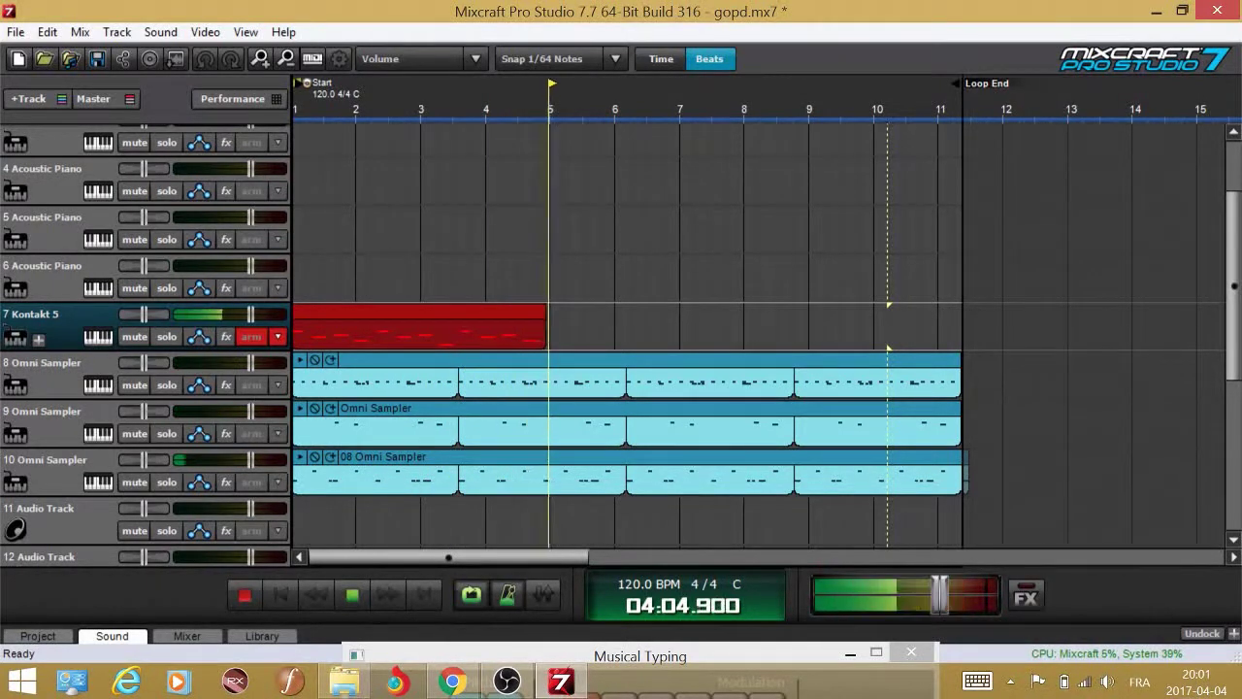
pyautogui.press('space')
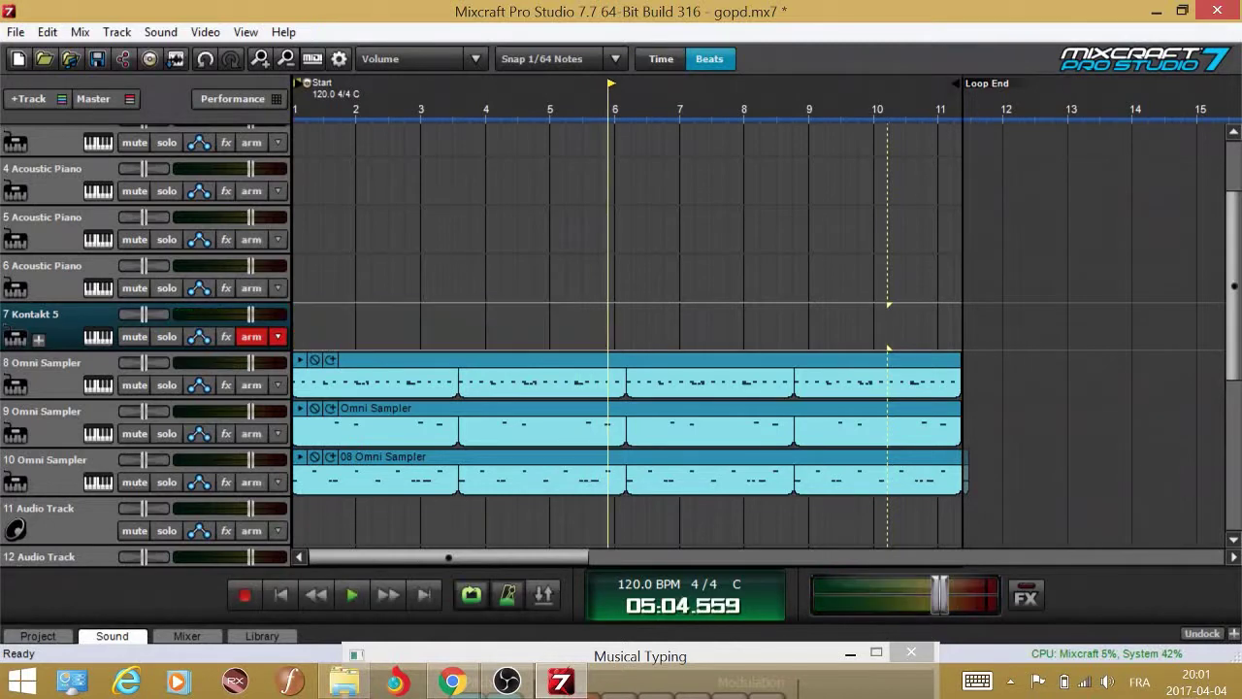
# - Try two more Kontakt 5 melody takes on track 7, starting just before measure 10, and undo each one
pyautogui.click(864, 328)
pyautogui.press('r')
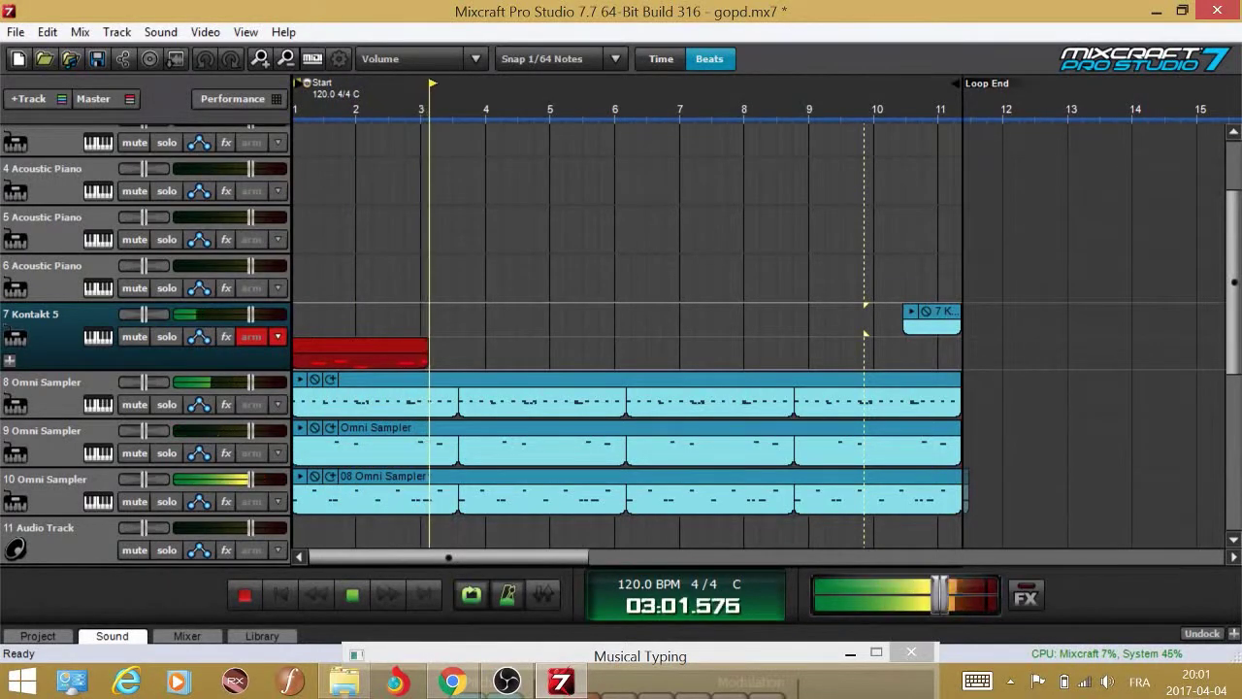
pyautogui.press('space')
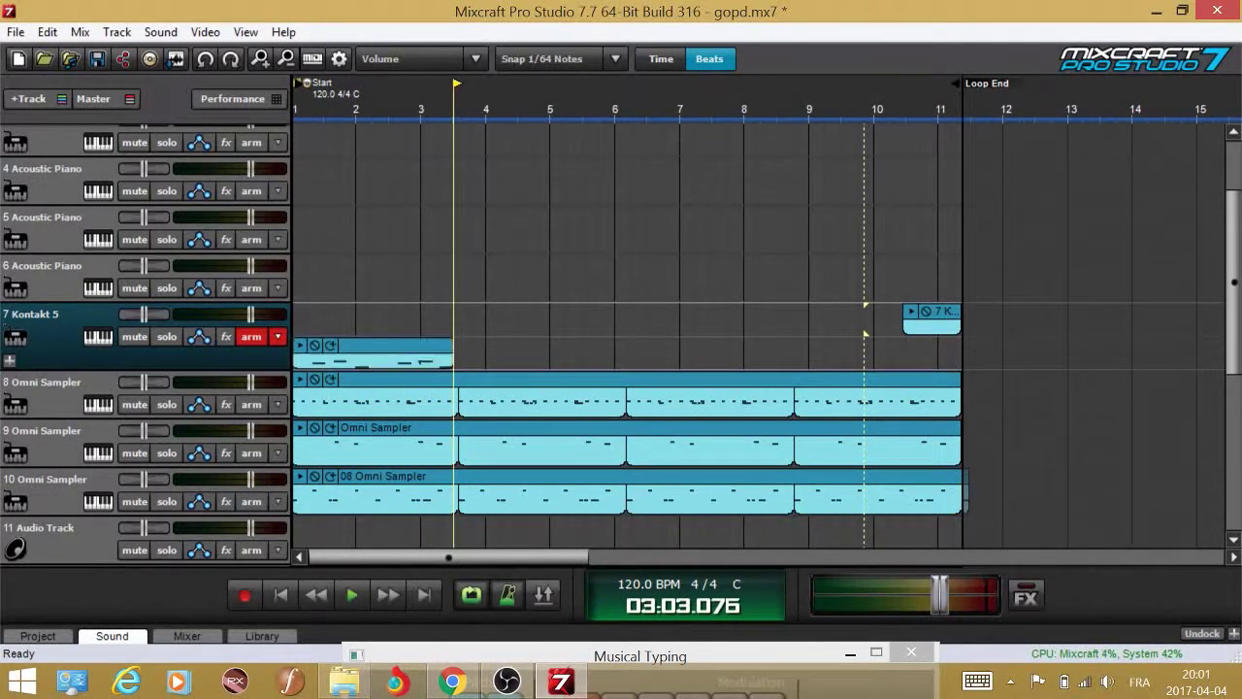
pyautogui.hotkey('ctrl', 'z')
pyautogui.click(869, 327)
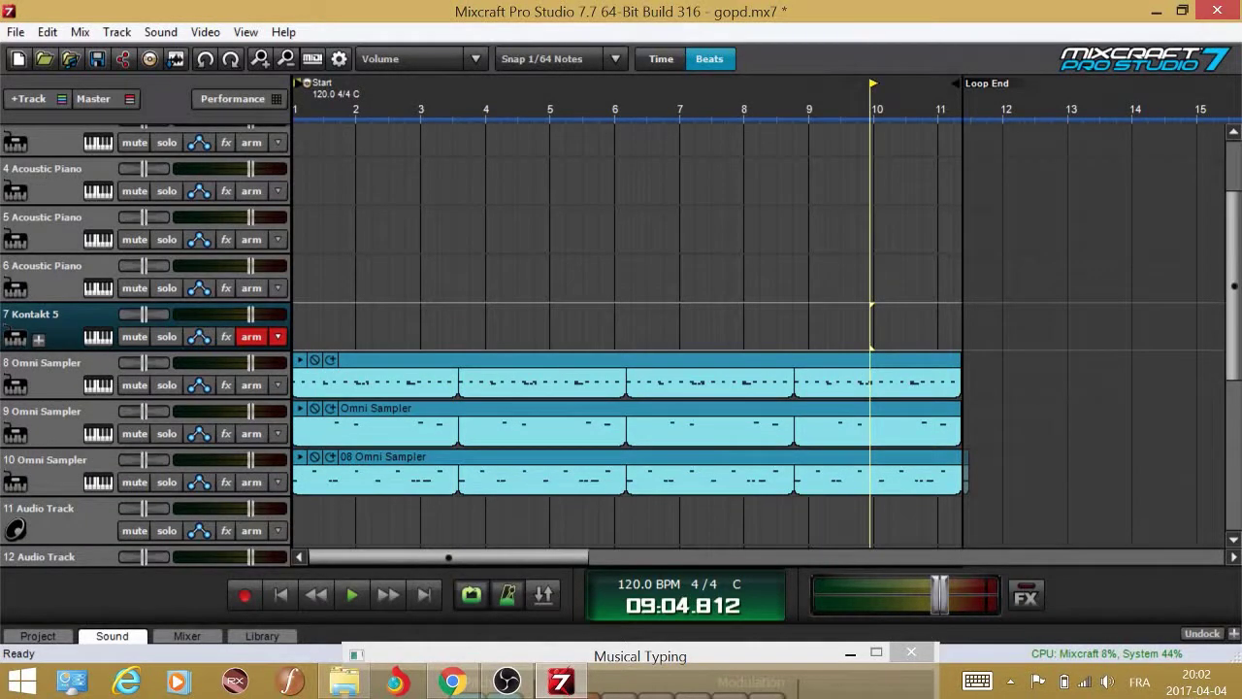
pyautogui.press('r')
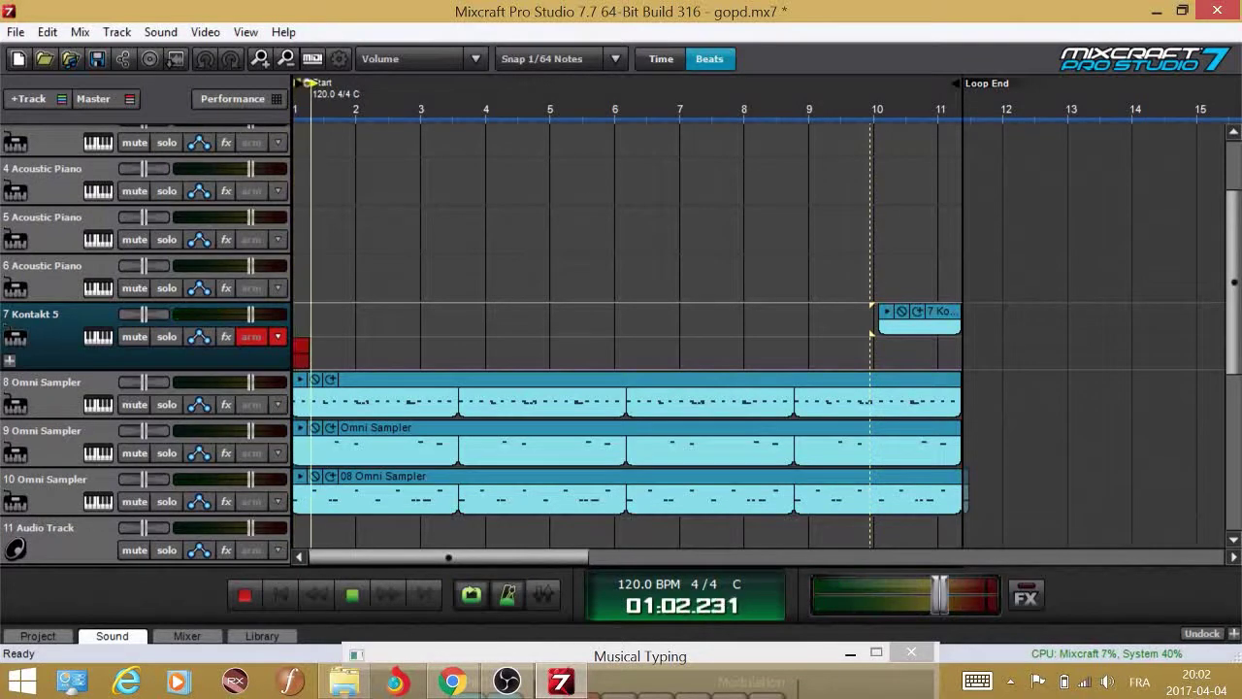
pyautogui.press('space')
pyautogui.hotkey('ctrl', 'z')
# - Record another Kontakt 5 melody take on track 7 and delete it
pyautogui.press('r')
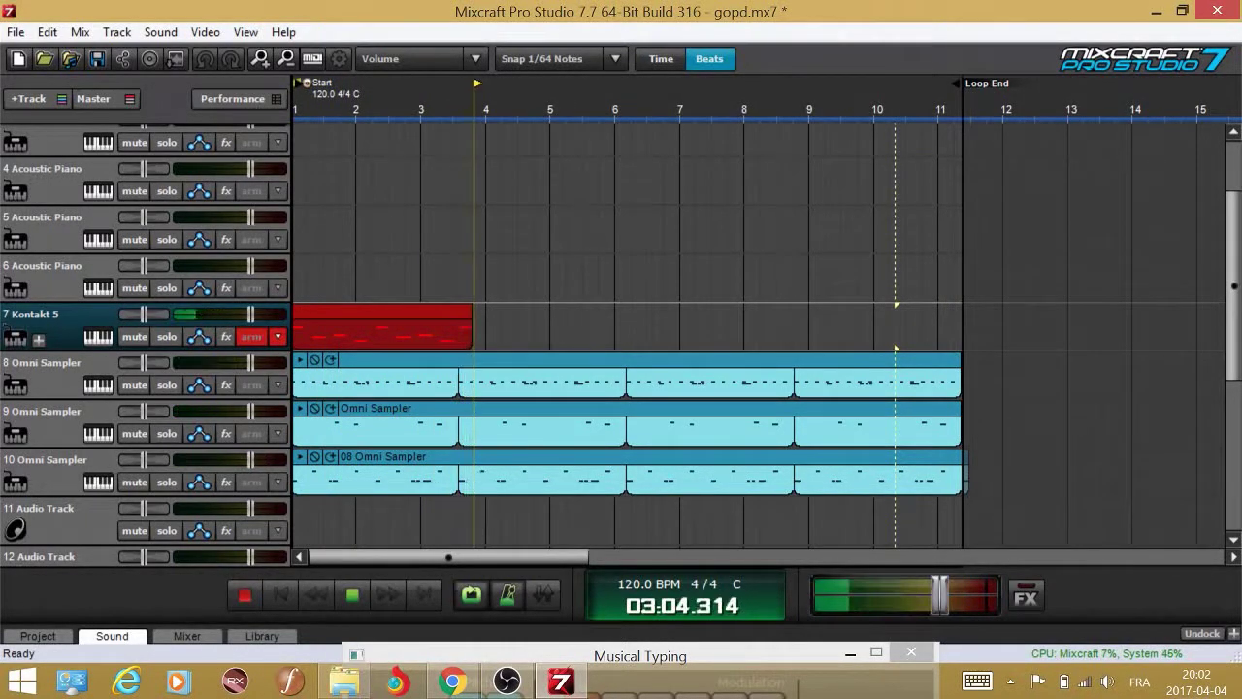
pyautogui.press('space')
pyautogui.press('Delete')
# - Record the Kontakt 5 melody on track 7 over the first two drum loop repeats, and remove the short leftover clip at the loop end
pyautogui.click(910, 326)
pyautogui.press('r')
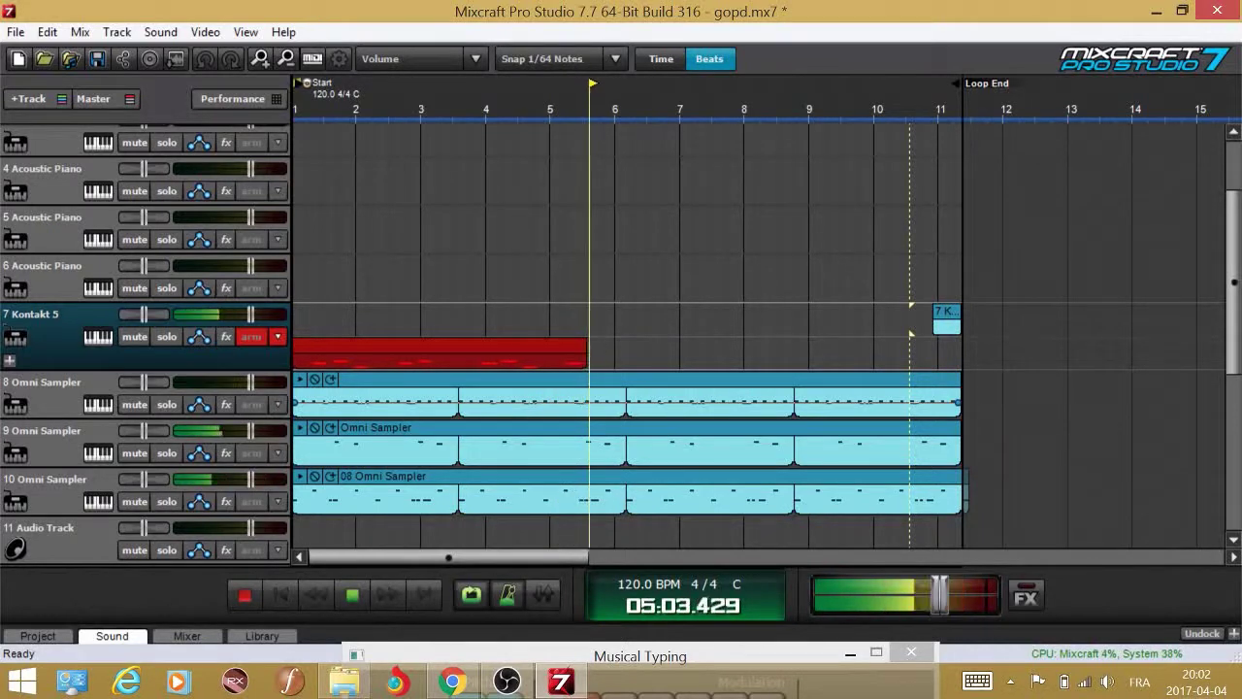
pyautogui.press('space')
pyautogui.click(950, 319)
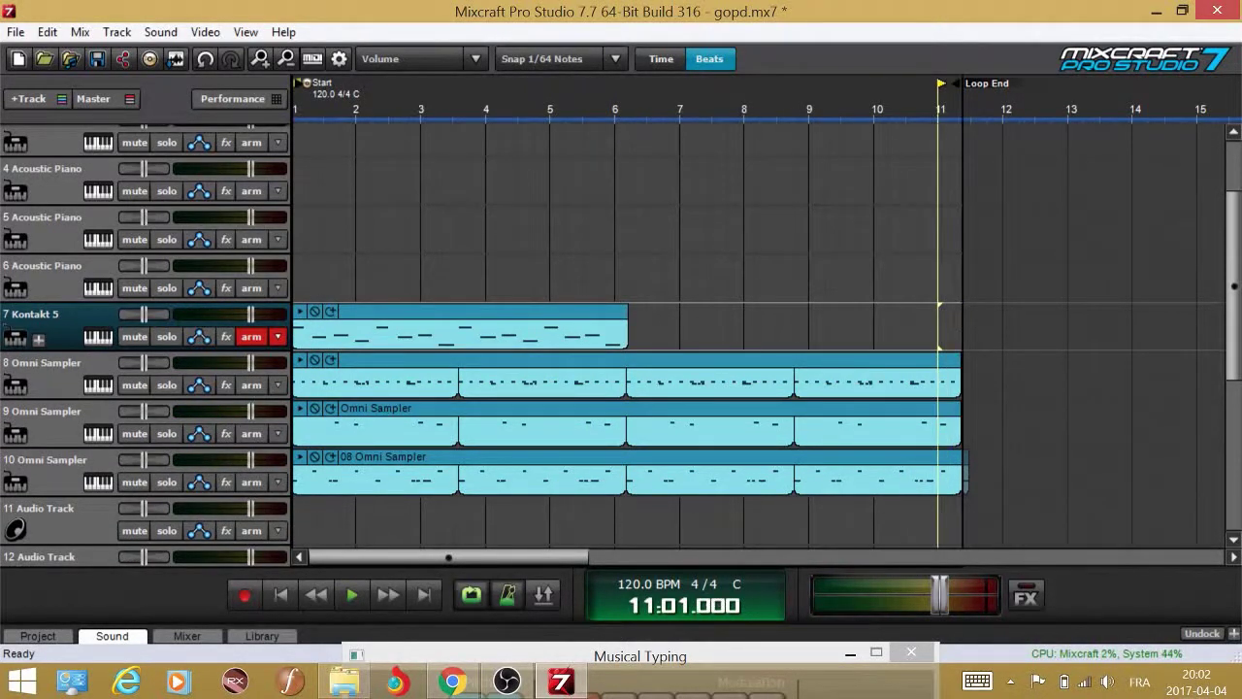
pyautogui.scroll(-2, 757, 330)
pyautogui.scroll(2, 757, 330)
pyautogui.scroll(-2, 757, 330)
pyautogui.scroll(6, 757, 330)
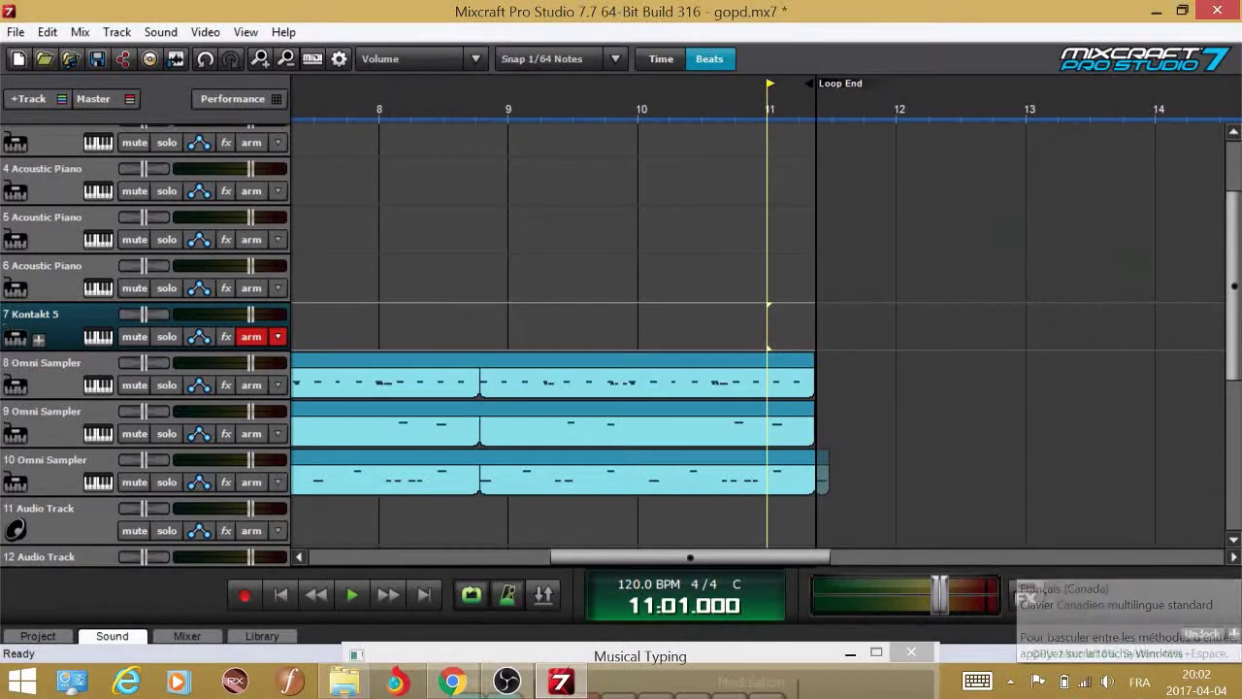
# - Split the Kontakt 5 melody clip on track 7 at 6:01.750, where the second drum repeat ends, and delete the leftover piece
pyautogui.scroll(1, 757, 330)
pyautogui.moveTo(674, 558); pyautogui.dragTo(335, 558)
pyautogui.click(1122, 314)
pyautogui.click(1126, 322)
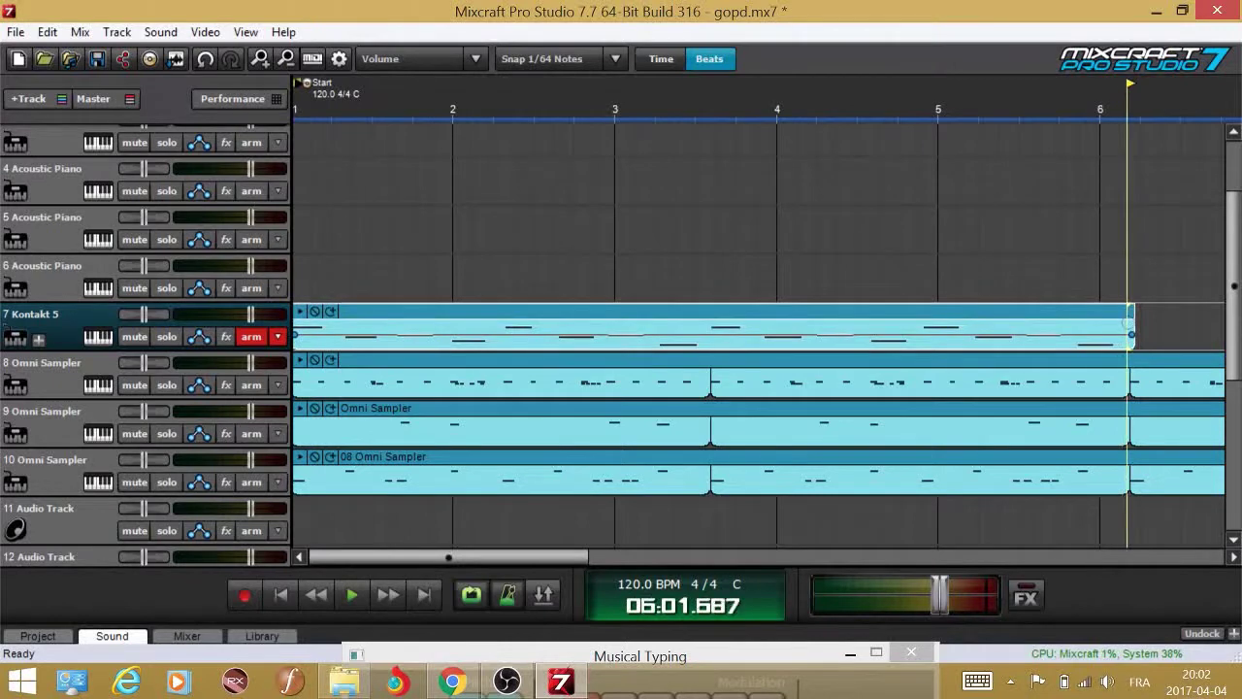
pyautogui.scroll(4, 1126, 321)
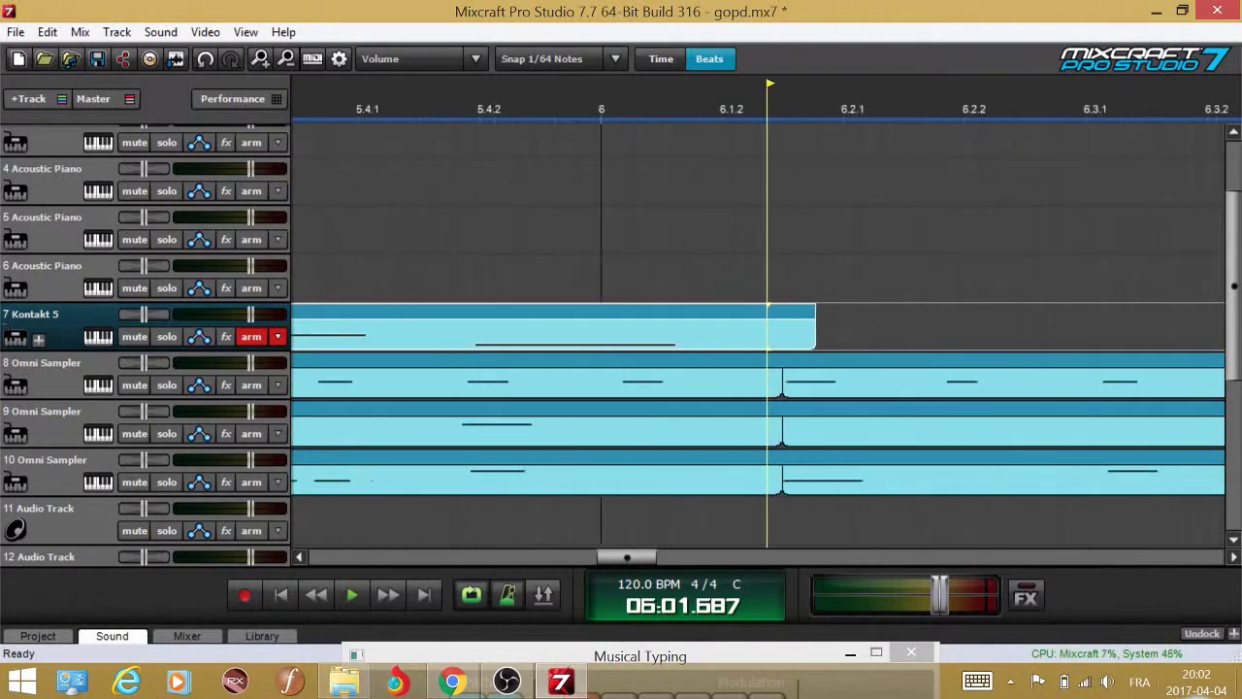
pyautogui.press('Right')
pyautogui.hotkey('ctrl', 't')
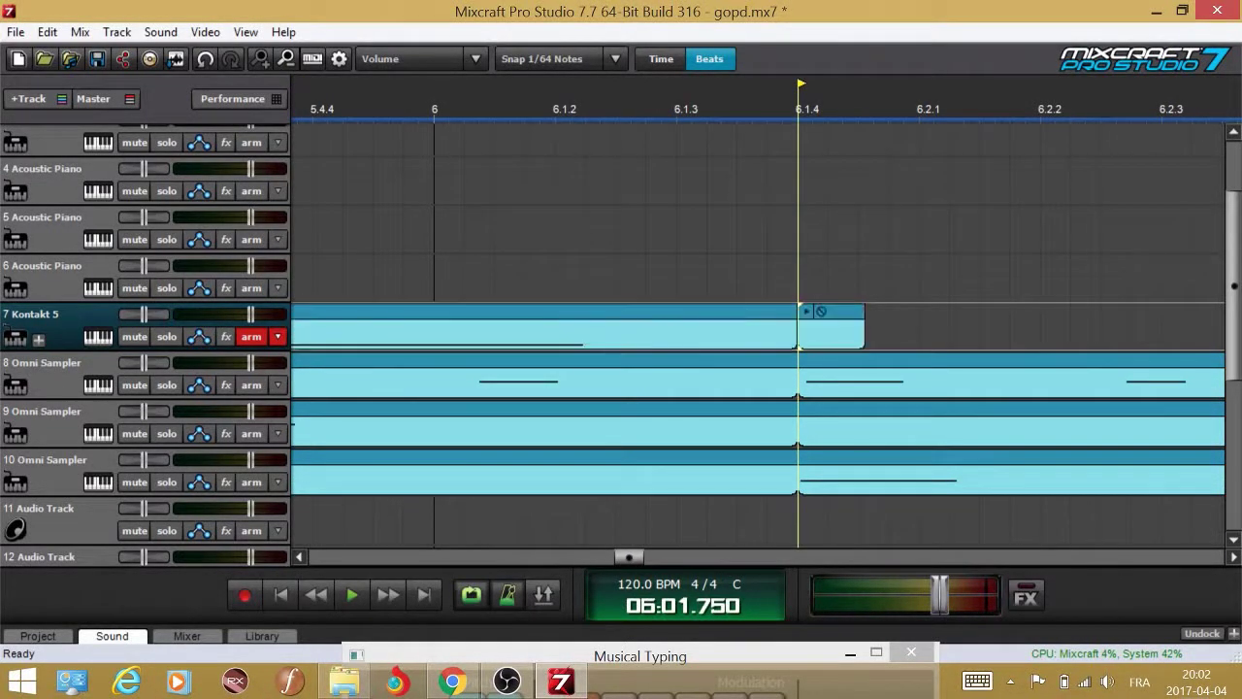
pyautogui.press('Right')
pyautogui.press('Delete')
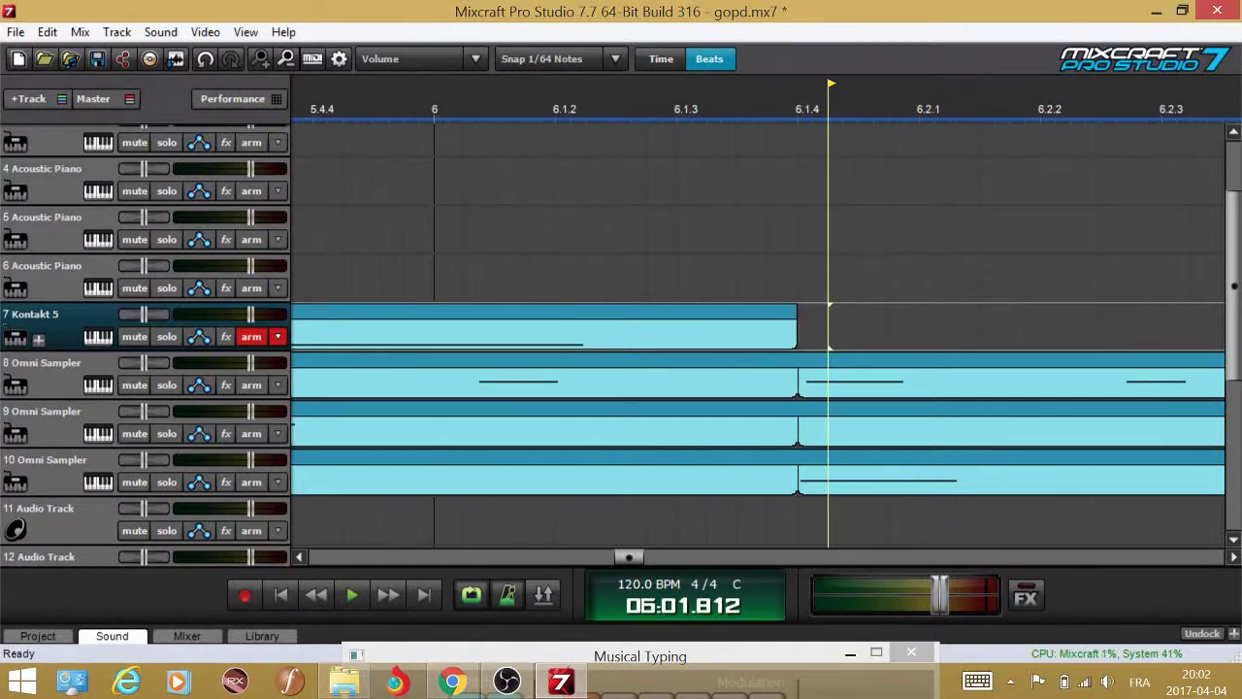
# - Loop the trimmed Kontakt 5 melody clip once more so it fills track 7 up to the loop end, and play the arrangement
pyautogui.scroll(-5, 829, 322)
pyautogui.doubleClick(423, 439)
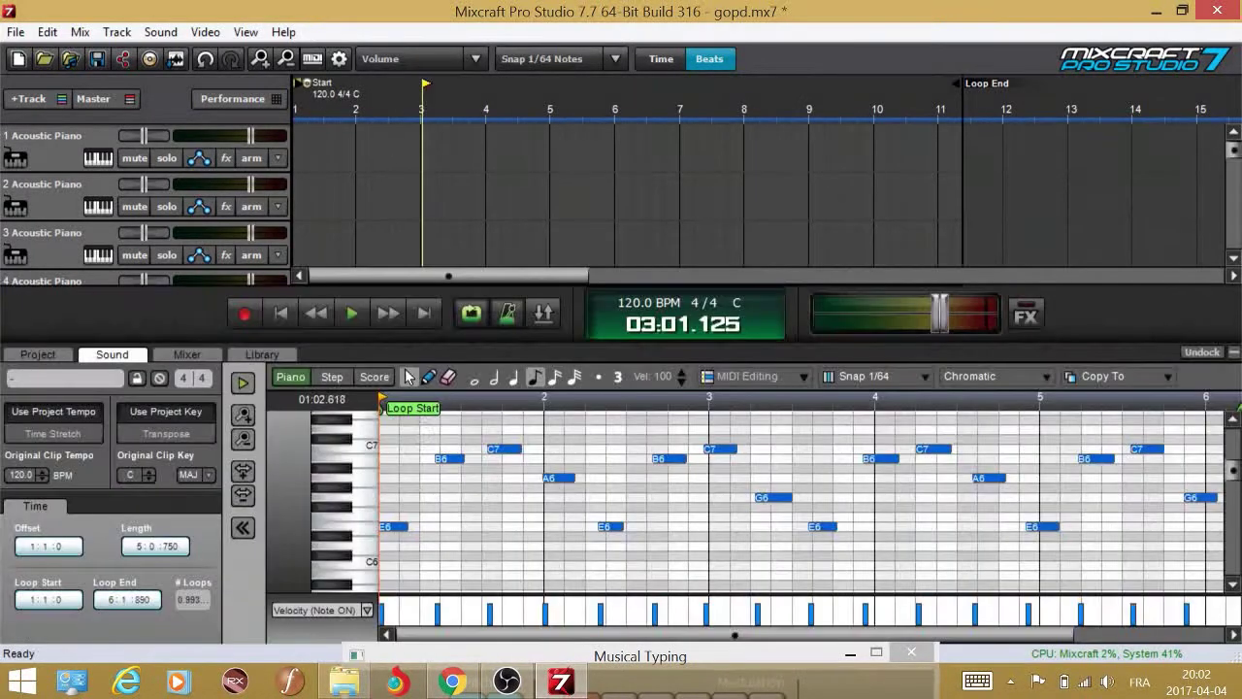
pyautogui.click(1235, 352)
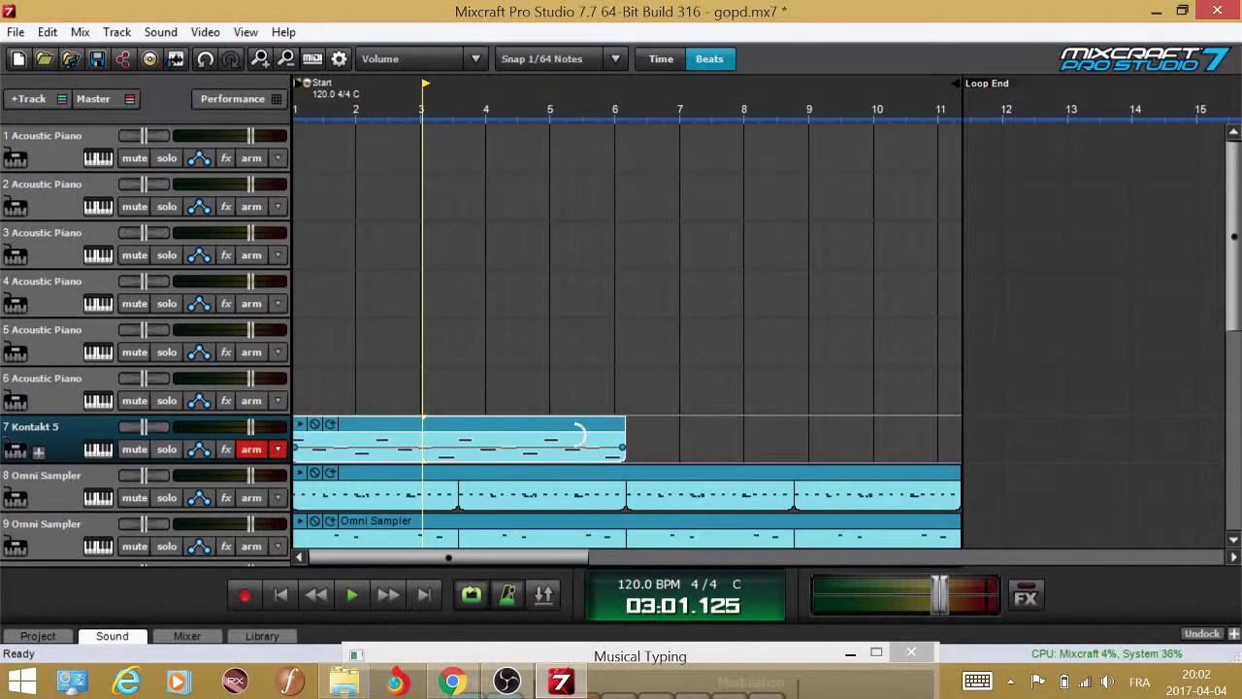
pyautogui.rightClick(570, 436)
pyautogui.click(602, 370)
pyautogui.click(331, 424)
pyautogui.press('space')
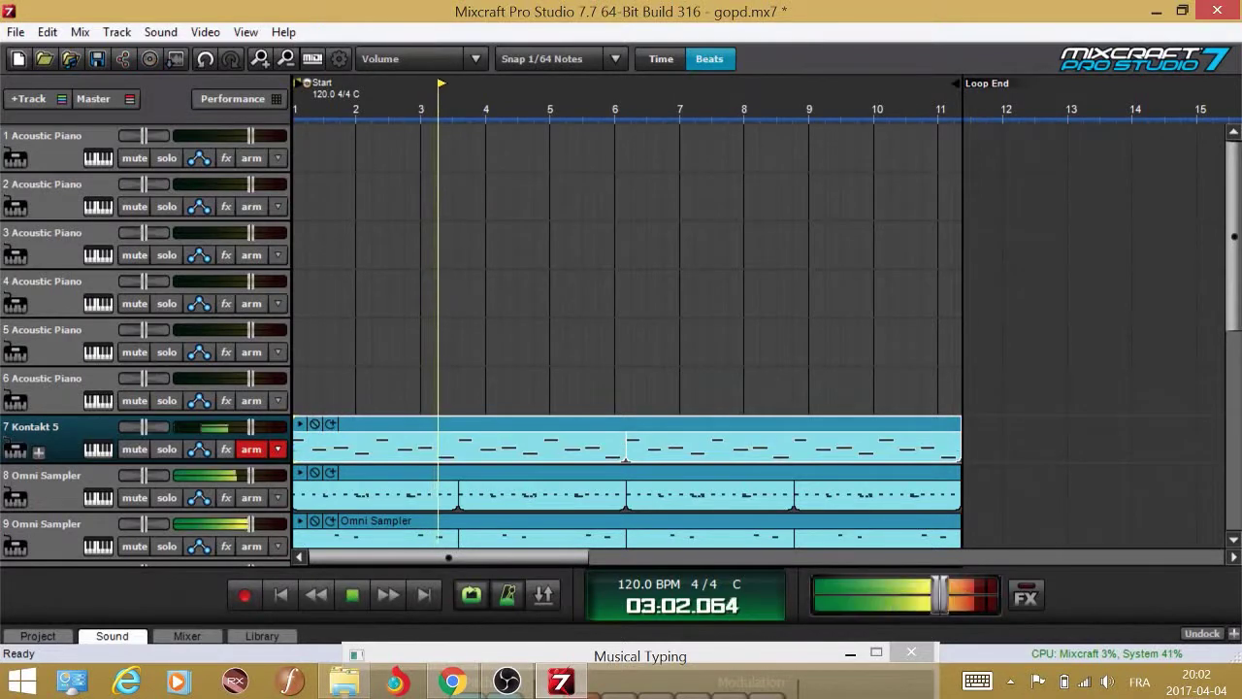
# - Duplicate the Kontakt 5 track, delete the melody clips from the track 7 copy, and disarm track 8
pyautogui.rightClick(62, 449)
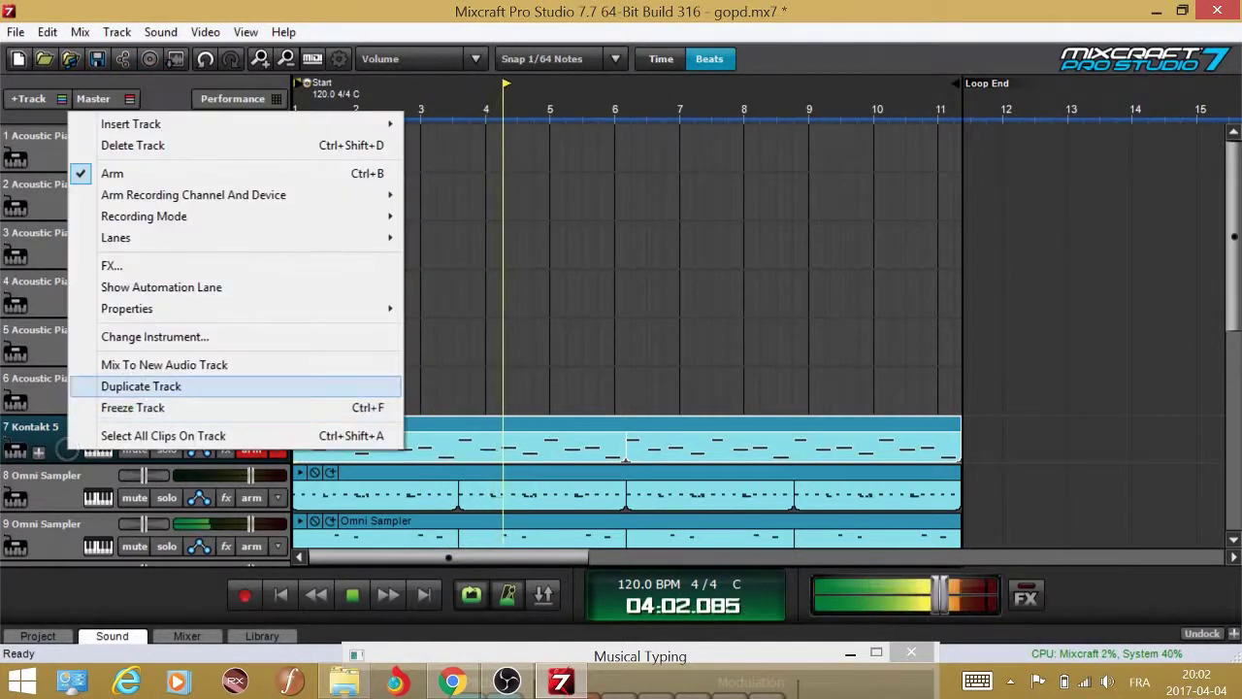
pyautogui.click(145, 385)
pyautogui.click(651, 142)
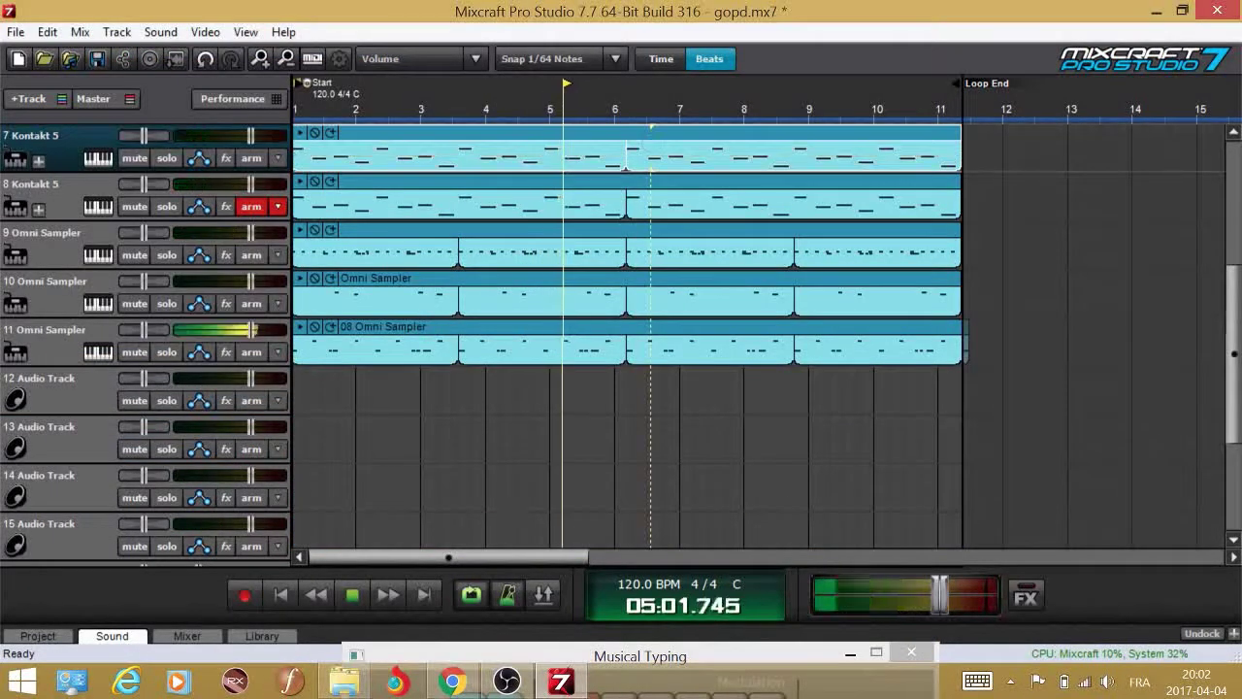
pyautogui.scroll(3, 651, 143)
pyautogui.press('Delete')
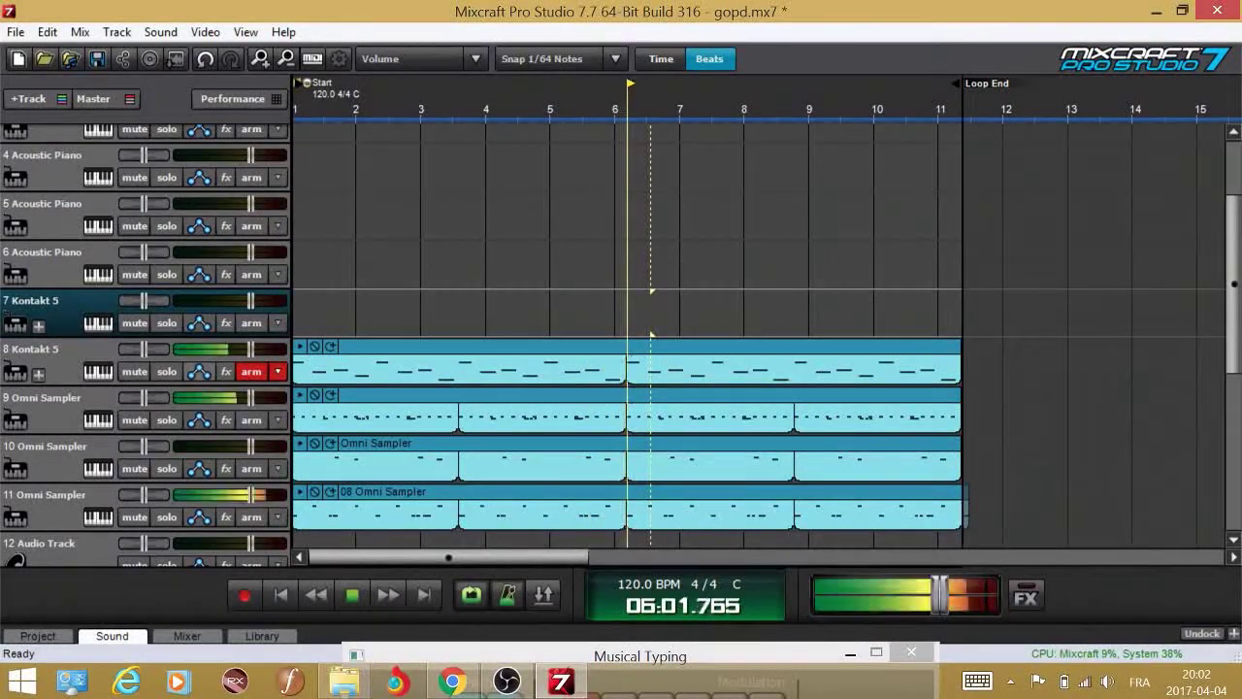
pyautogui.click(251, 372)
# - Add Acoustica Delay to the track 8 melody with a 979 ms delay and pan at 55
pyautogui.click(225, 371)
pyautogui.click(517, 399)
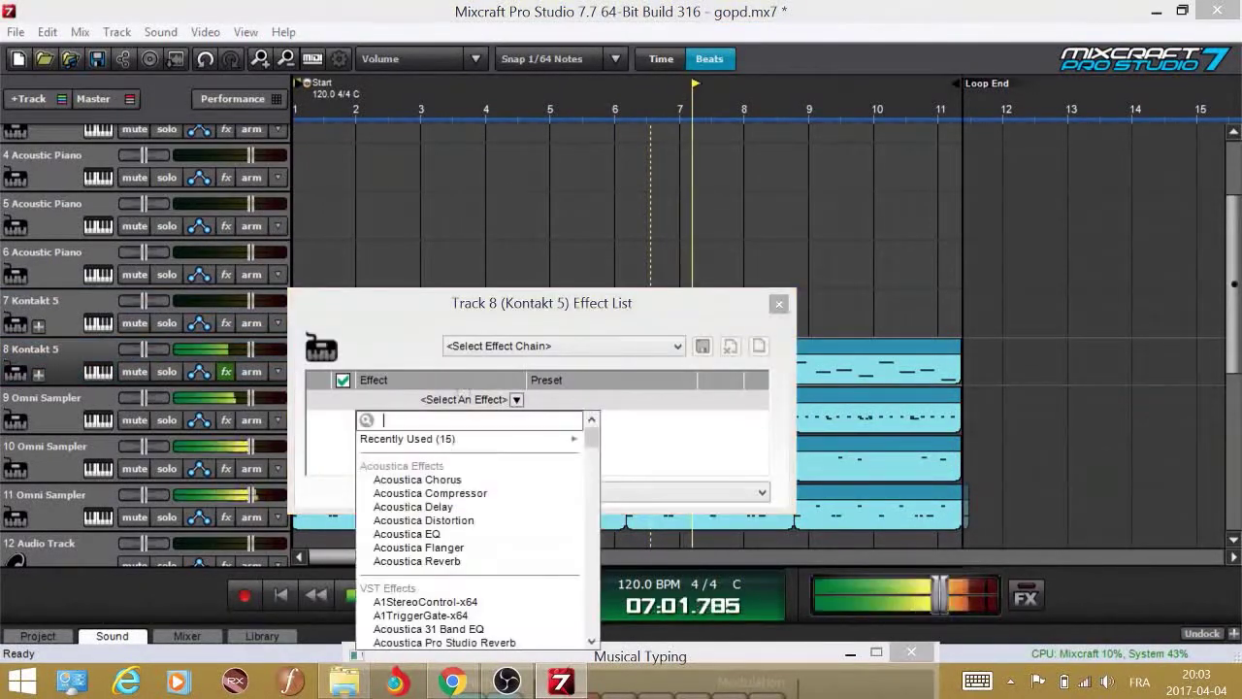
pyautogui.write('del')
pyautogui.click(445, 439)
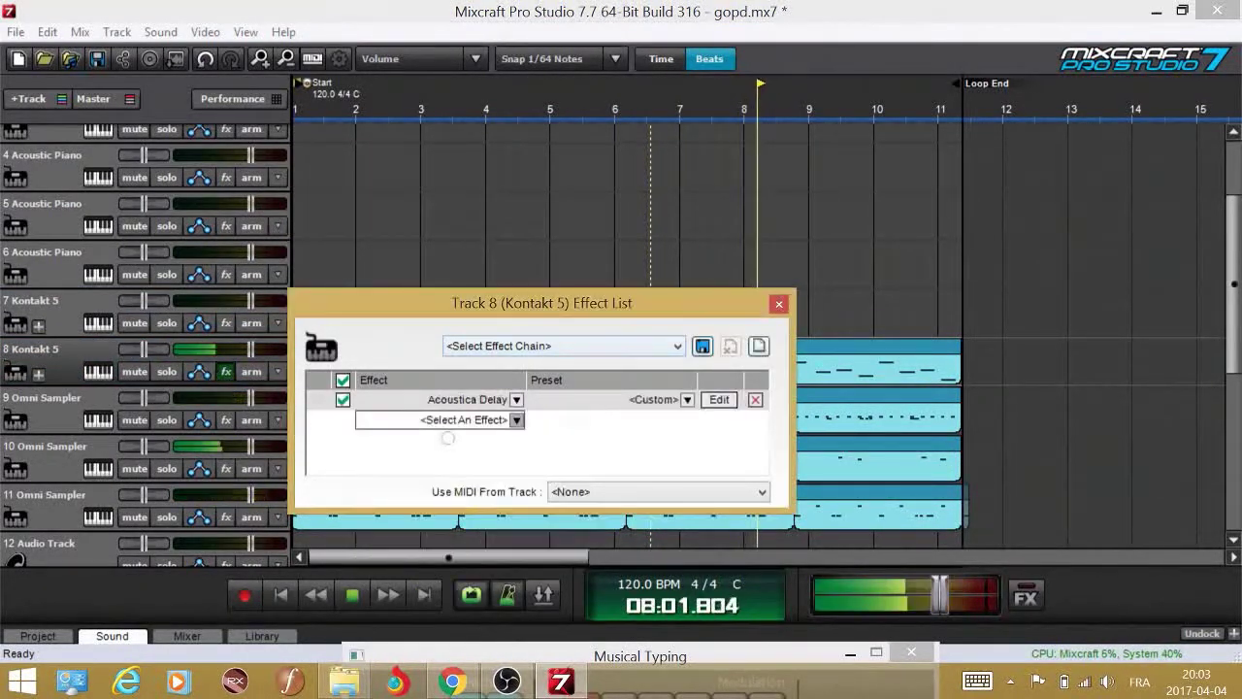
pyautogui.click(718, 399)
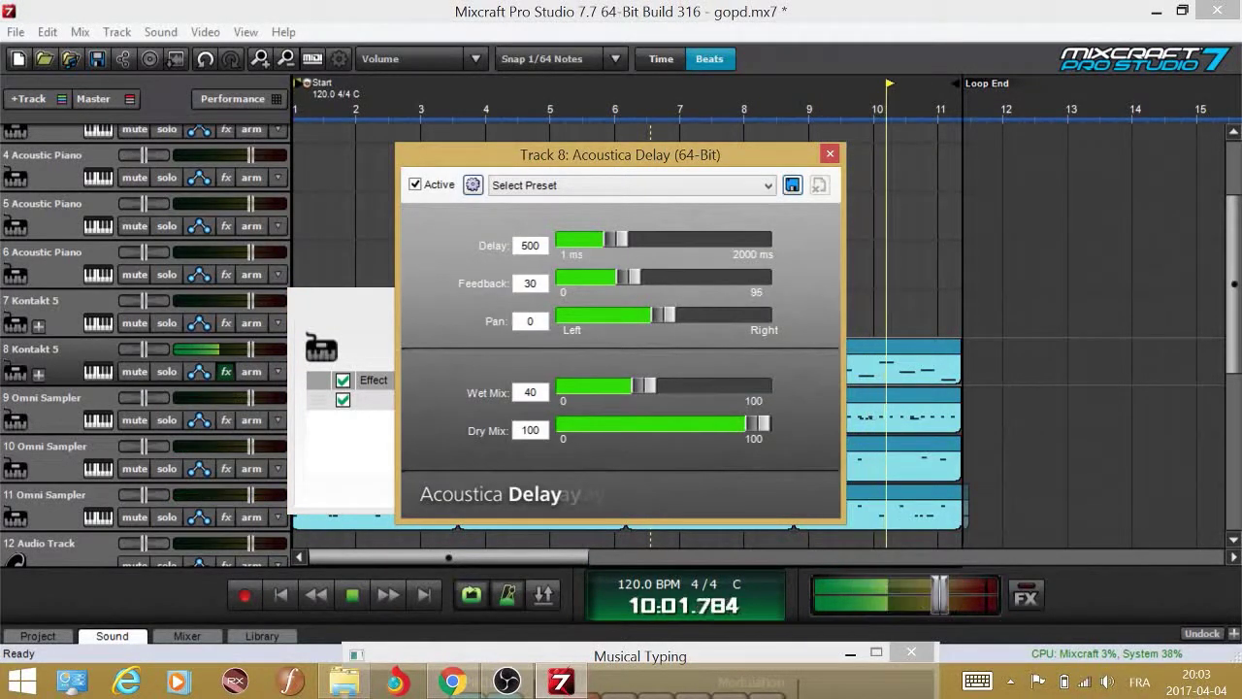
pyautogui.moveTo(616, 240); pyautogui.dragTo(668, 239)
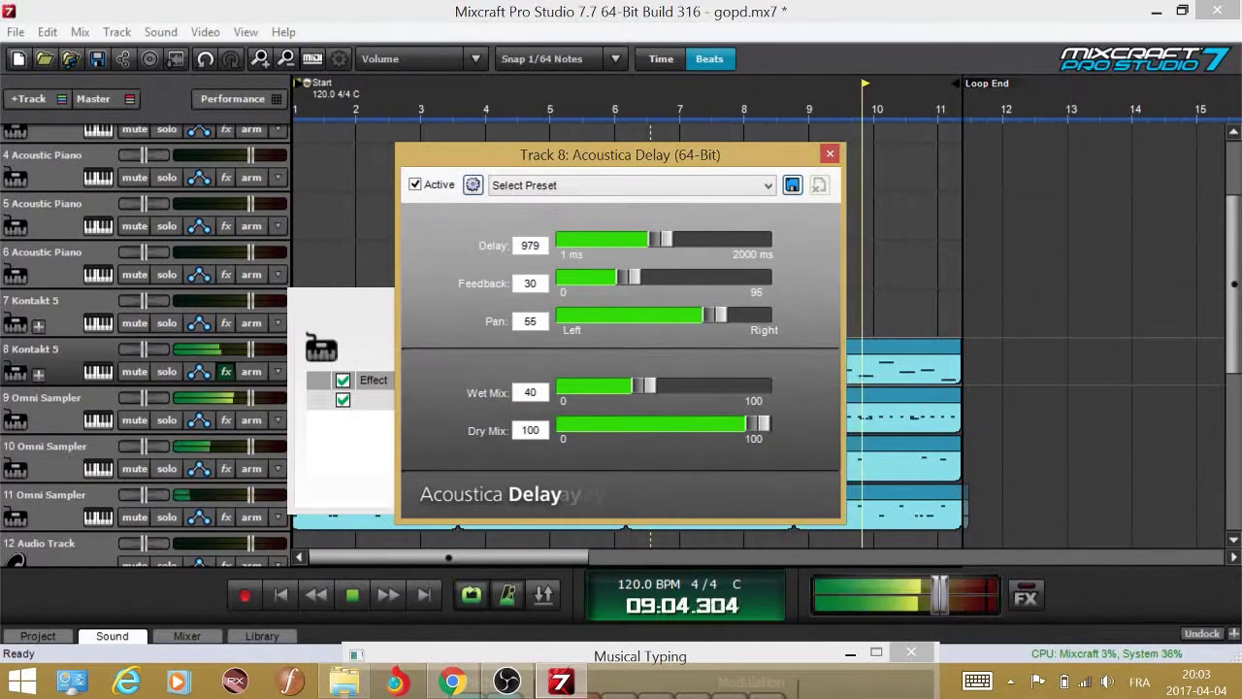
pyautogui.click(831, 153)
# - Add RubberFilter to track 8 with the left channel's upper frequency at 7244.9 Hz, and save the project
pyautogui.click(517, 419)
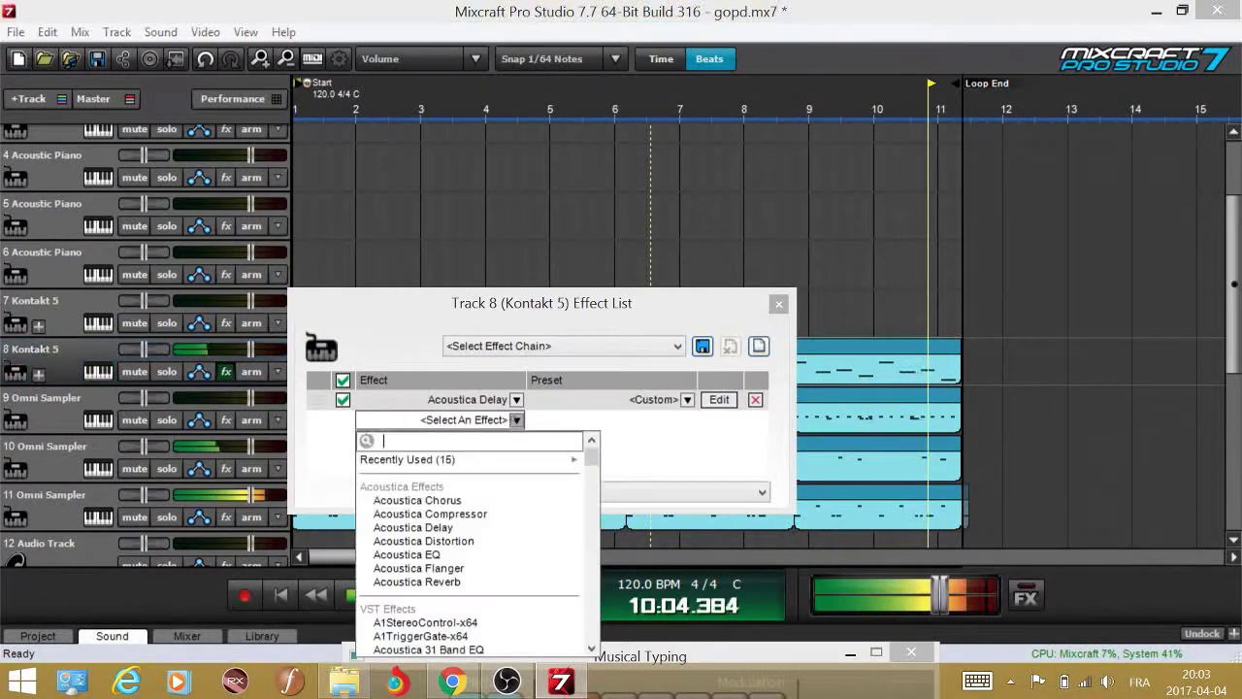
pyautogui.write('rub')
pyautogui.press('Down')
pyautogui.press('Return')
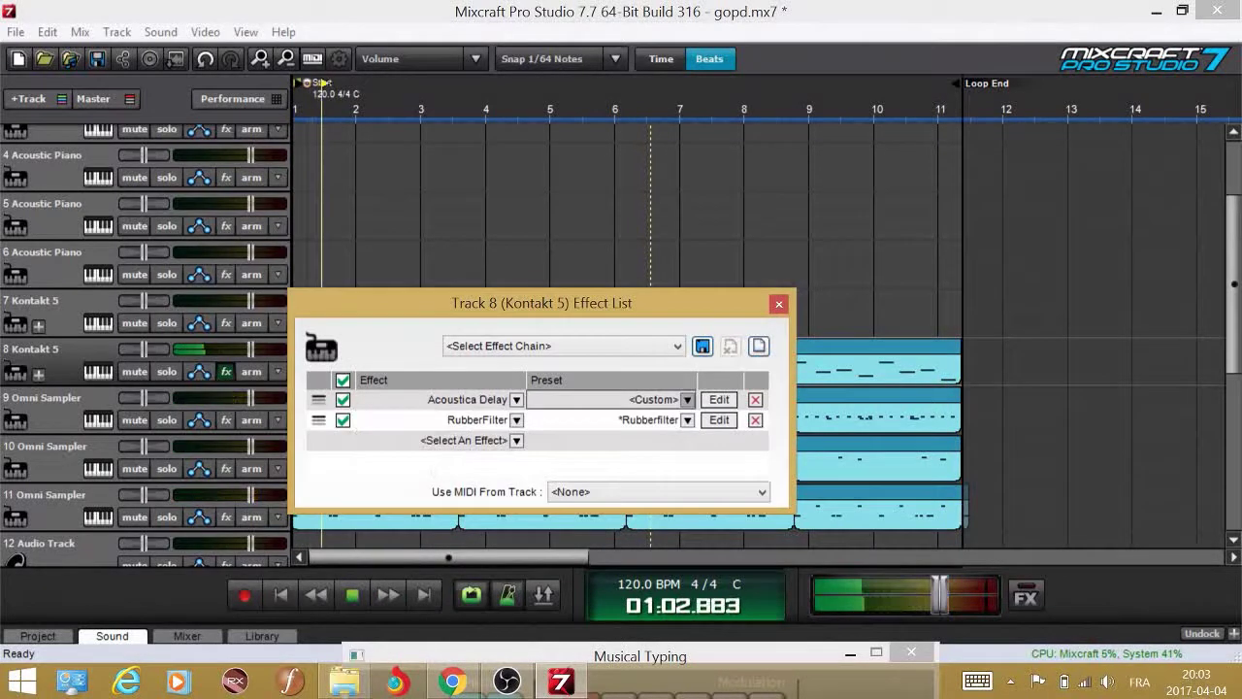
pyautogui.moveTo(536, 426); pyautogui.dragTo(535, 445)
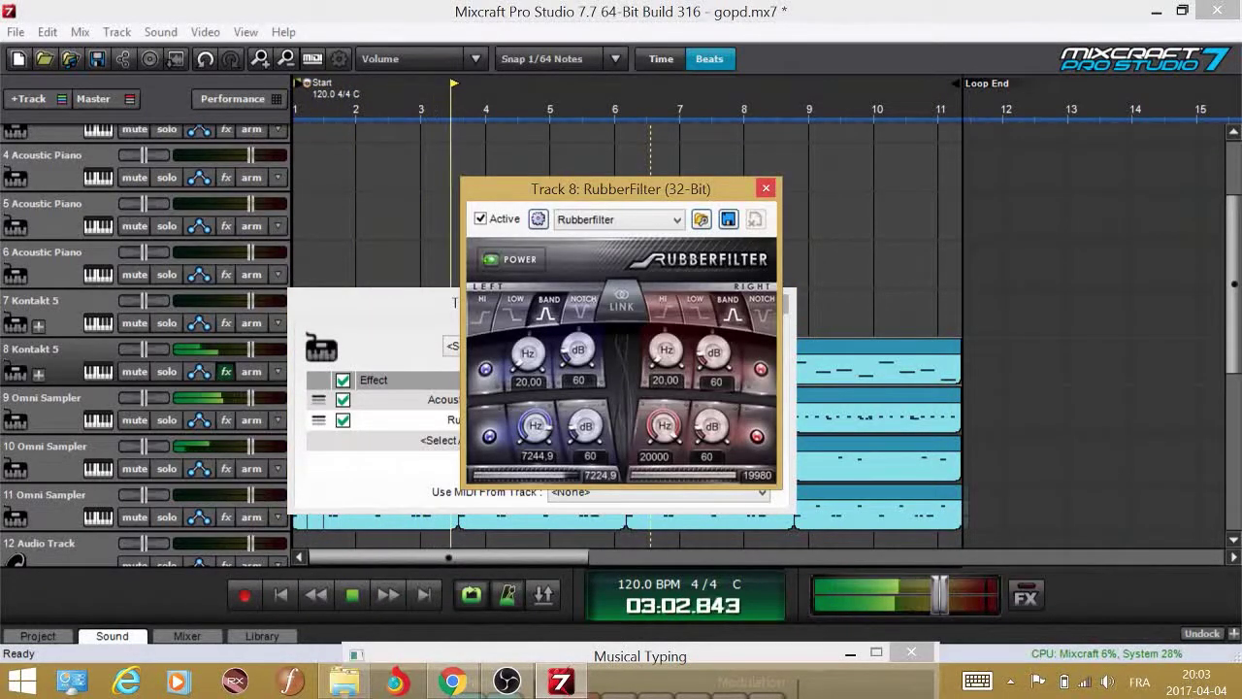
pyautogui.click(765, 189)
pyautogui.press('Escape')
pyautogui.hotkey('ctrl', 's')
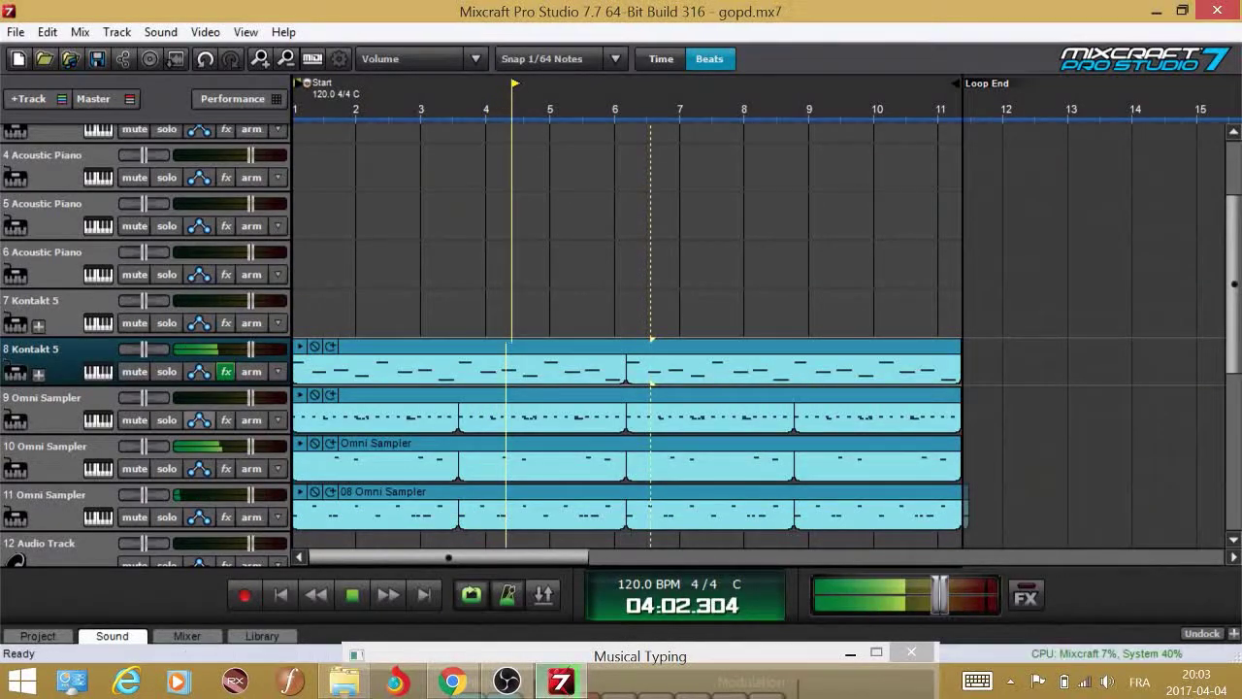
# - Arm track 7, reload Kontakt 5 as its instrument, and select the 808 preset
pyautogui.click(251, 324)
pyautogui.click(98, 323)
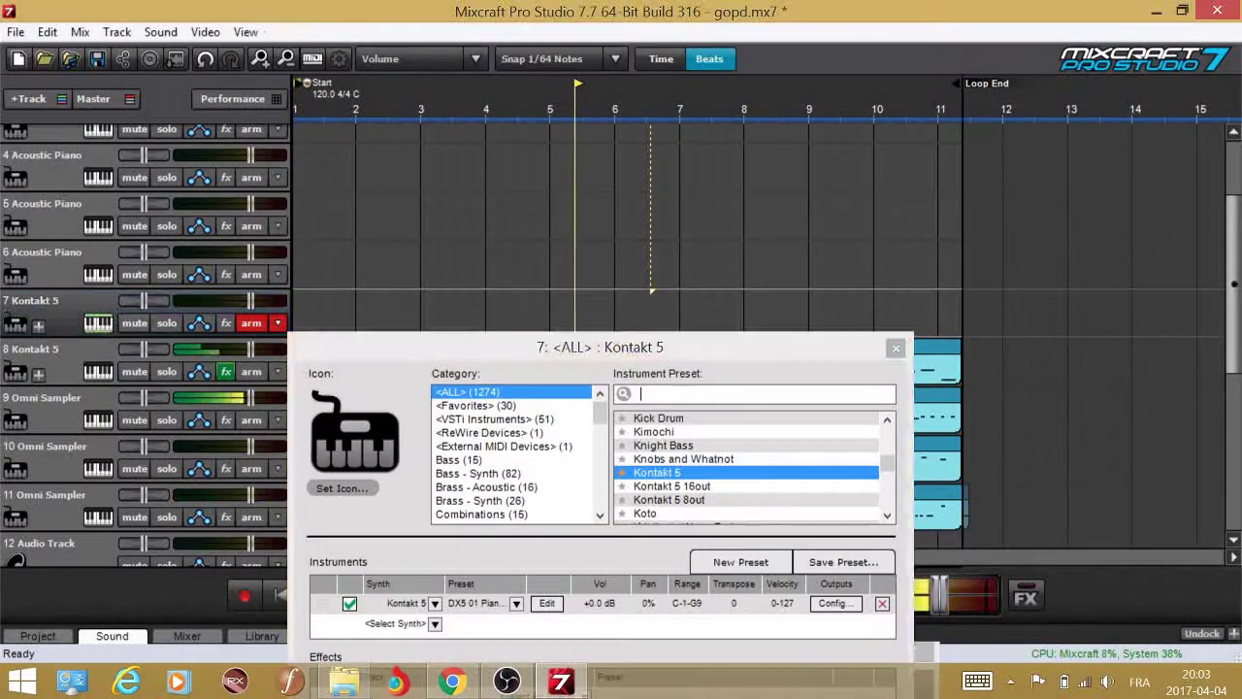
pyautogui.press('Escape')
pyautogui.click(98, 323)
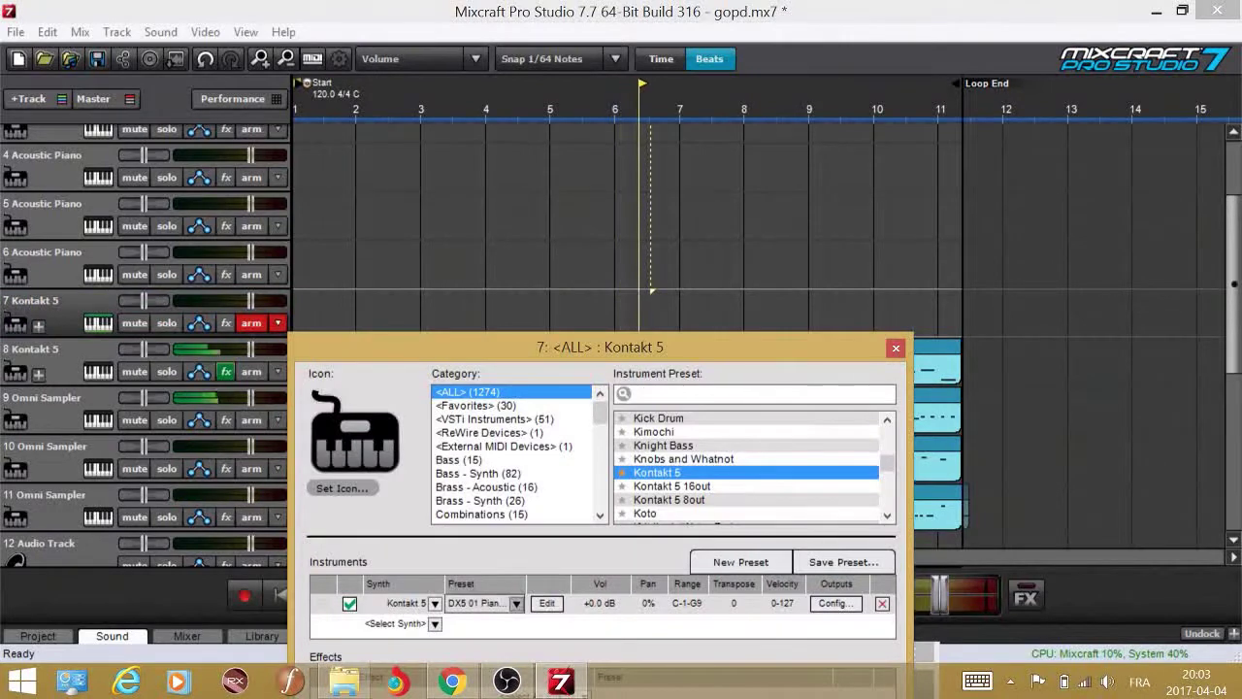
pyautogui.click(516, 603)
pyautogui.click(674, 396)
pyautogui.write('k')
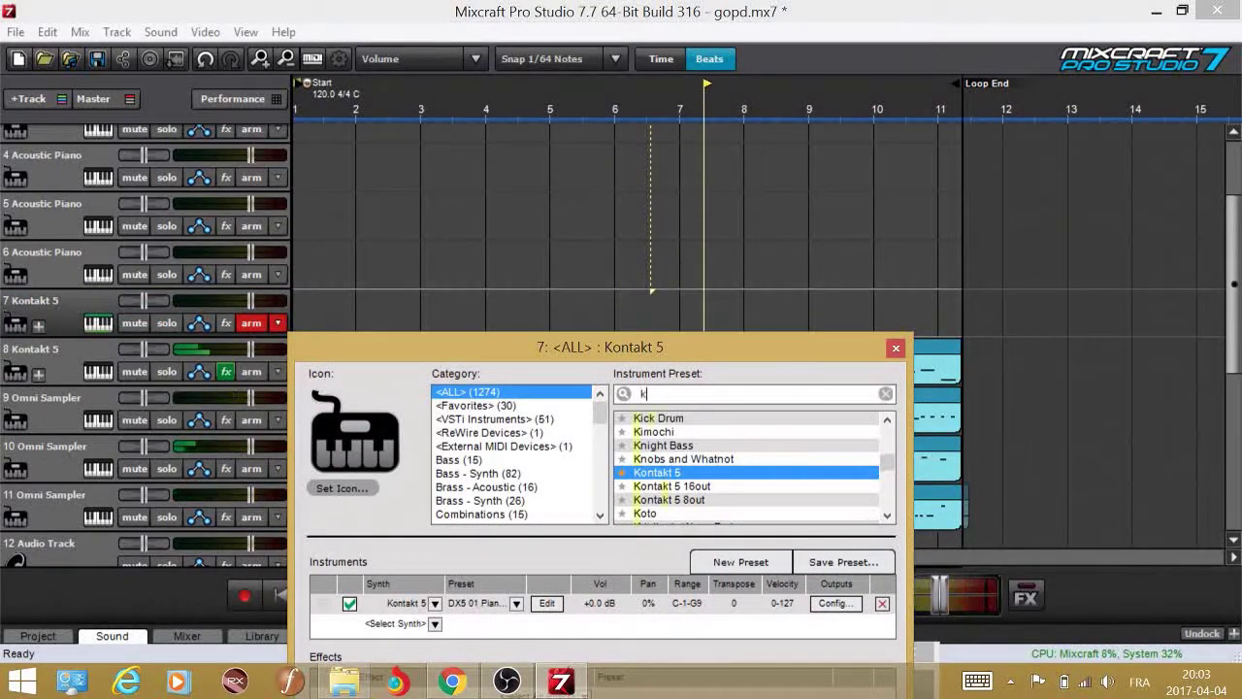
pyautogui.write('on')
pyautogui.press('Return')
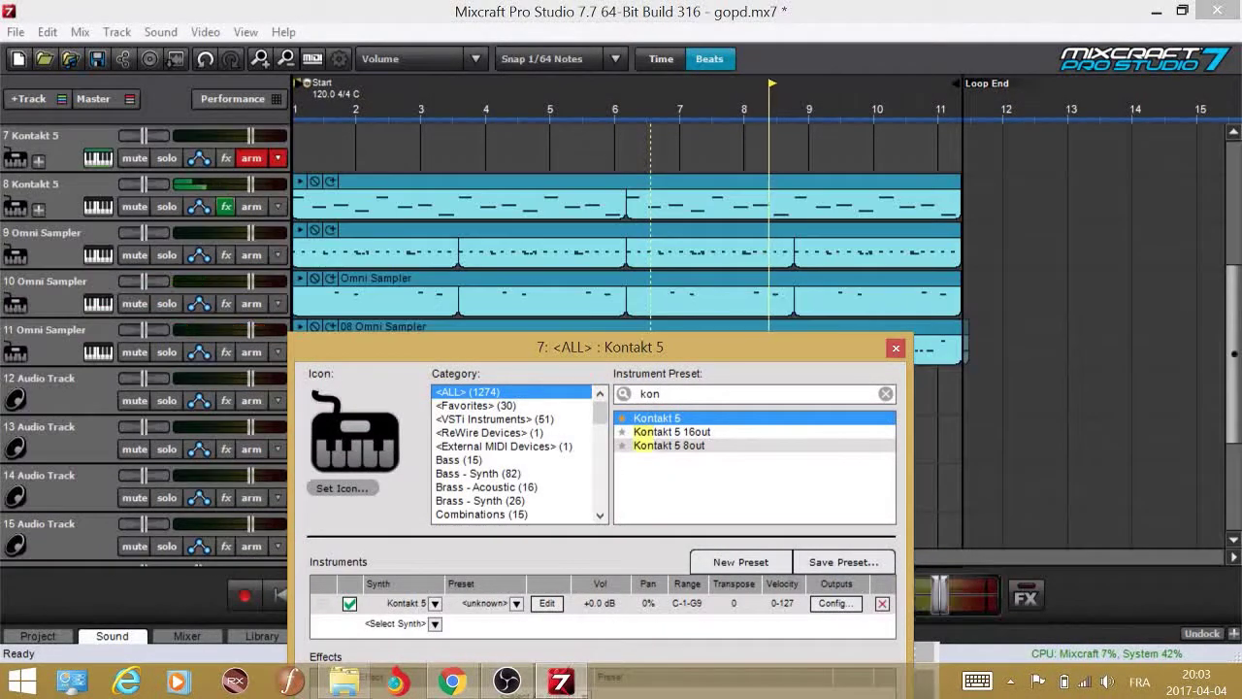
pyautogui.click(516, 602)
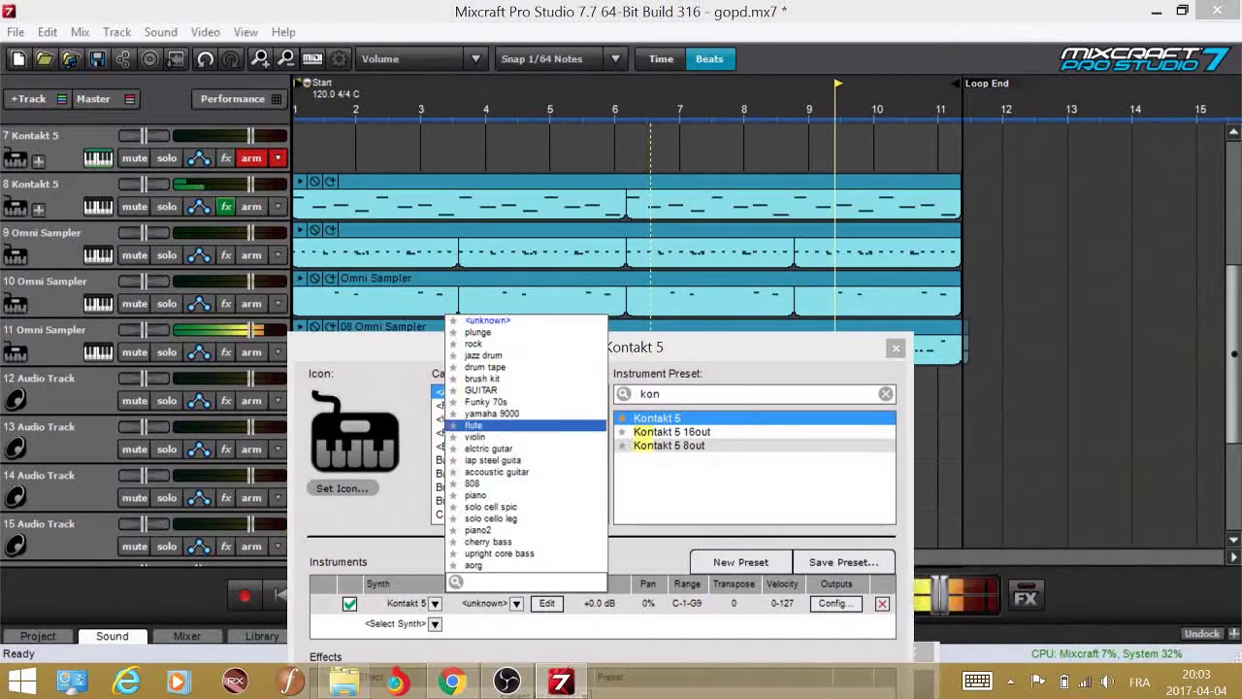
pyautogui.click(497, 484)
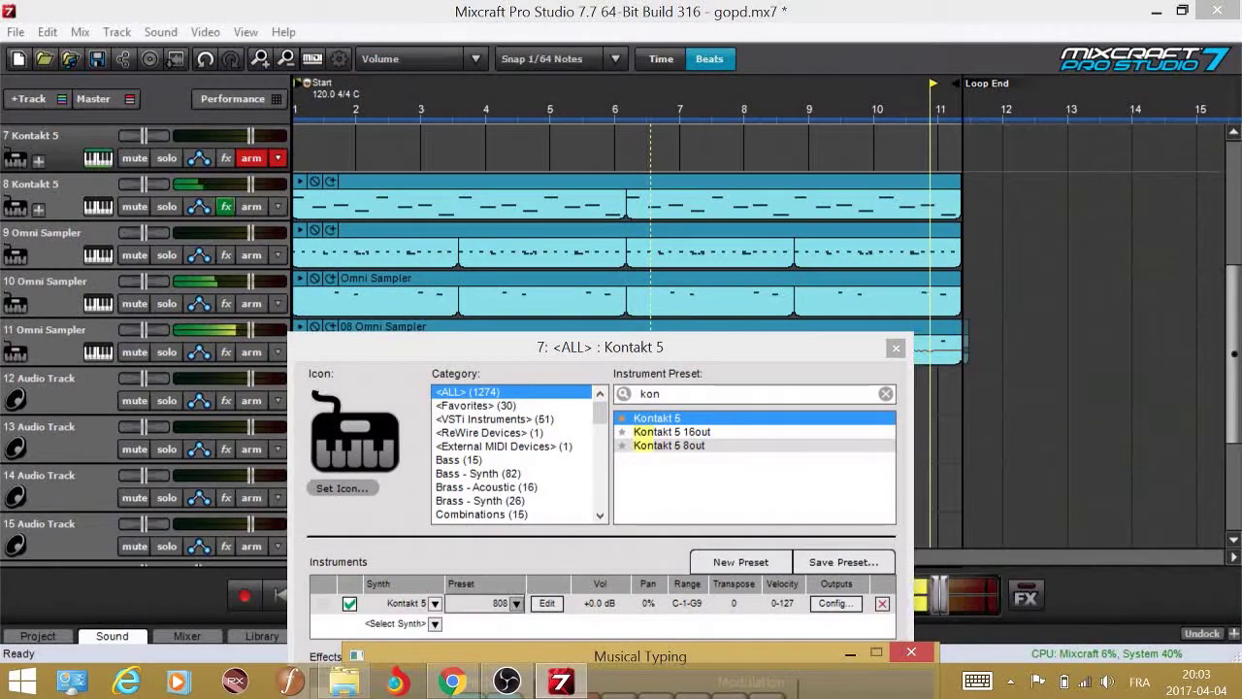
# - Browse the sample library folders under Documents in track 7's Kontakt 5 editor, and close the editor
pyautogui.click(546, 603)
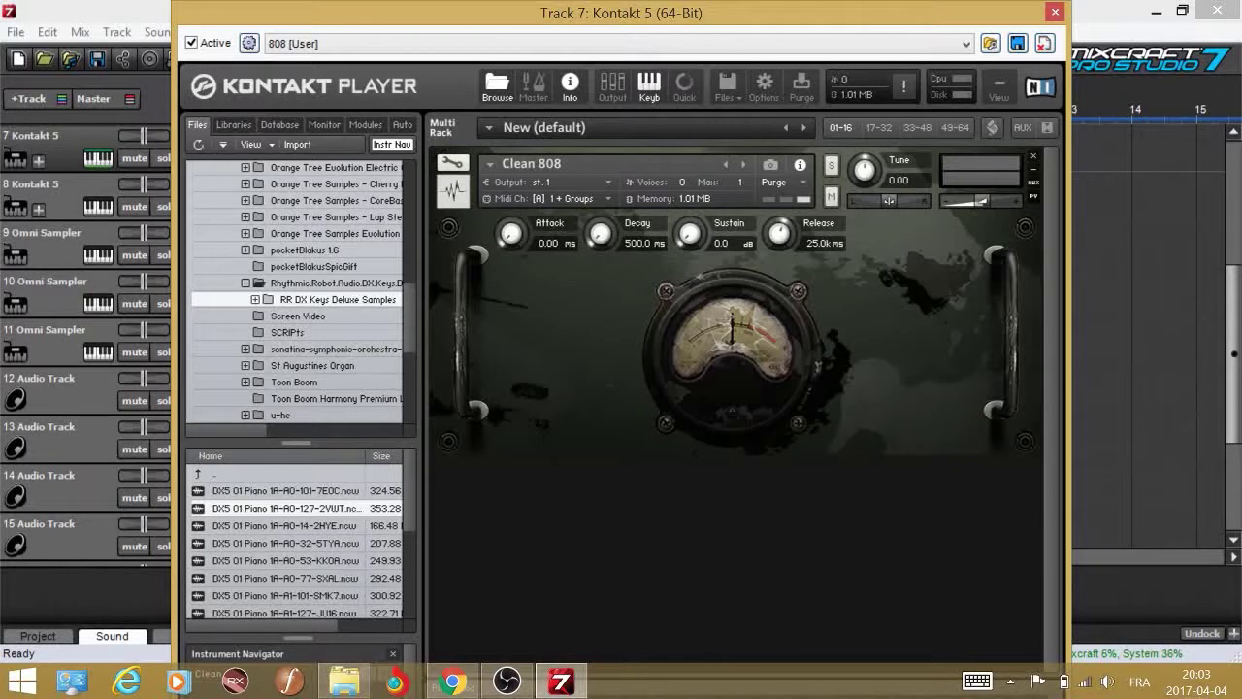
pyautogui.scroll(-5, 296, 291)
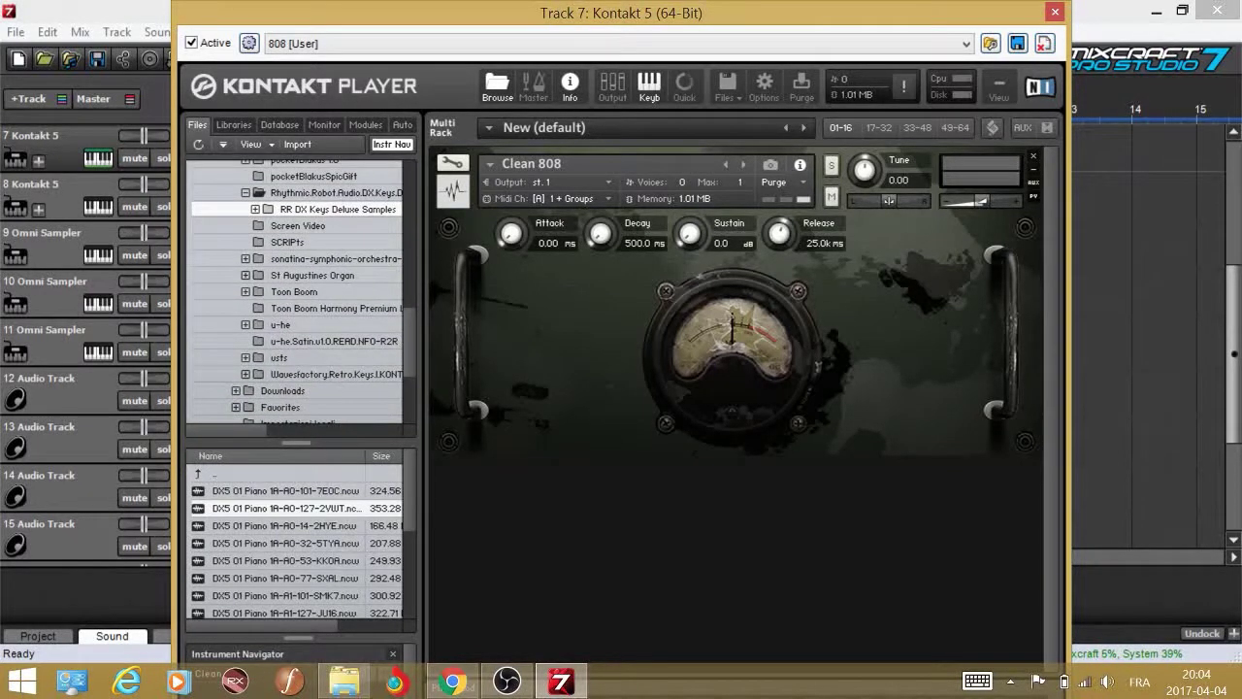
pyautogui.scroll(8, 296, 291)
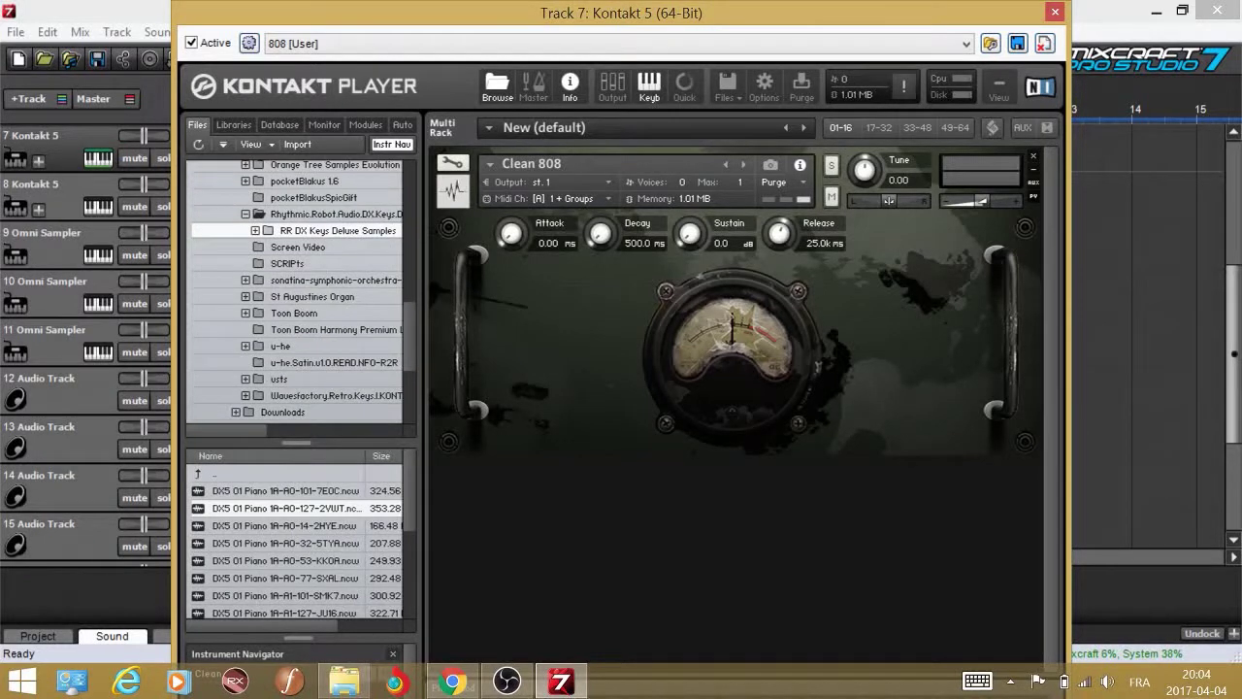
pyautogui.scroll(6, 296, 291)
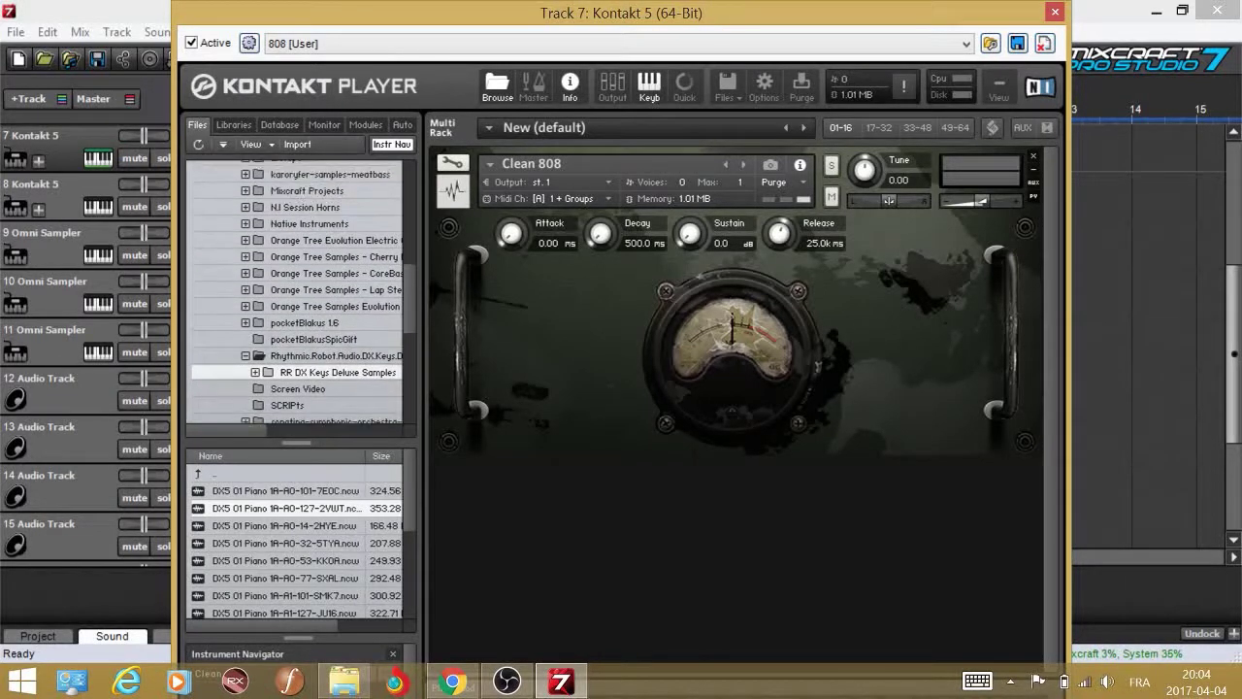
pyautogui.scroll(7, 296, 291)
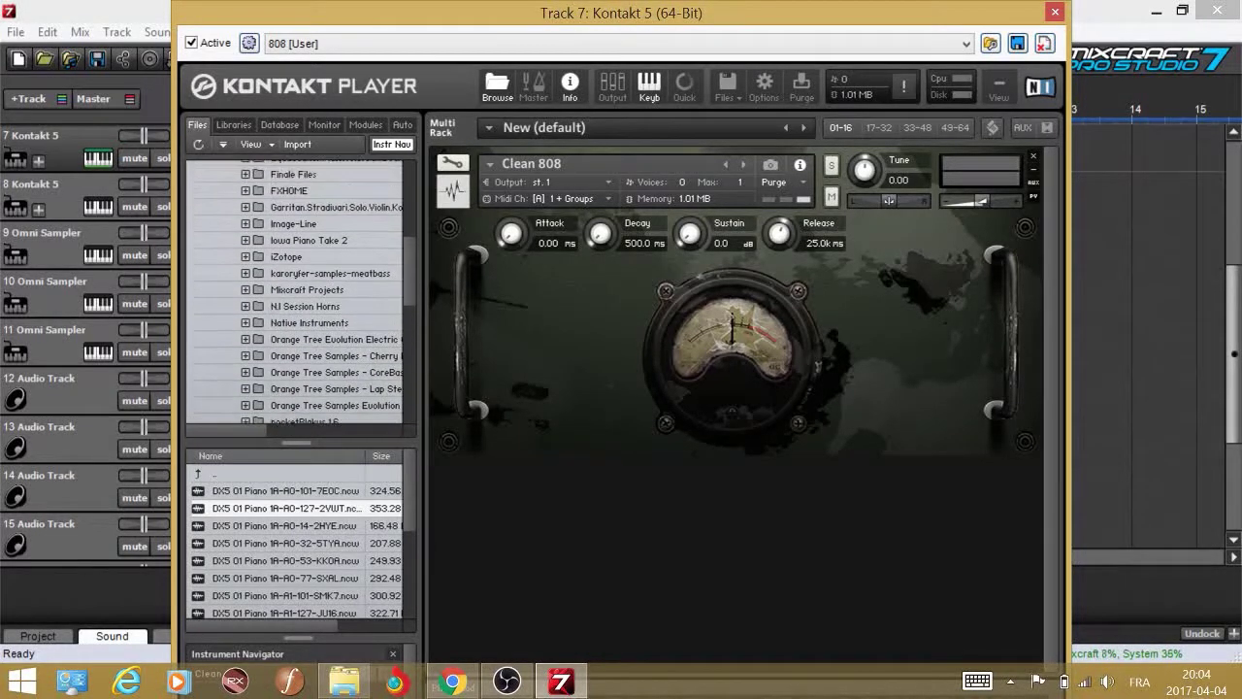
pyautogui.scroll(-1, 296, 291)
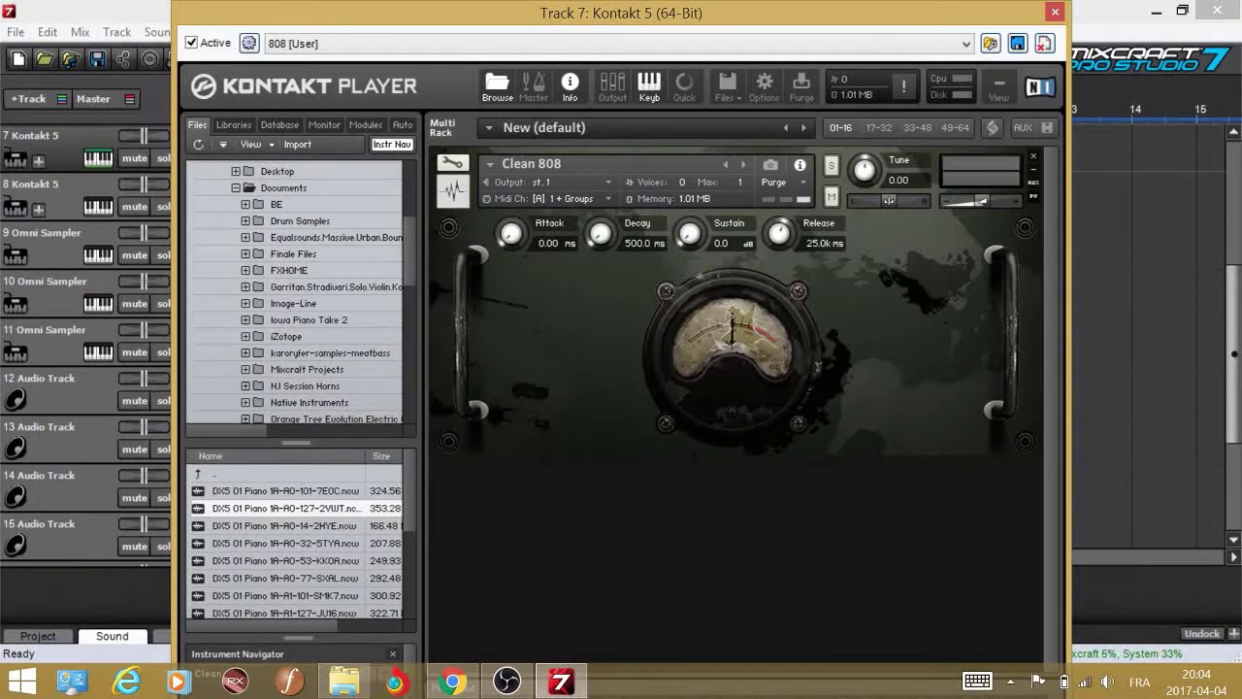
pyautogui.scroll(1, 296, 291)
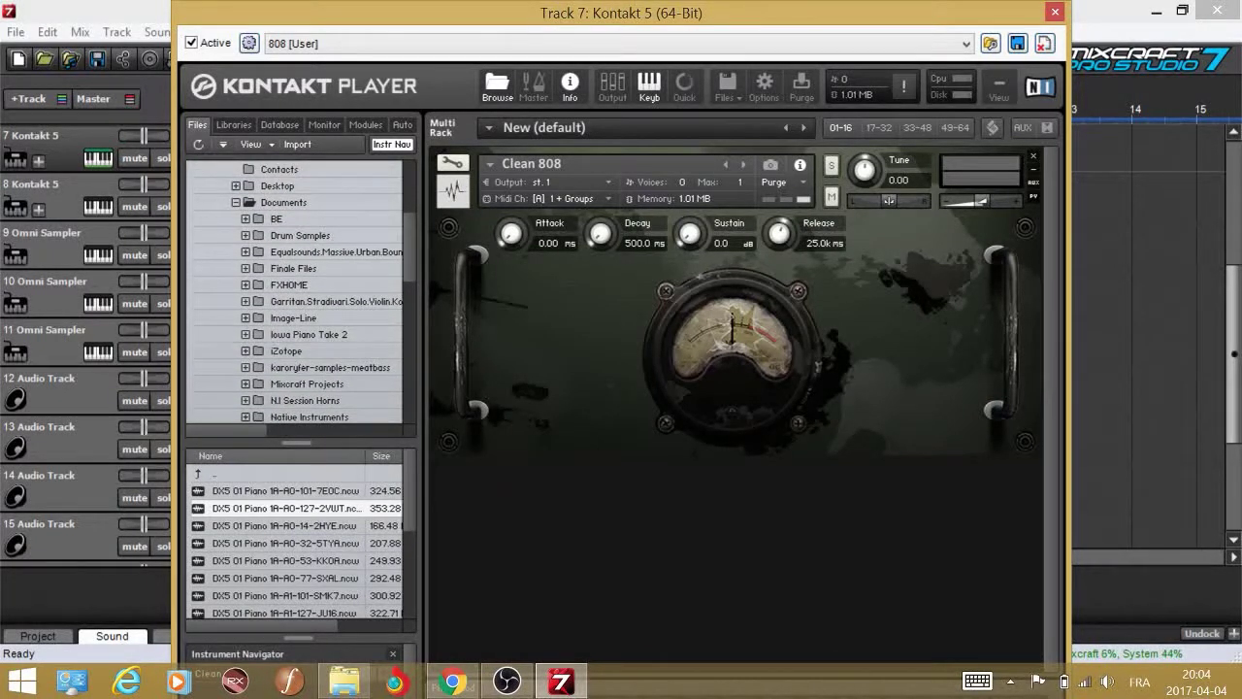
pyautogui.hscroll(3, 296, 291)
pyautogui.hscroll(-3, 296, 291)
pyautogui.hscroll(1, 296, 292)
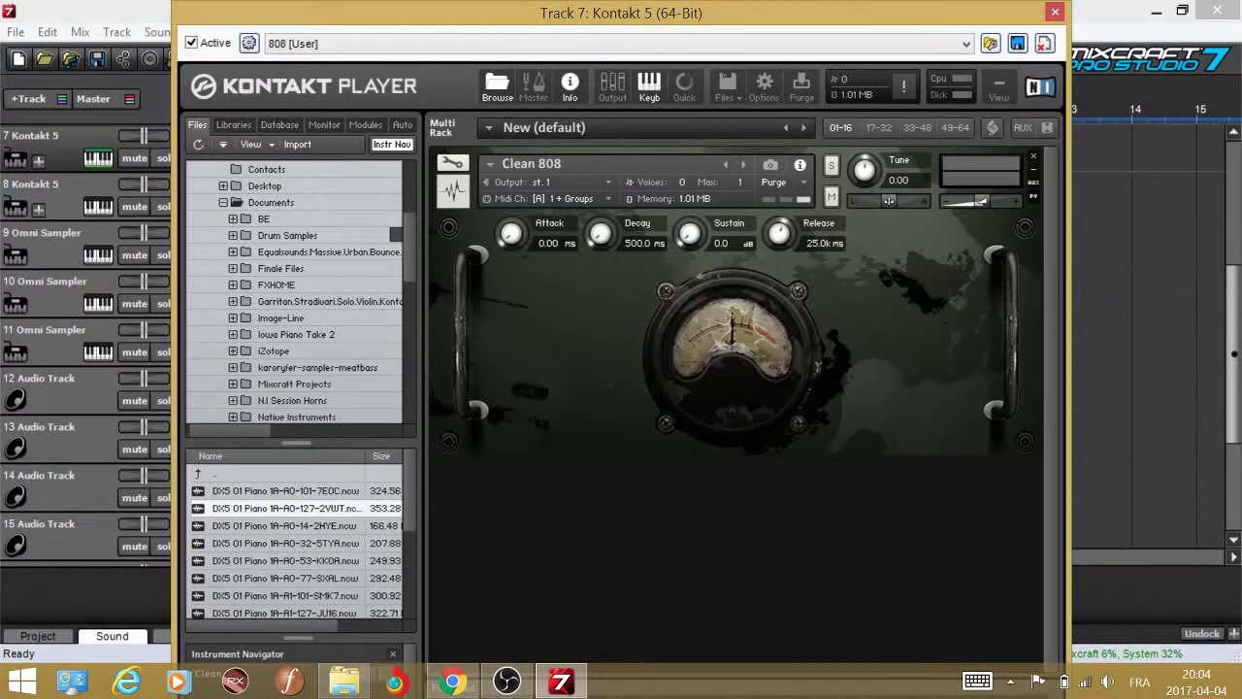
pyautogui.scroll(-6, 296, 291)
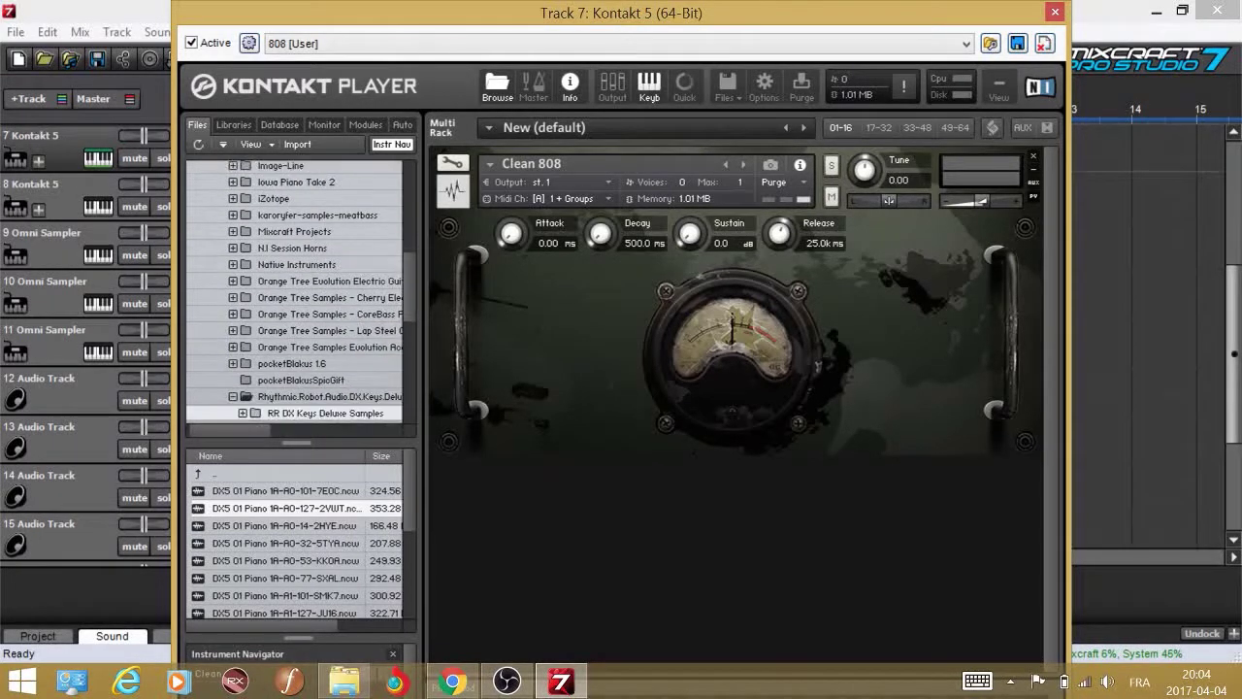
pyautogui.scroll(1, 301, 291)
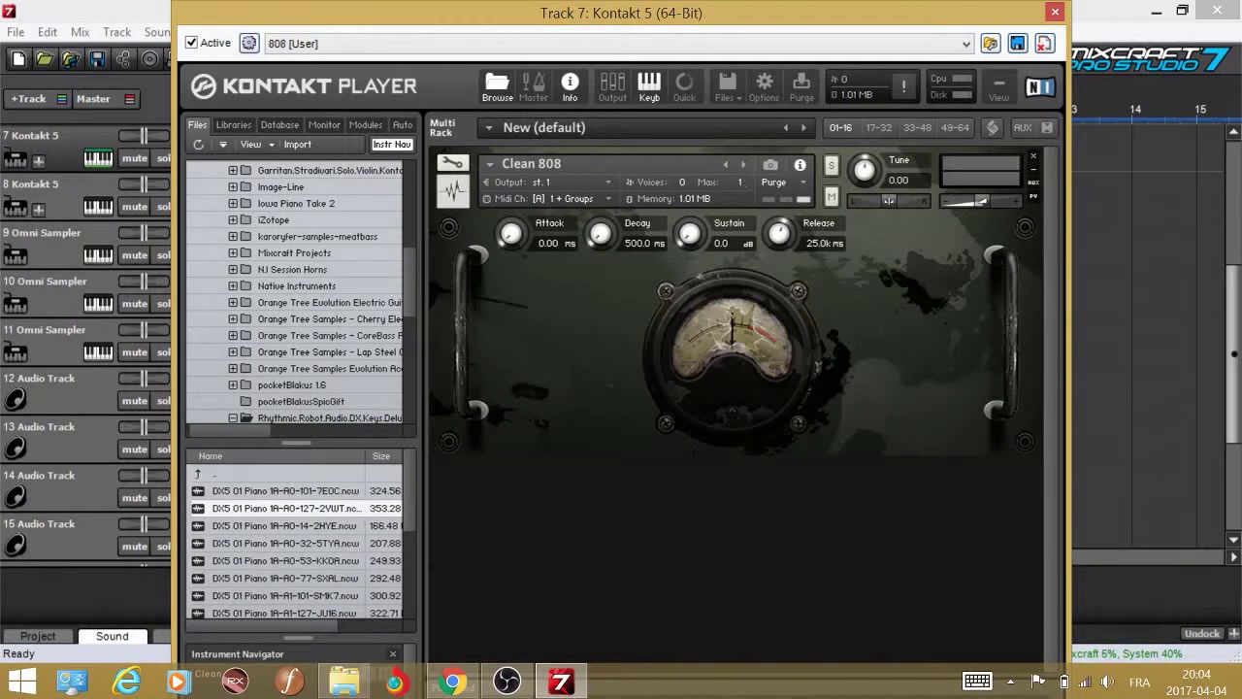
pyautogui.click(1055, 12)
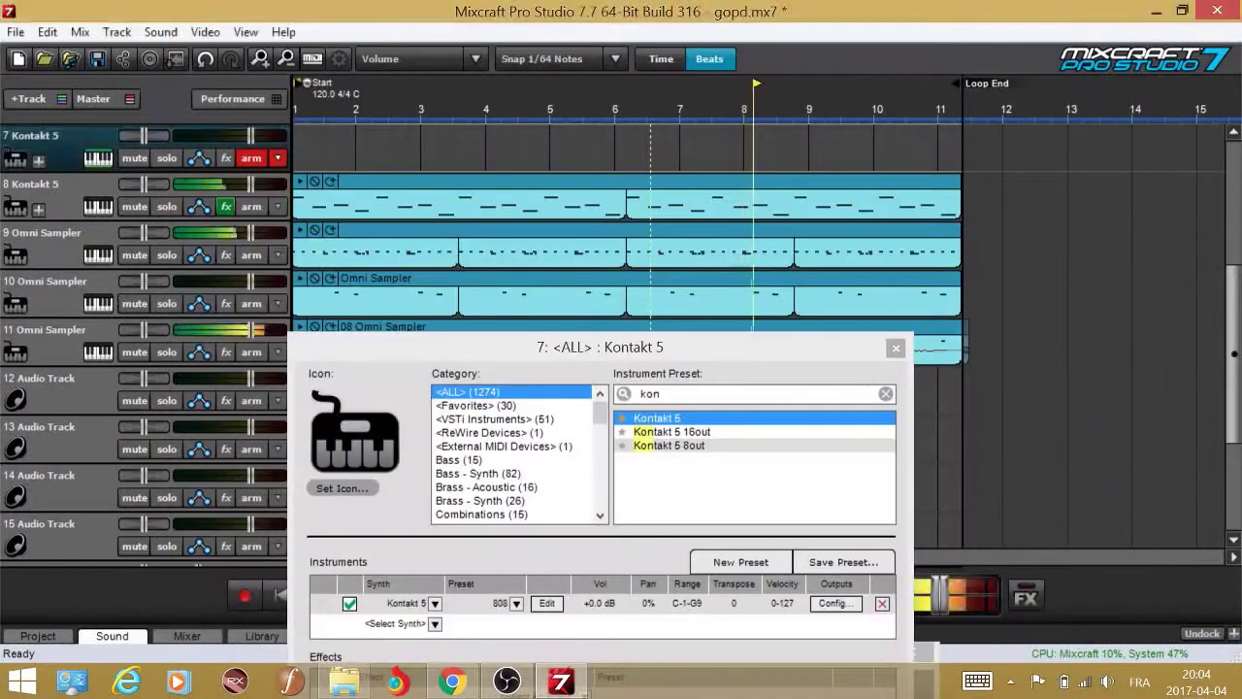
# - Close track 7's instrument window and lower the track's volume
pyautogui.click(895, 348)
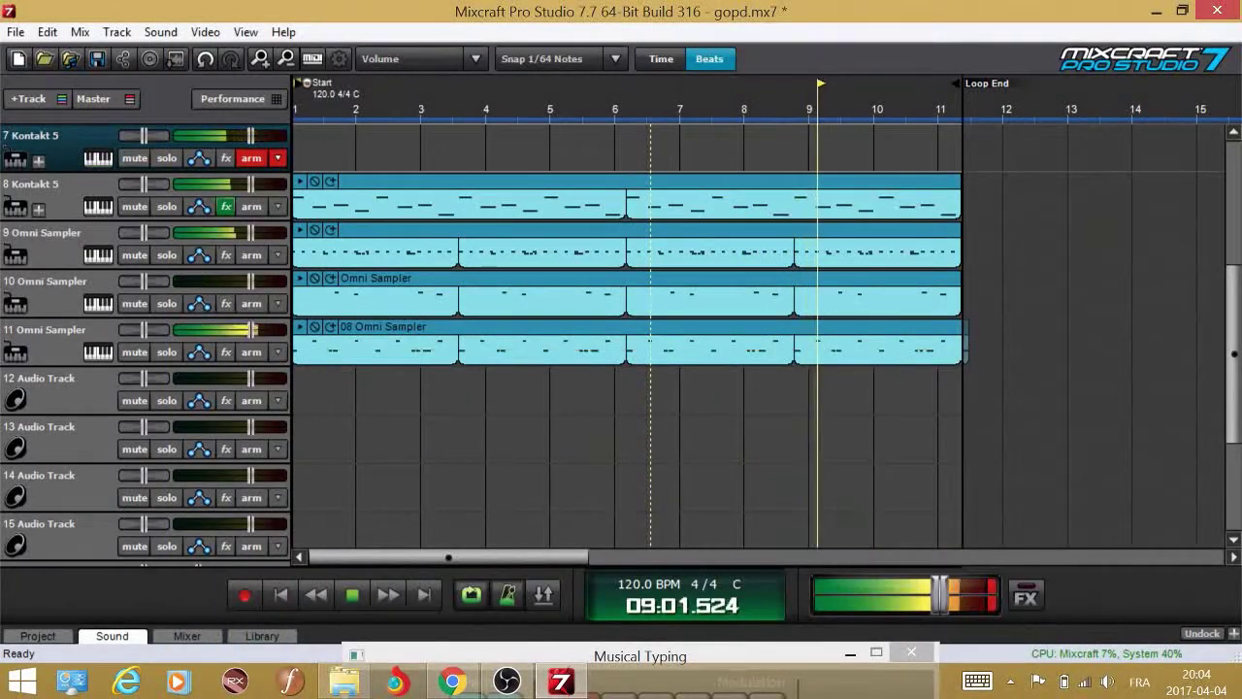
pyautogui.scroll(3, 845, 350)
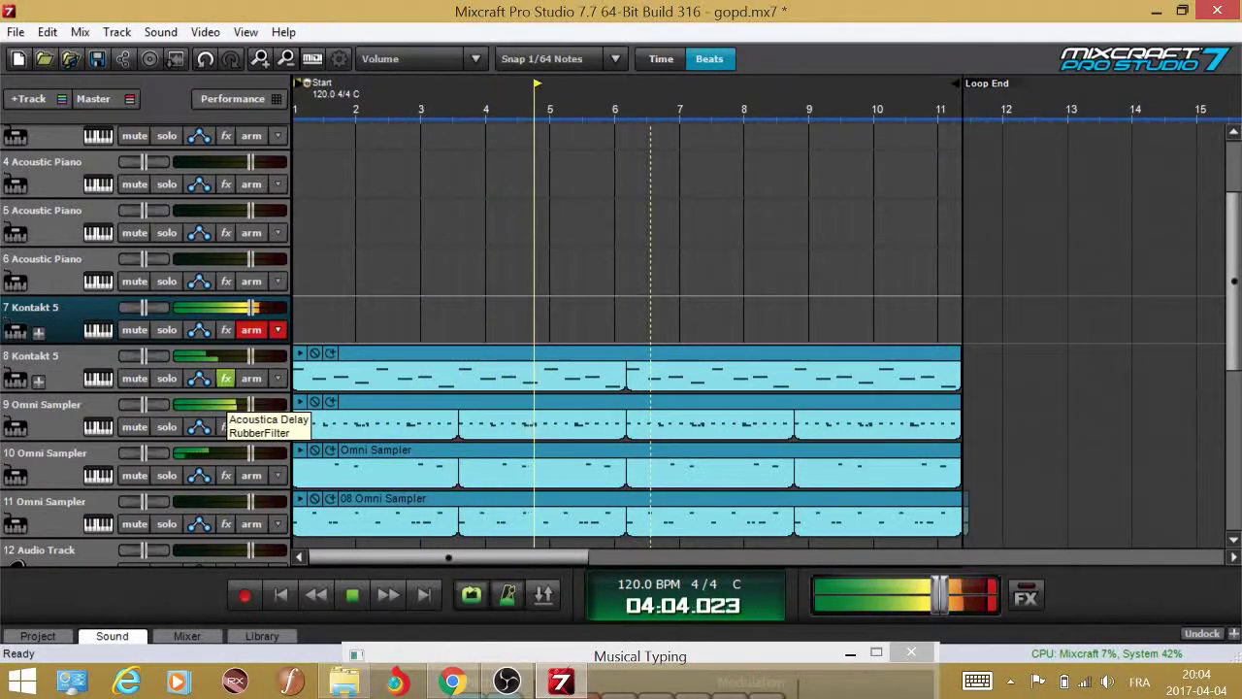
pyautogui.click(895, 254)
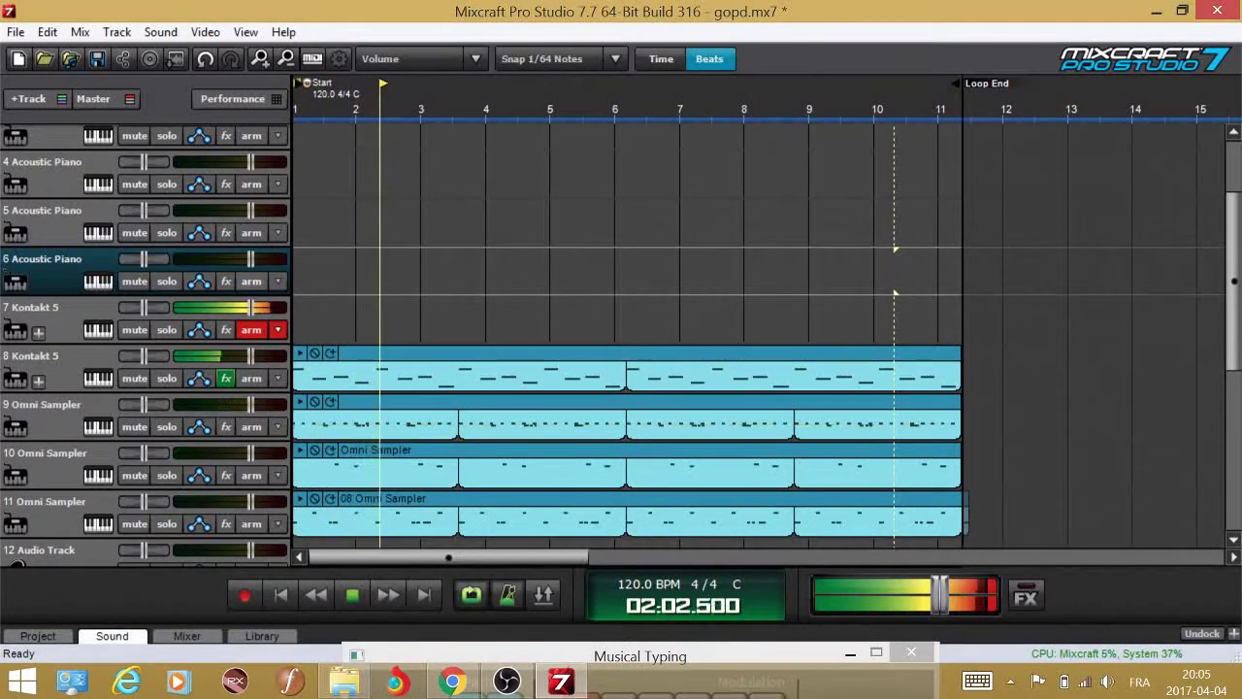
pyautogui.moveTo(250, 307); pyautogui.dragTo(231, 307)
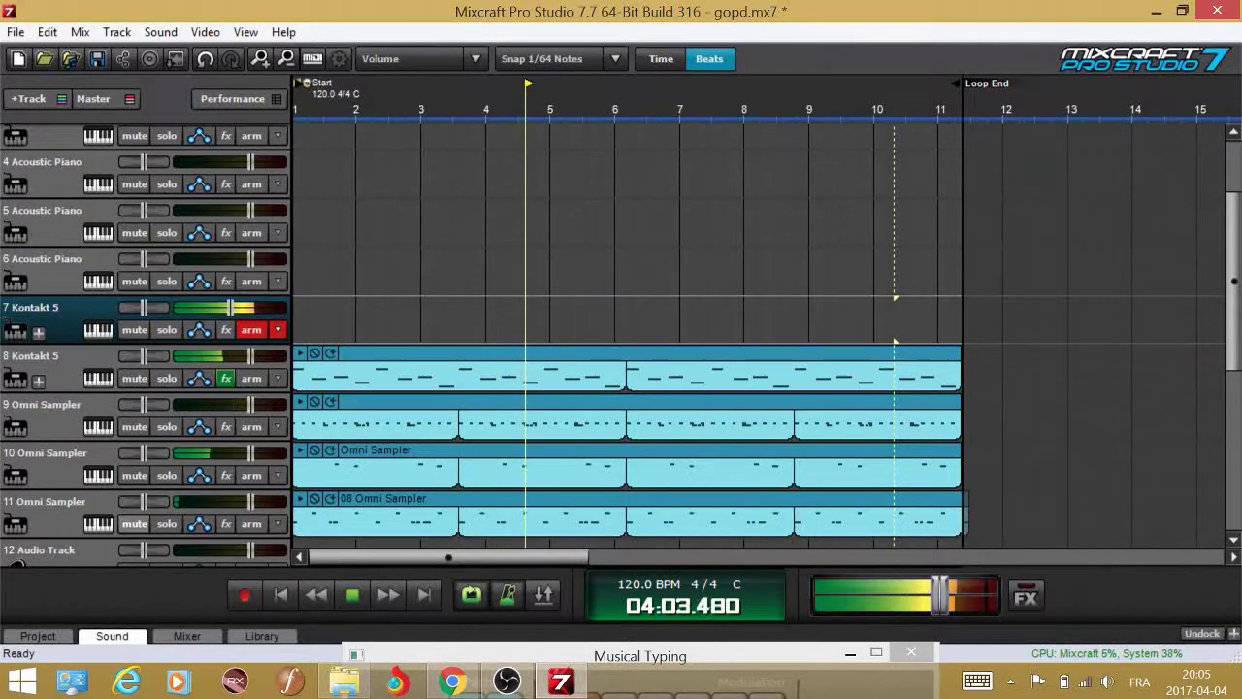
# - Record an 808 pattern on track 7 while the loop plays, starting playback from about bar 10.5
pyautogui.click(891, 320)
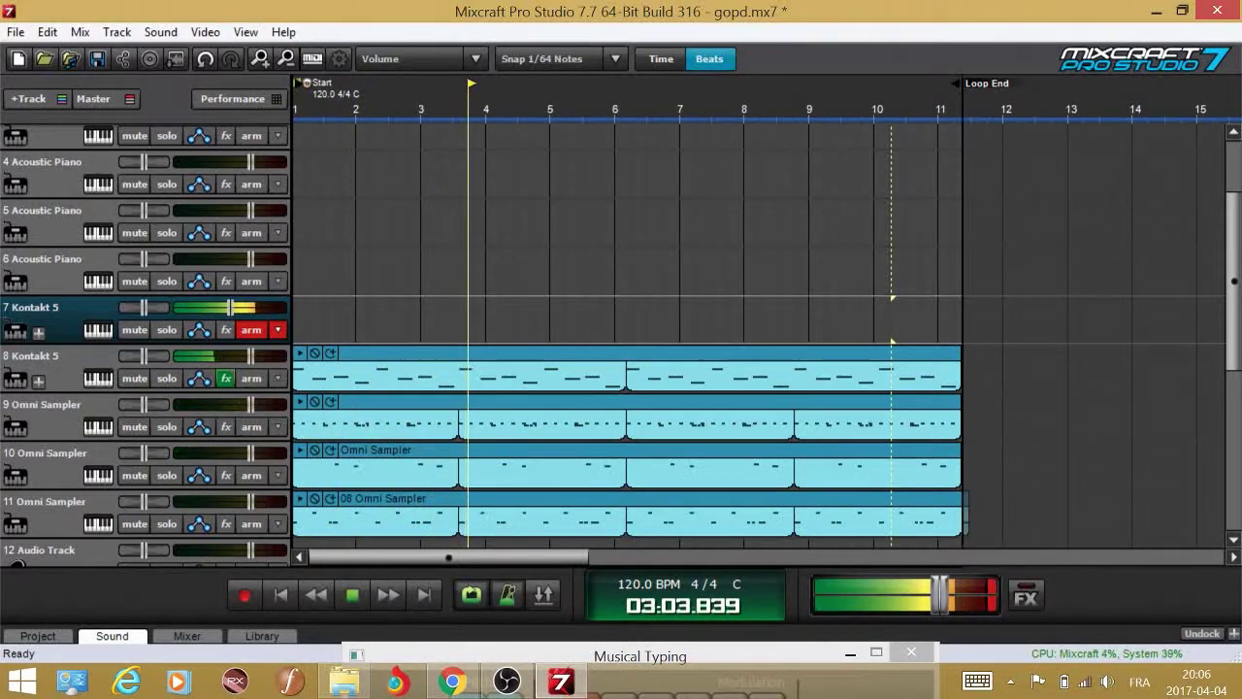
pyautogui.click(915, 109)
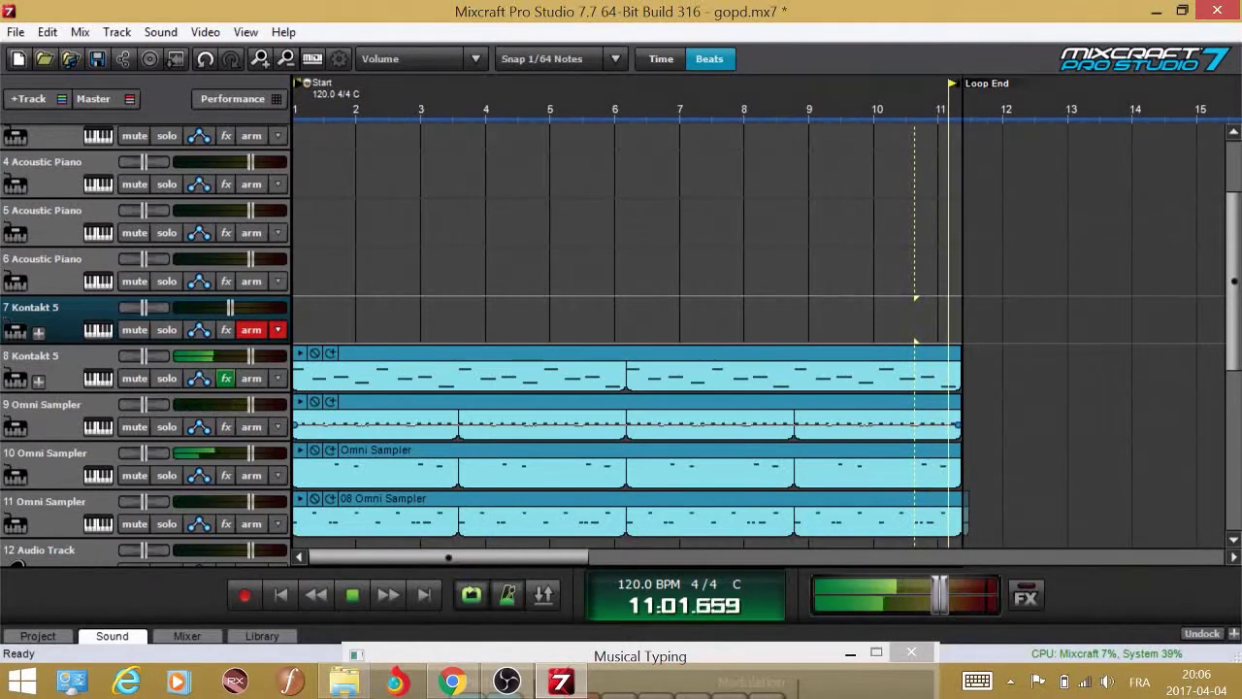
pyautogui.click(919, 109)
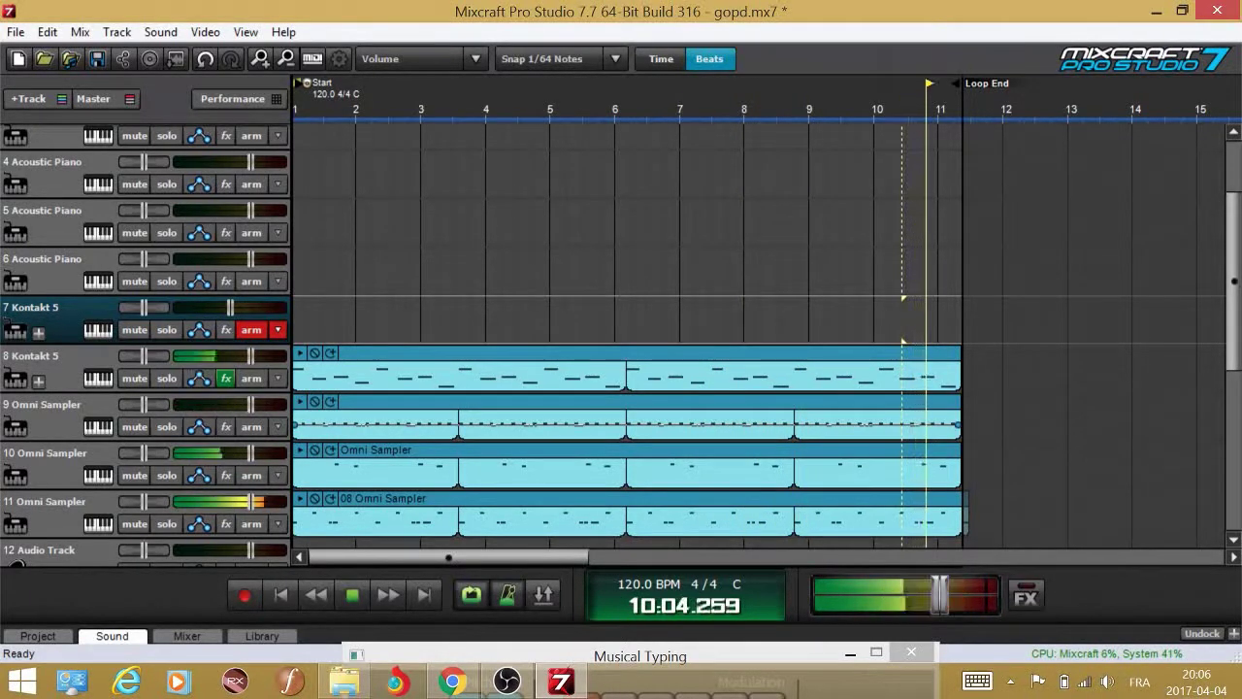
pyautogui.press('r')
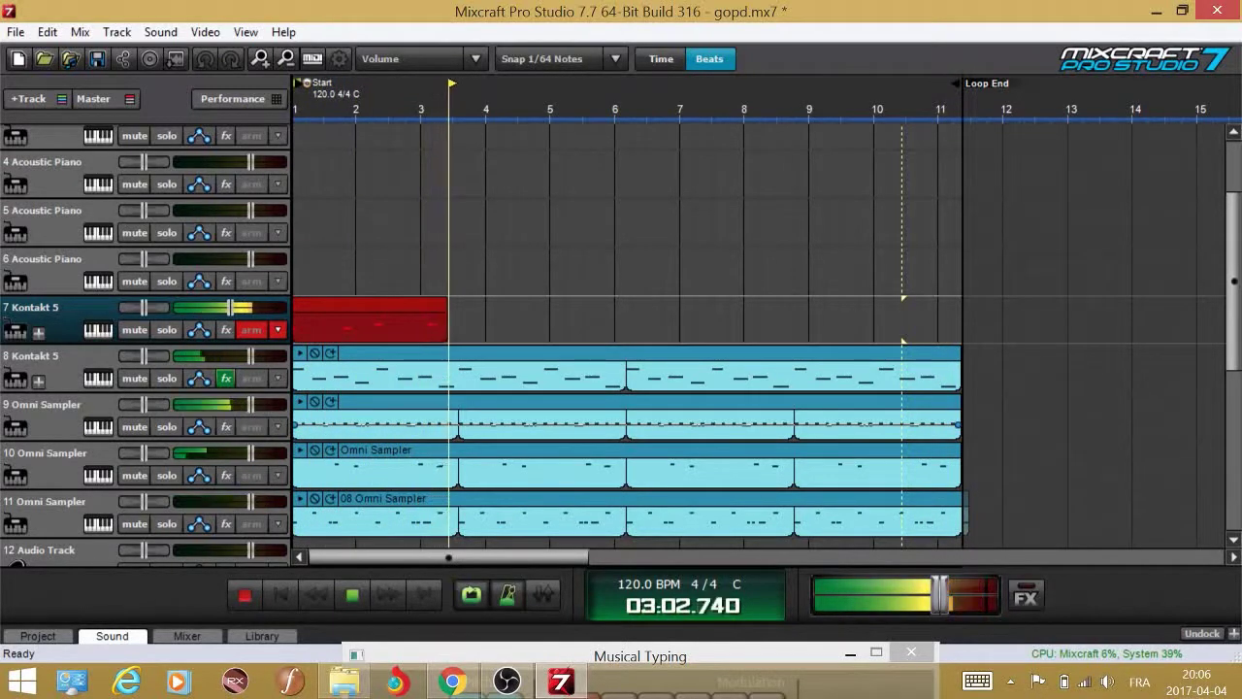
pyautogui.press('space')
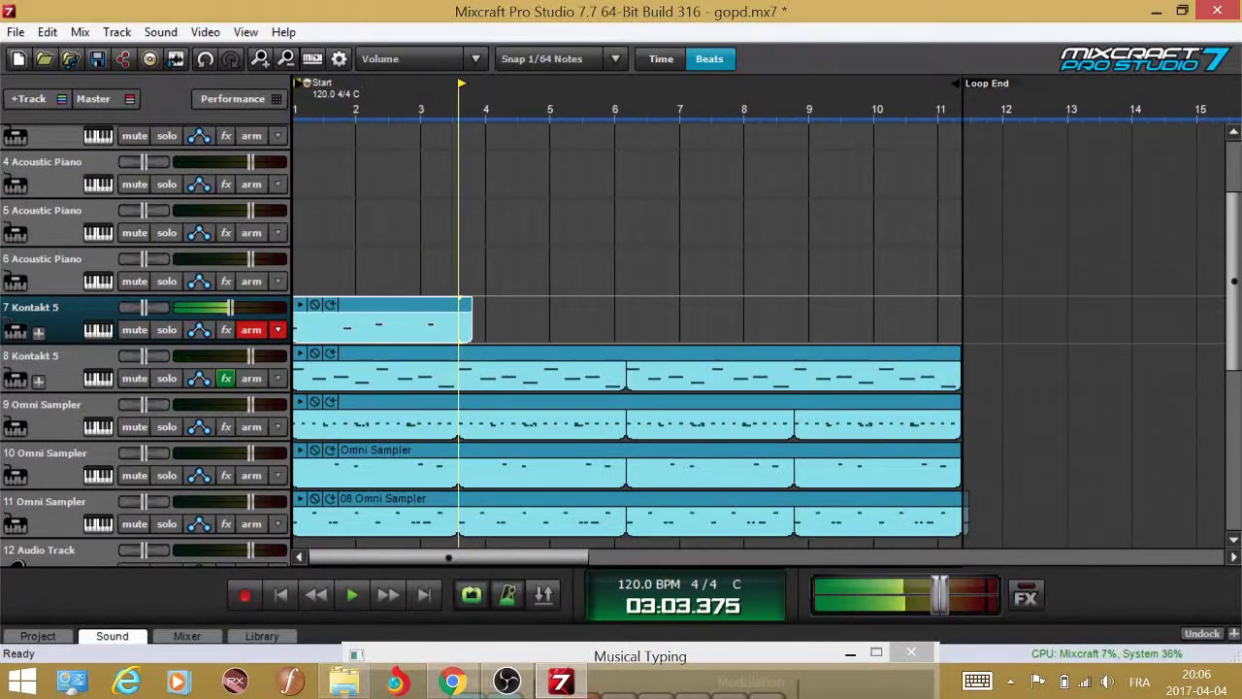
# - Split the recorded track 7 clip at 03:03.375 and delete the leftover piece after the cut
pyautogui.scroll(6, 759, 335)
pyautogui.hotkey('ctrl', 't')
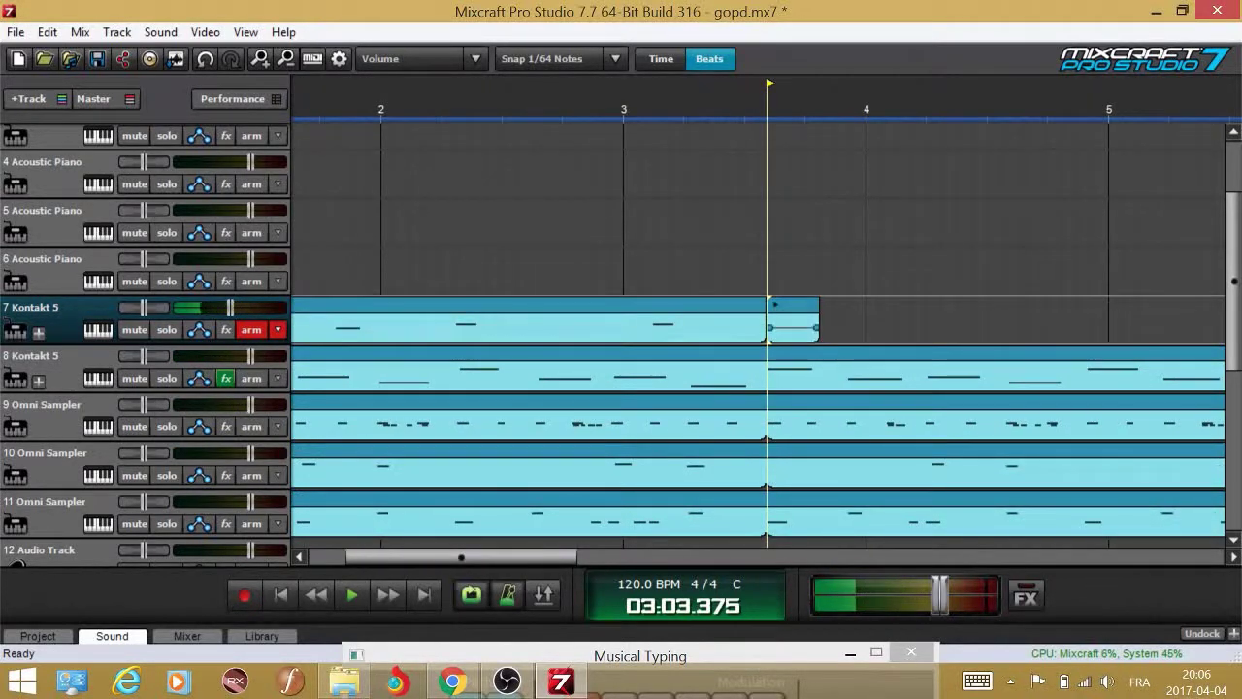
pyautogui.click(787, 320)
pyautogui.press('Delete')
pyautogui.scroll(-7, 697, 325)
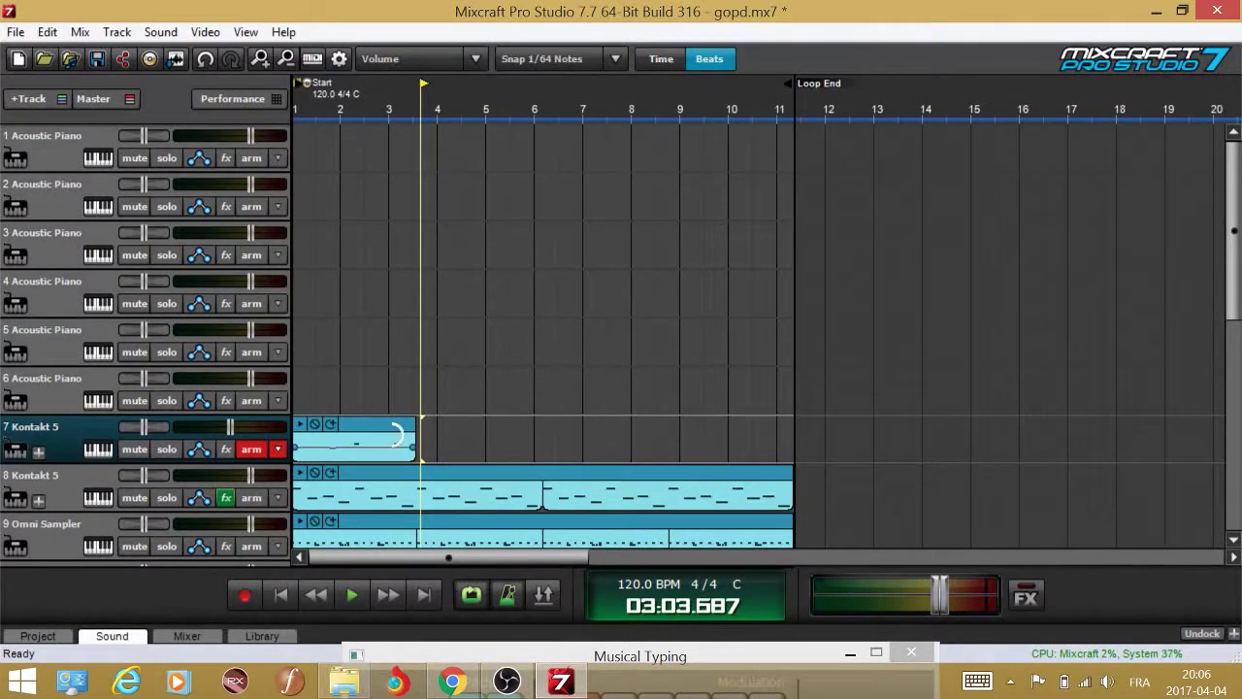
# - Loop the trimmed 808 clip on track 7 out to the loop end and play it back
pyautogui.rightClick(396, 434)
pyautogui.click(457, 397)
pyautogui.moveTo(416, 442); pyautogui.dragTo(794, 441)
pyautogui.press('space')
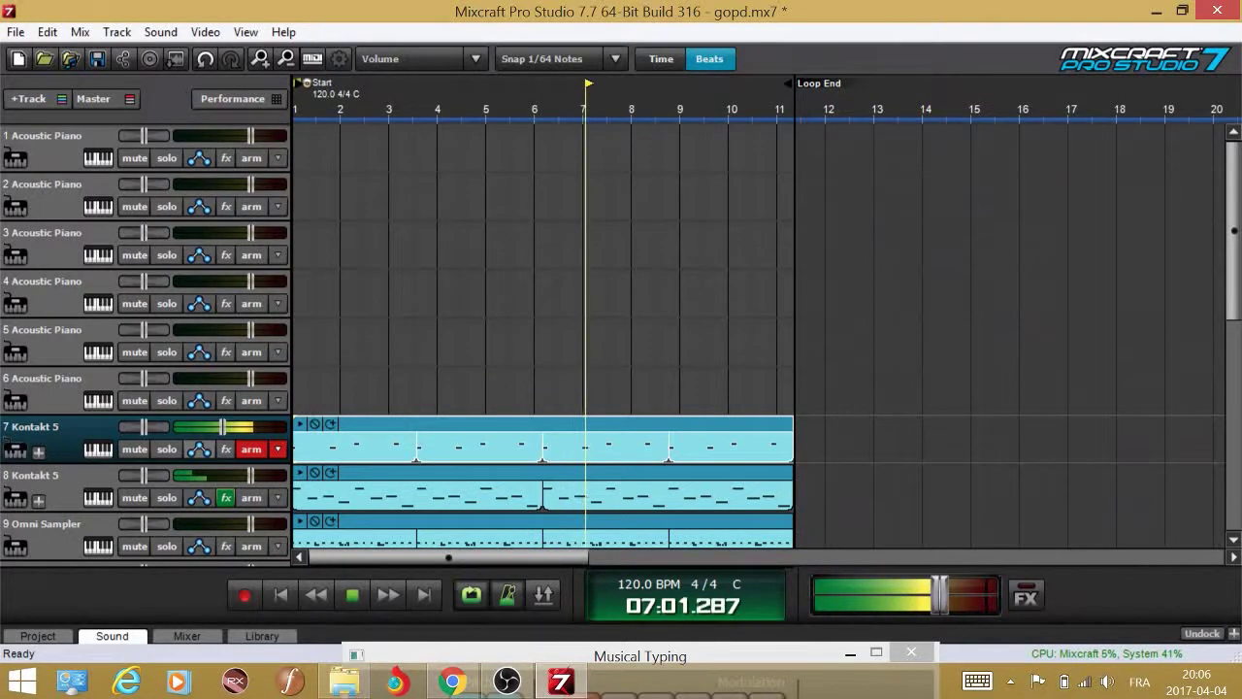
# - Mute and duplicate Omni Sampler track 11, and delete the 08 Omni Sampler clip from the original track
pyautogui.scroll(-4, 544, 330)
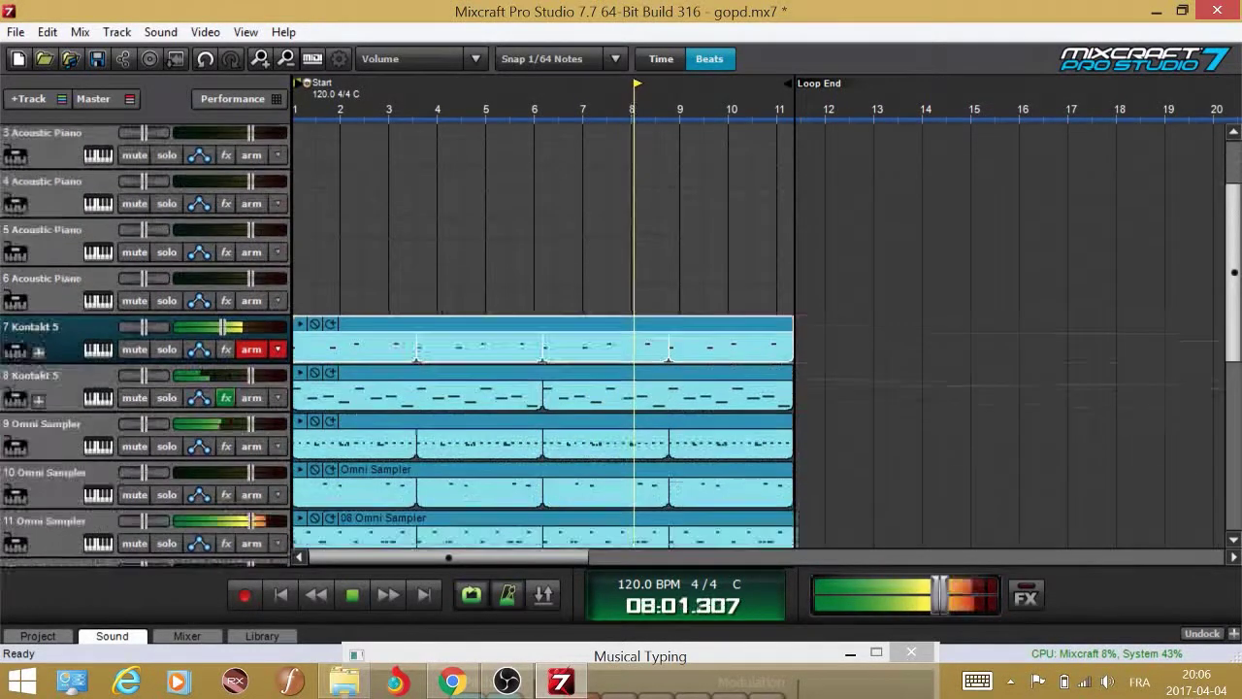
pyautogui.click(135, 472)
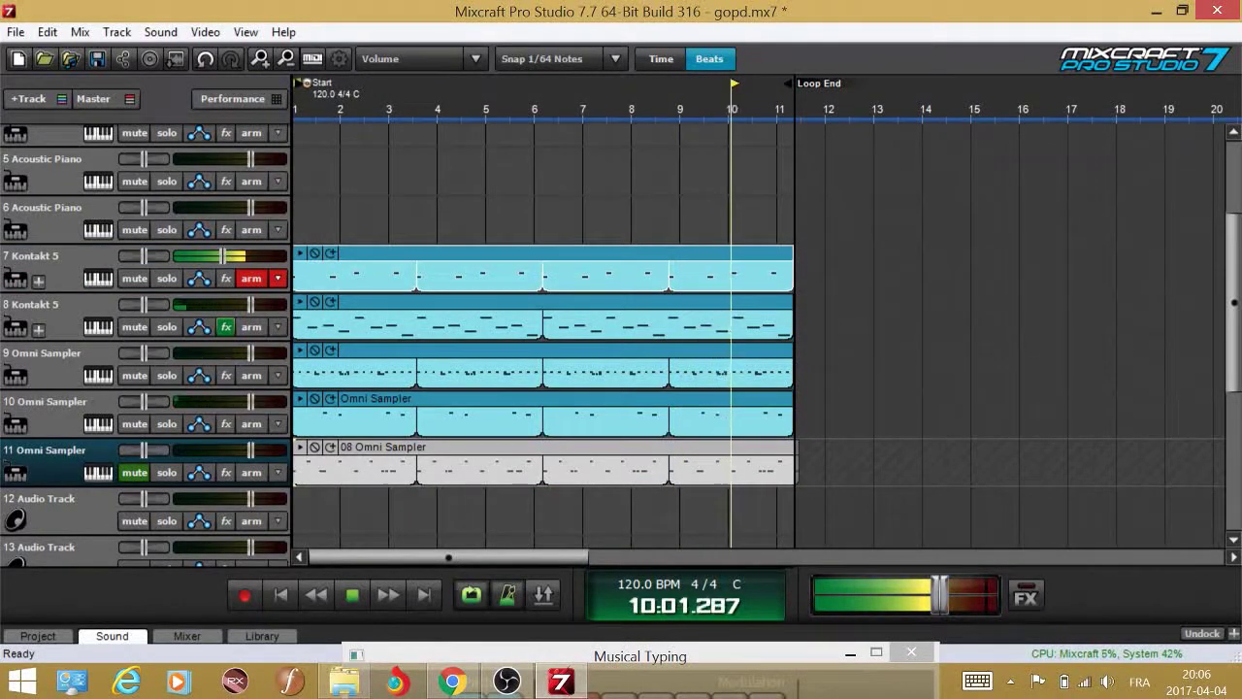
pyautogui.rightClick(54, 480)
pyautogui.click(165, 407)
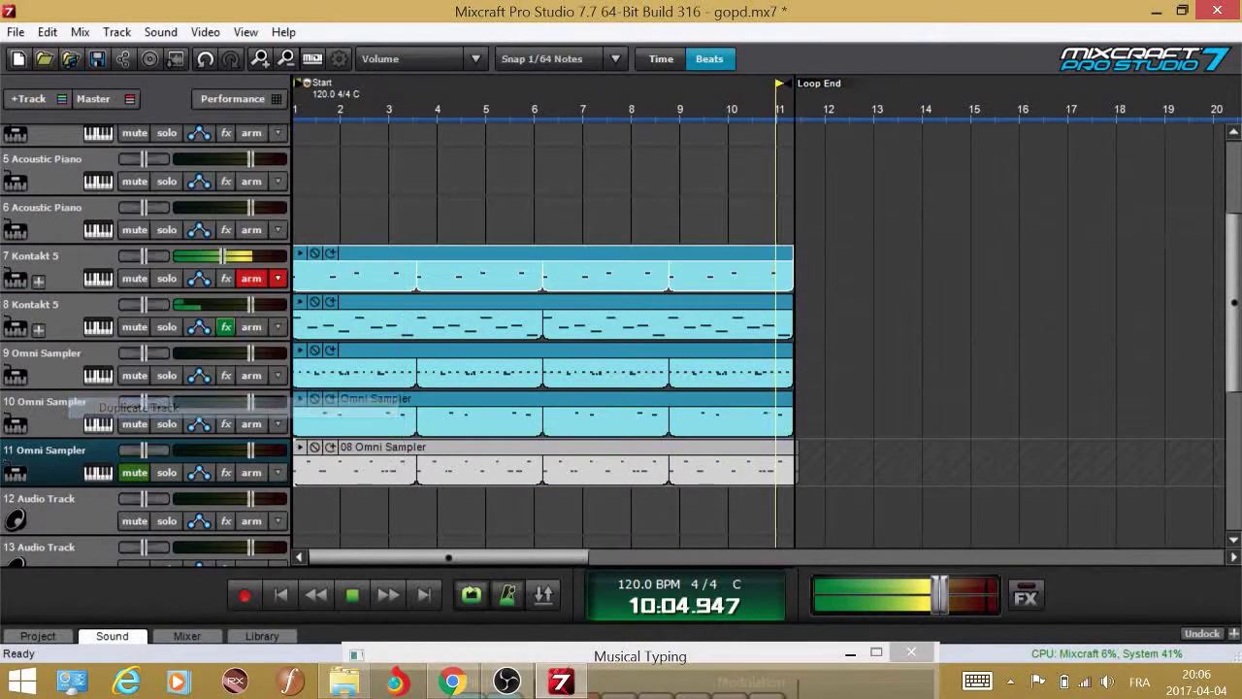
pyautogui.click(430, 462)
pyautogui.press('Delete')
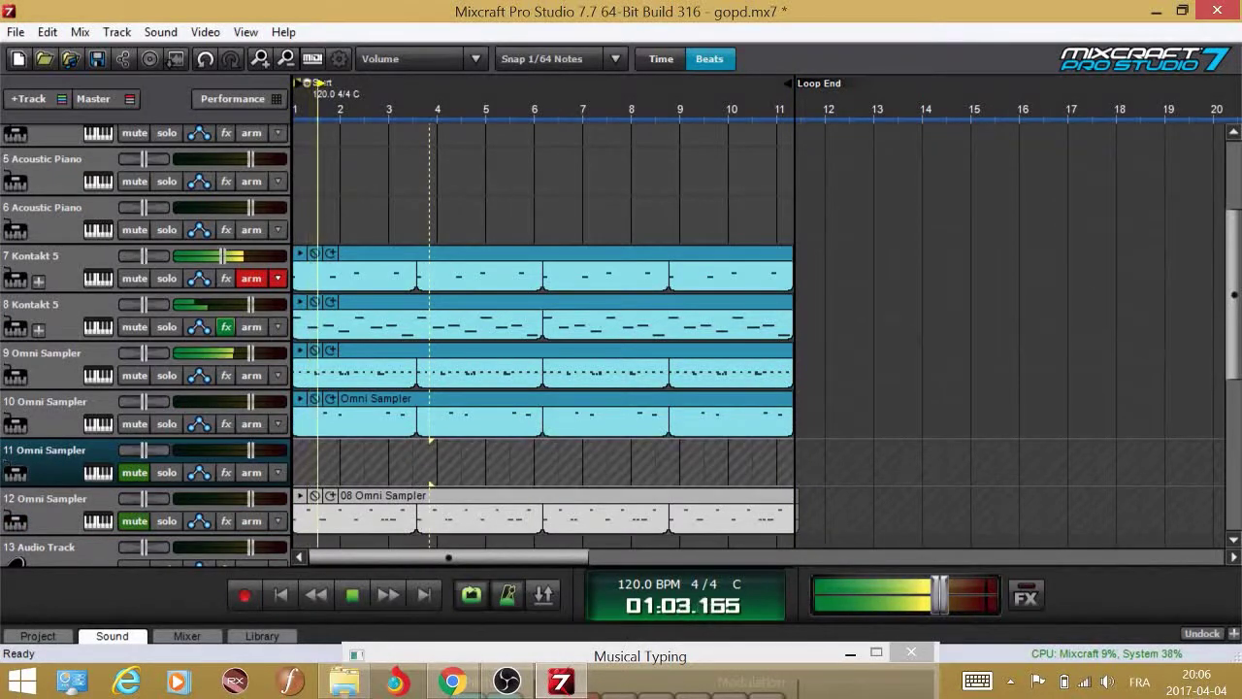
# - Arm and unmute the emptied track 11, and disarm track 7
pyautogui.click(251, 472)
pyautogui.click(134, 472)
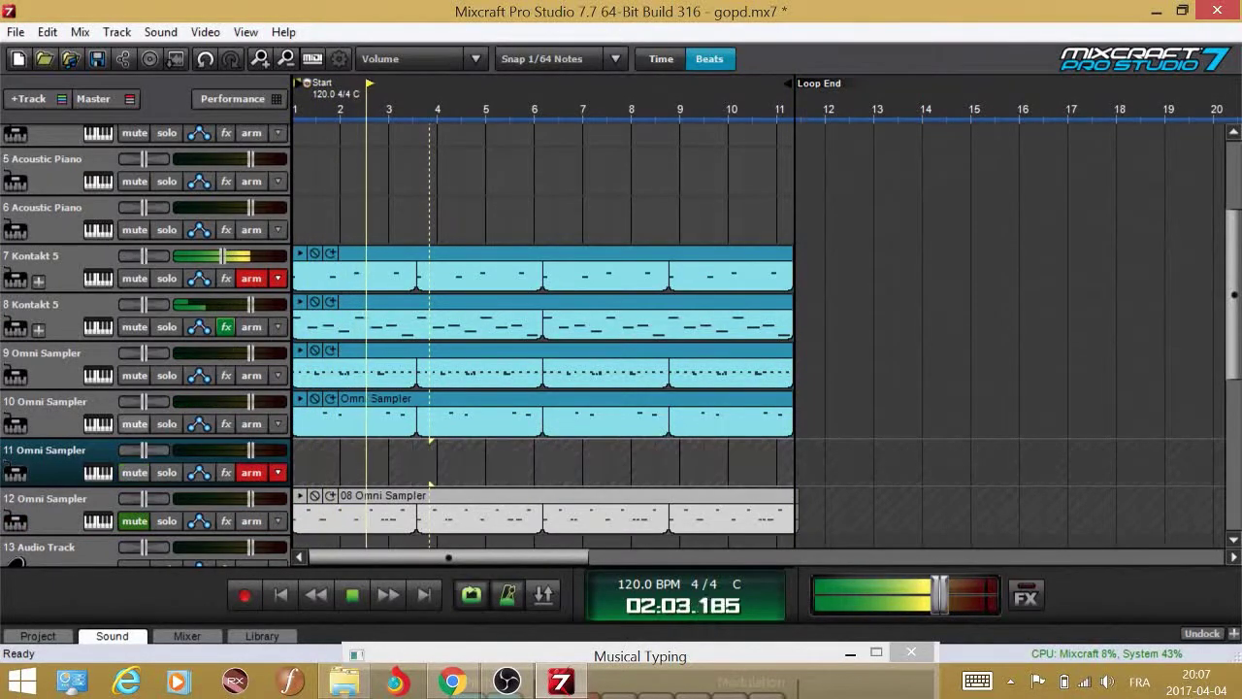
pyautogui.click(252, 279)
# - Audition the duplicated 08 Omni Sampler clip on track 12 in the mix and soloed, and mute it again
pyautogui.click(134, 521)
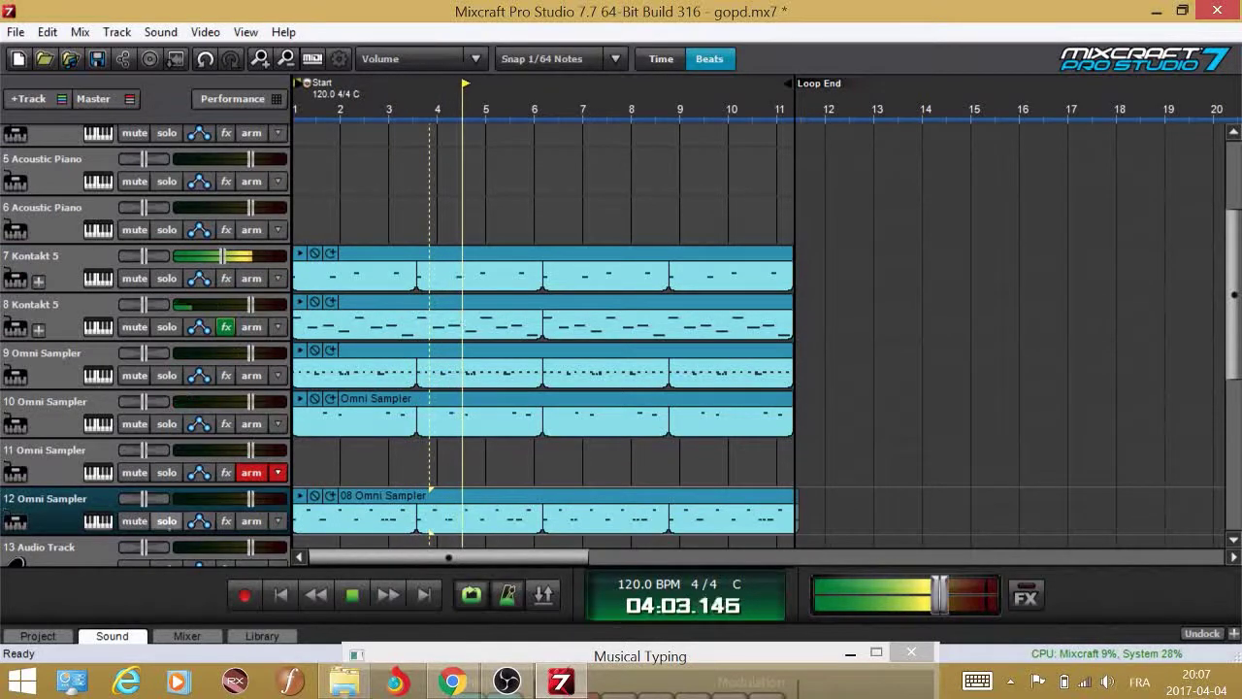
pyautogui.click(167, 521)
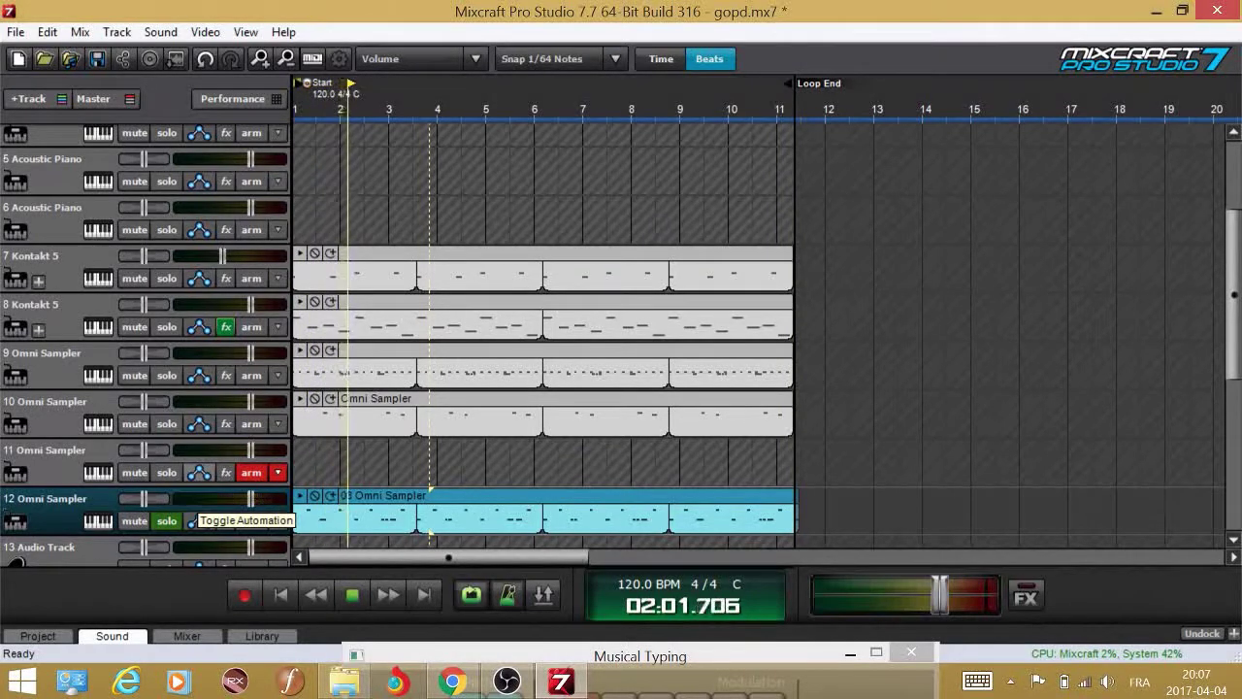
pyautogui.click(167, 521)
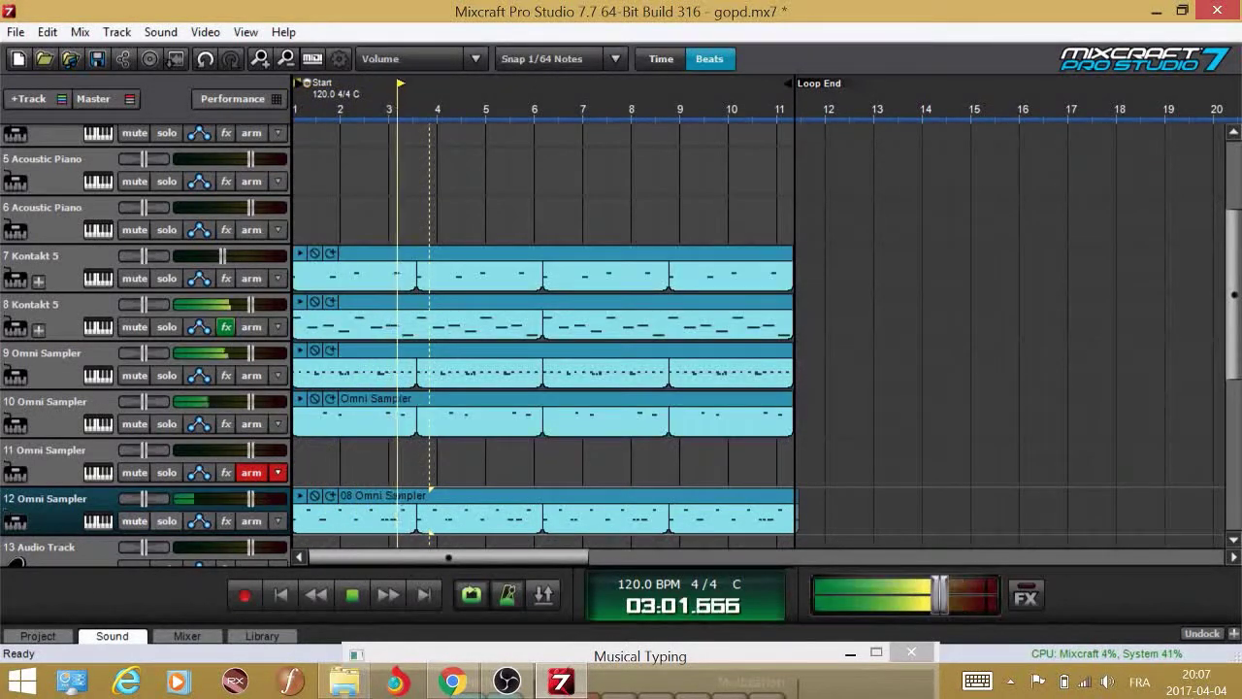
pyautogui.click(135, 522)
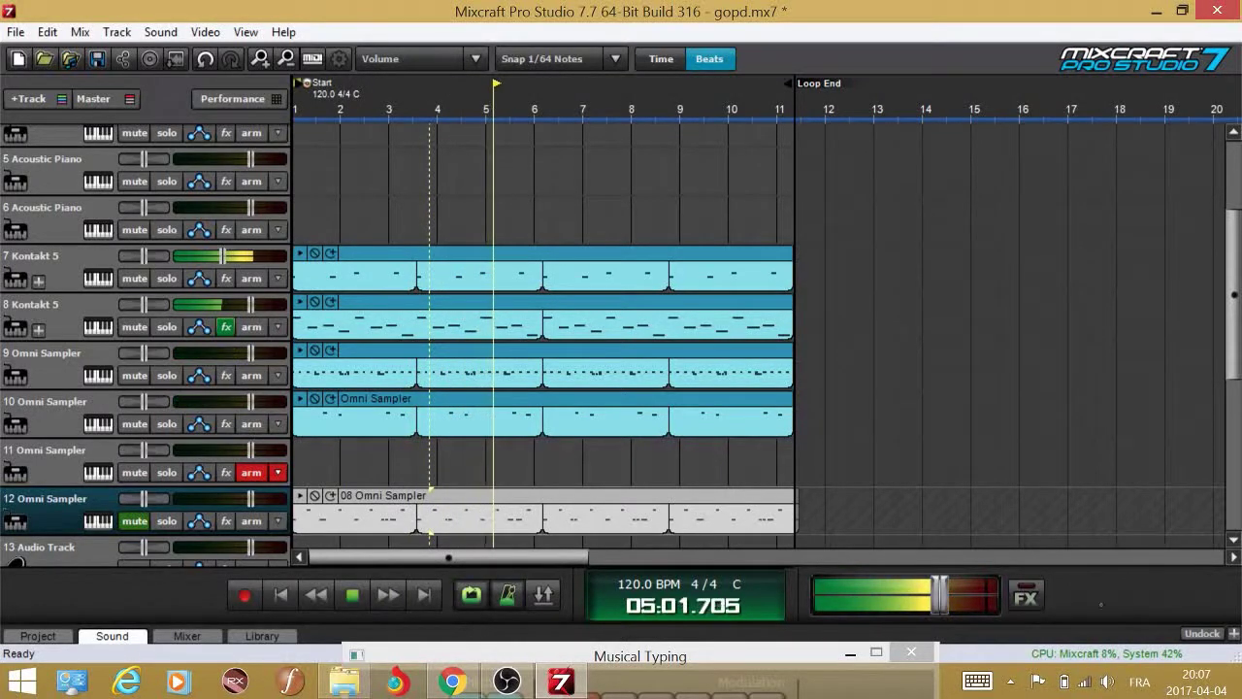
# - Bring the full Musical Typing keyboard into view to try track 11's low notes, and move it clear of the tracks
pyautogui.moveTo(640, 656); pyautogui.dragTo(701, 408)
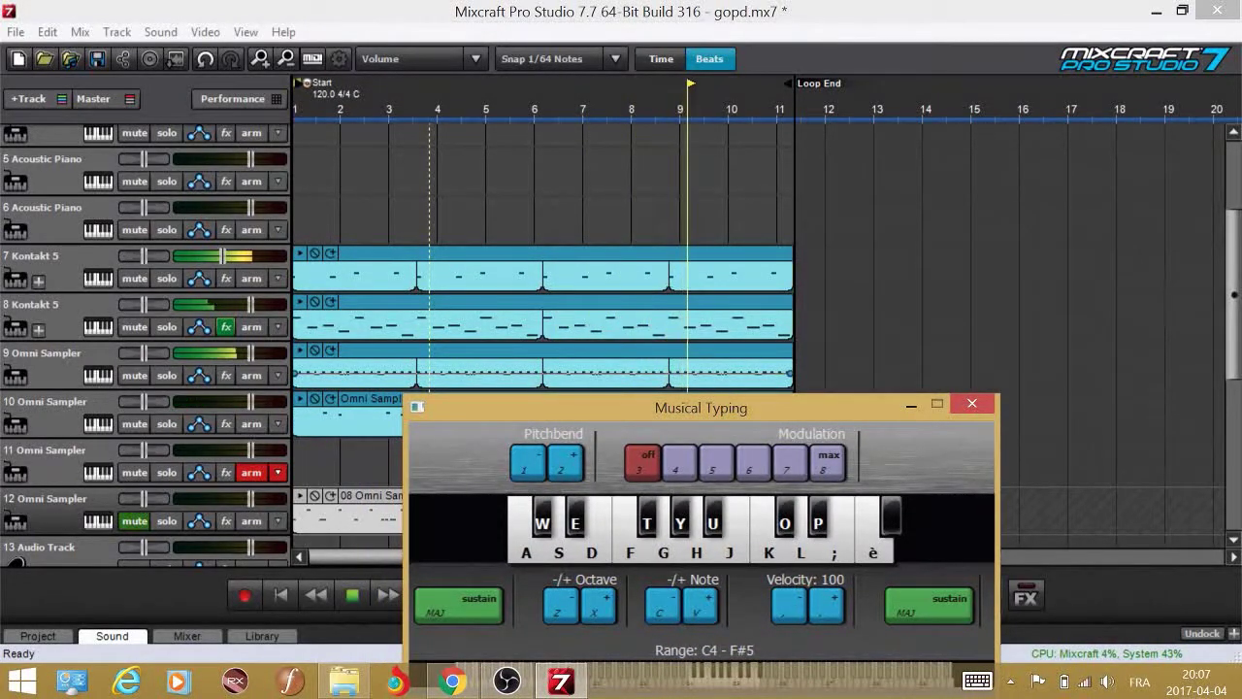
pyautogui.moveTo(700, 408); pyautogui.dragTo(699, 342)
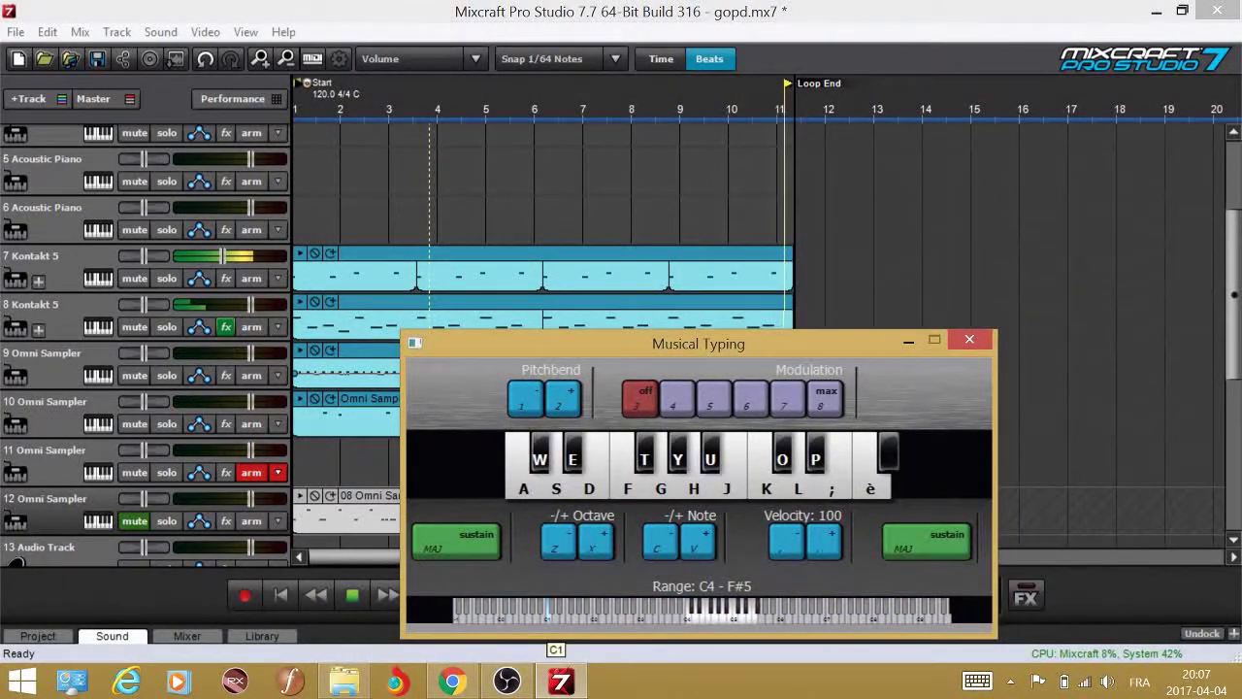
pyautogui.moveTo(699, 342); pyautogui.dragTo(604, 538)
pyautogui.click(430, 442)
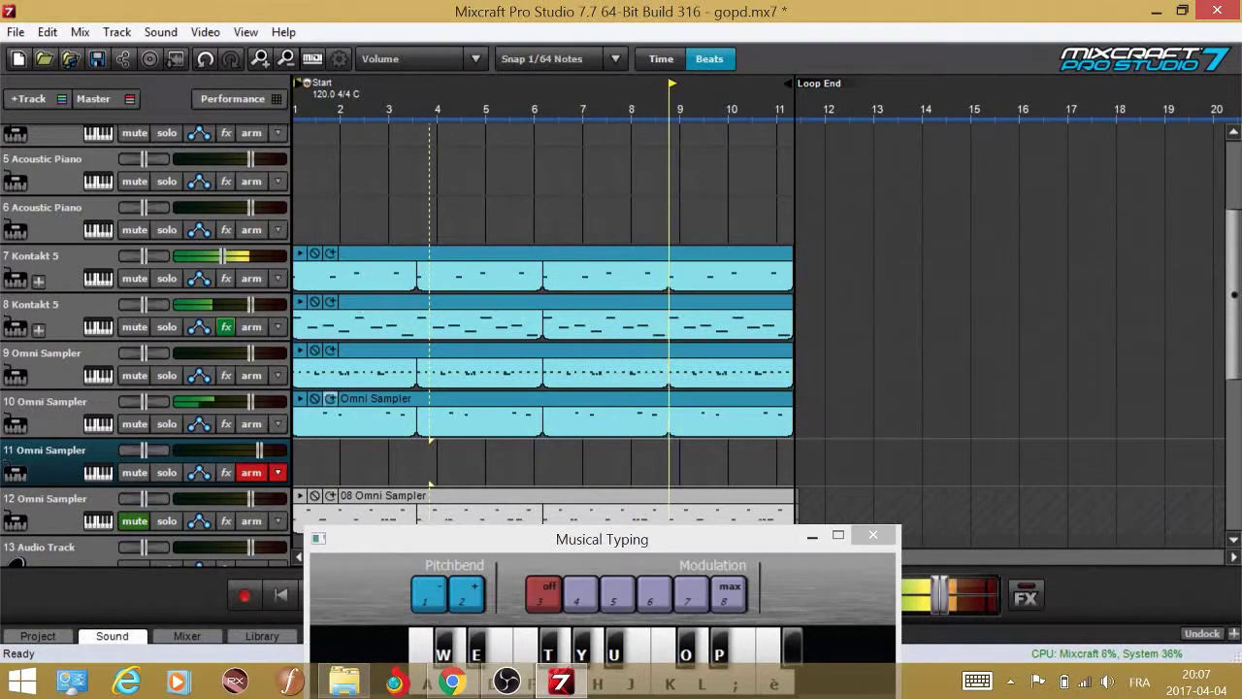
# - Duplicate track 10 and delete the two Clap notes from the copy's clip on track 11, keeping the Kanye Chant notes
pyautogui.rightClick(60, 432)
pyautogui.click(127, 359)
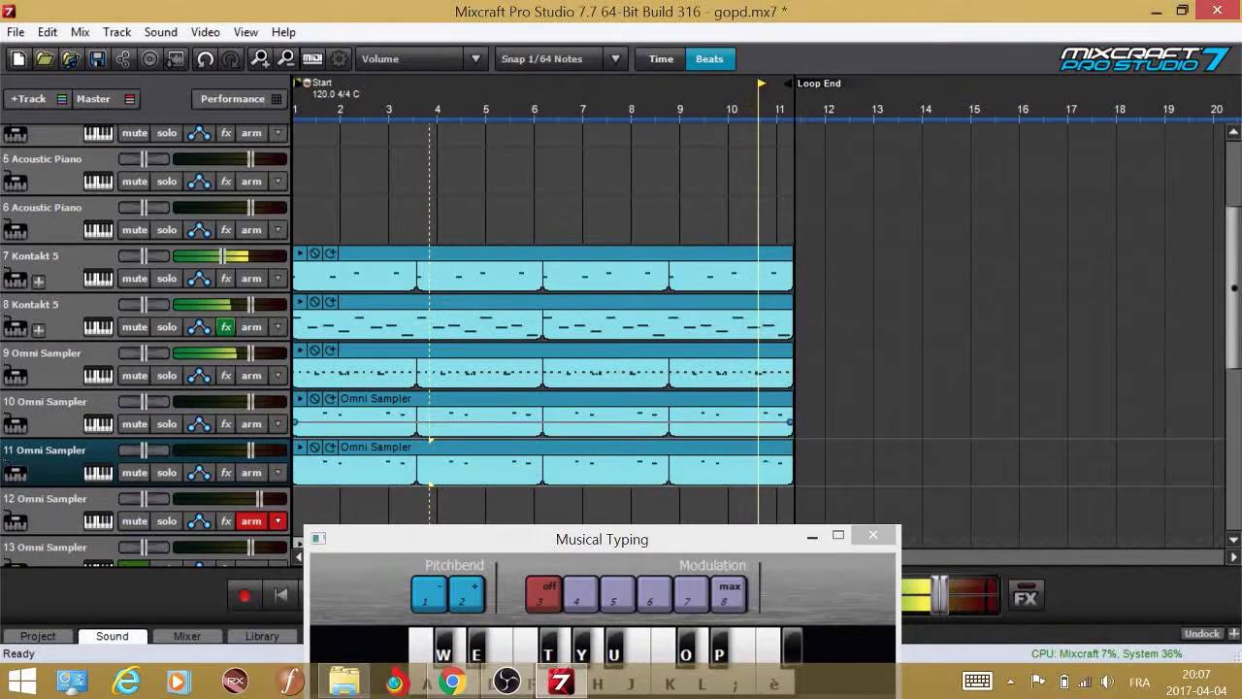
pyautogui.doubleClick(552, 400)
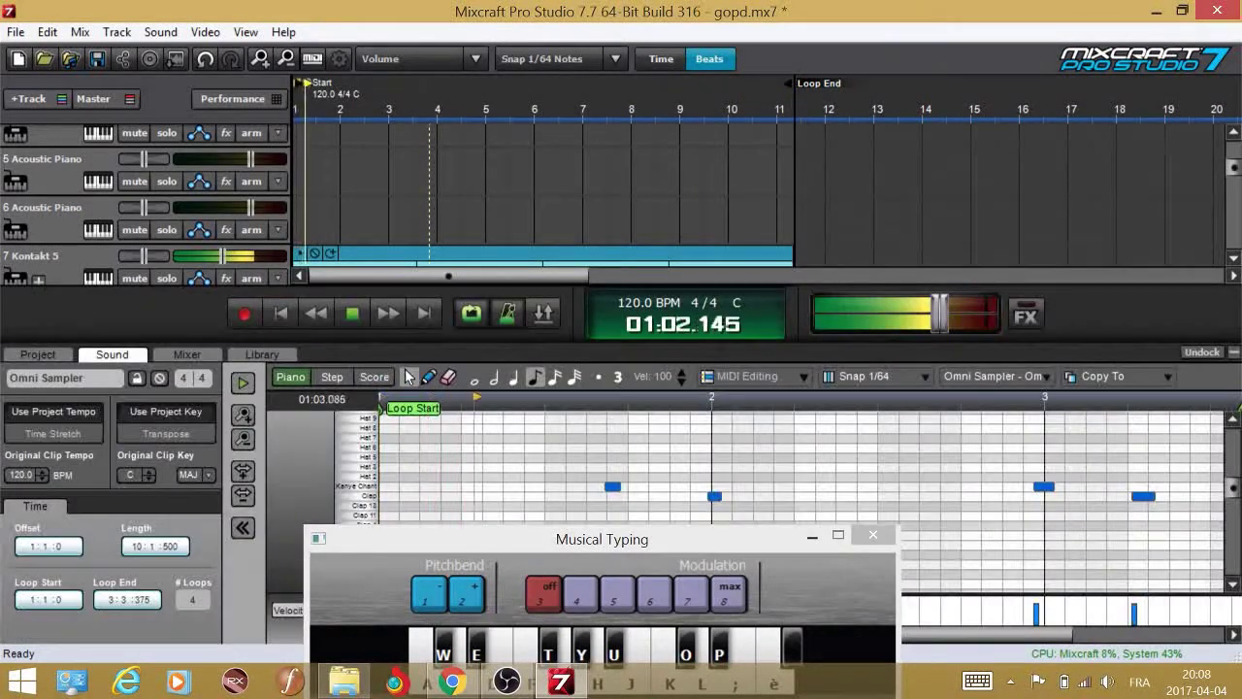
pyautogui.moveTo(681, 538); pyautogui.dragTo(679, 644)
pyautogui.moveTo(748, 502); pyautogui.dragTo(684, 541)
pyautogui.press('Delete')
pyautogui.moveTo(1176, 473); pyautogui.dragTo(1116, 515)
pyautogui.press('Delete')
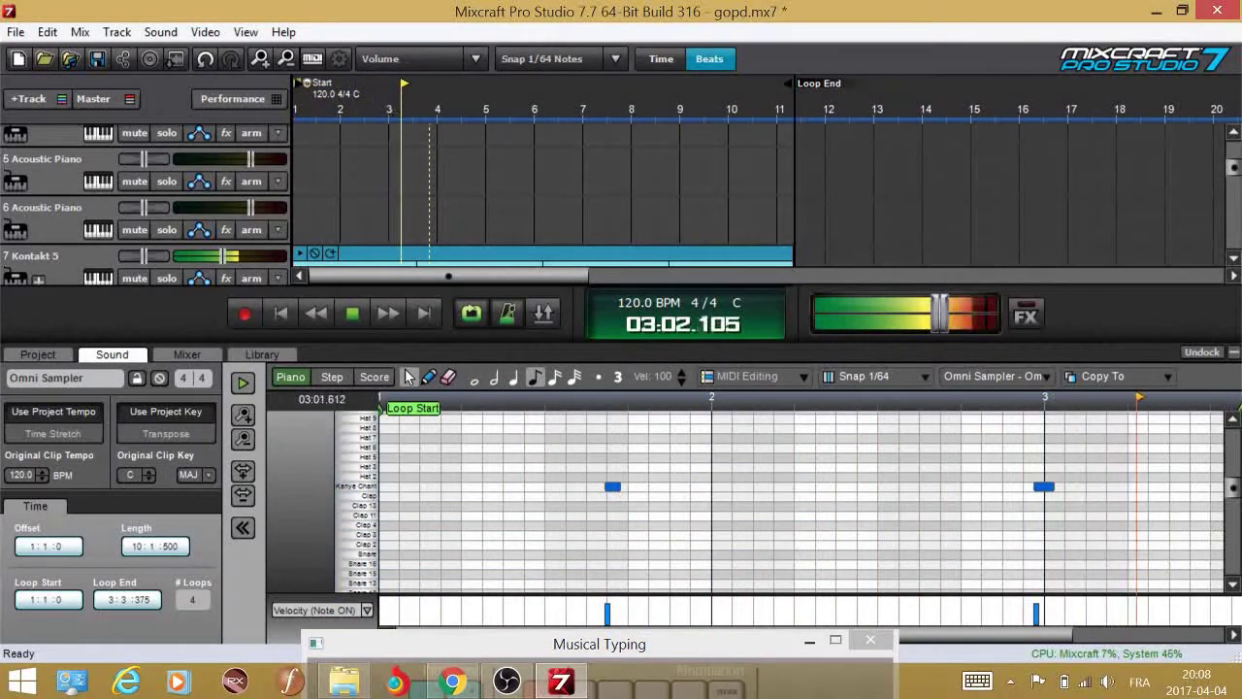
pyautogui.click(1233, 353)
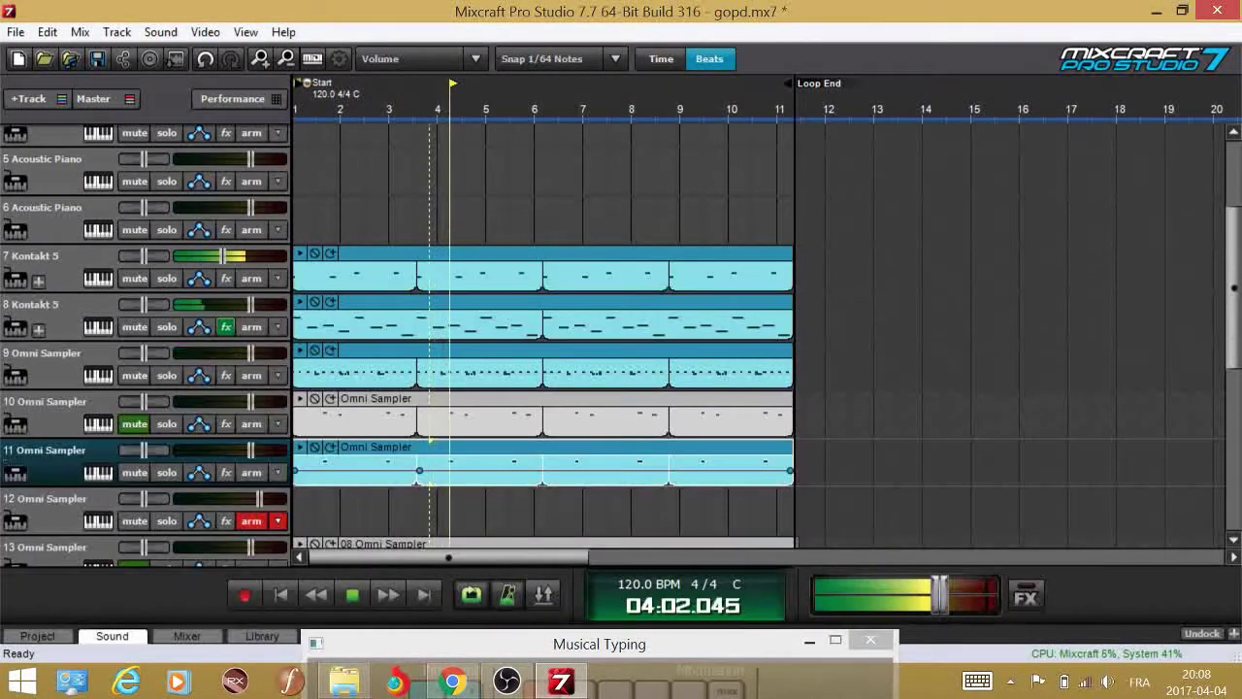
# - Raise track 12's volume to +5.7 dB and examine the notes of track 8's melody clip
pyautogui.scroll(-2, 544, 340)
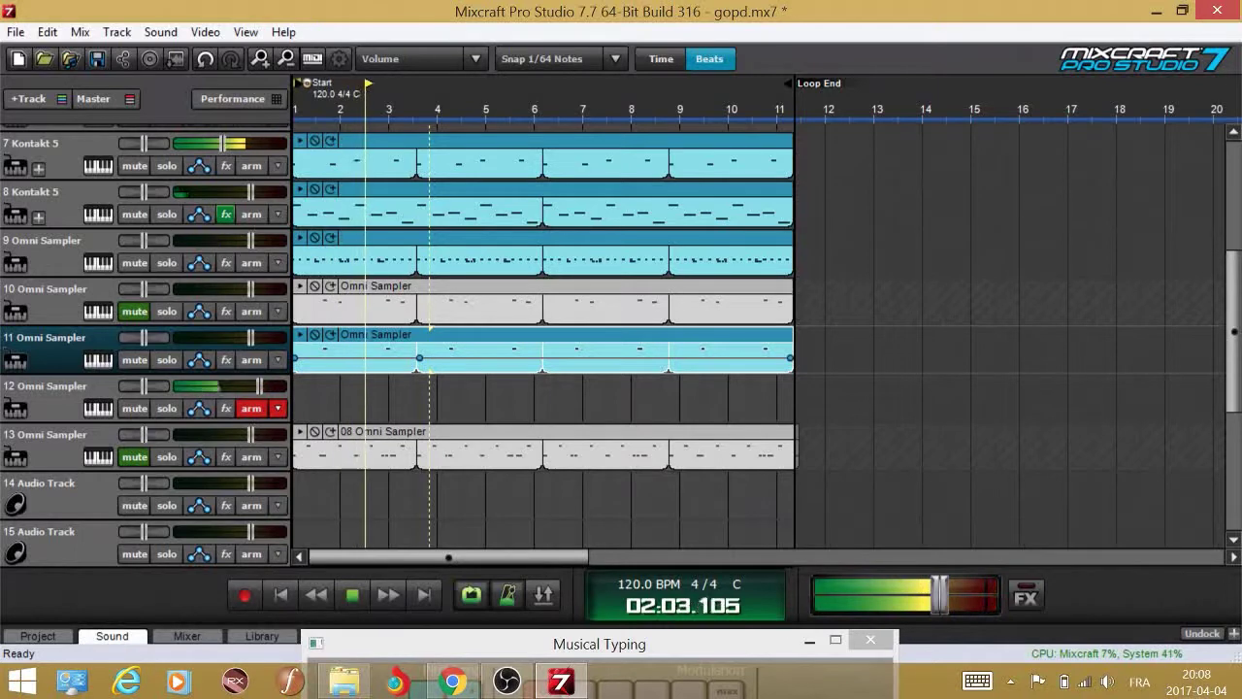
pyautogui.click(756, 398)
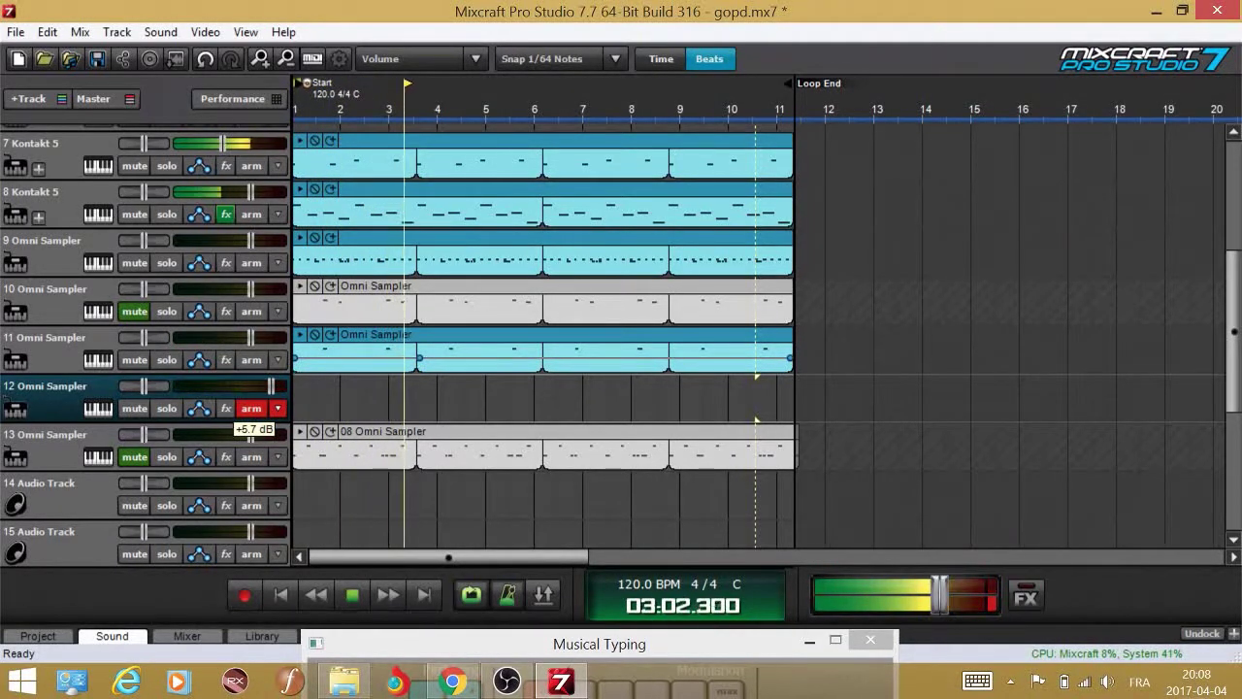
pyautogui.doubleClick(403, 208)
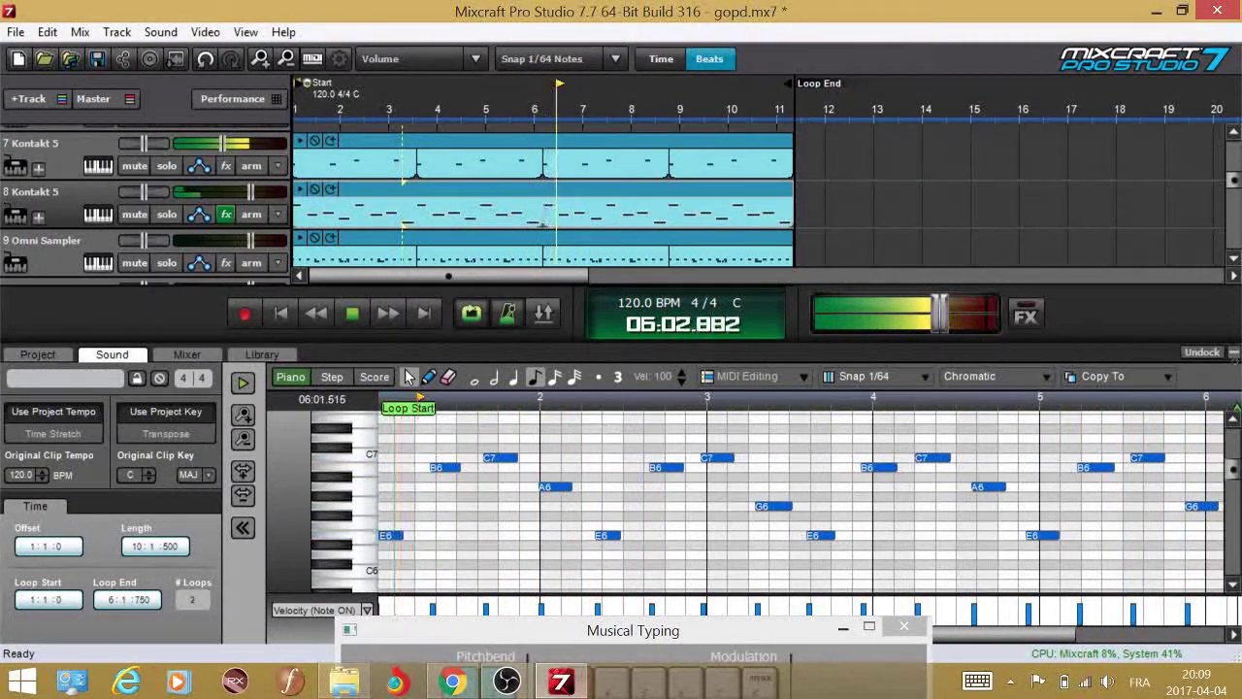
pyautogui.click(1235, 352)
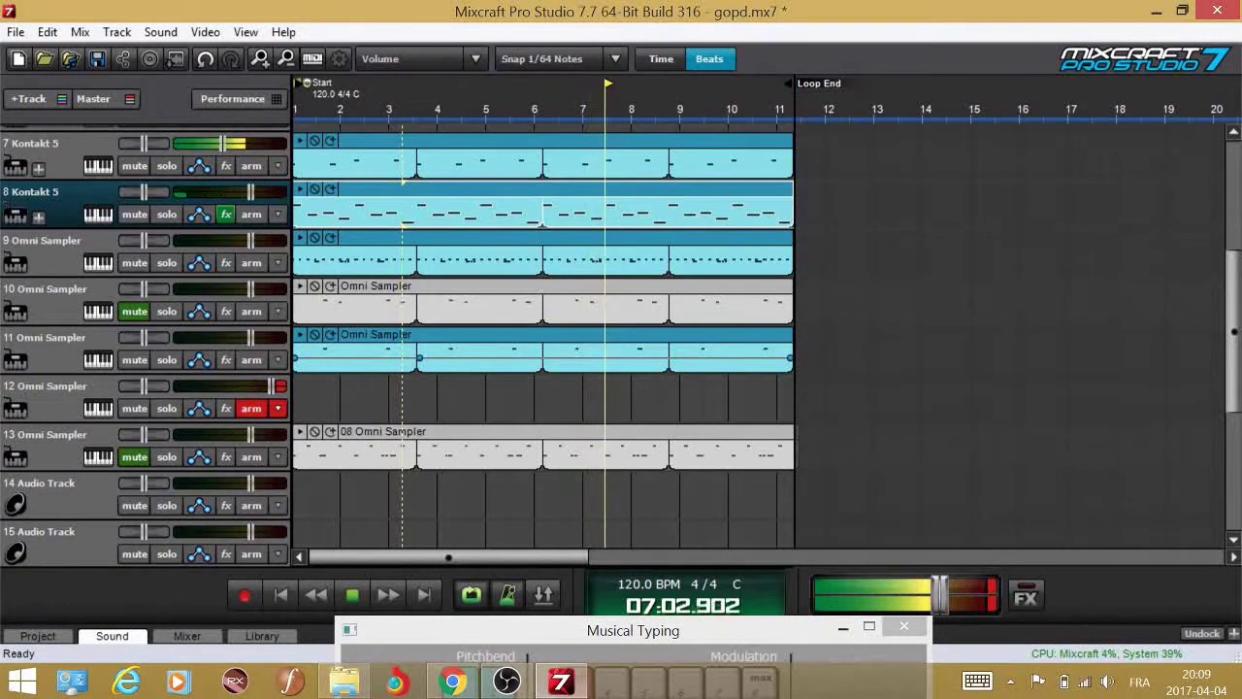
# - Rehearse over the loop on track 12, record a new Omni Sampler drum clip of about three bars from bar 1, and play it back
pyautogui.click(754, 399)
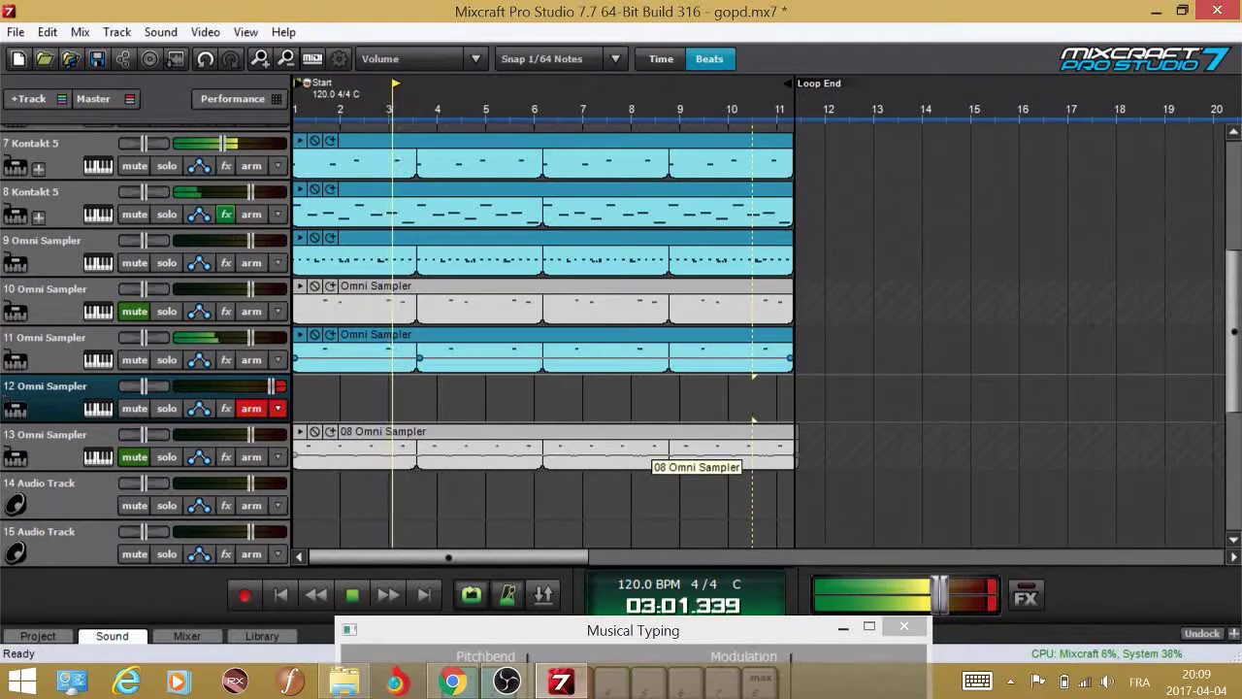
pyautogui.click(728, 399)
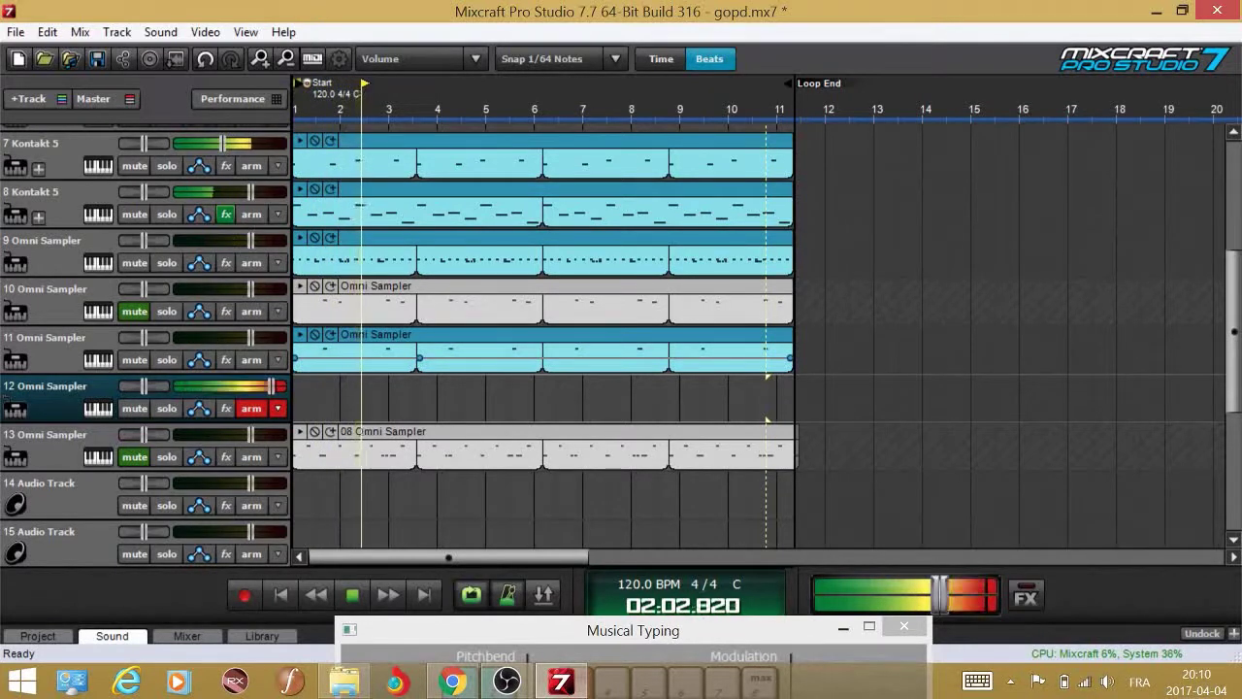
pyautogui.click(774, 399)
pyautogui.click(752, 399)
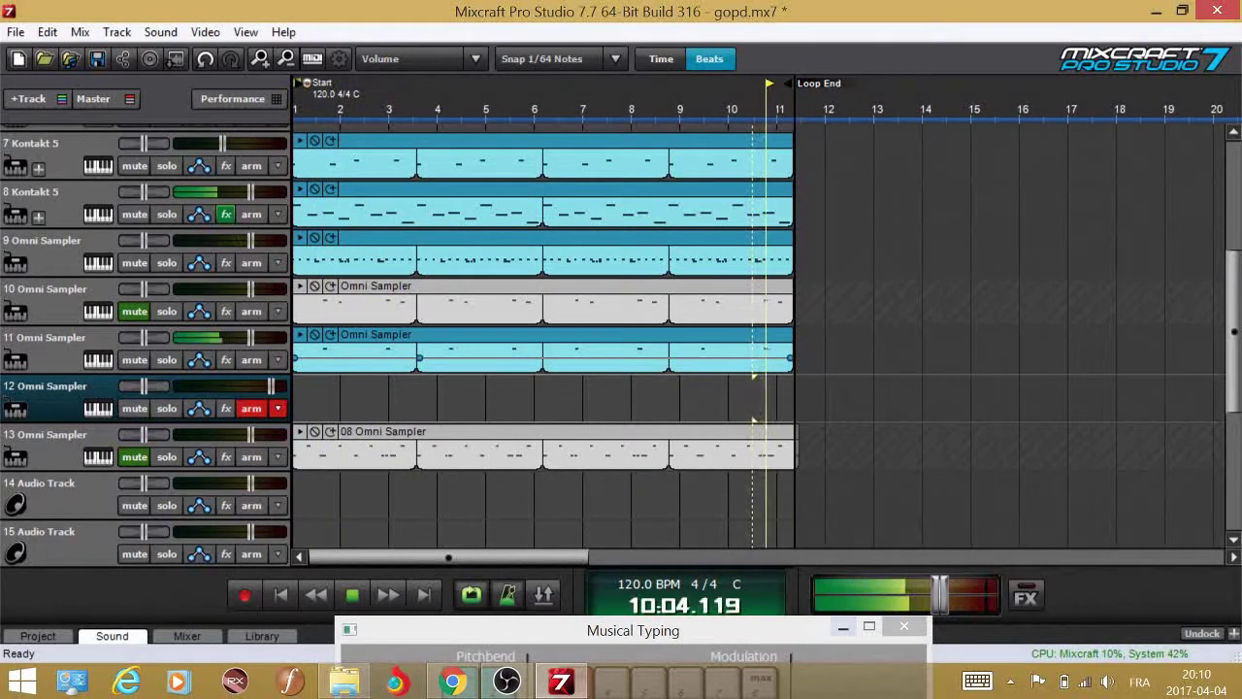
pyautogui.press('r')
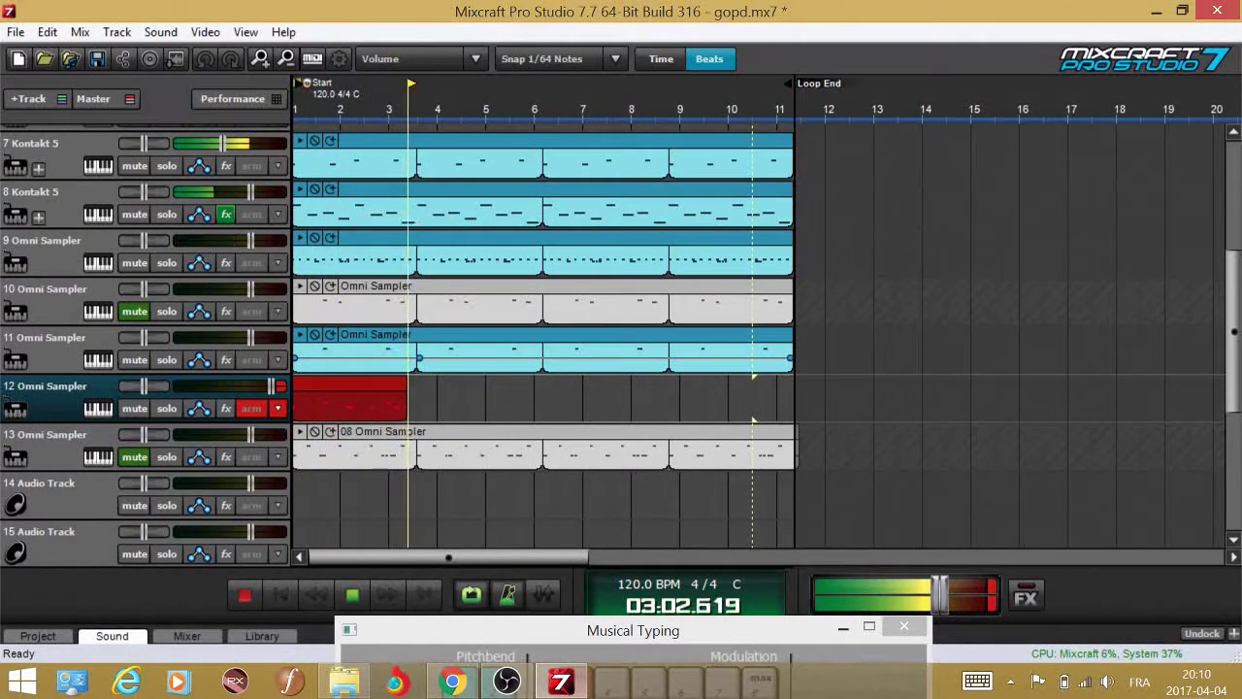
pyautogui.press('space')
pyautogui.press('space')
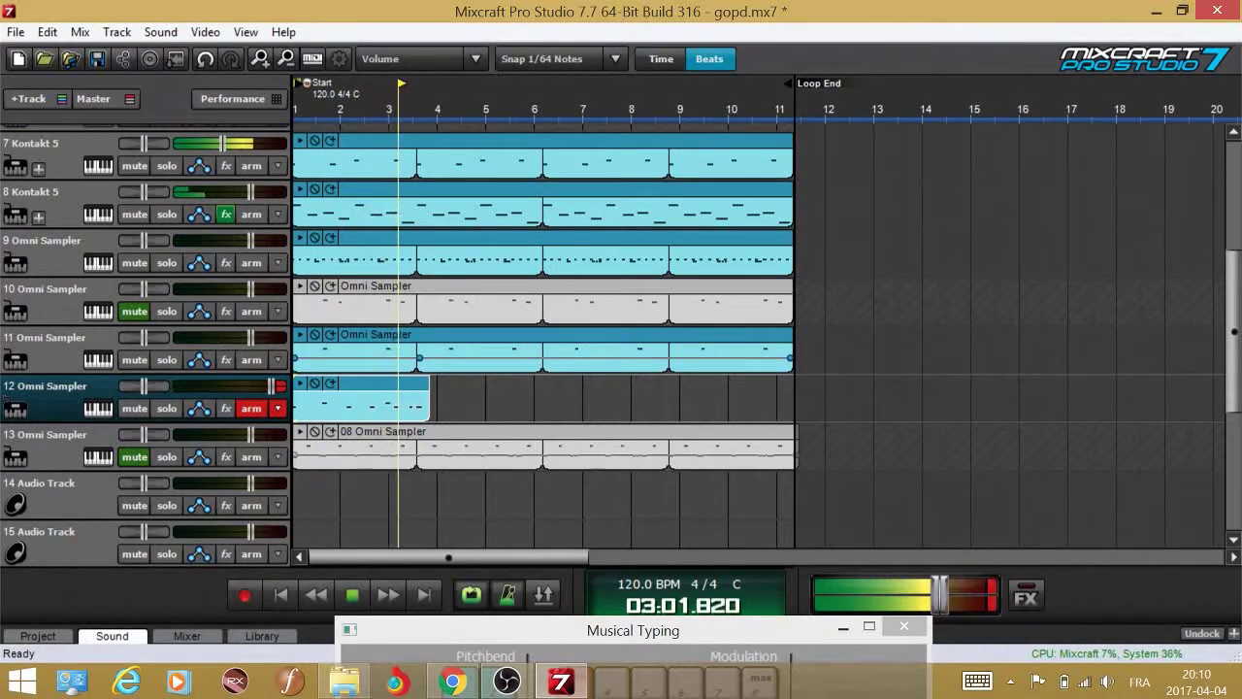
pyautogui.press('space')
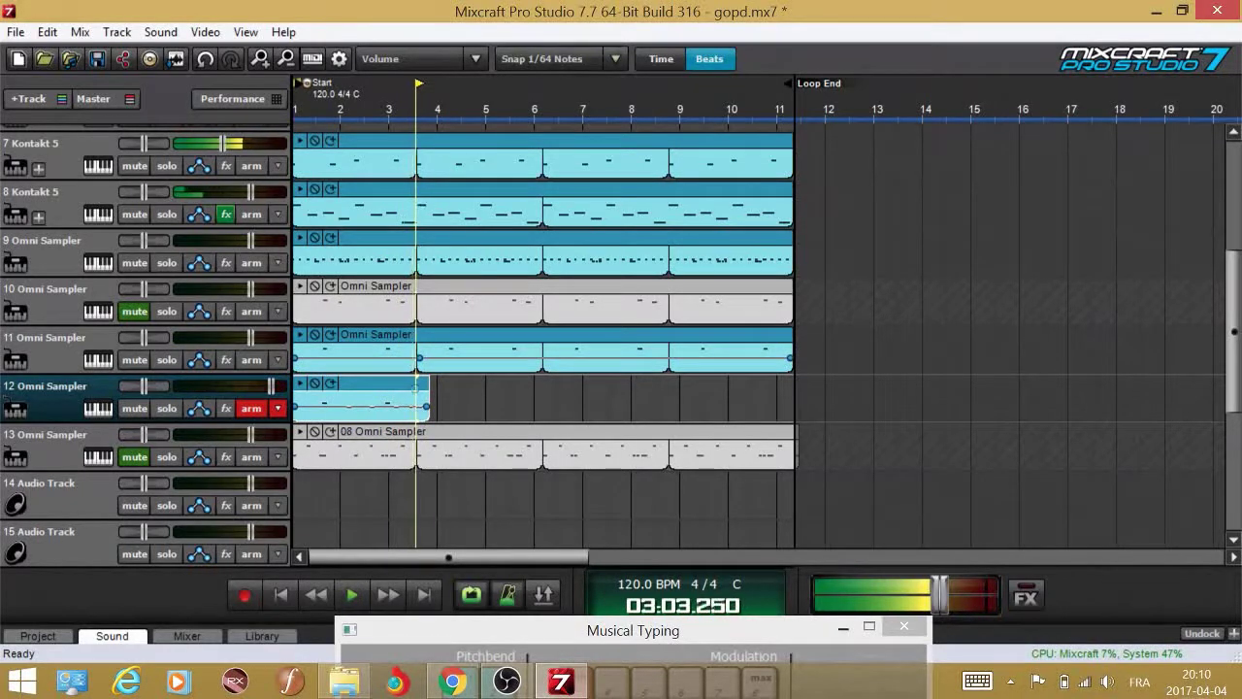
# - Split track 12's recorded clip at 3:03.375, in line with the other tracks' loop boundary, and delete the excess after the split
pyautogui.scroll(-1, 758, 340)
pyautogui.scroll(4, 758, 340)
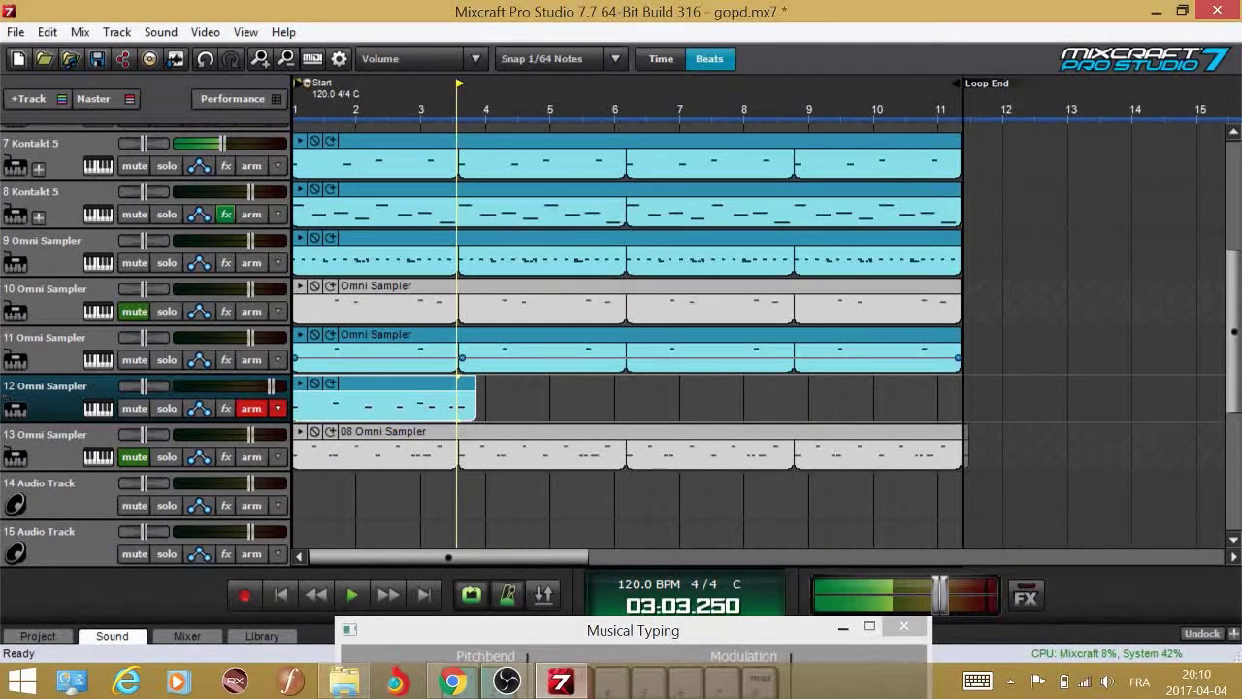
pyautogui.scroll(2, 758, 339)
pyautogui.click(778, 404)
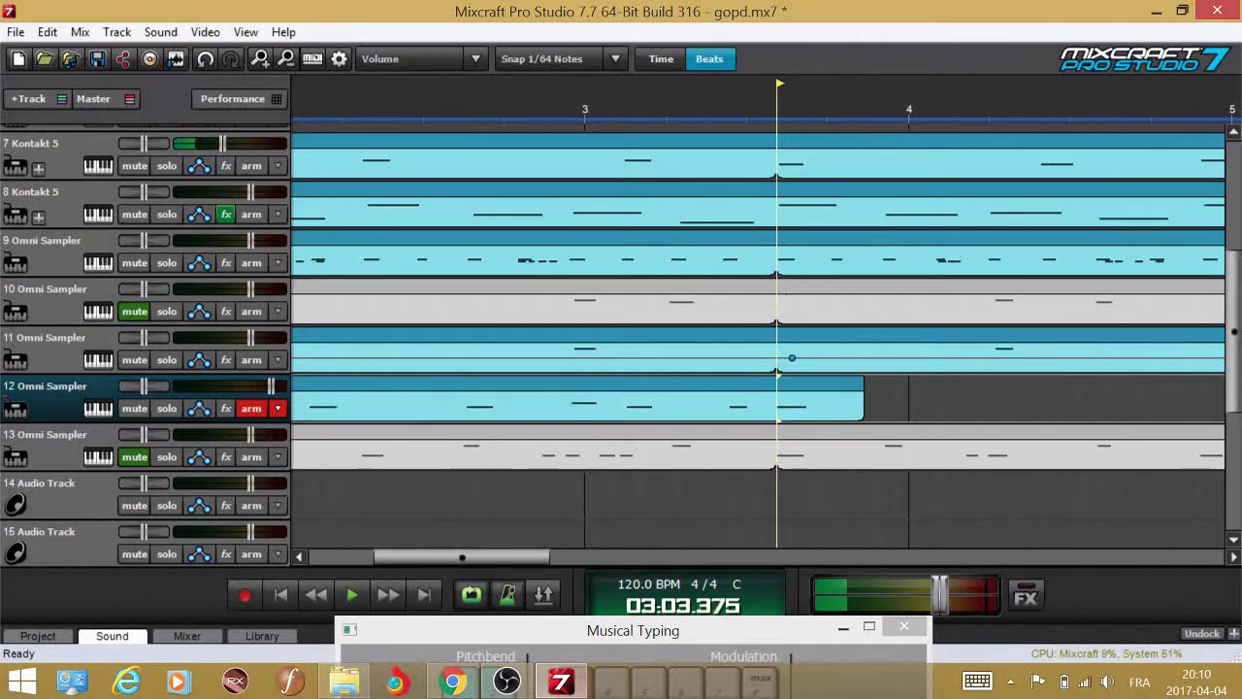
pyautogui.click(831, 404)
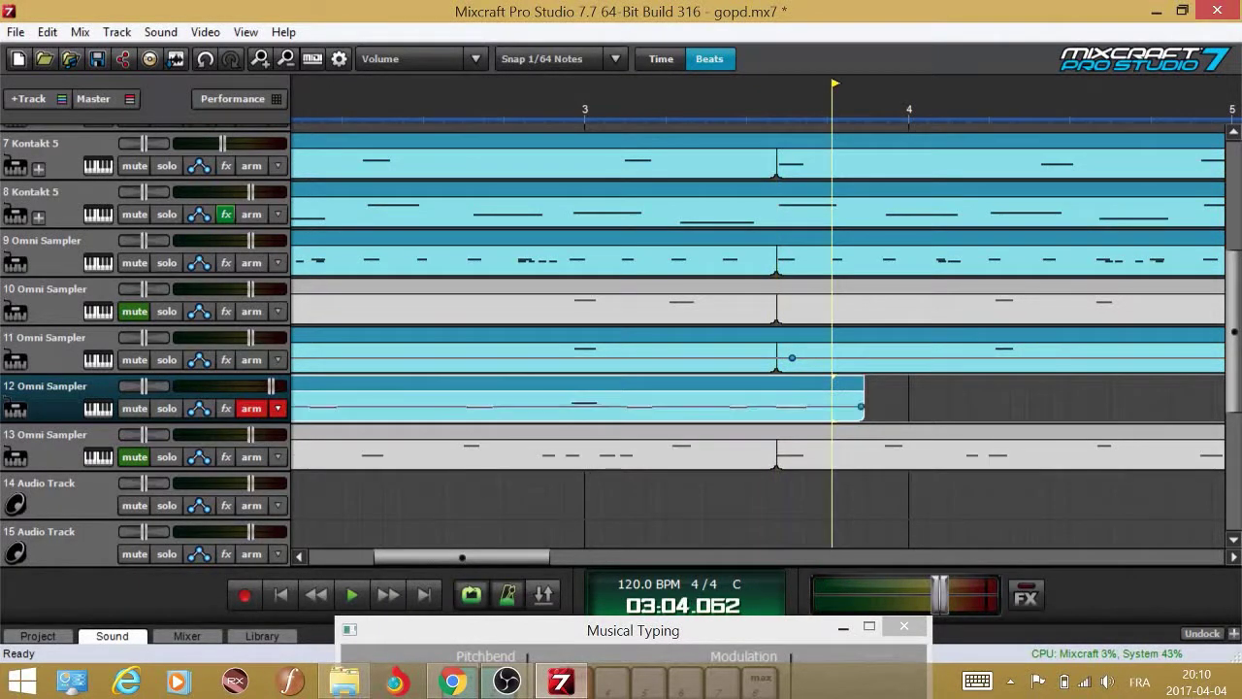
pyautogui.hotkey('ctrl', 't')
pyautogui.click(832, 398)
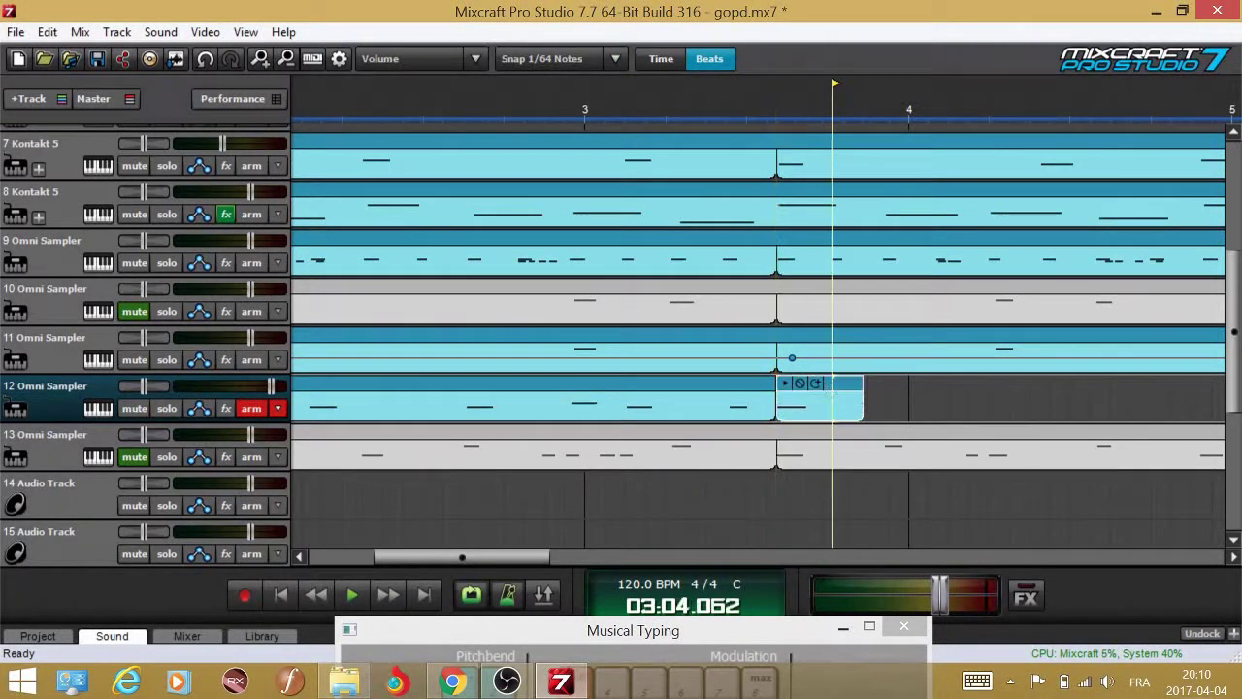
pyautogui.press('Delete')
pyautogui.scroll(-5, 831, 397)
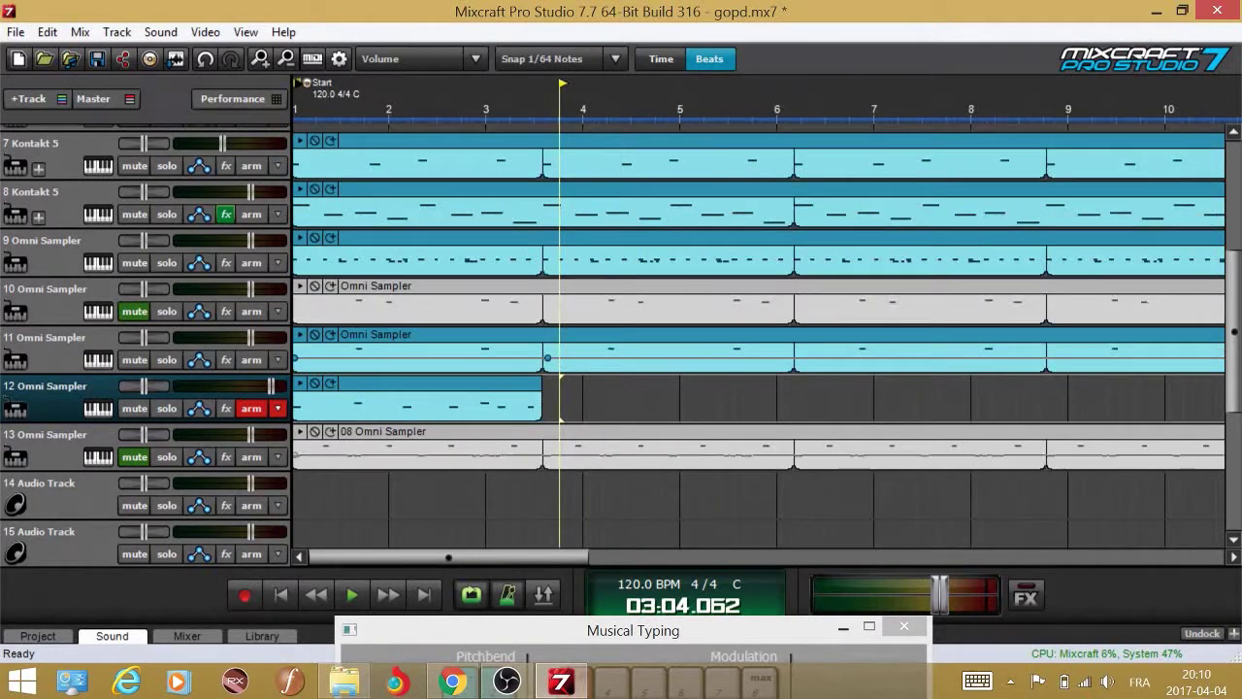
# - Mix track 12's trimmed clip to a new clip, loop it three times to reach the loop end, and play the result
pyautogui.rightClick(505, 400)
pyautogui.click(541, 337)
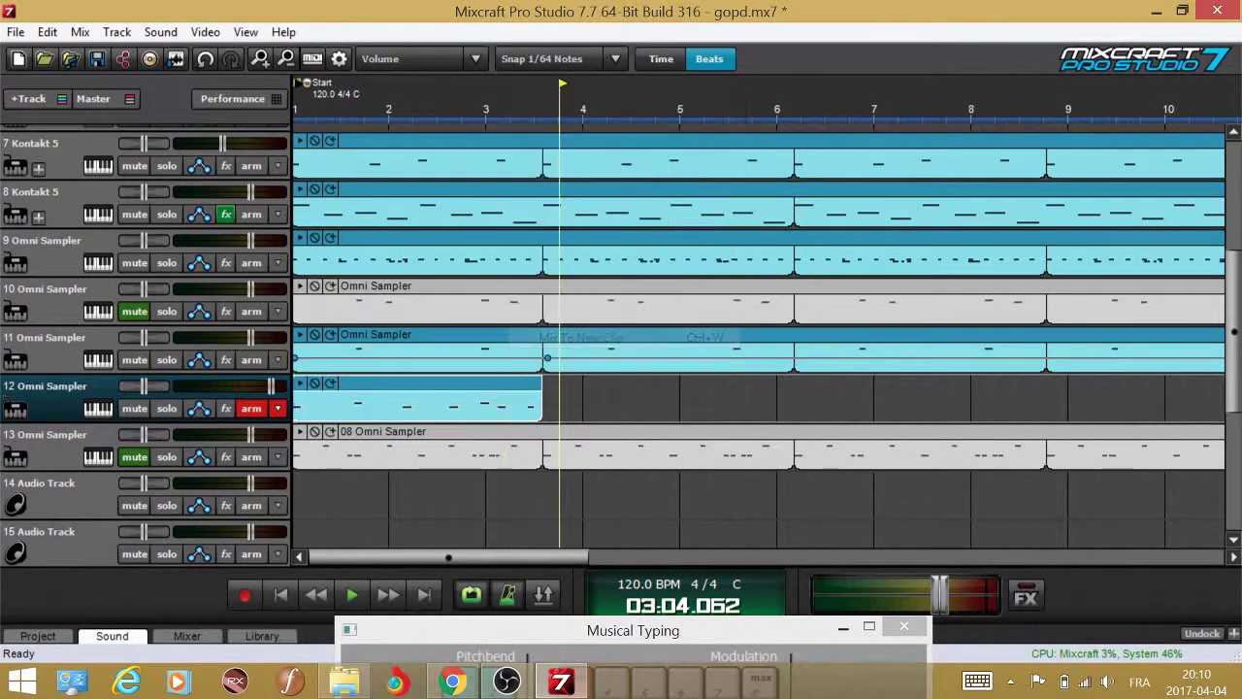
pyautogui.click(331, 383)
pyautogui.click(331, 384)
pyautogui.click(331, 384)
pyautogui.press('space')
pyautogui.scroll(-3, 331, 384)
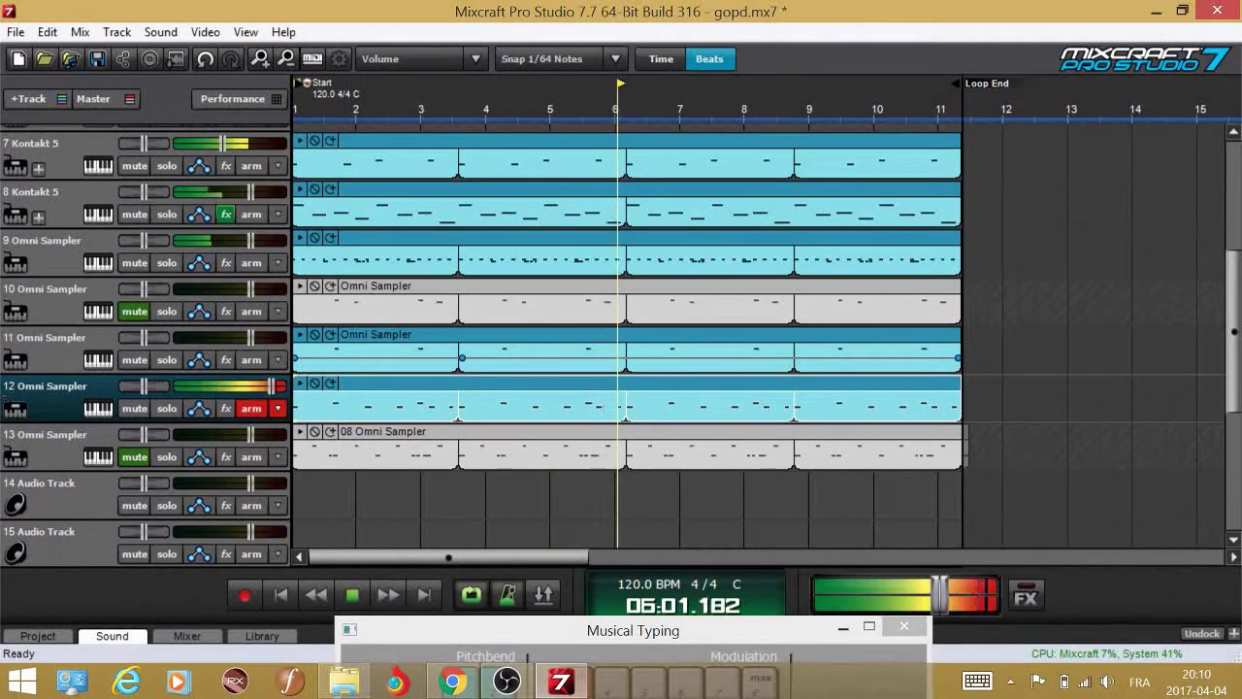
# - Examine the Kick2 notes of track 12's looped clip in the piano roll, moving the Musical Typing window clear, and close the editor
pyautogui.doubleClick(626, 403)
pyautogui.moveTo(802, 630); pyautogui.dragTo(841, 634)
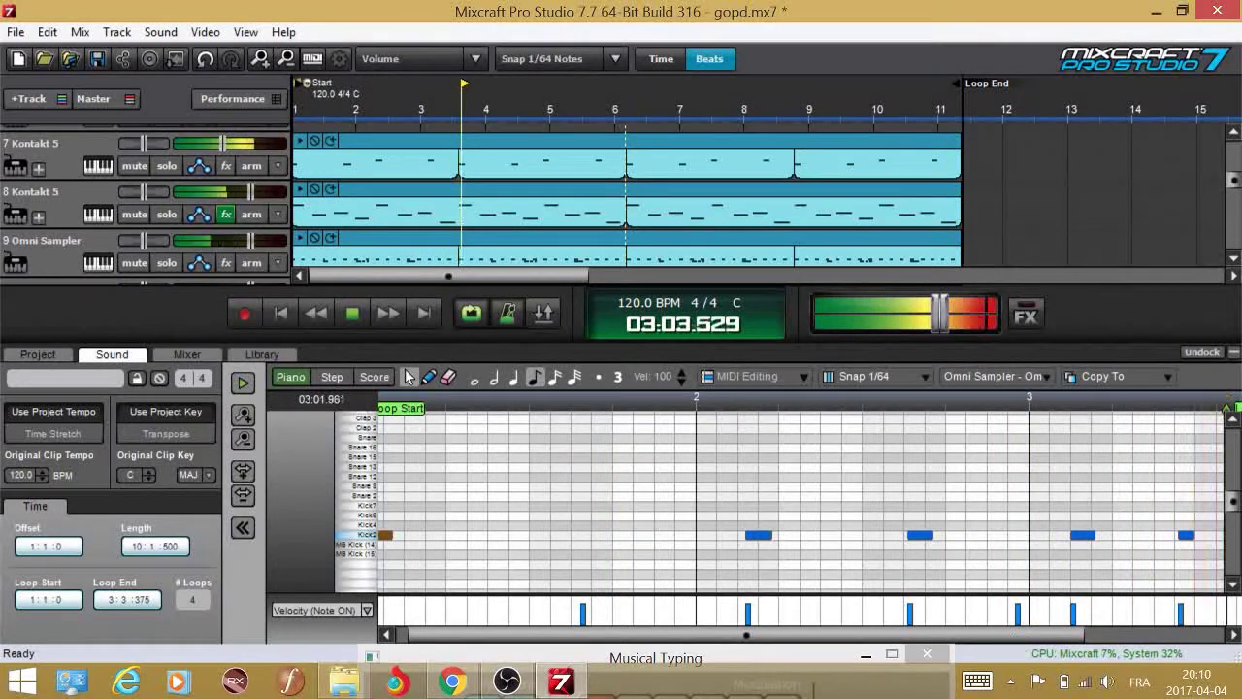
pyautogui.moveTo(1059, 519); pyautogui.dragTo(1118, 571)
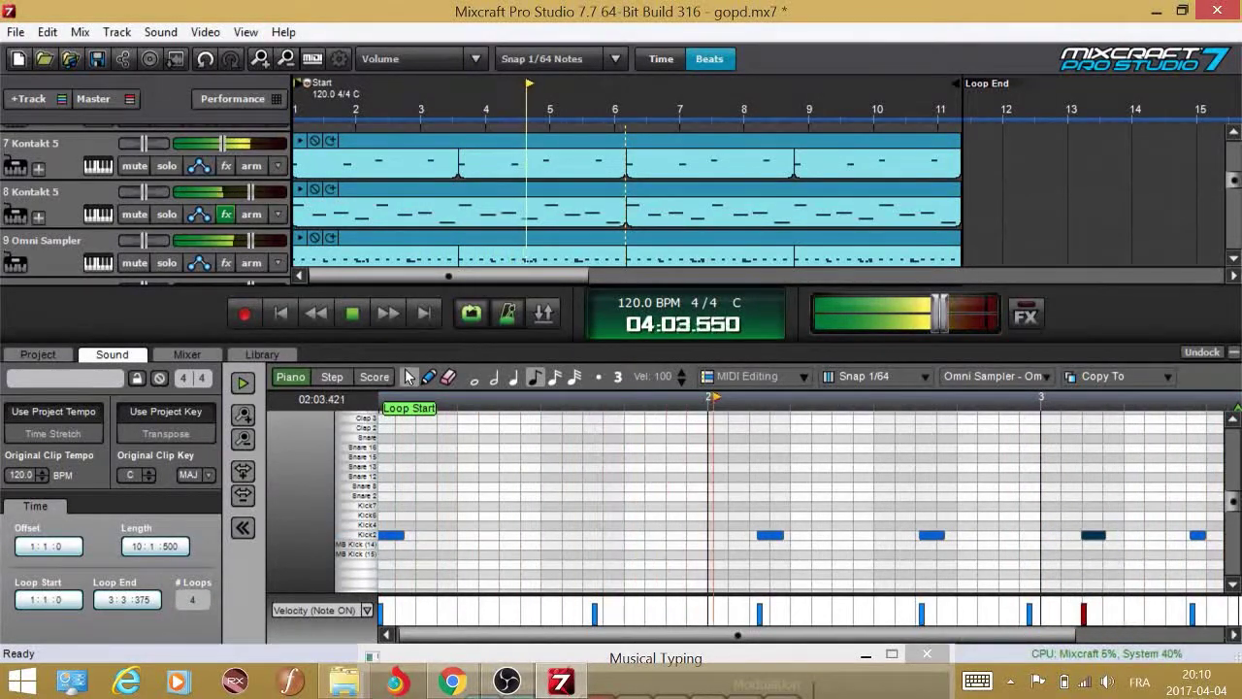
pyautogui.click(891, 551)
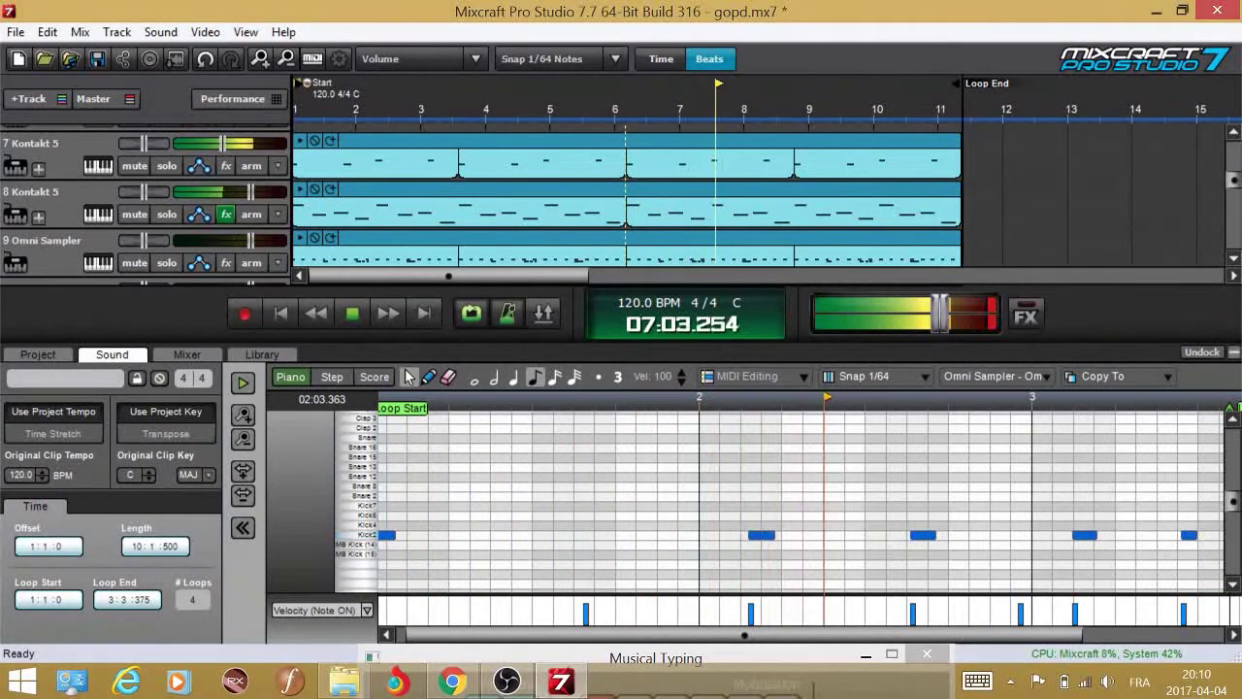
pyautogui.click(1234, 352)
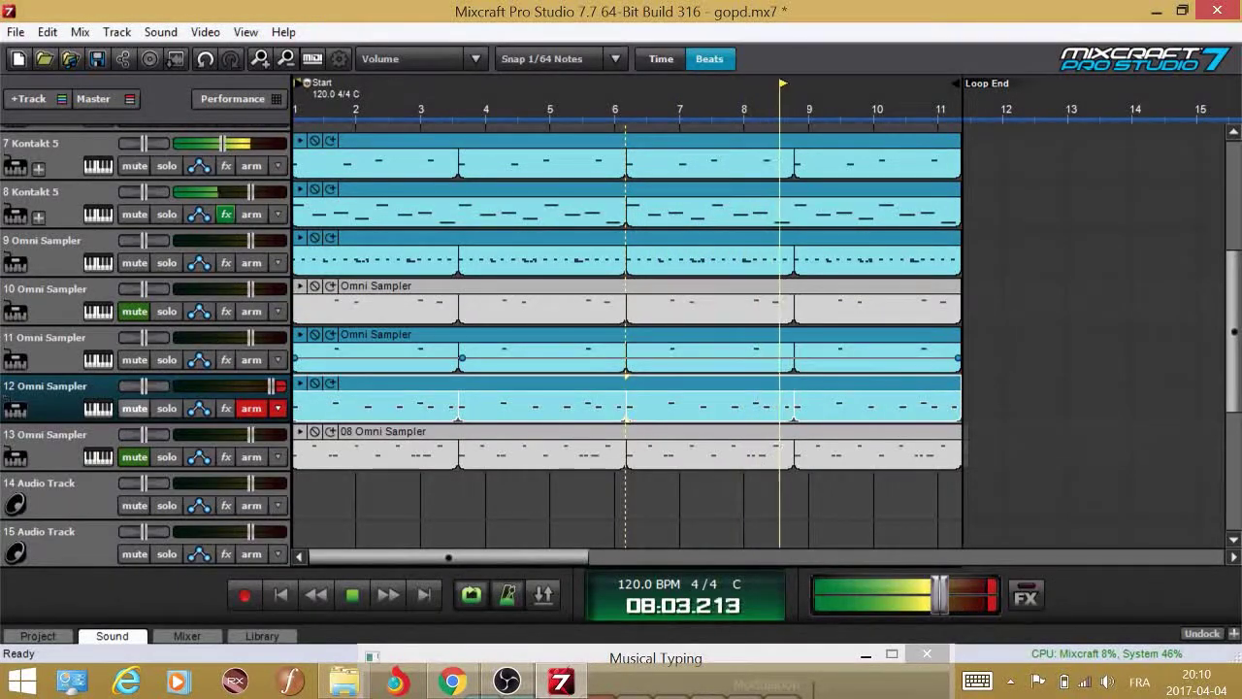
# - Compare tracks 12 and 13 in the mix by muting them alternately, mute both, and stop playback
pyautogui.click(134, 408)
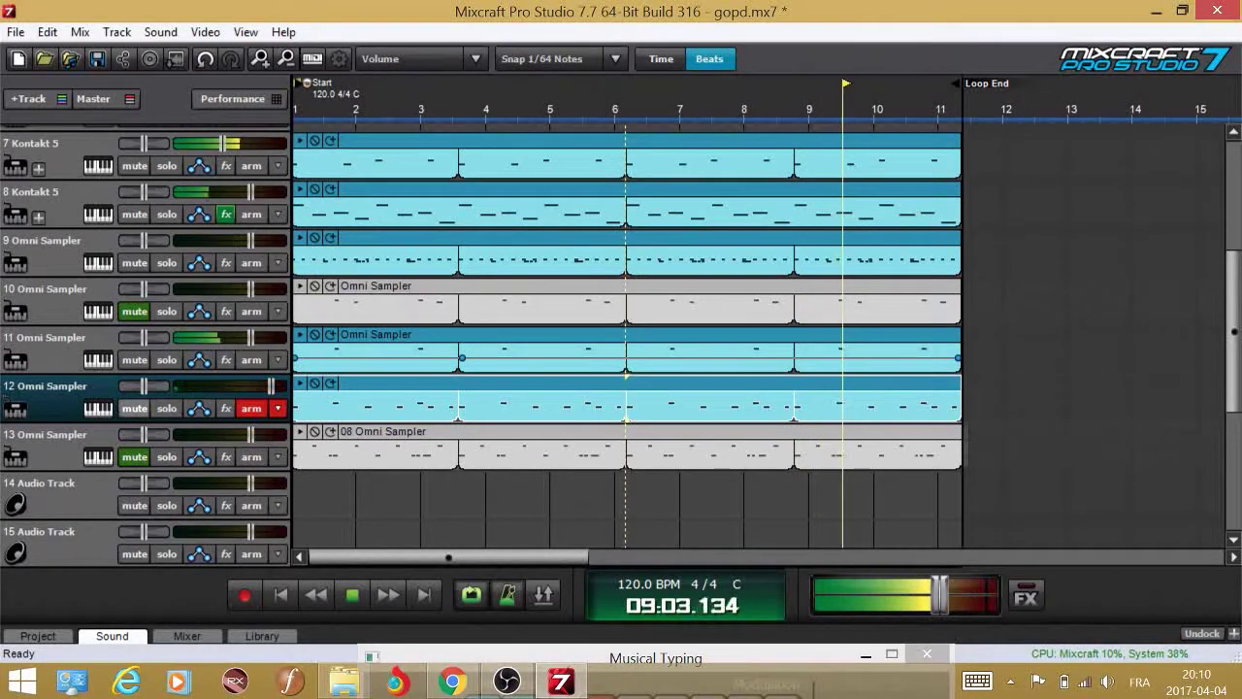
pyautogui.click(134, 456)
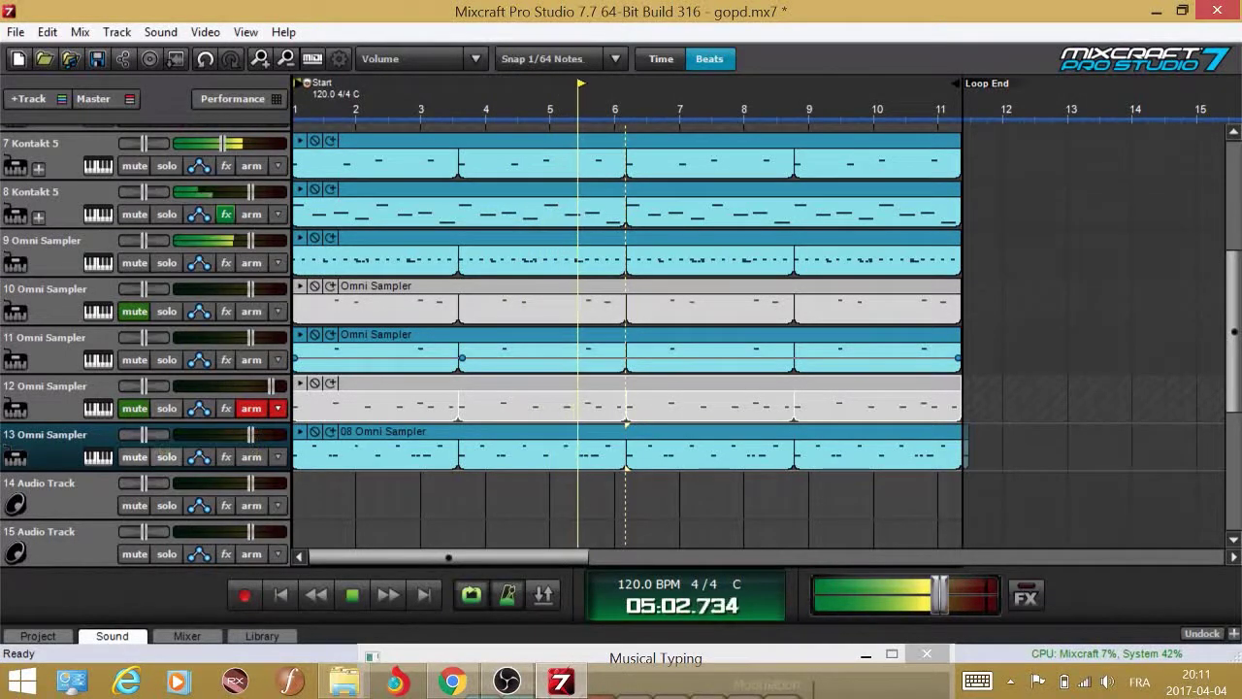
pyautogui.click(134, 456)
pyautogui.click(134, 407)
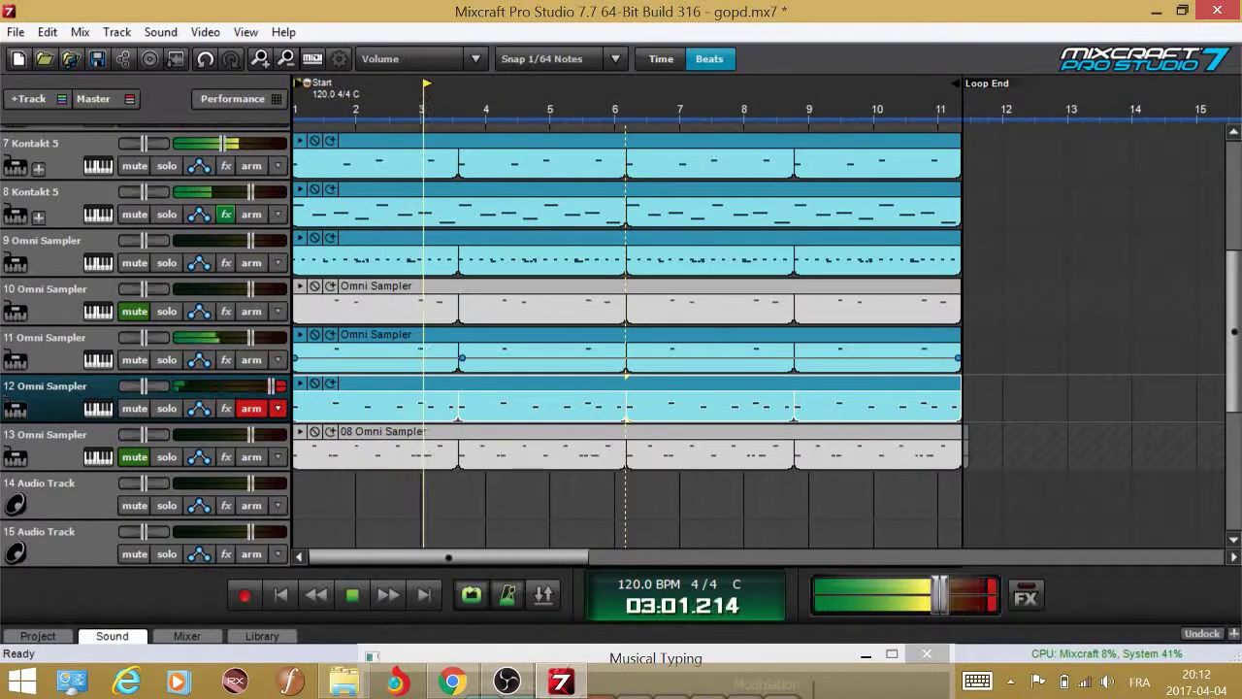
pyautogui.click(134, 409)
pyautogui.click(134, 458)
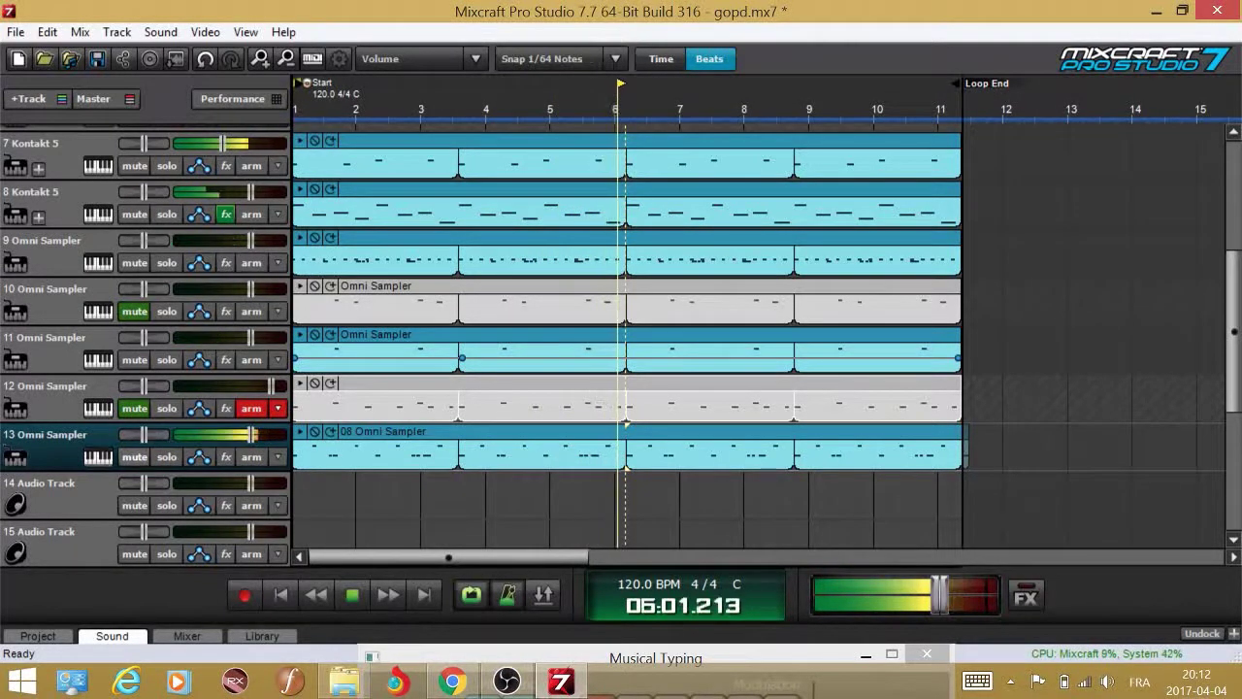
pyautogui.click(134, 457)
pyautogui.press('space')
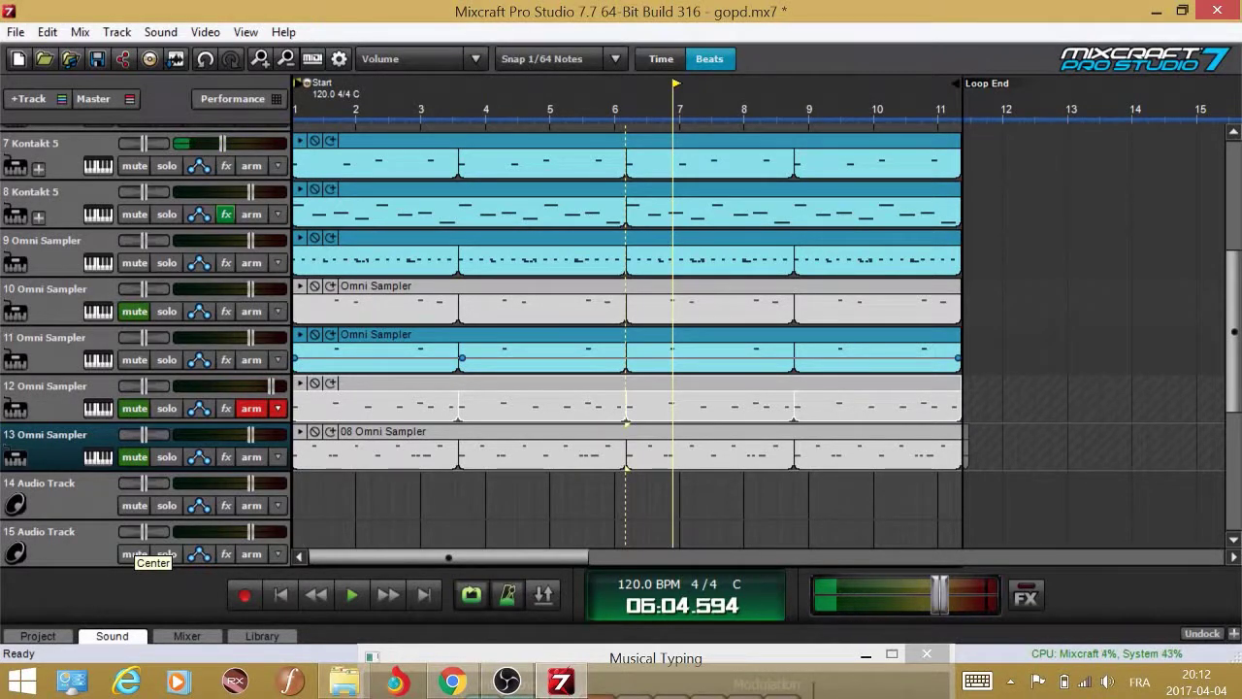
# - Browse the instrument presets for track 6 while keeping Acoustic Piano, and play the mix from the start
pyautogui.scroll(3, 622, 344)
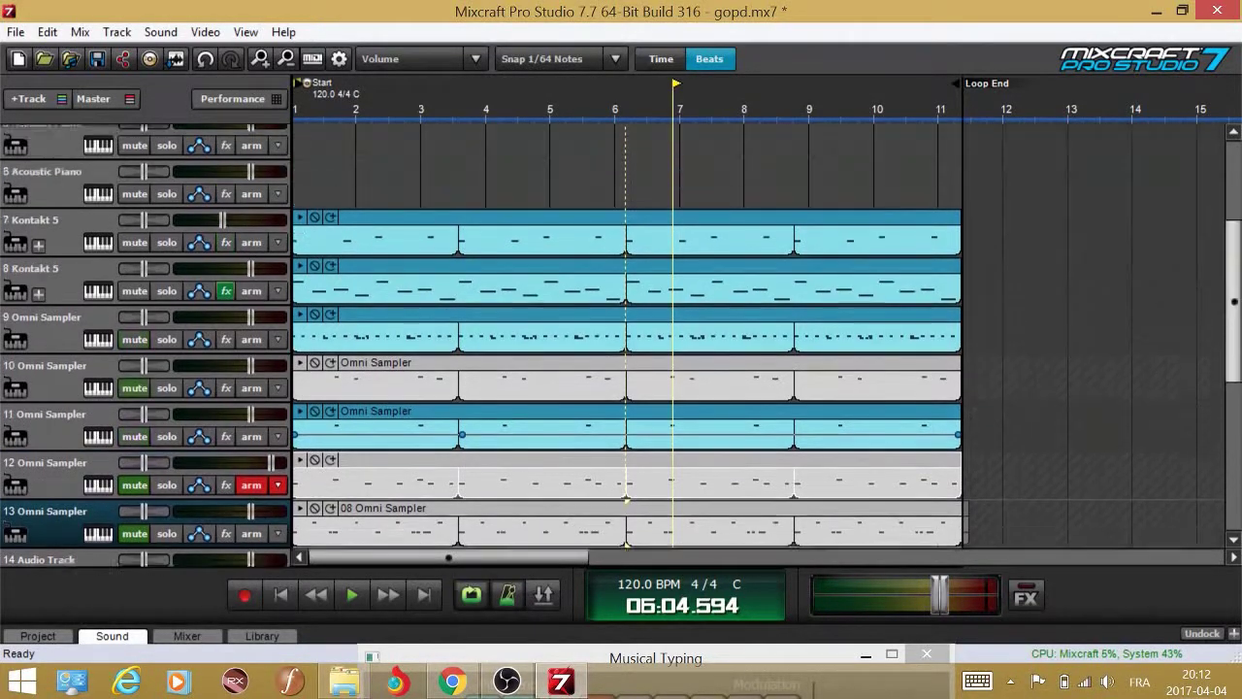
pyautogui.scroll(-2, 621, 344)
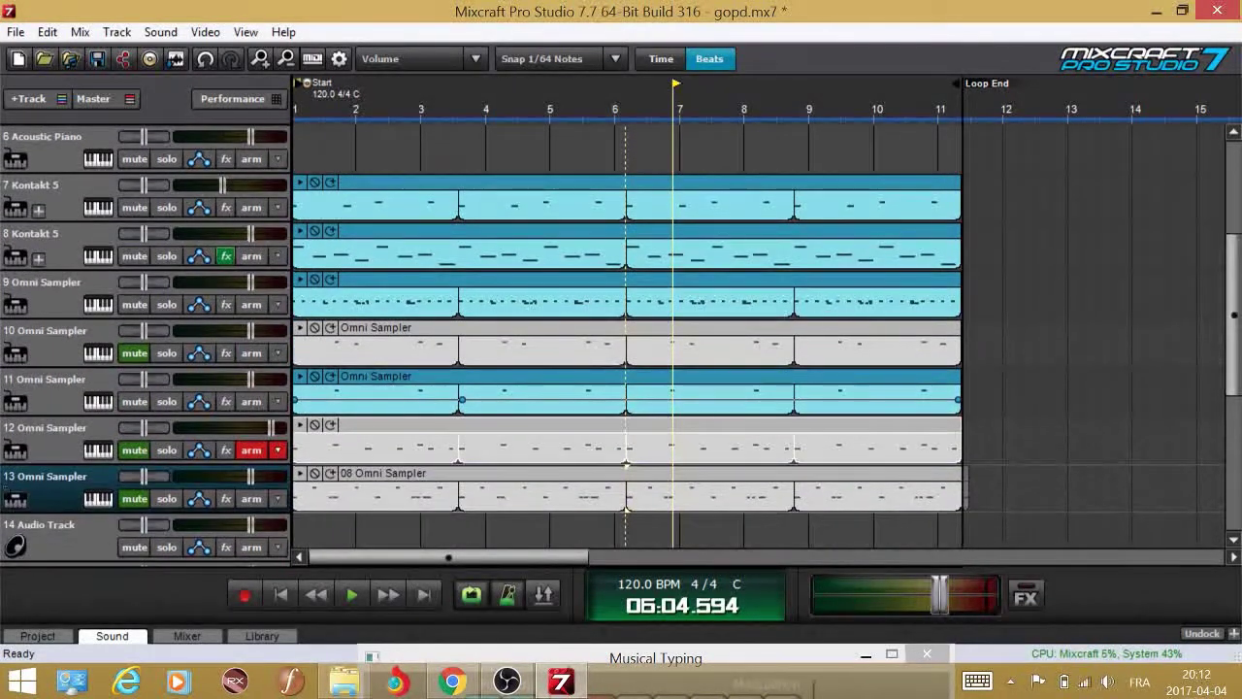
pyautogui.click(1224, 344)
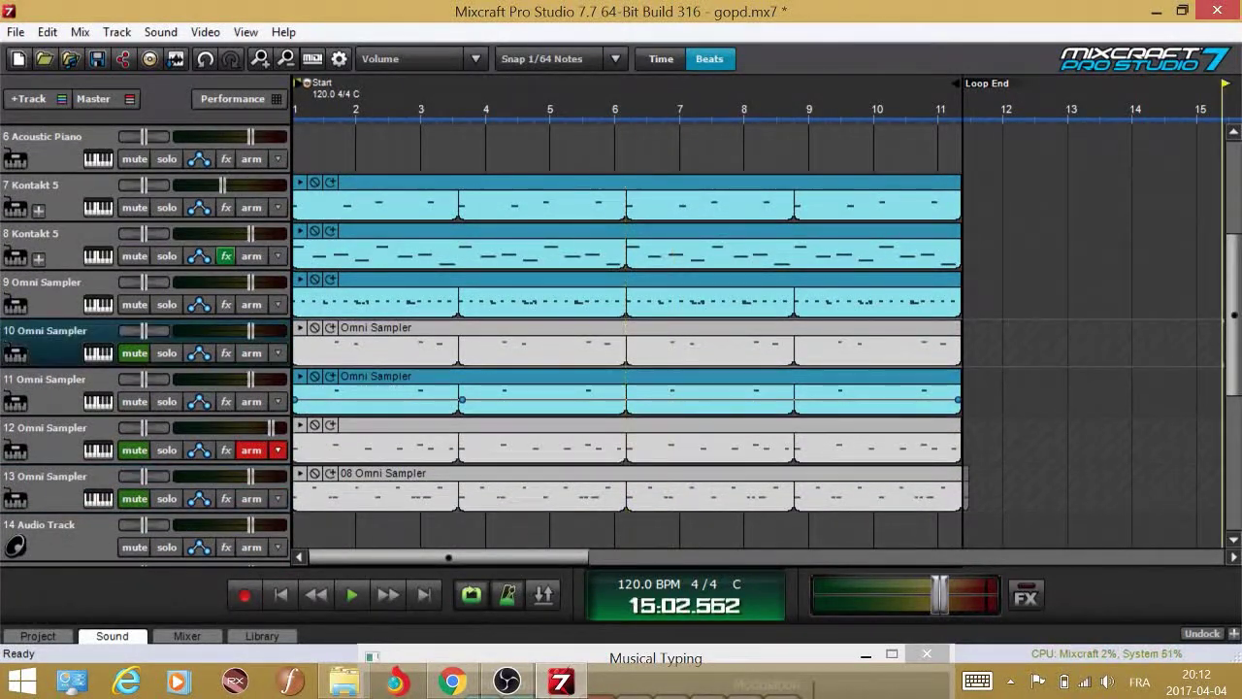
pyautogui.moveTo(1232, 344); pyautogui.dragTo(1233, 331)
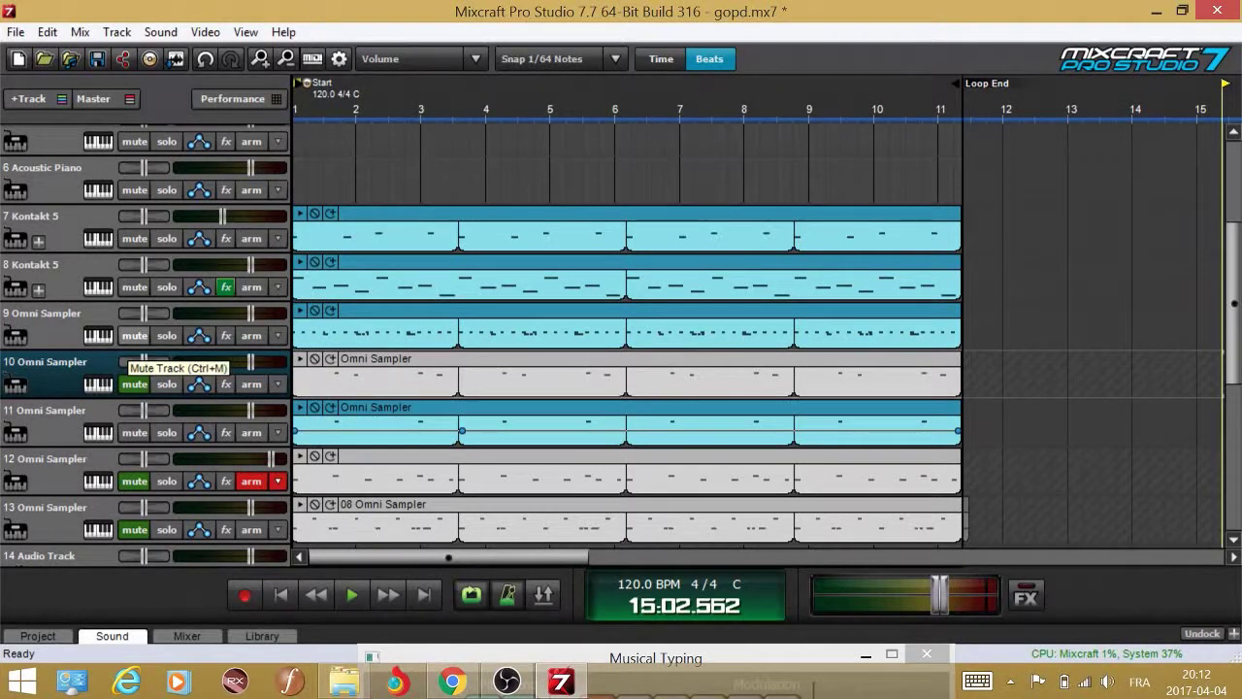
pyautogui.click(62, 175)
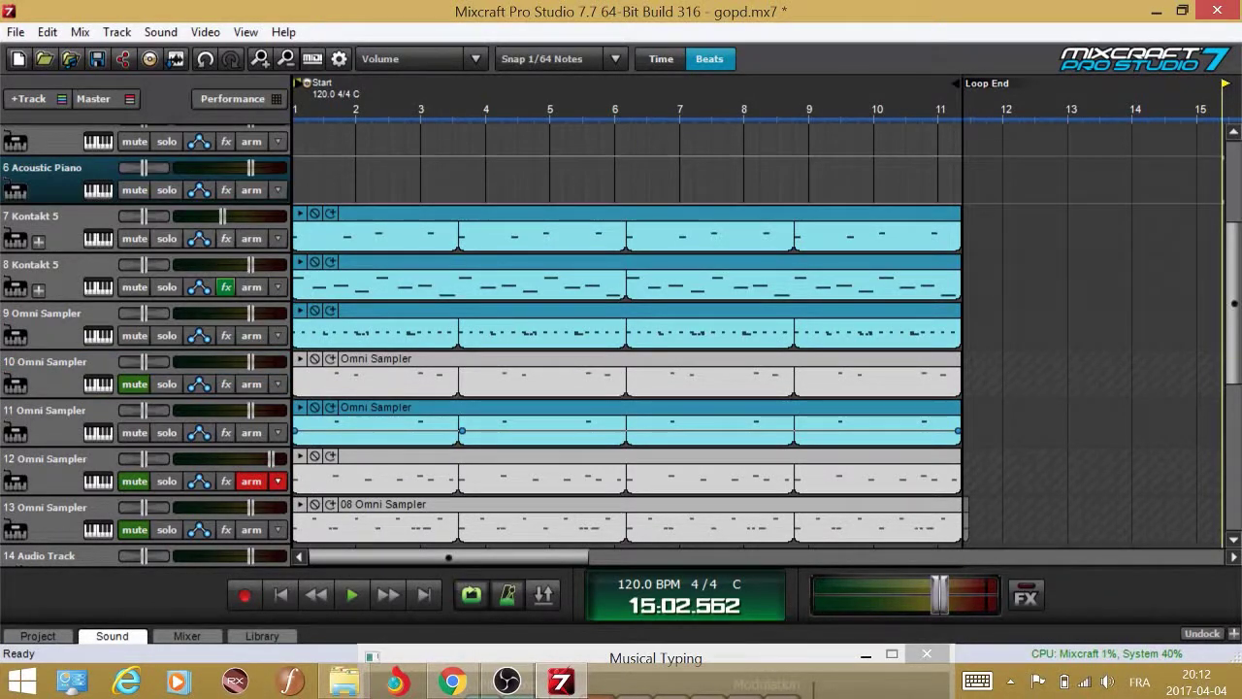
pyautogui.click(98, 190)
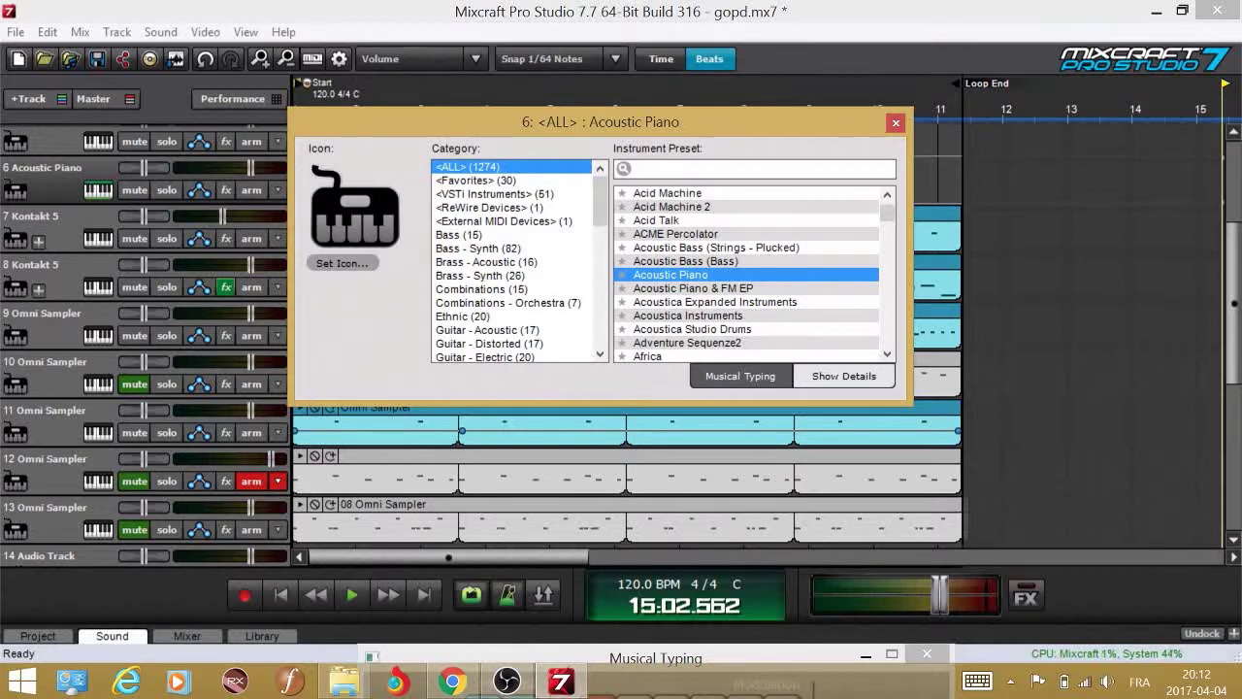
pyautogui.moveTo(600, 201)
pyautogui.mouseDown()
pyautogui.moveTo(600, 321)
pyautogui.moveTo(599, 201)
pyautogui.mouseUp()
pyautogui.moveTo(887, 204); pyautogui.dragTo(887, 311)
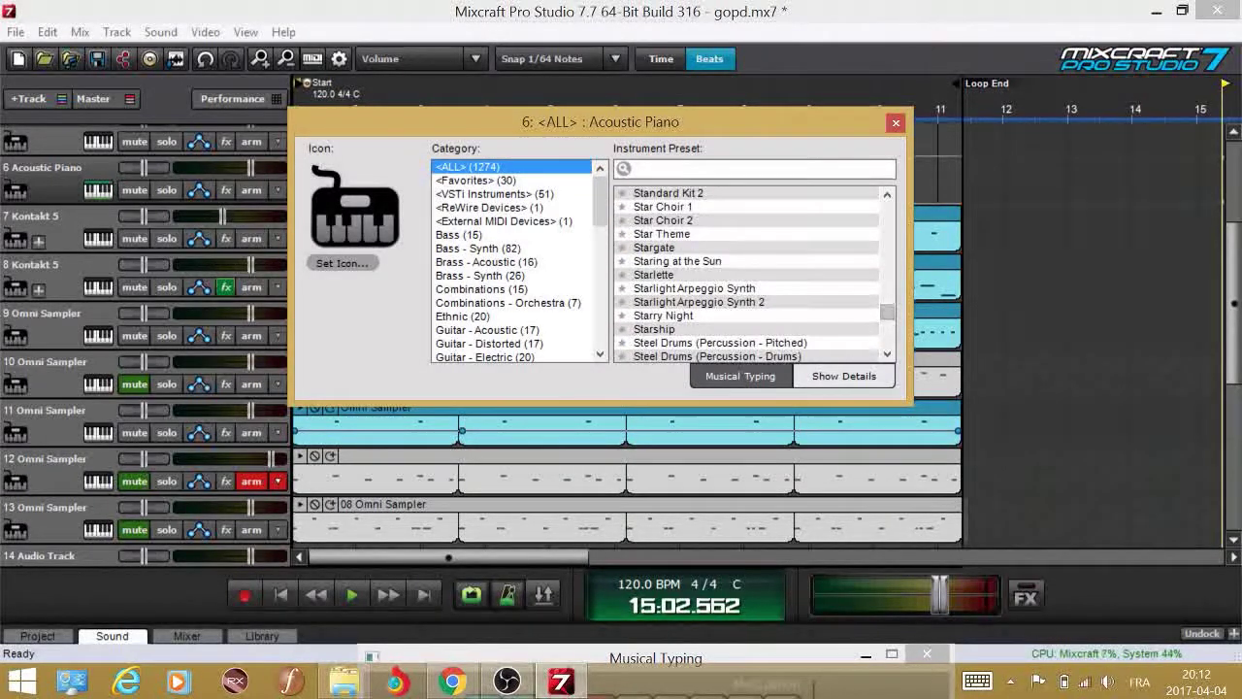
pyautogui.click(896, 123)
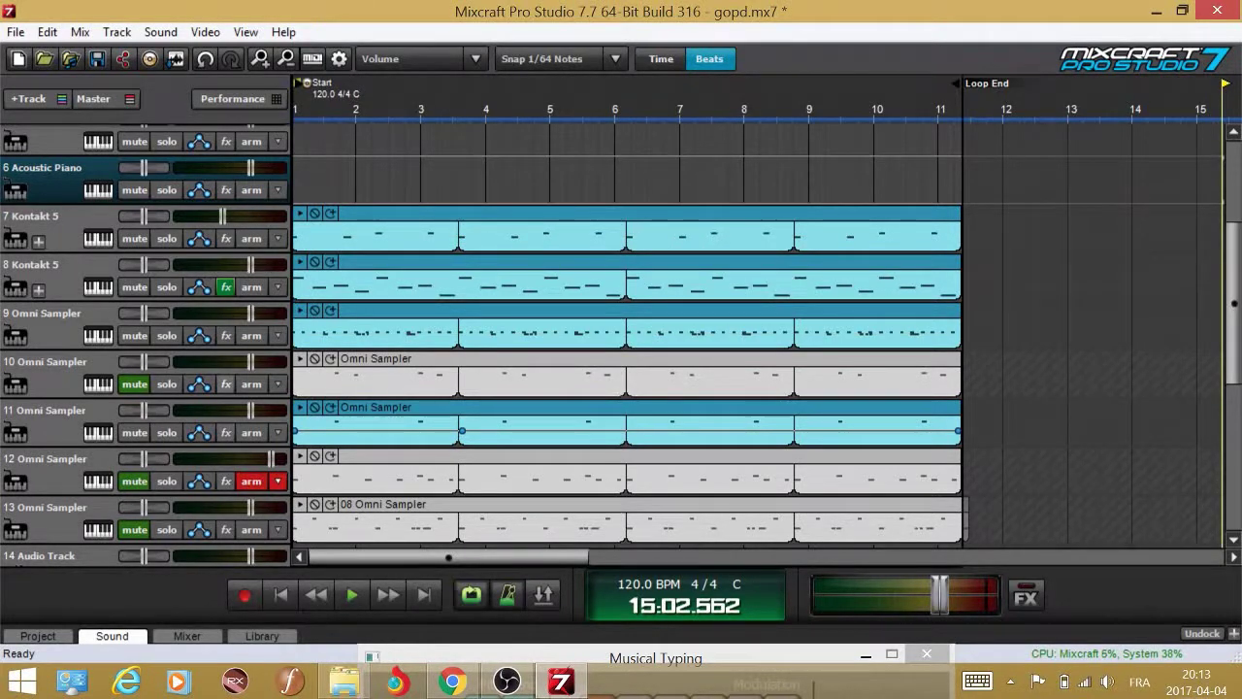
pyautogui.moveTo(243, 364)
pyautogui.press('space')
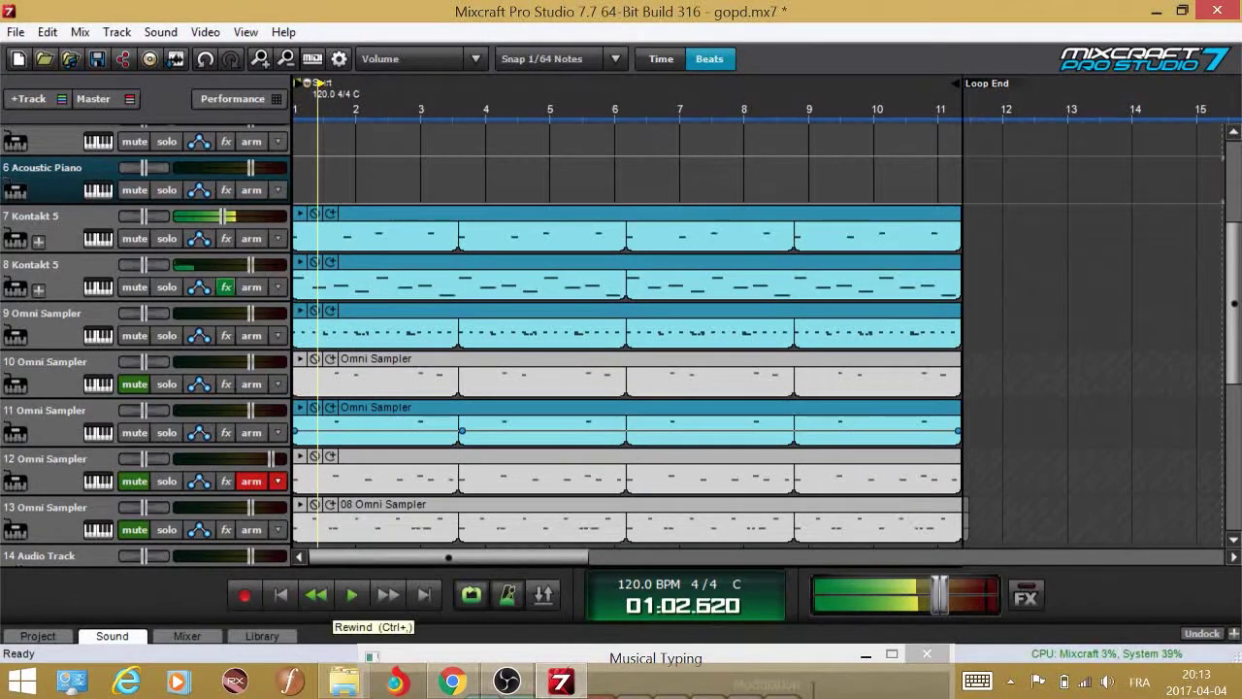